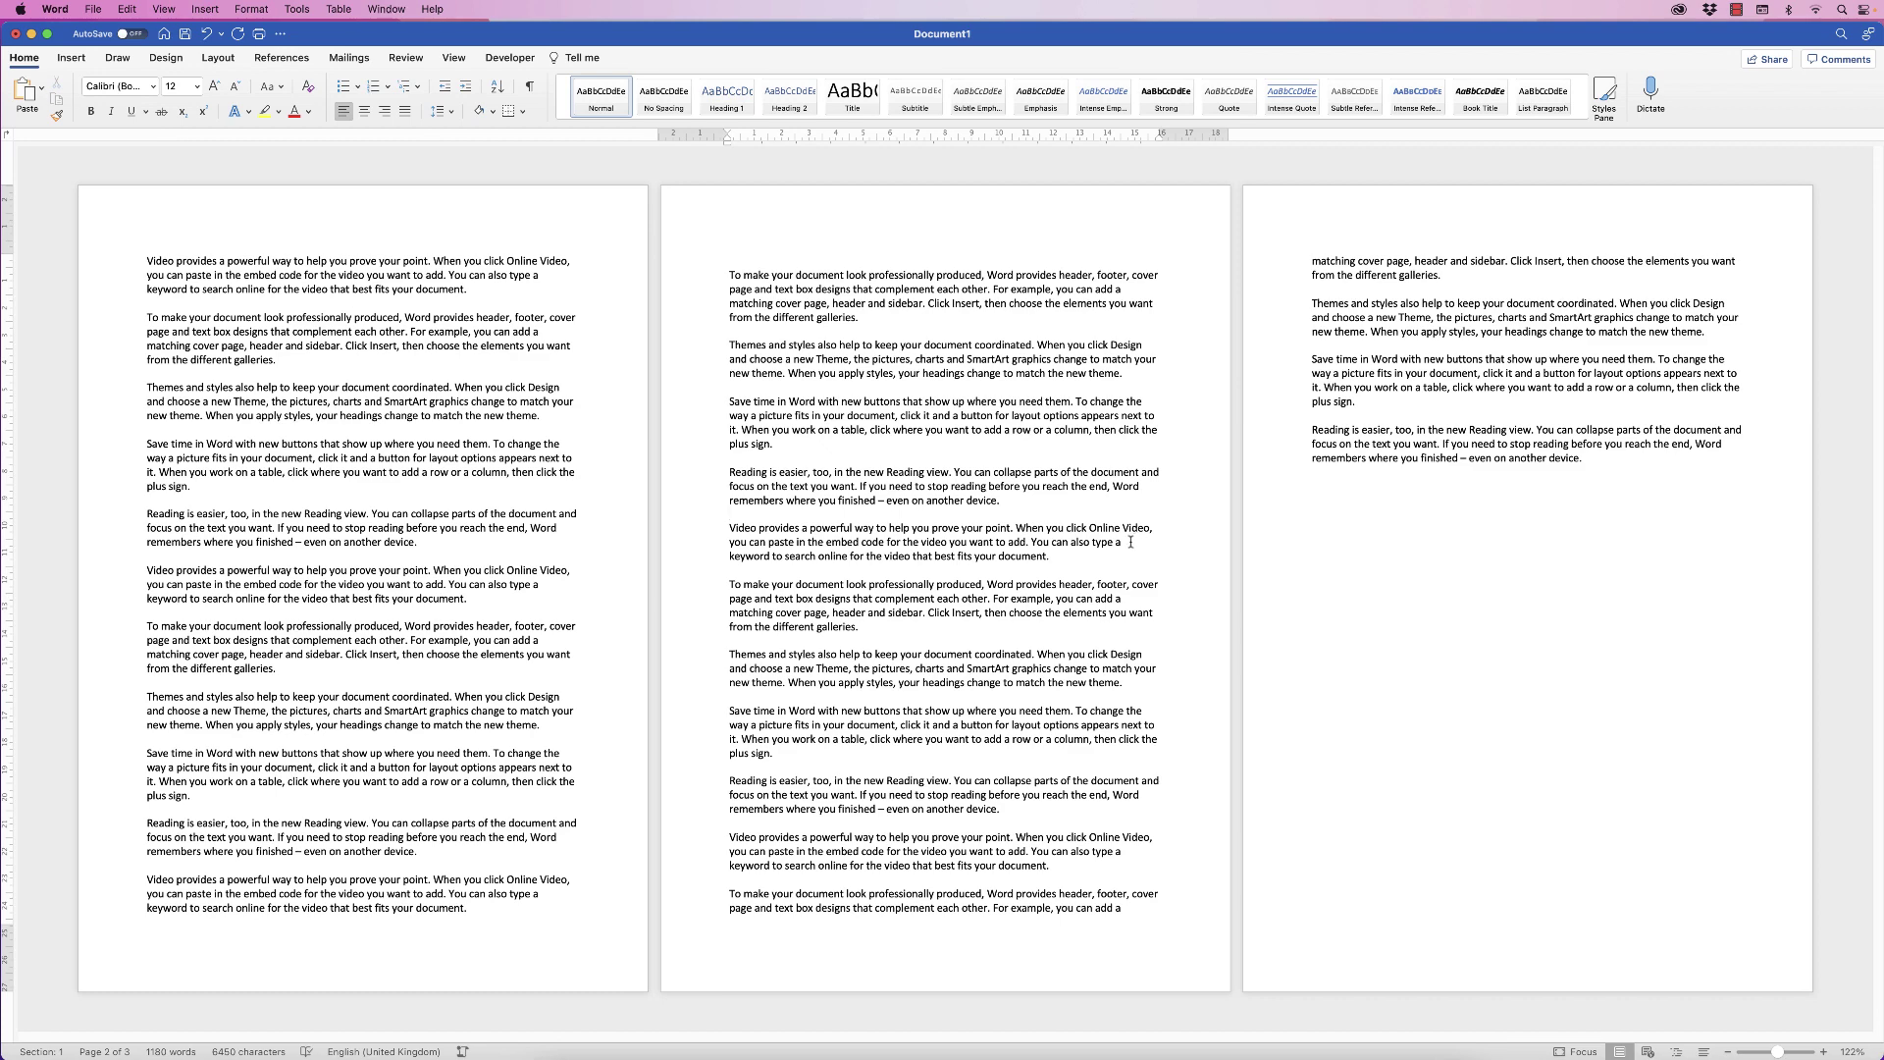
- Set all of the document's text to font size 10, and increase it to 10.5
{"action": "key", "text": "super+a"}
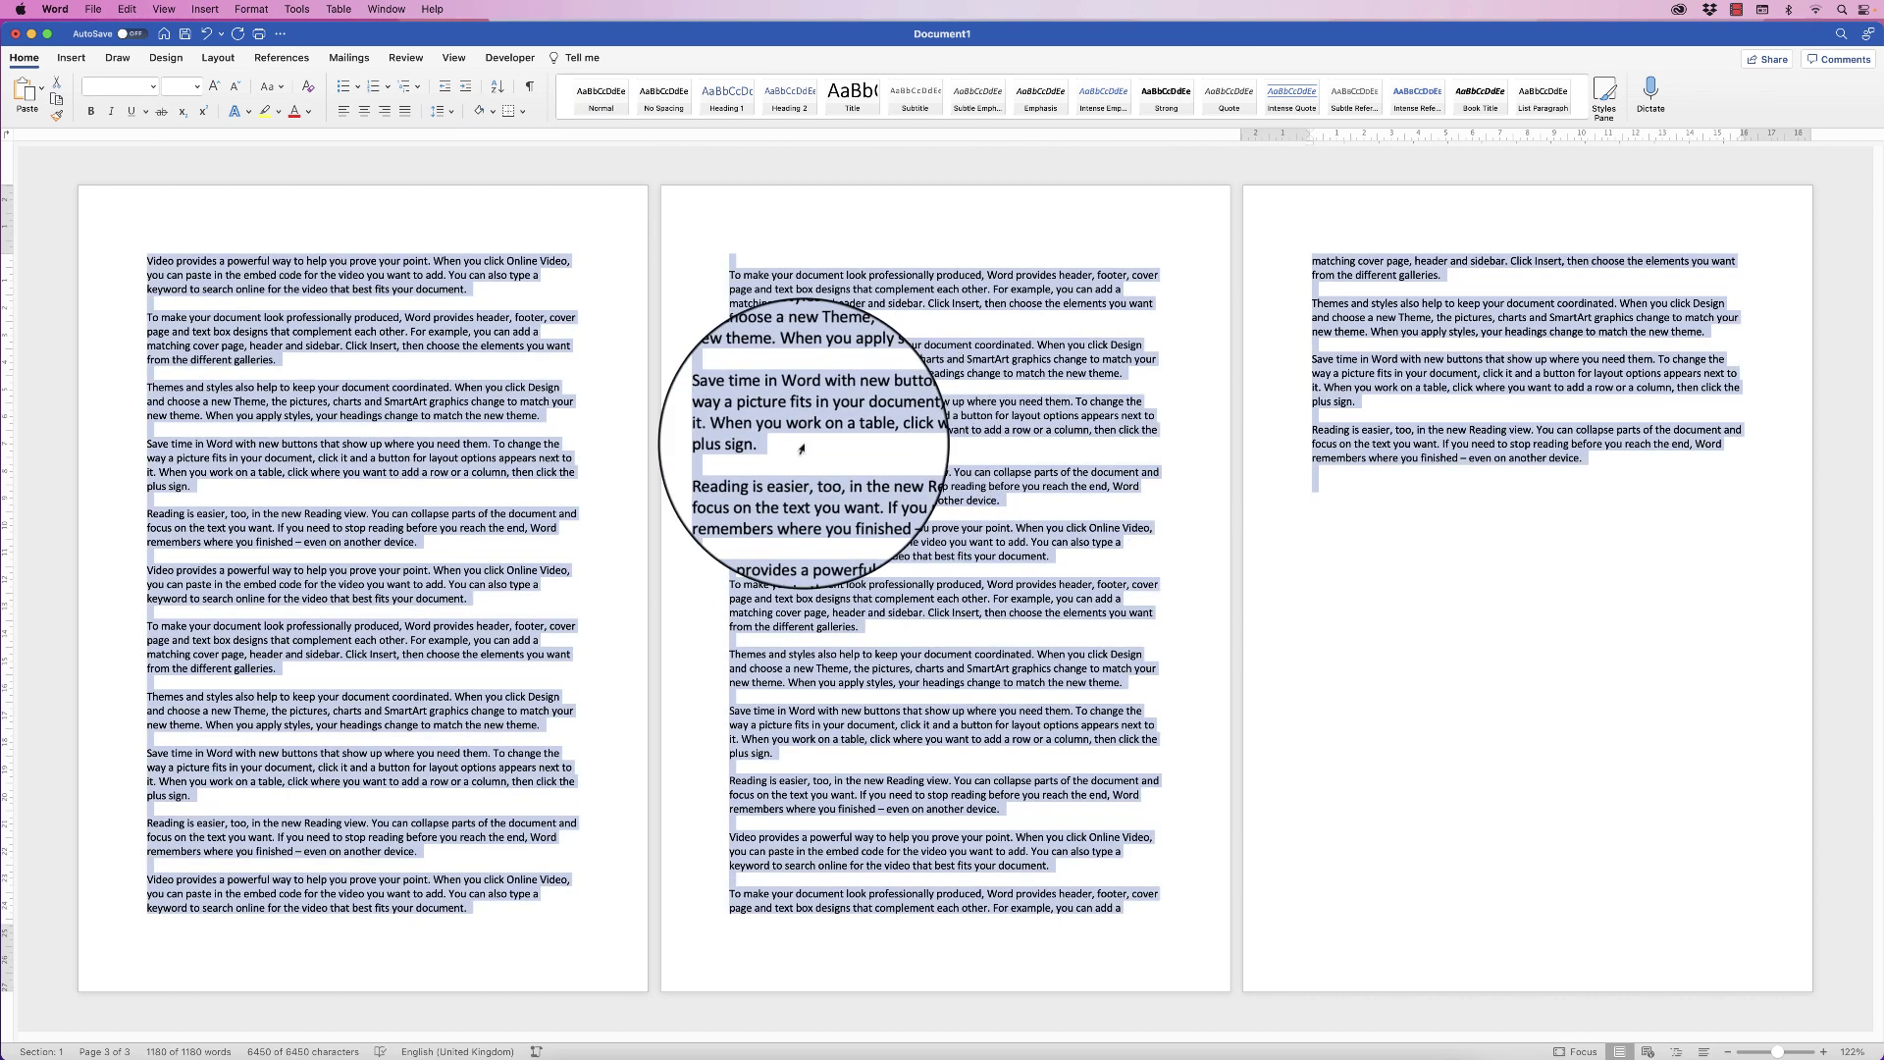
{"action": "left_click", "coordinate": [198, 89]}
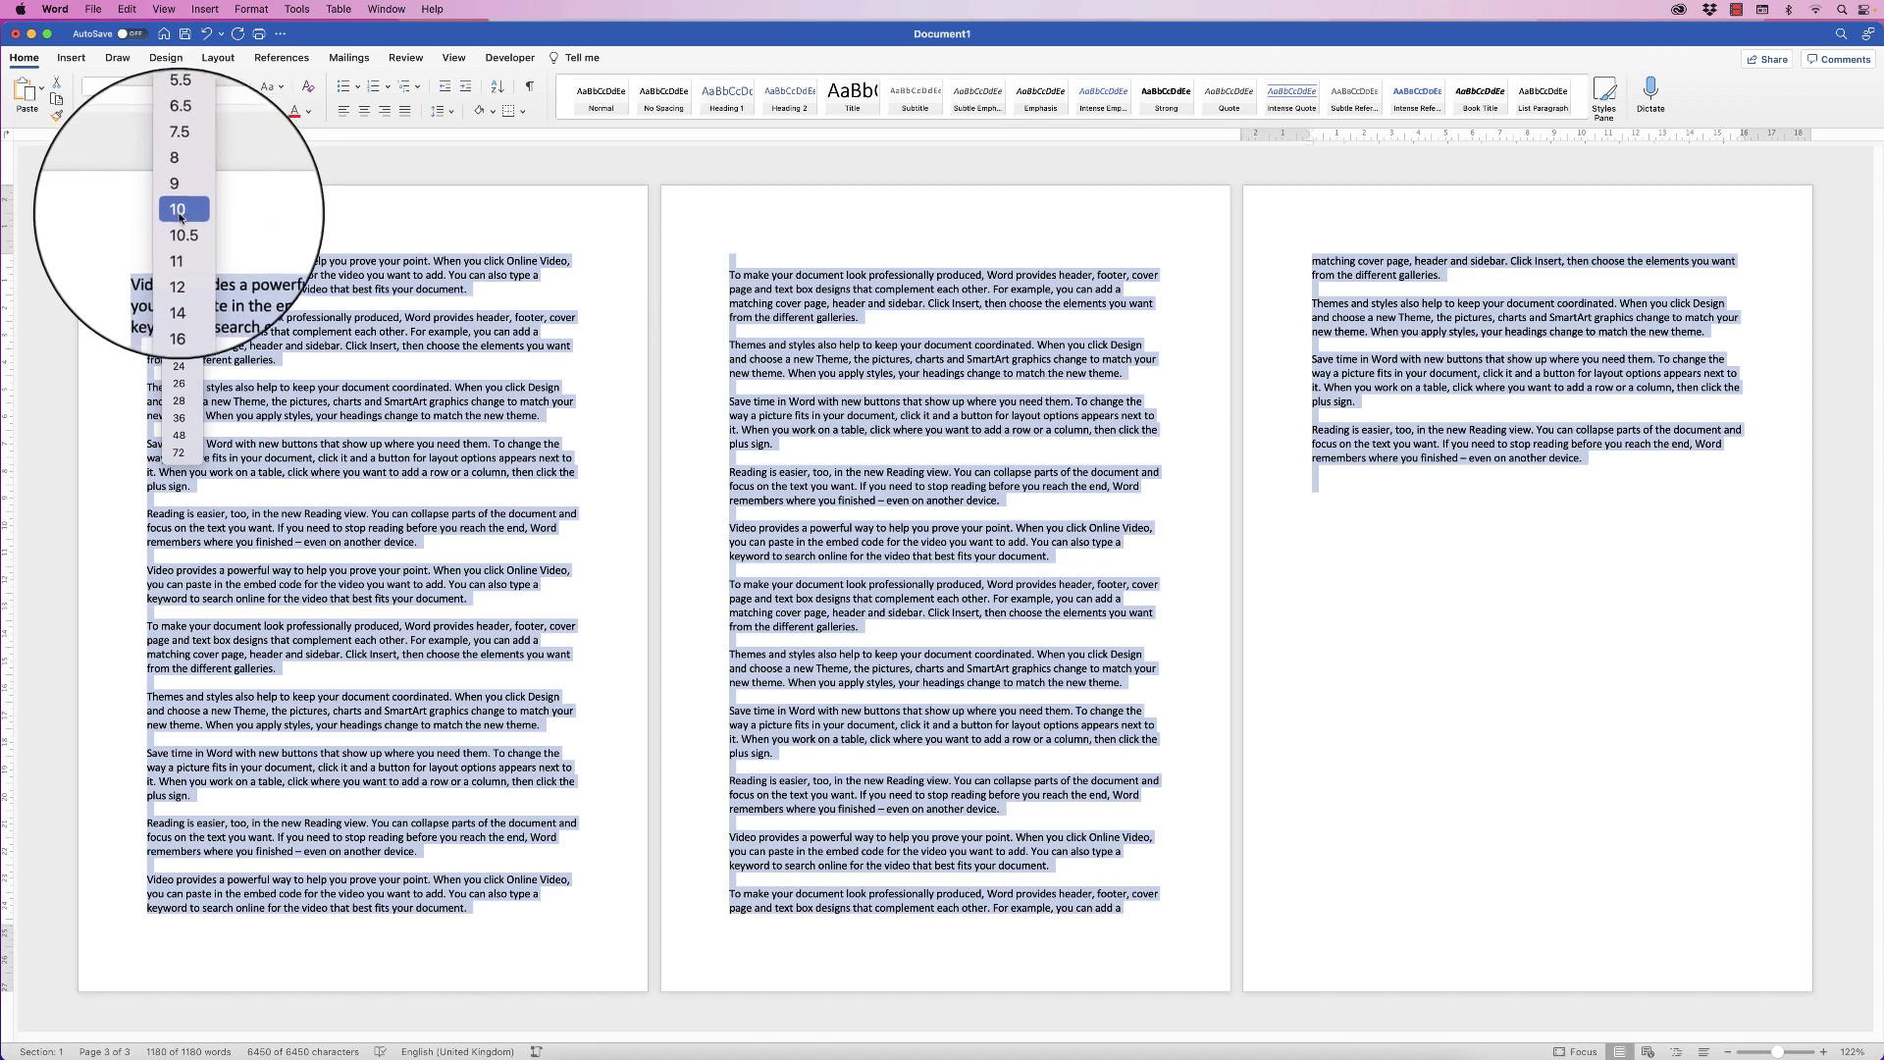
{"action": "left_click", "coordinate": [179, 212]}
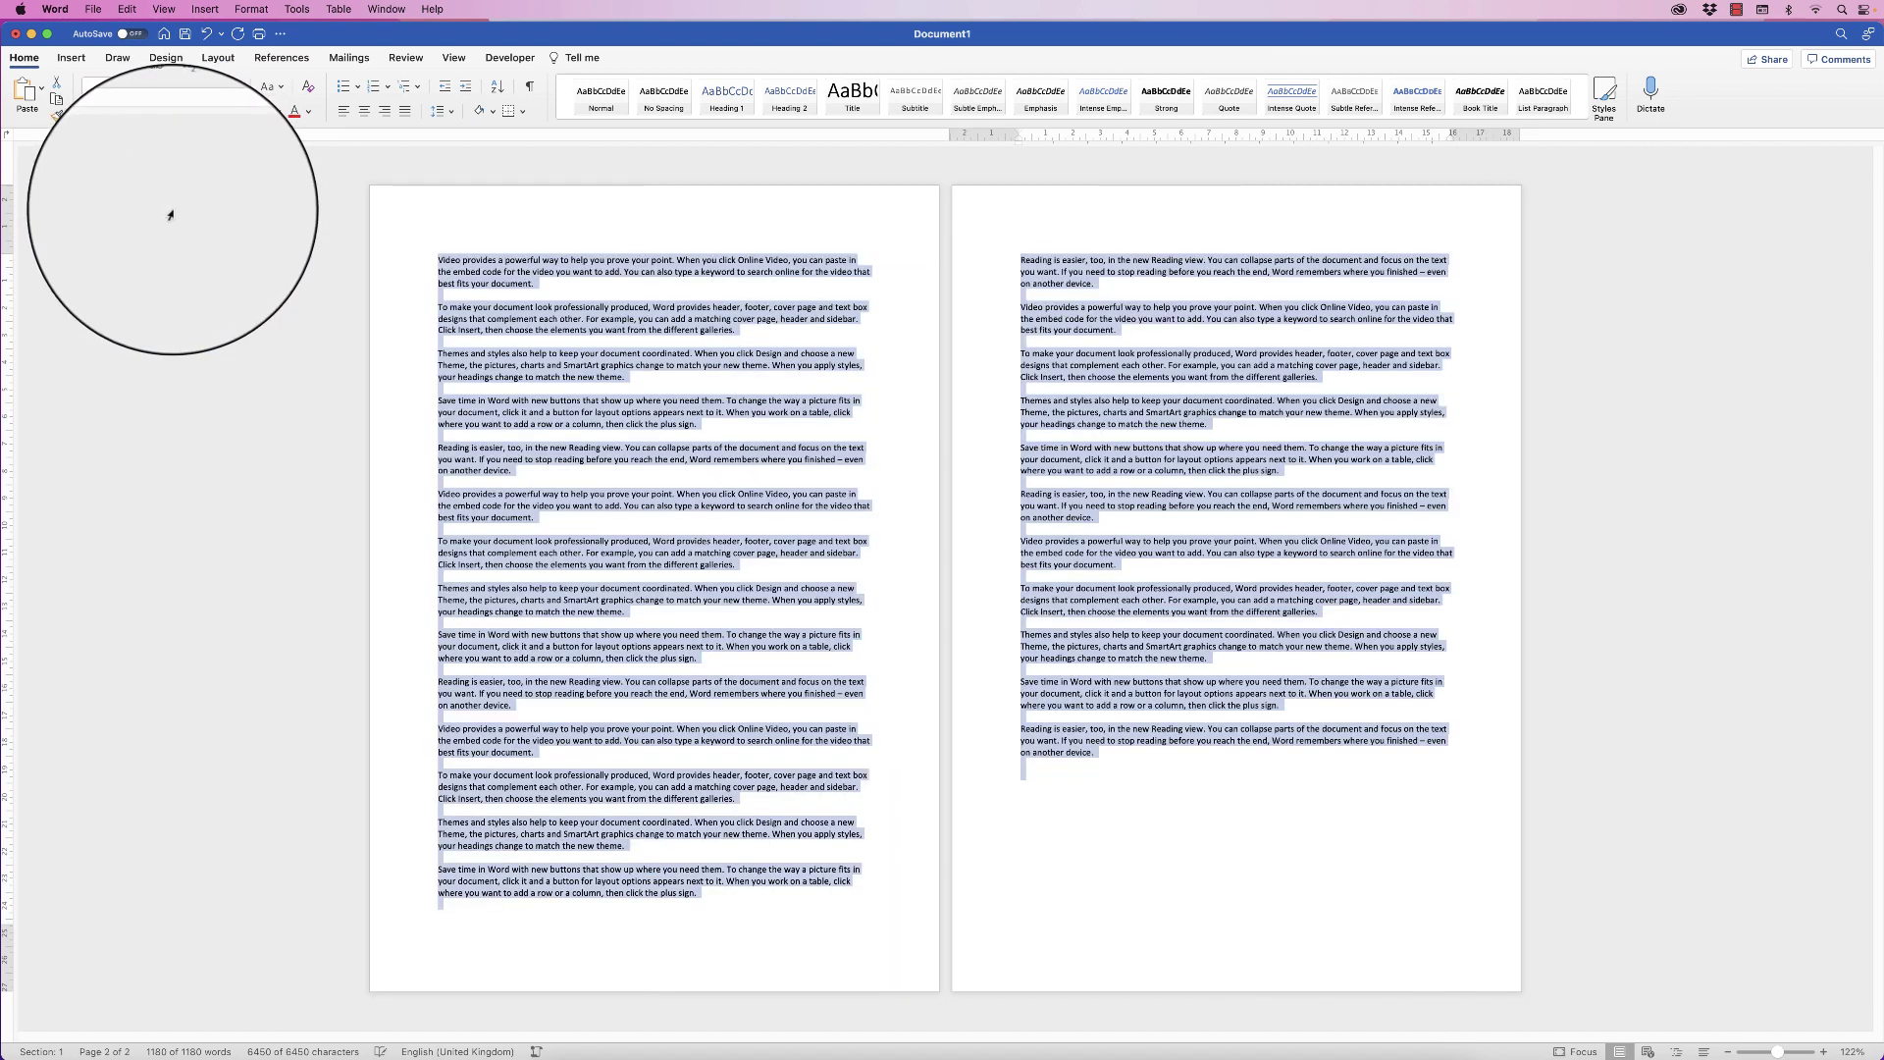
{"action": "left_click", "coordinate": [196, 88]}
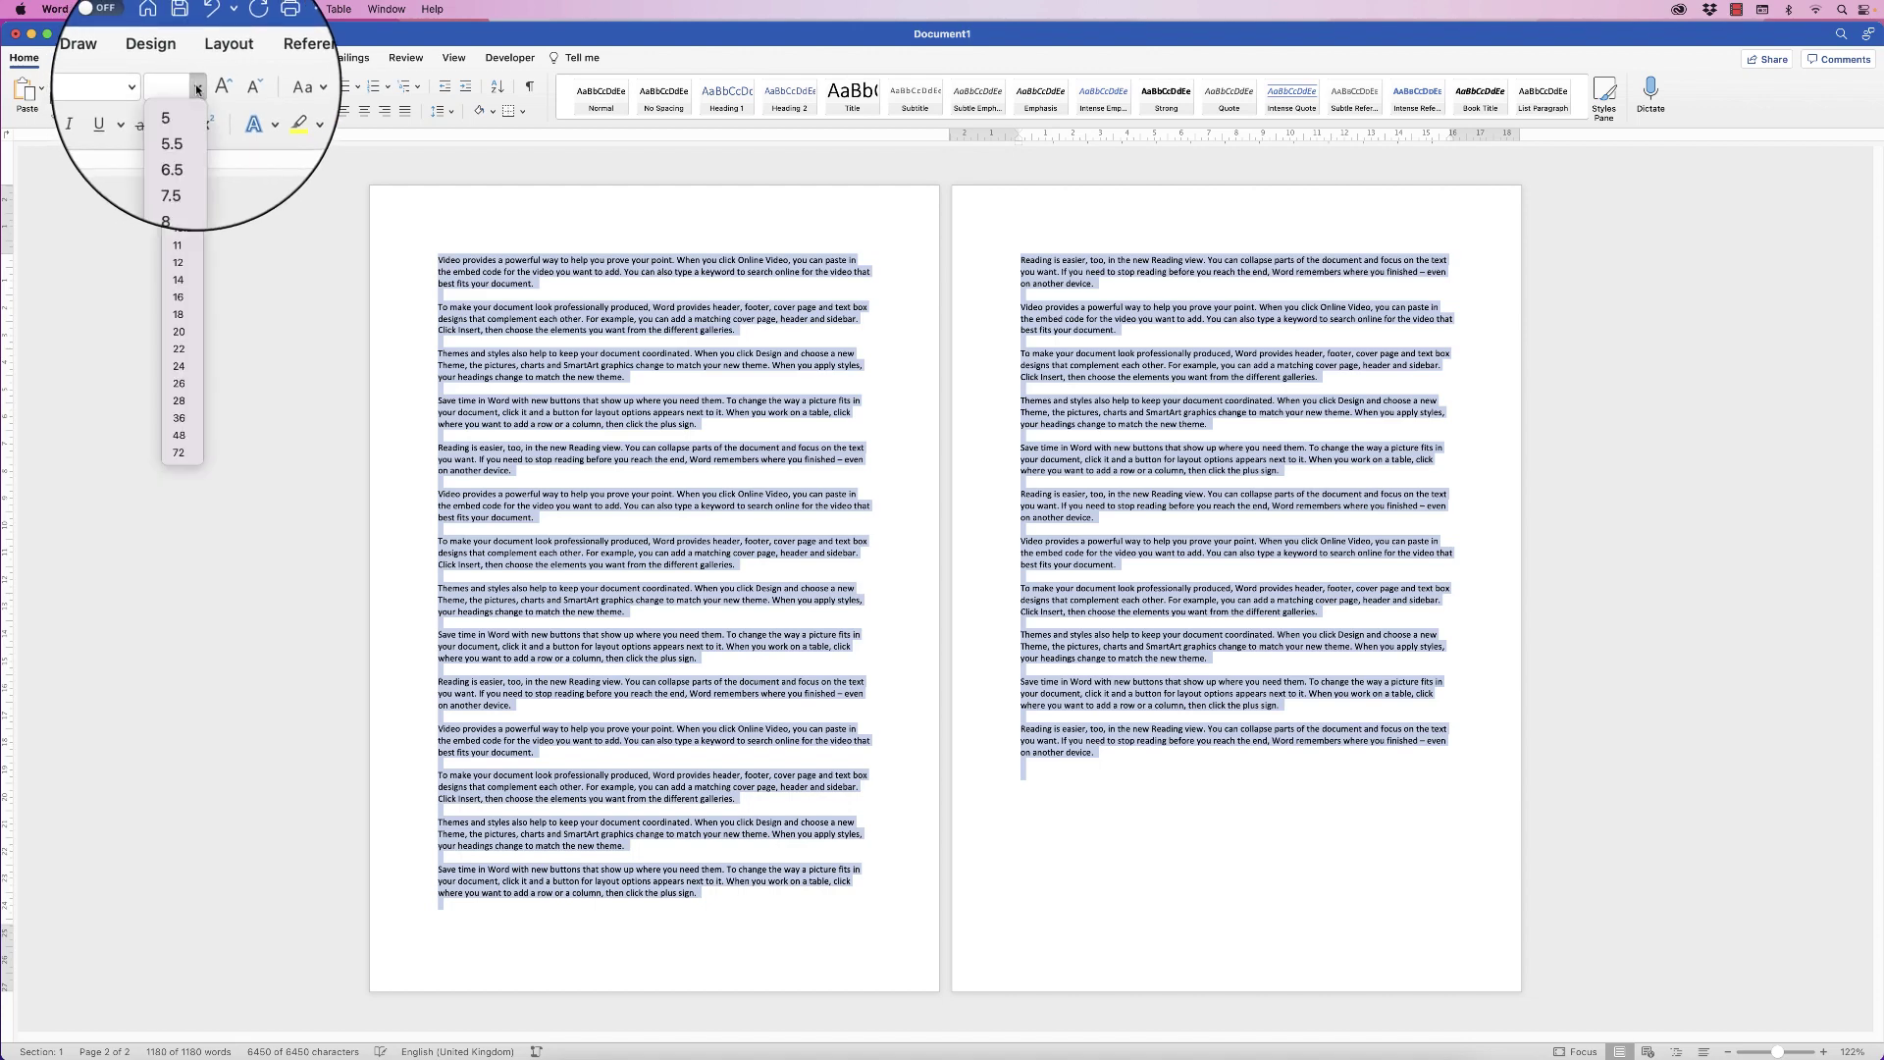
{"action": "left_click", "coordinate": [181, 231]}
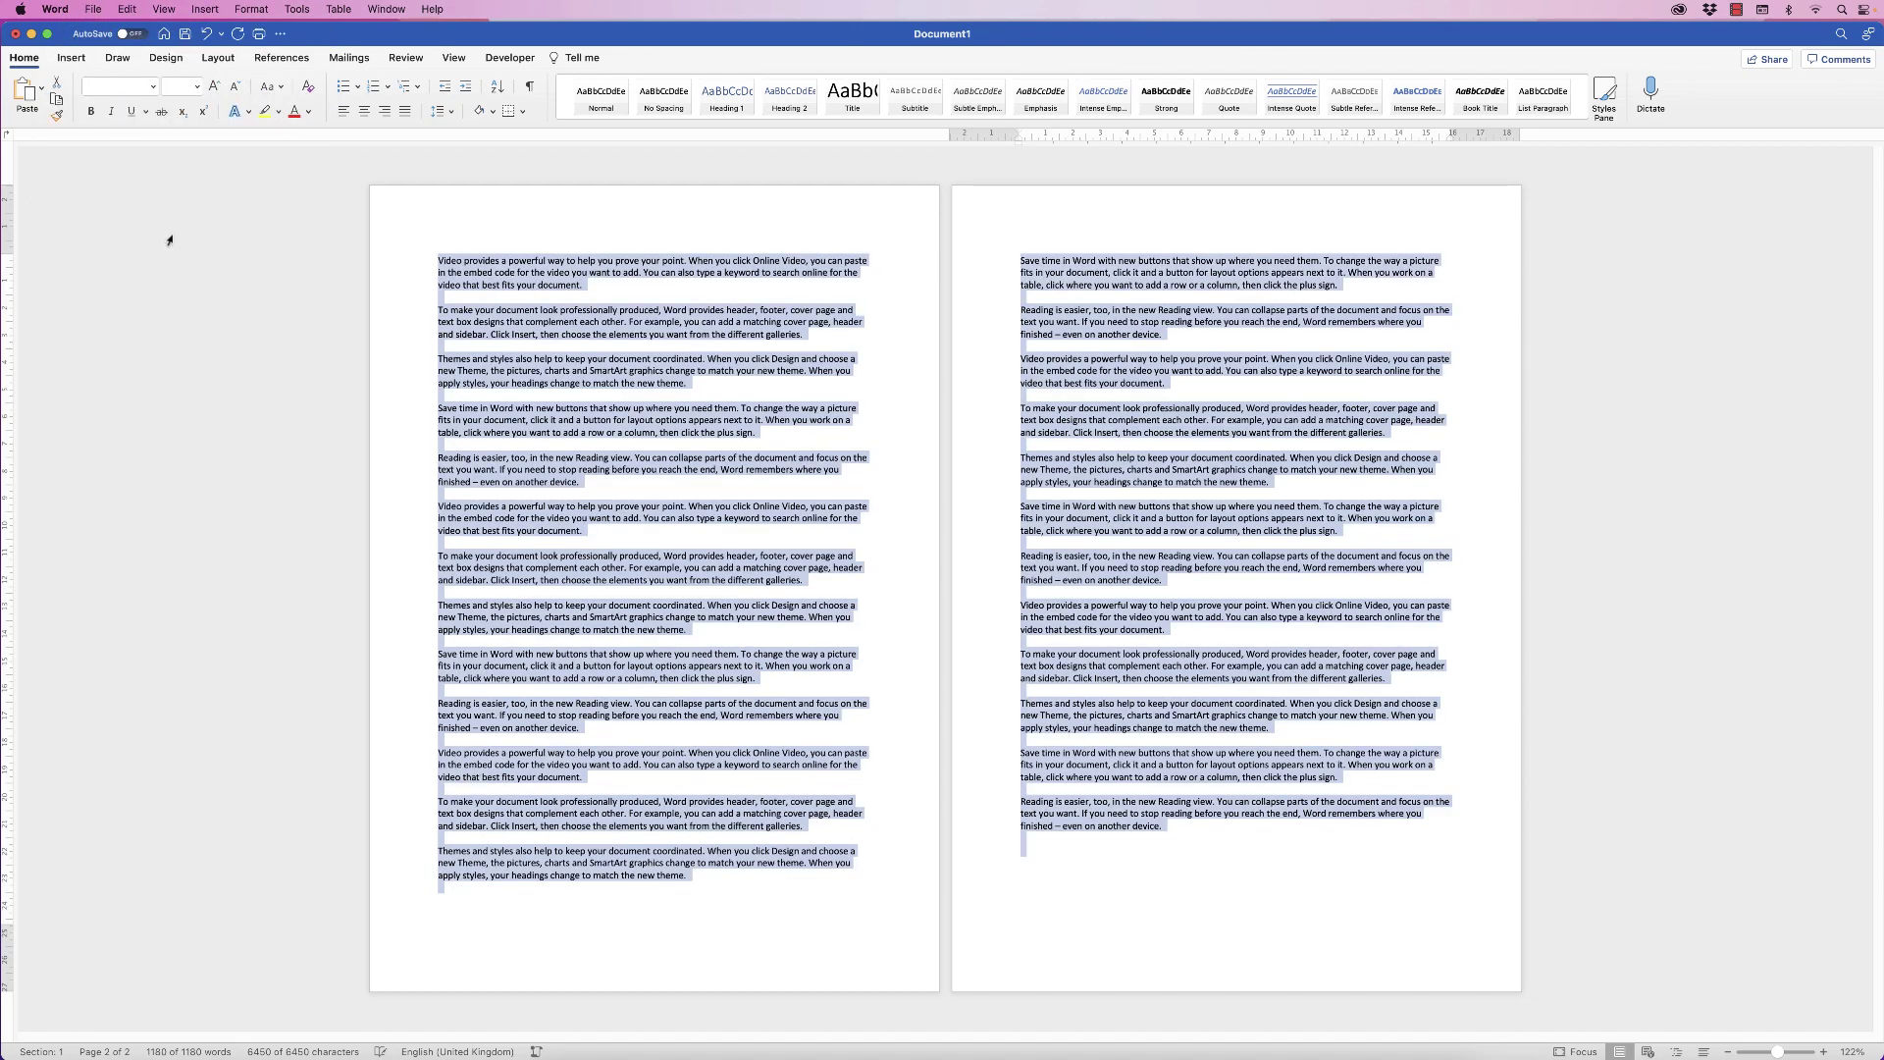
- Pull the "Save time in Word" paragraph from the start of page 2 up to page 1 by removing the break before it
{"action": "left_click", "coordinate": [1043, 506]}
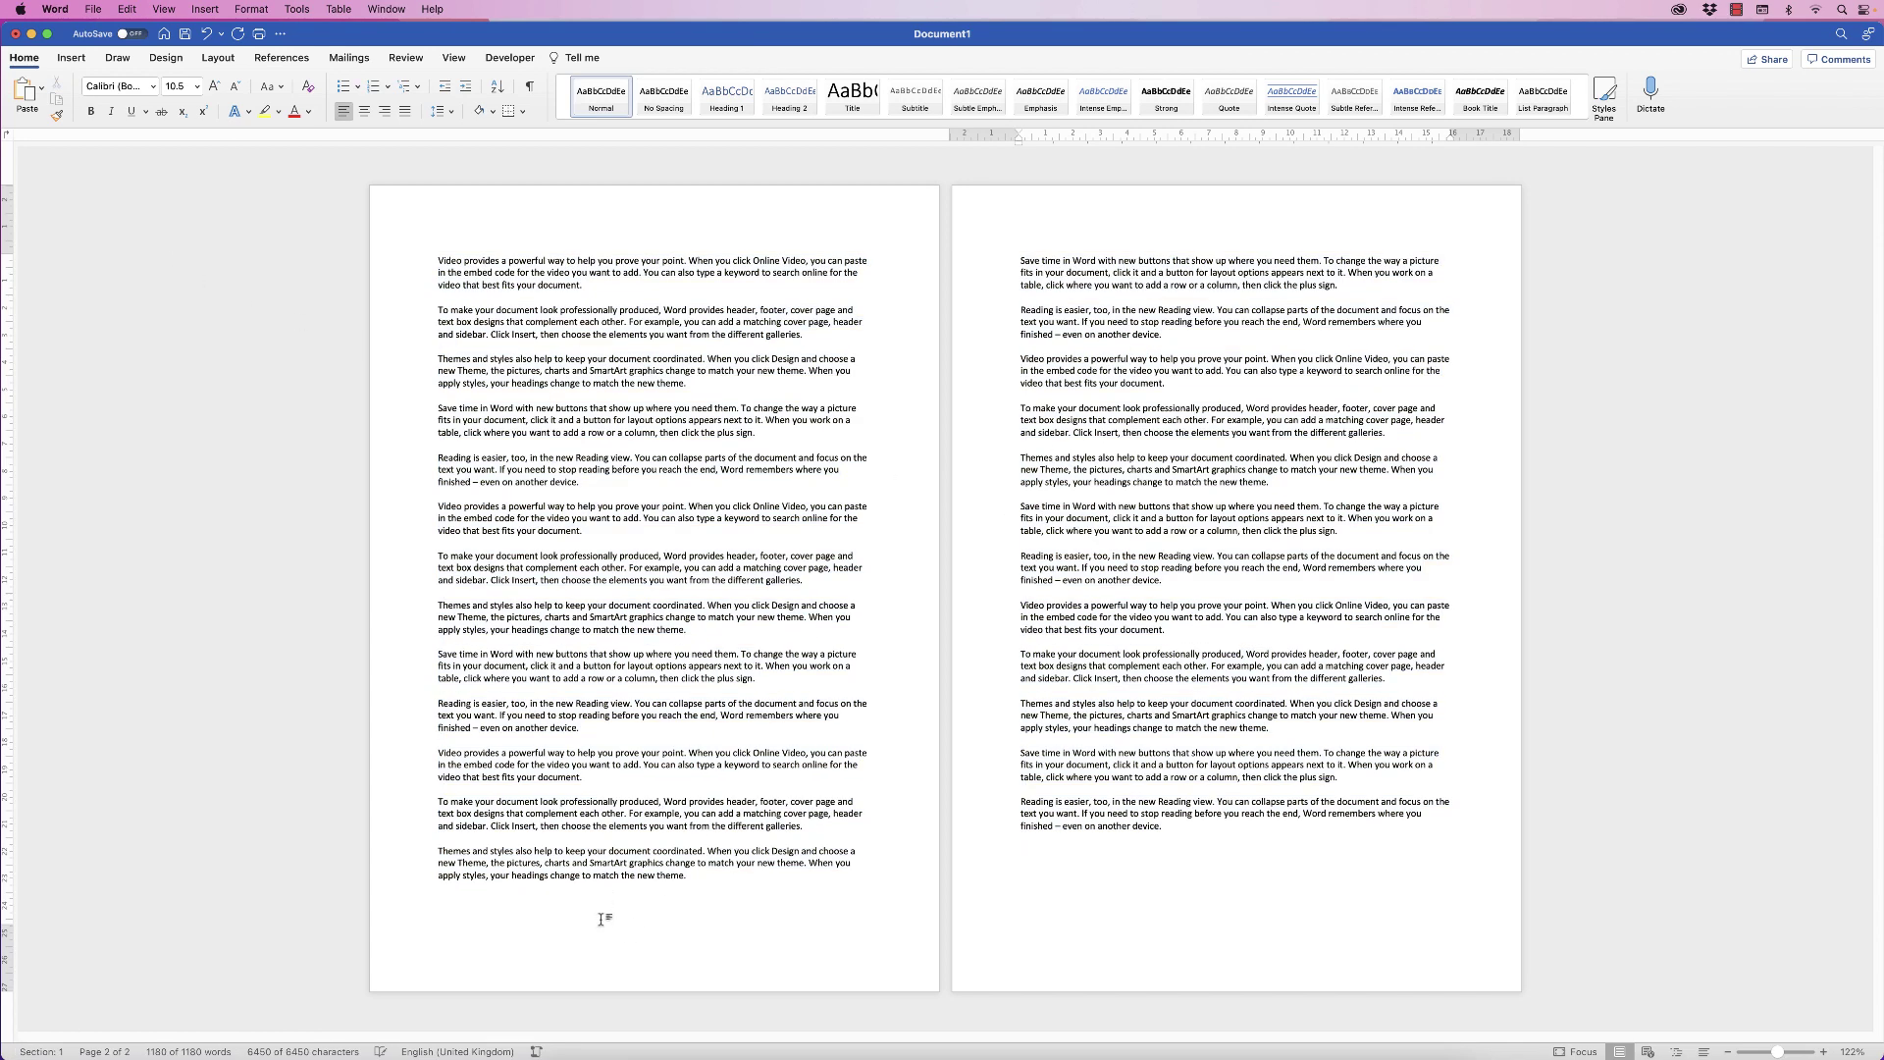
{"action": "left_click", "coordinate": [1021, 261]}
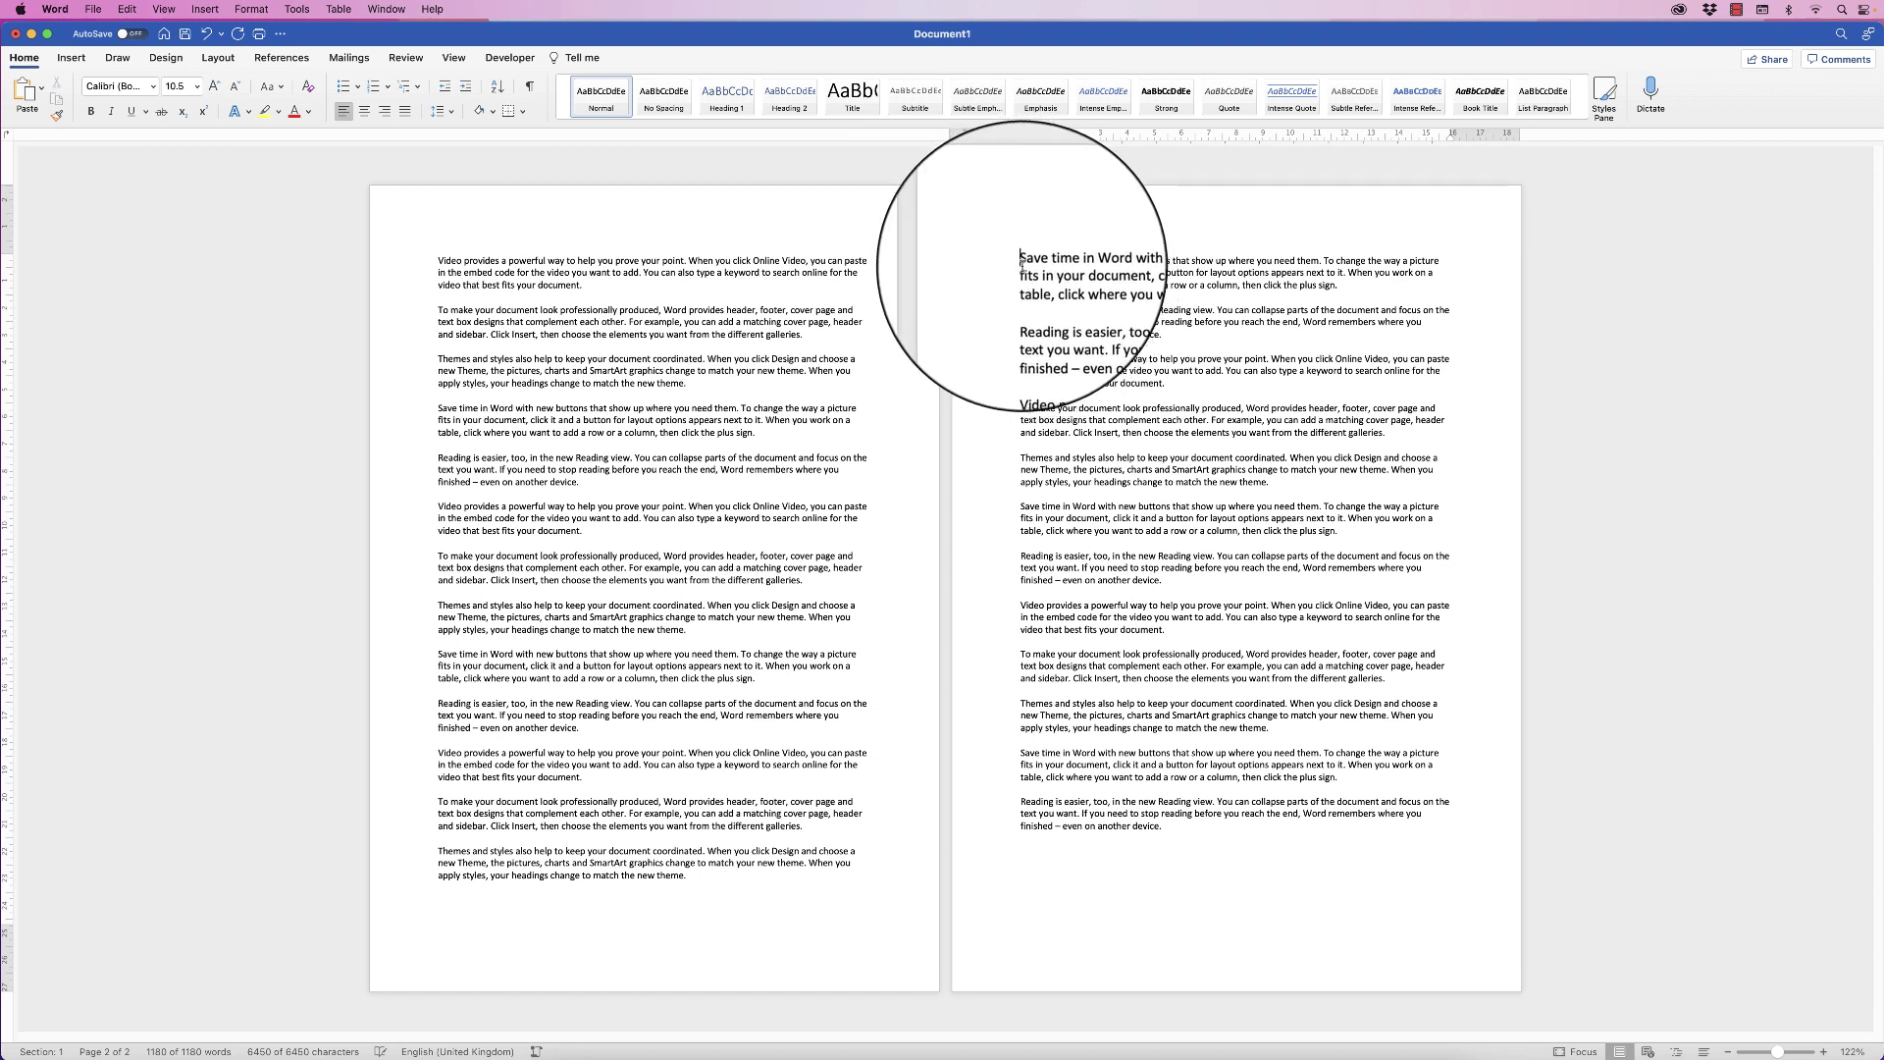
{"action": "key", "text": "BackSpace"}
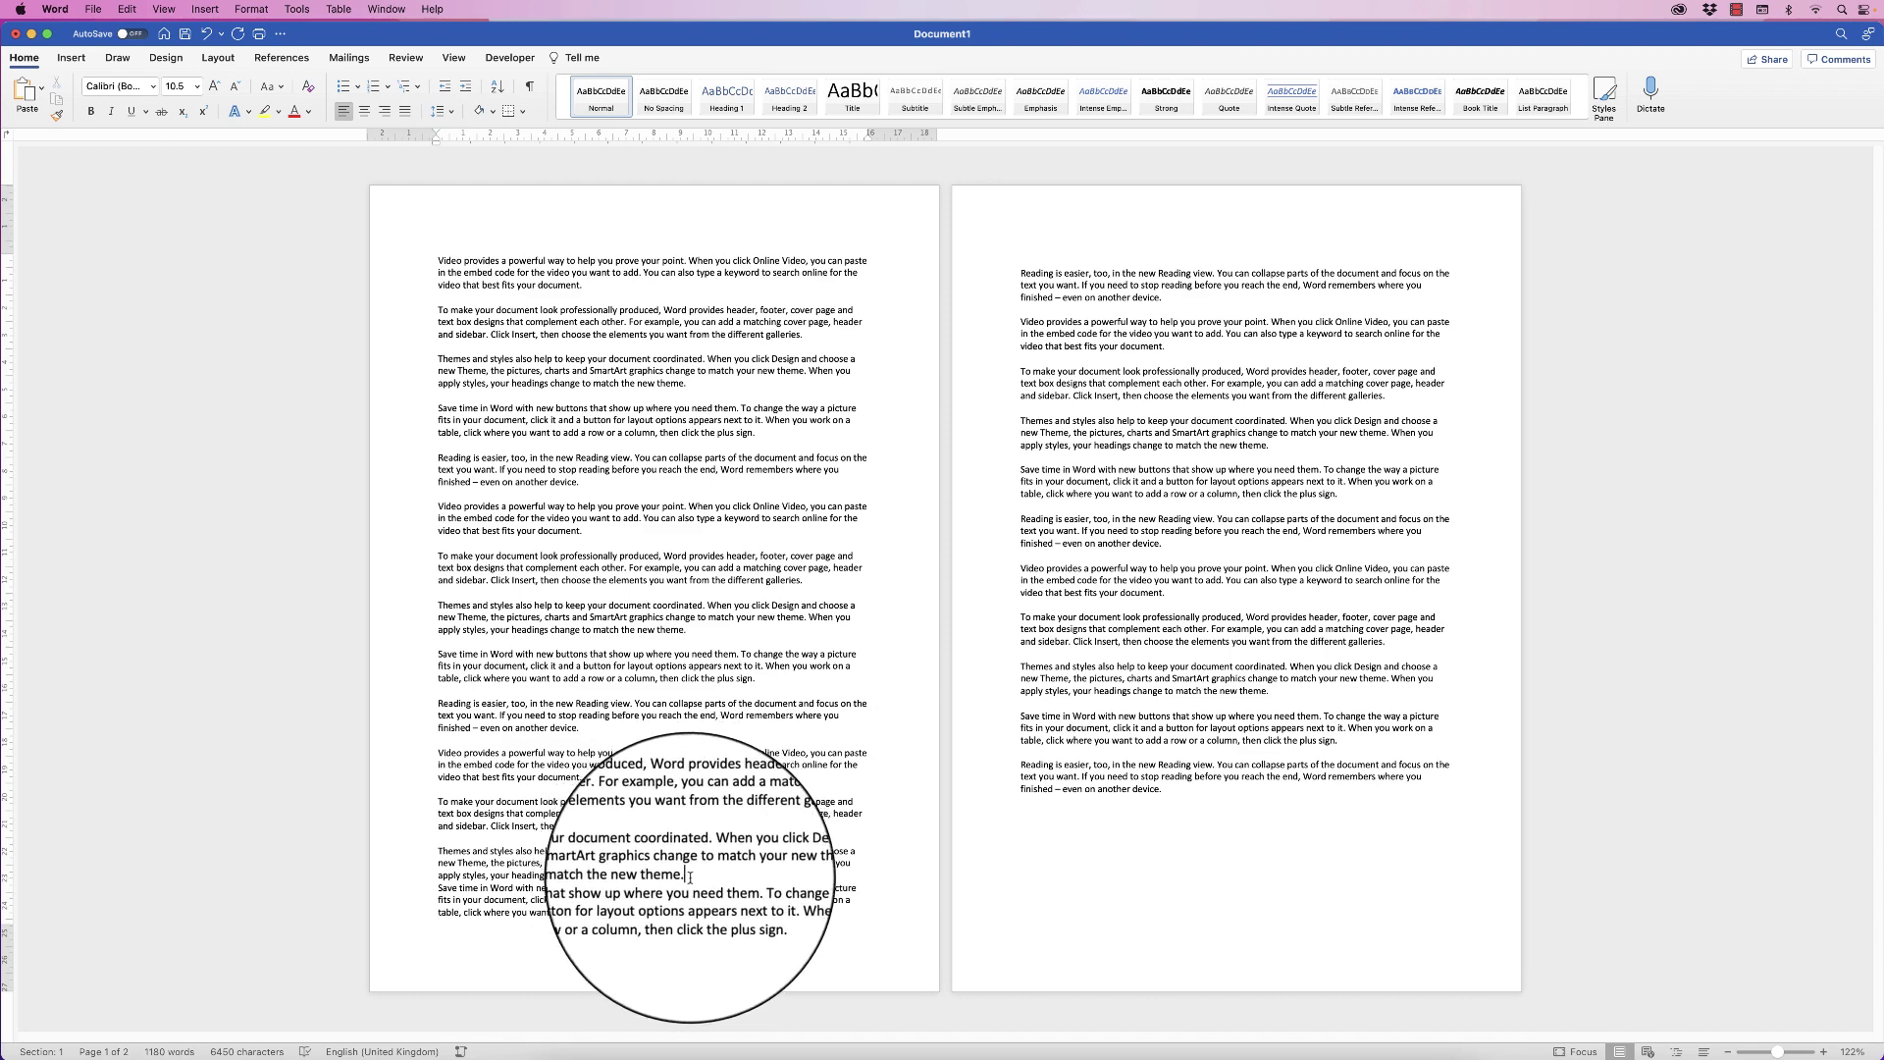
- Try adding a blank line after "headings change to match the new theme." at the end of page 1, and remove it again
{"action": "left_click", "coordinate": [691, 876]}
{"action": "key", "text": "Return"}
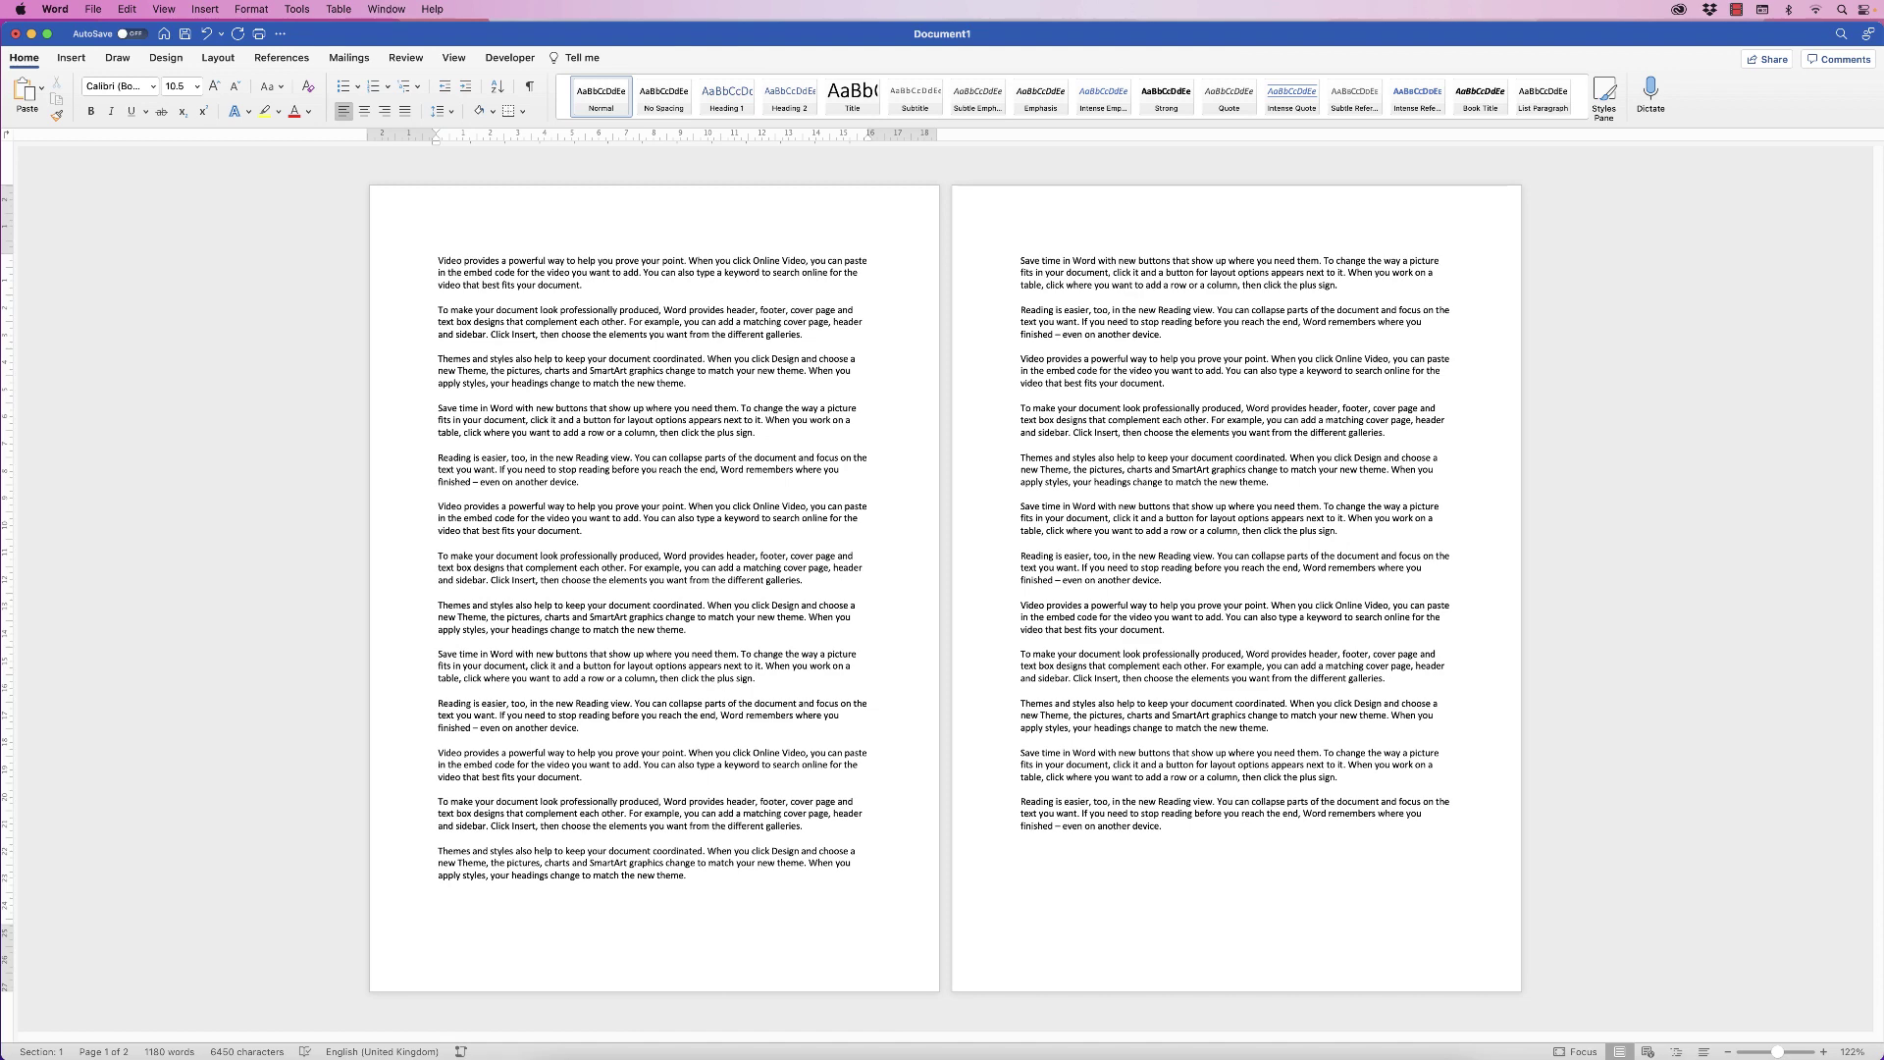
{"action": "key", "text": "Down"}
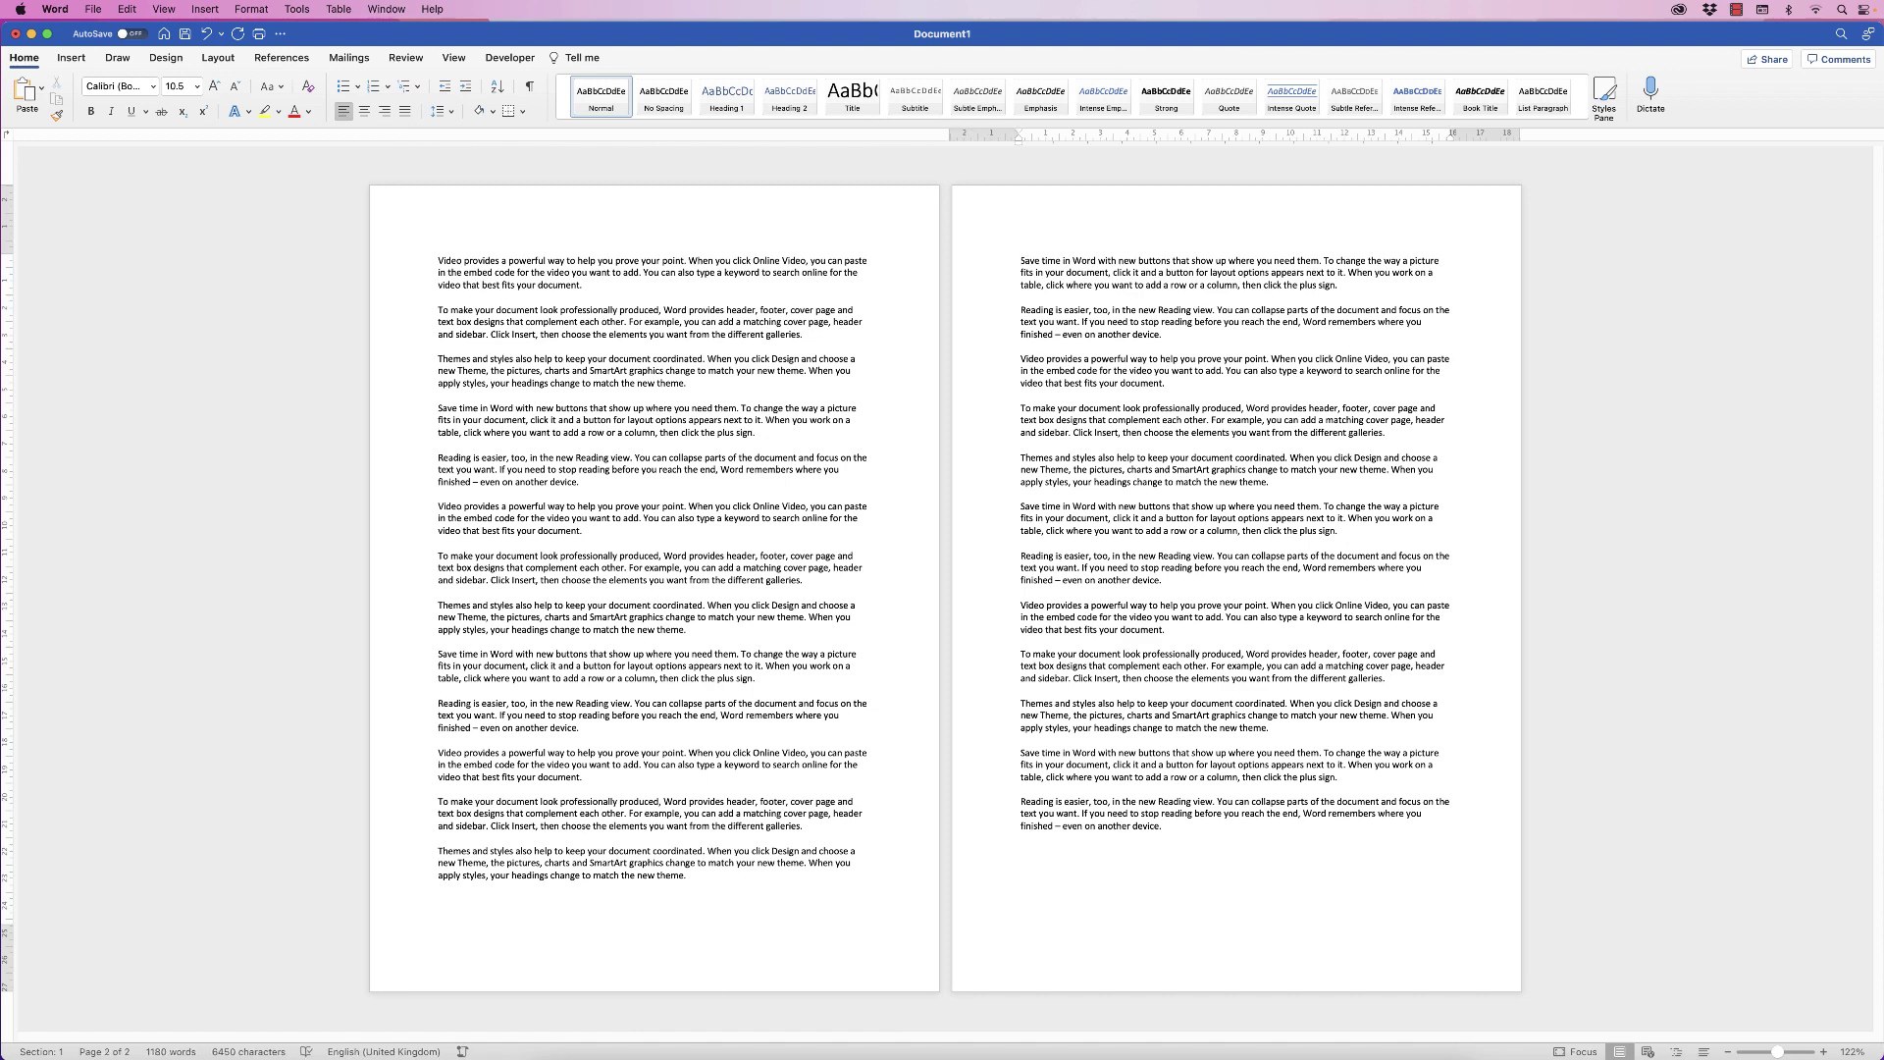
{"action": "key", "text": "BackSpace"}
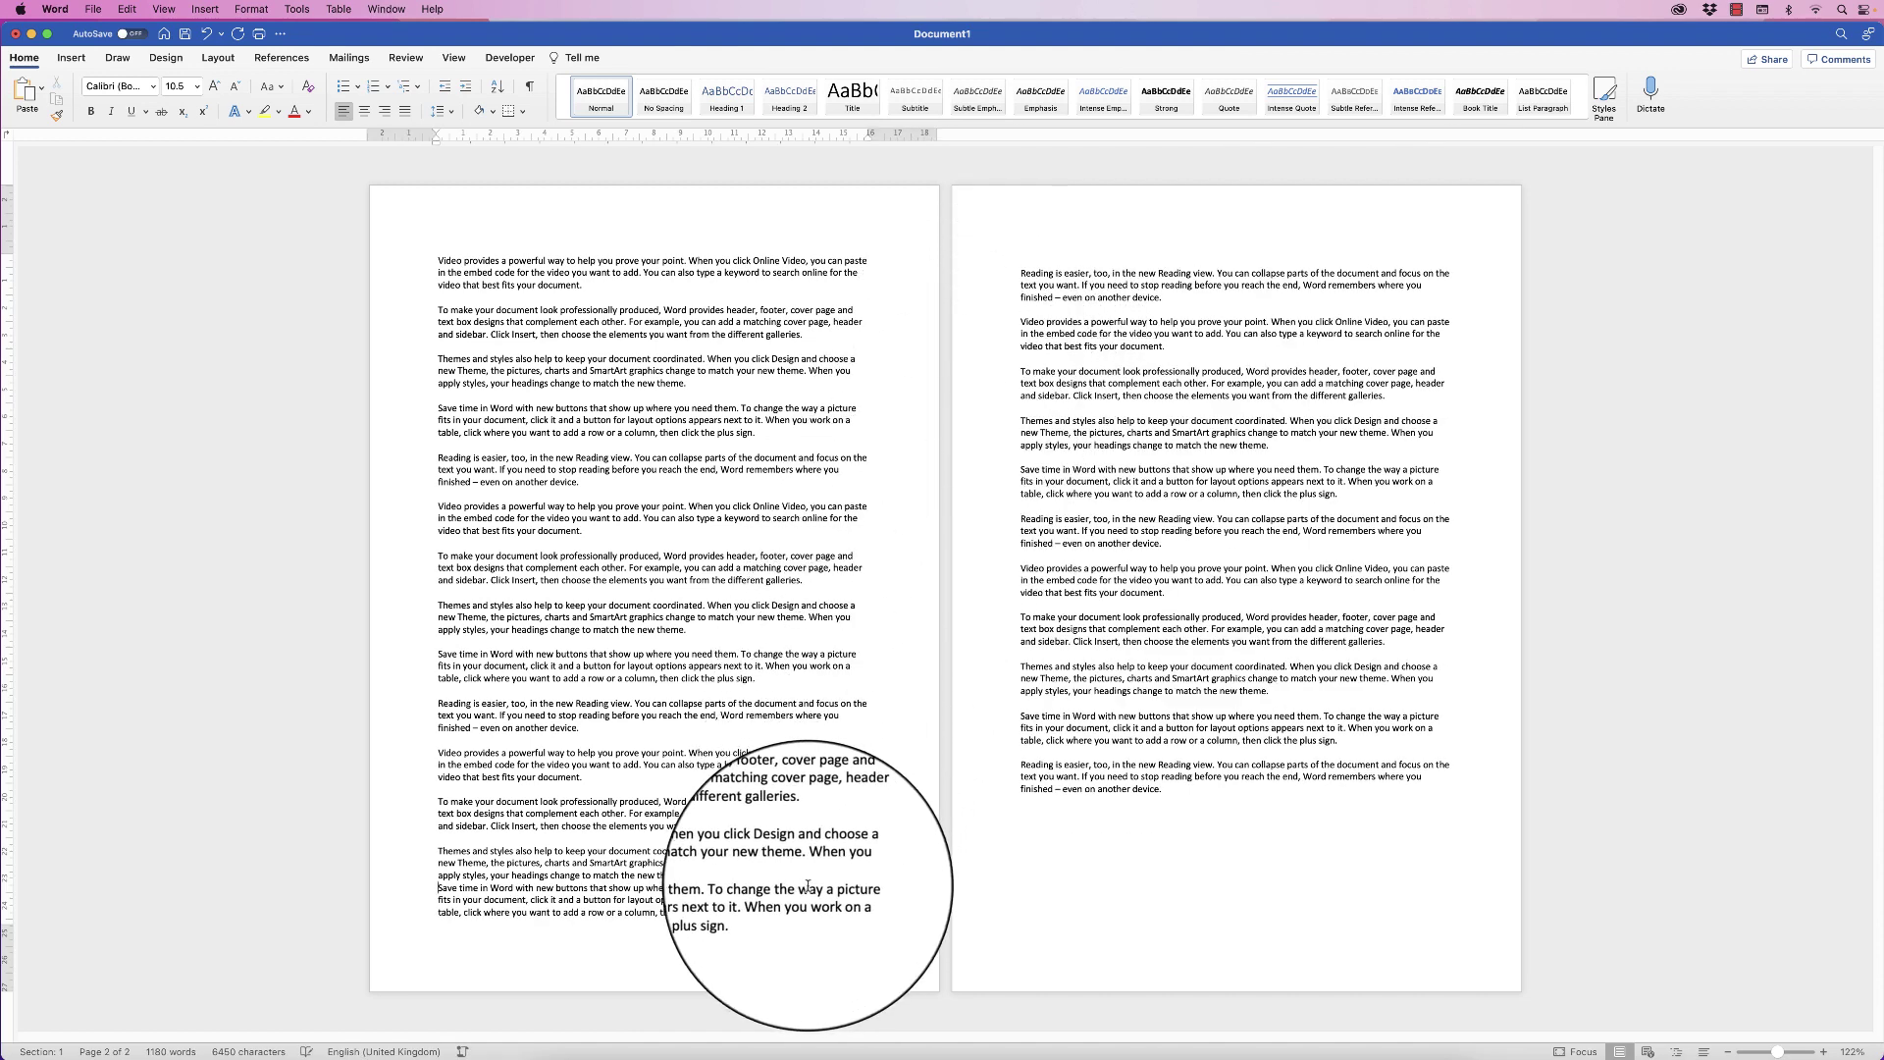
{"action": "key", "text": "End"}
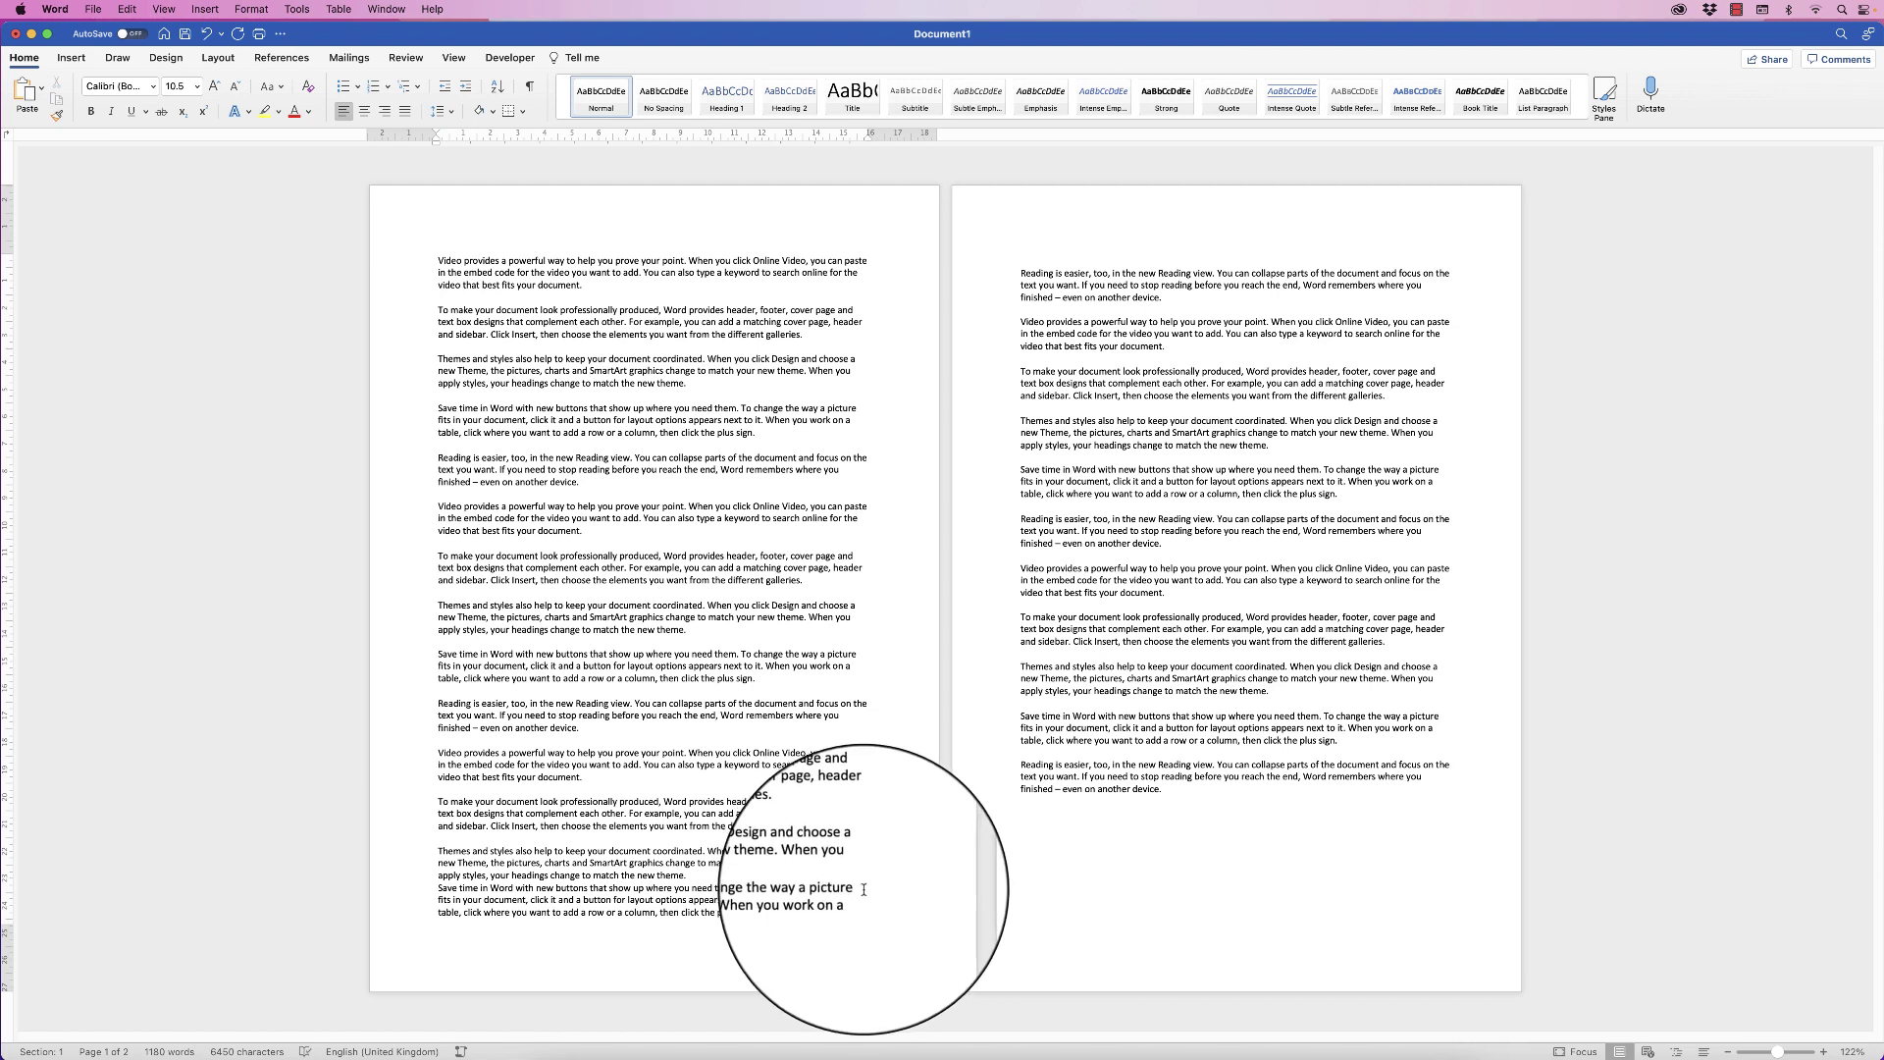
{"action": "key", "text": "Right"}
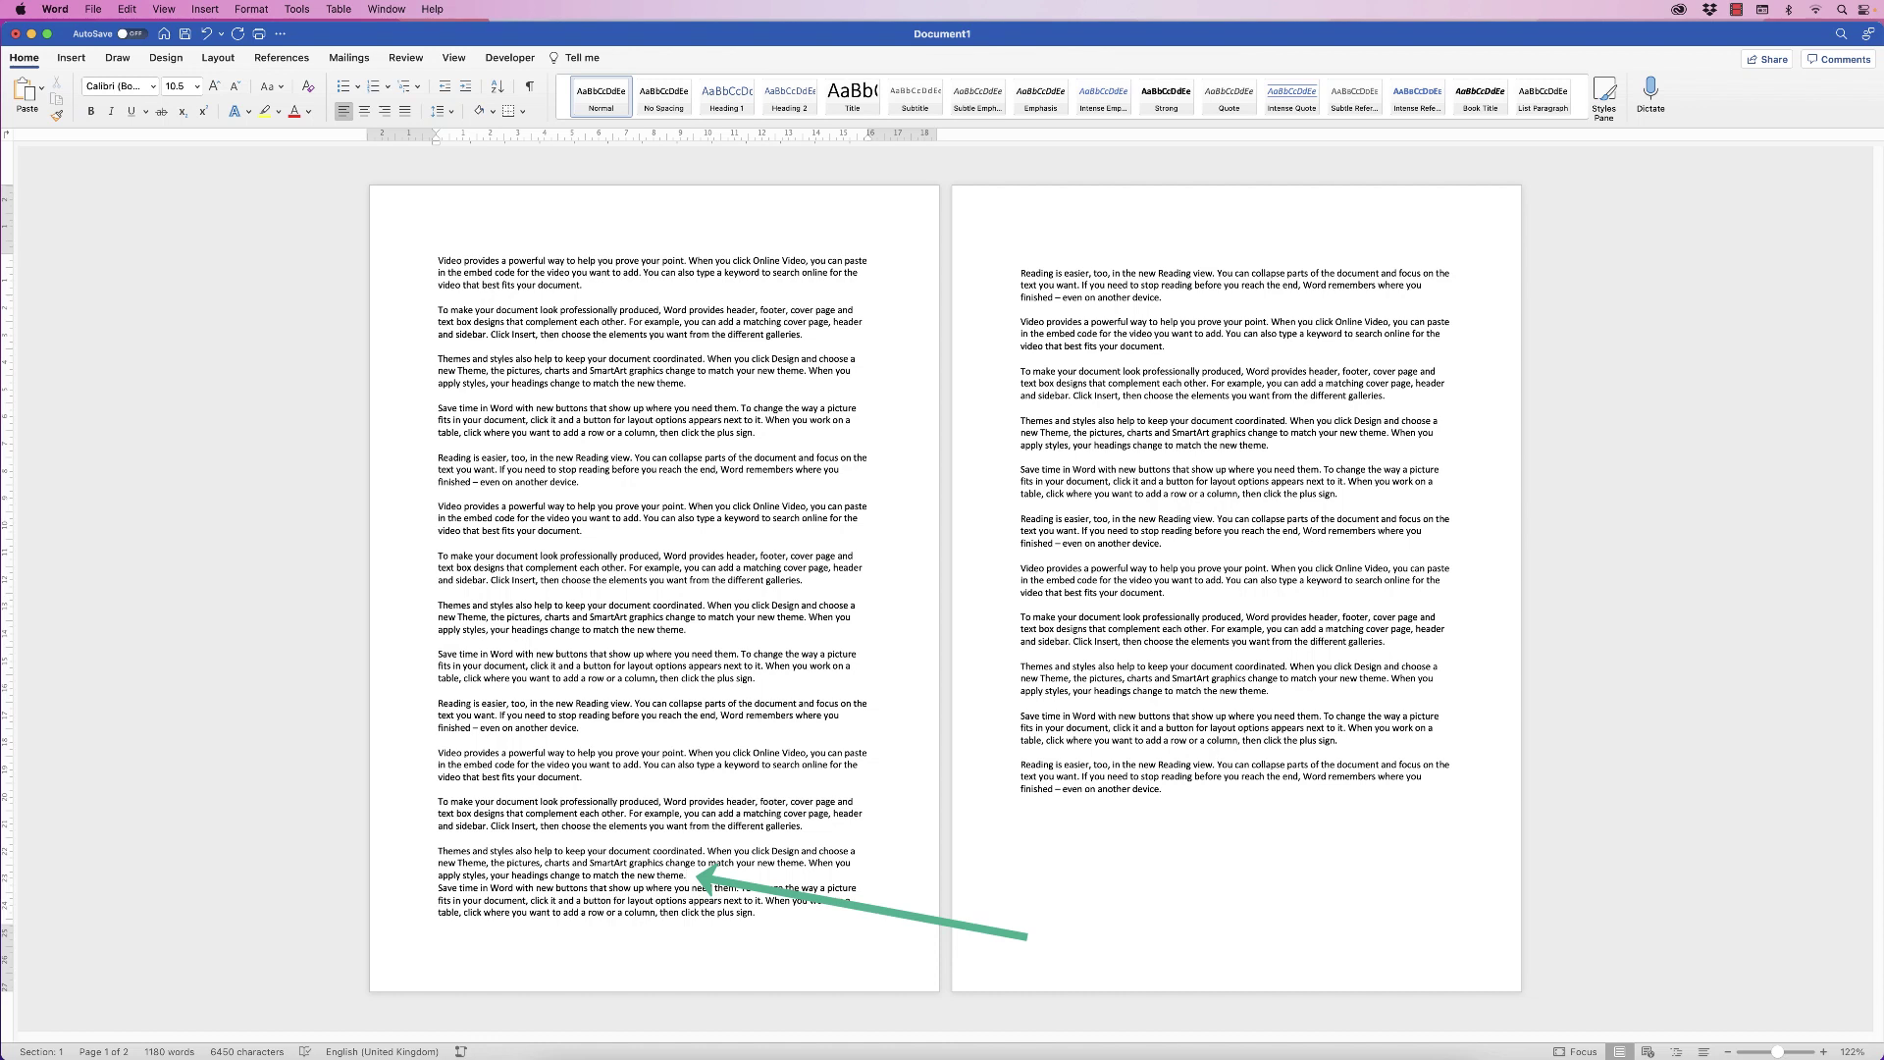
{"action": "key", "text": "Return"}
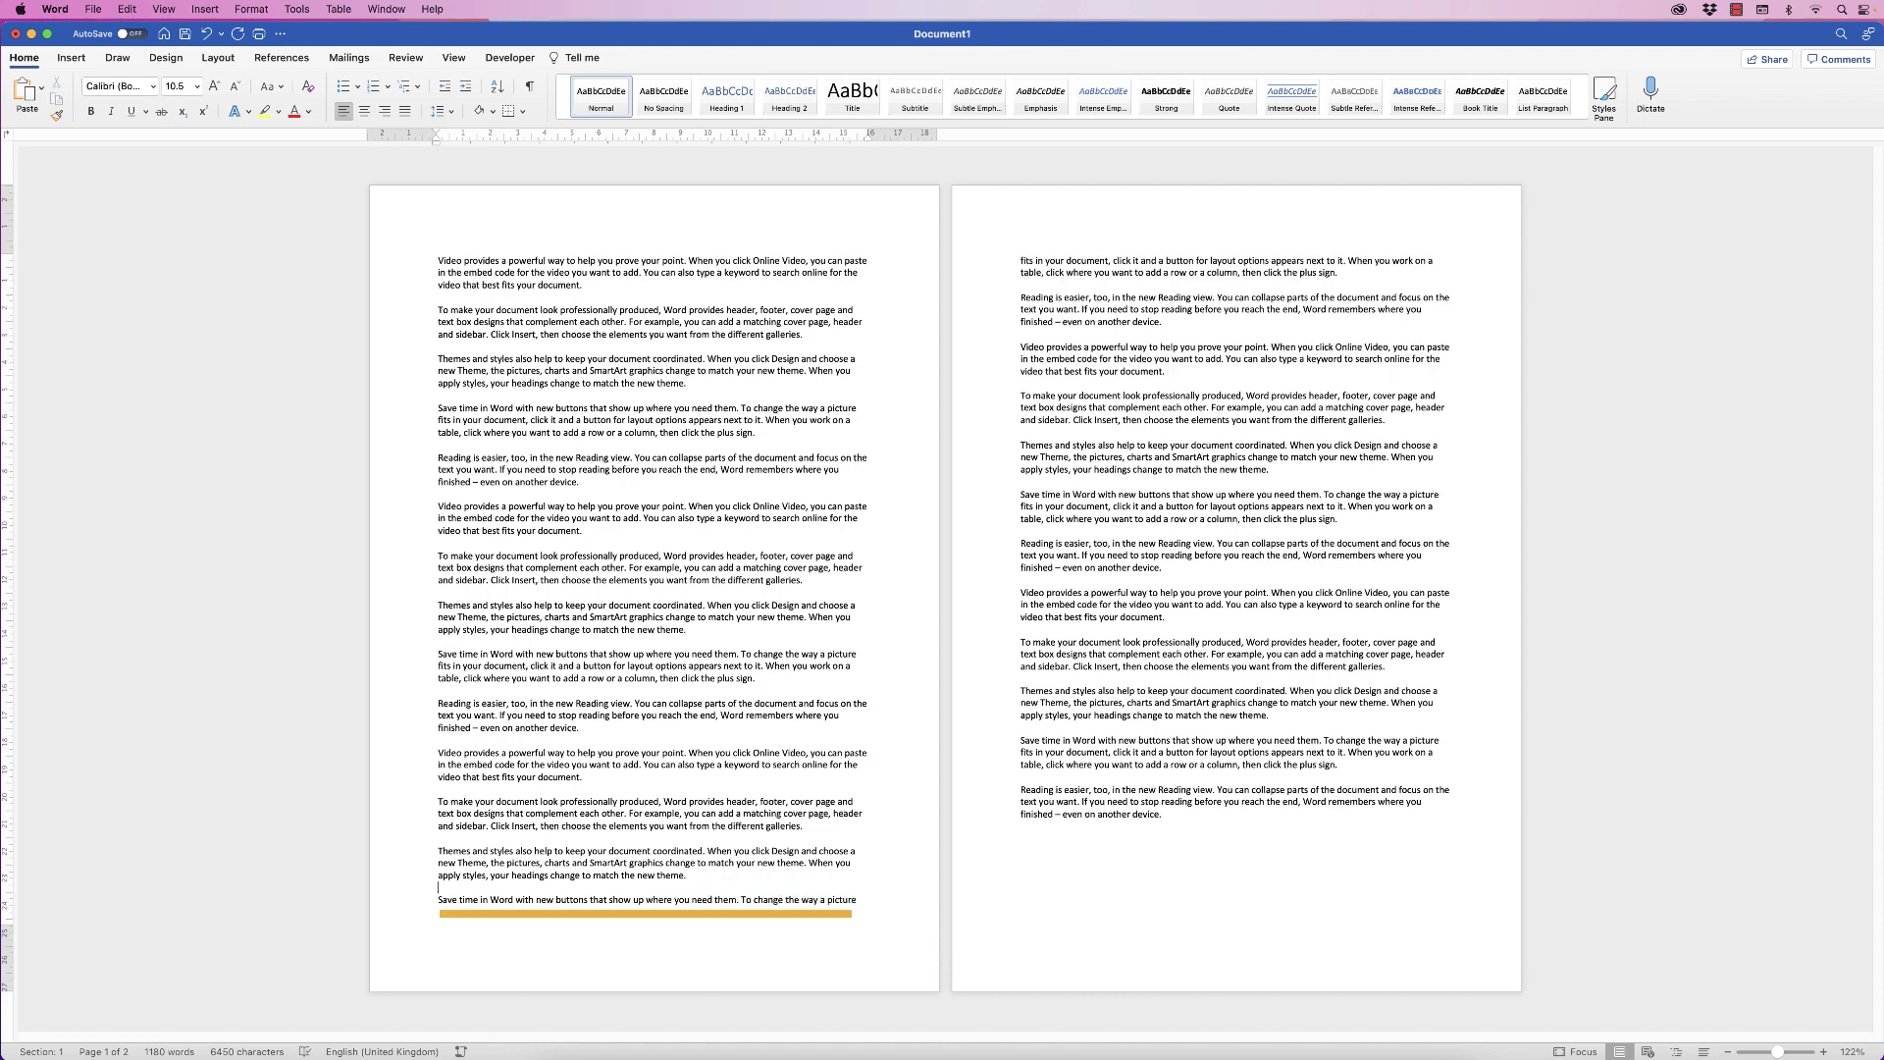
{"action": "key", "text": "BackSpace"}
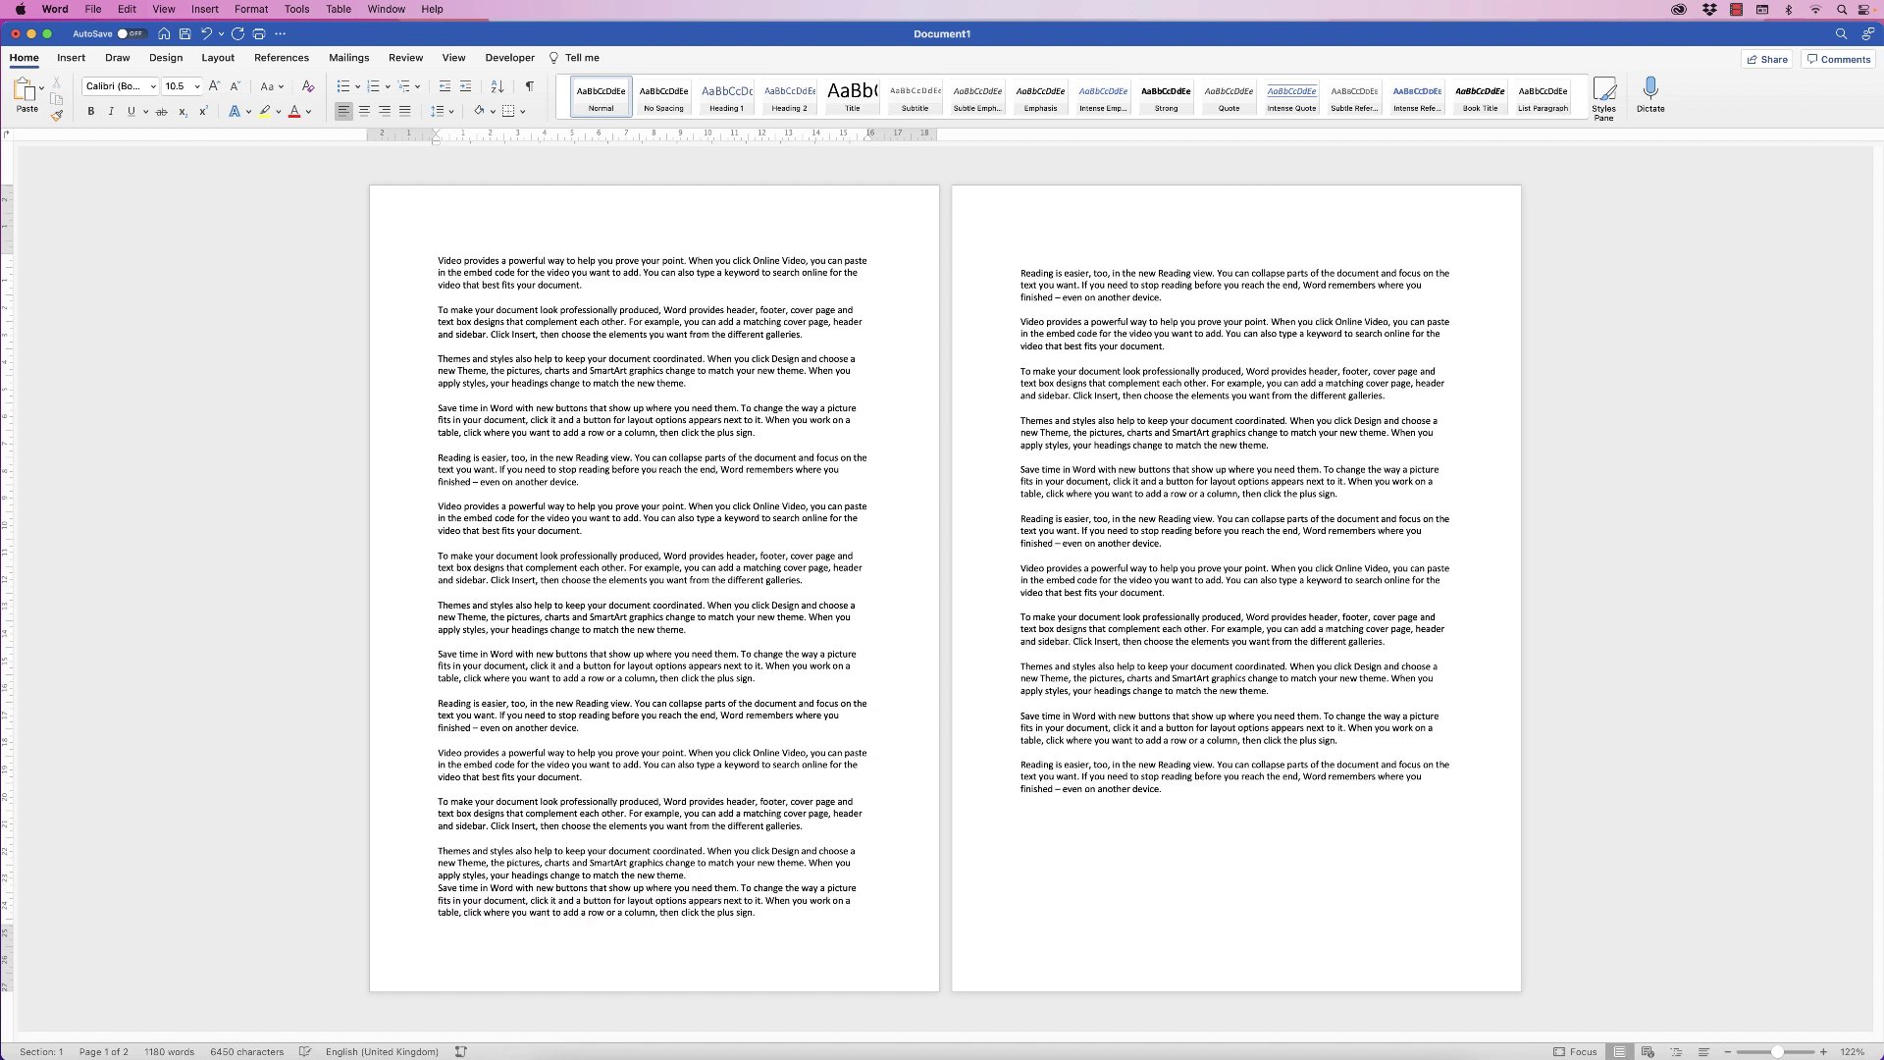
- Insert a hard return at each line end of page 1's last "Save time in Word" paragraph, and add a blank line above it
{"action": "left_click", "coordinate": [853, 900]}
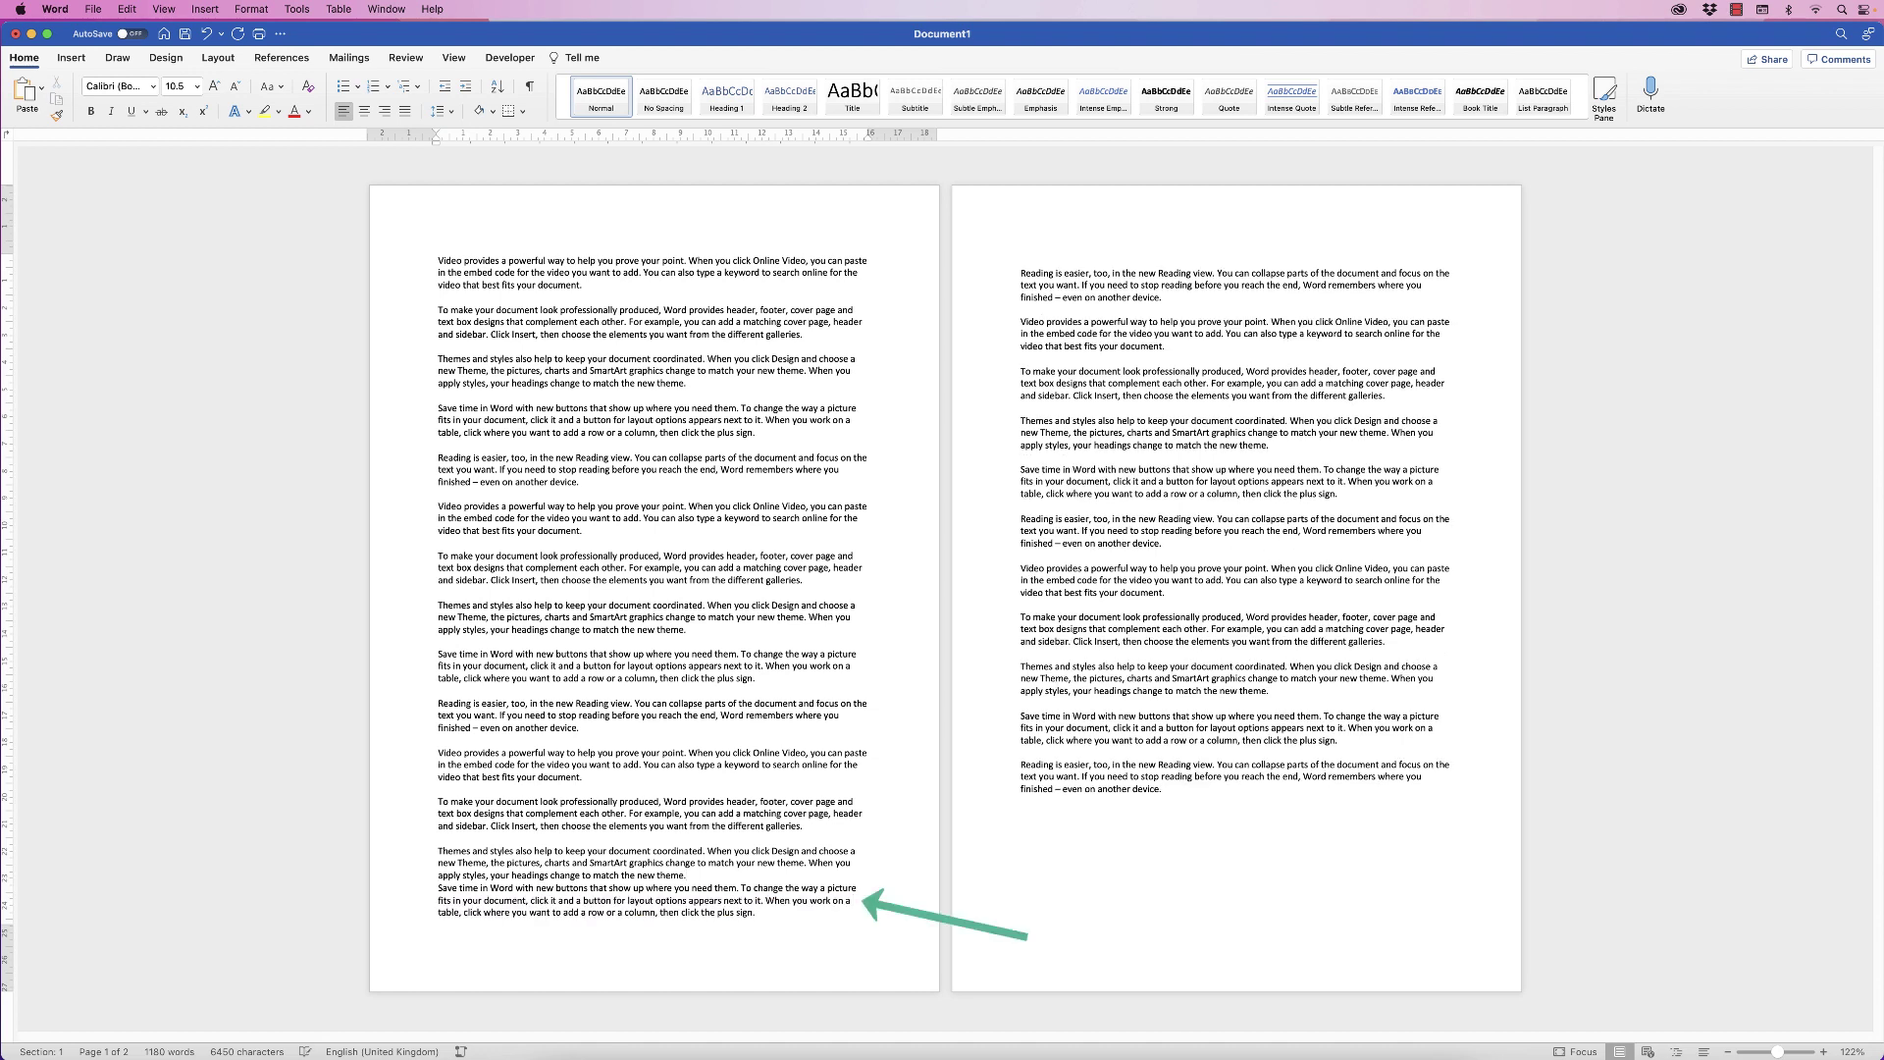
{"action": "left_click", "coordinate": [439, 911]}
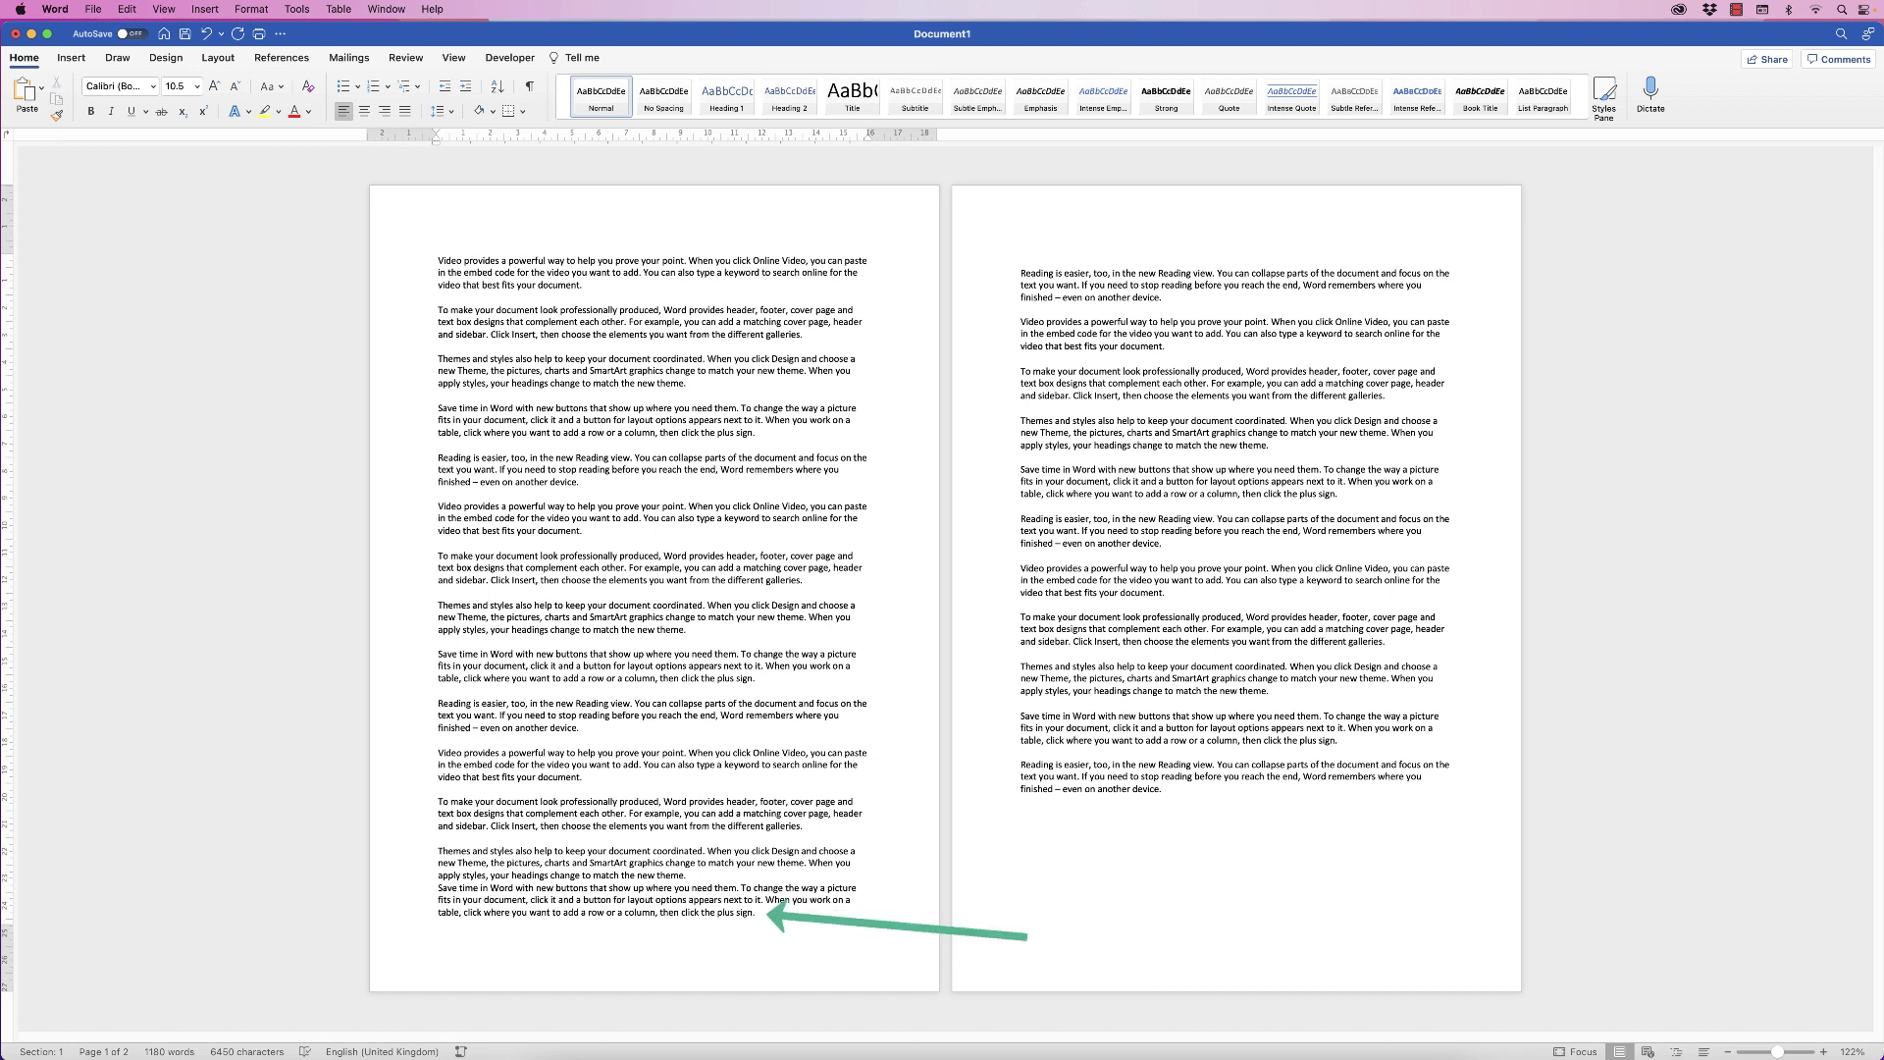
{"action": "key", "text": "Return"}
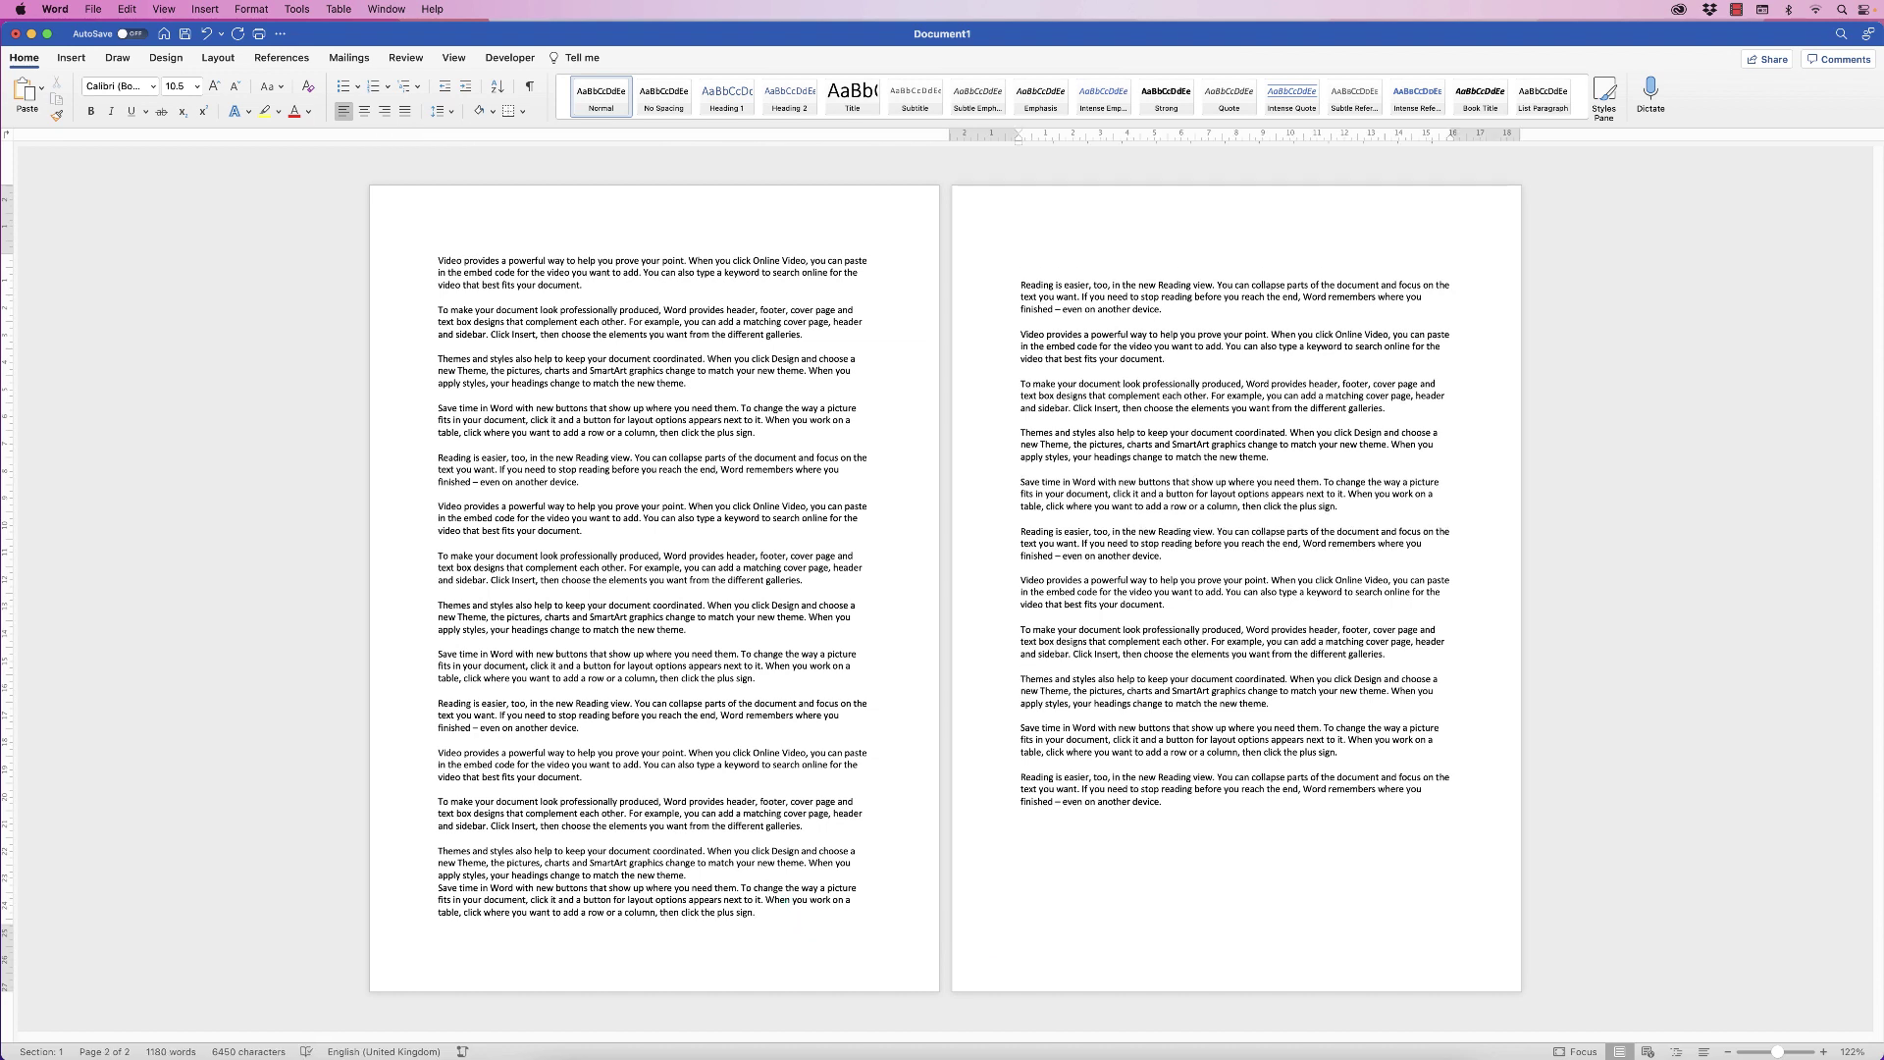
{"action": "left_click", "coordinate": [686, 874]}
{"action": "key", "text": "Return"}
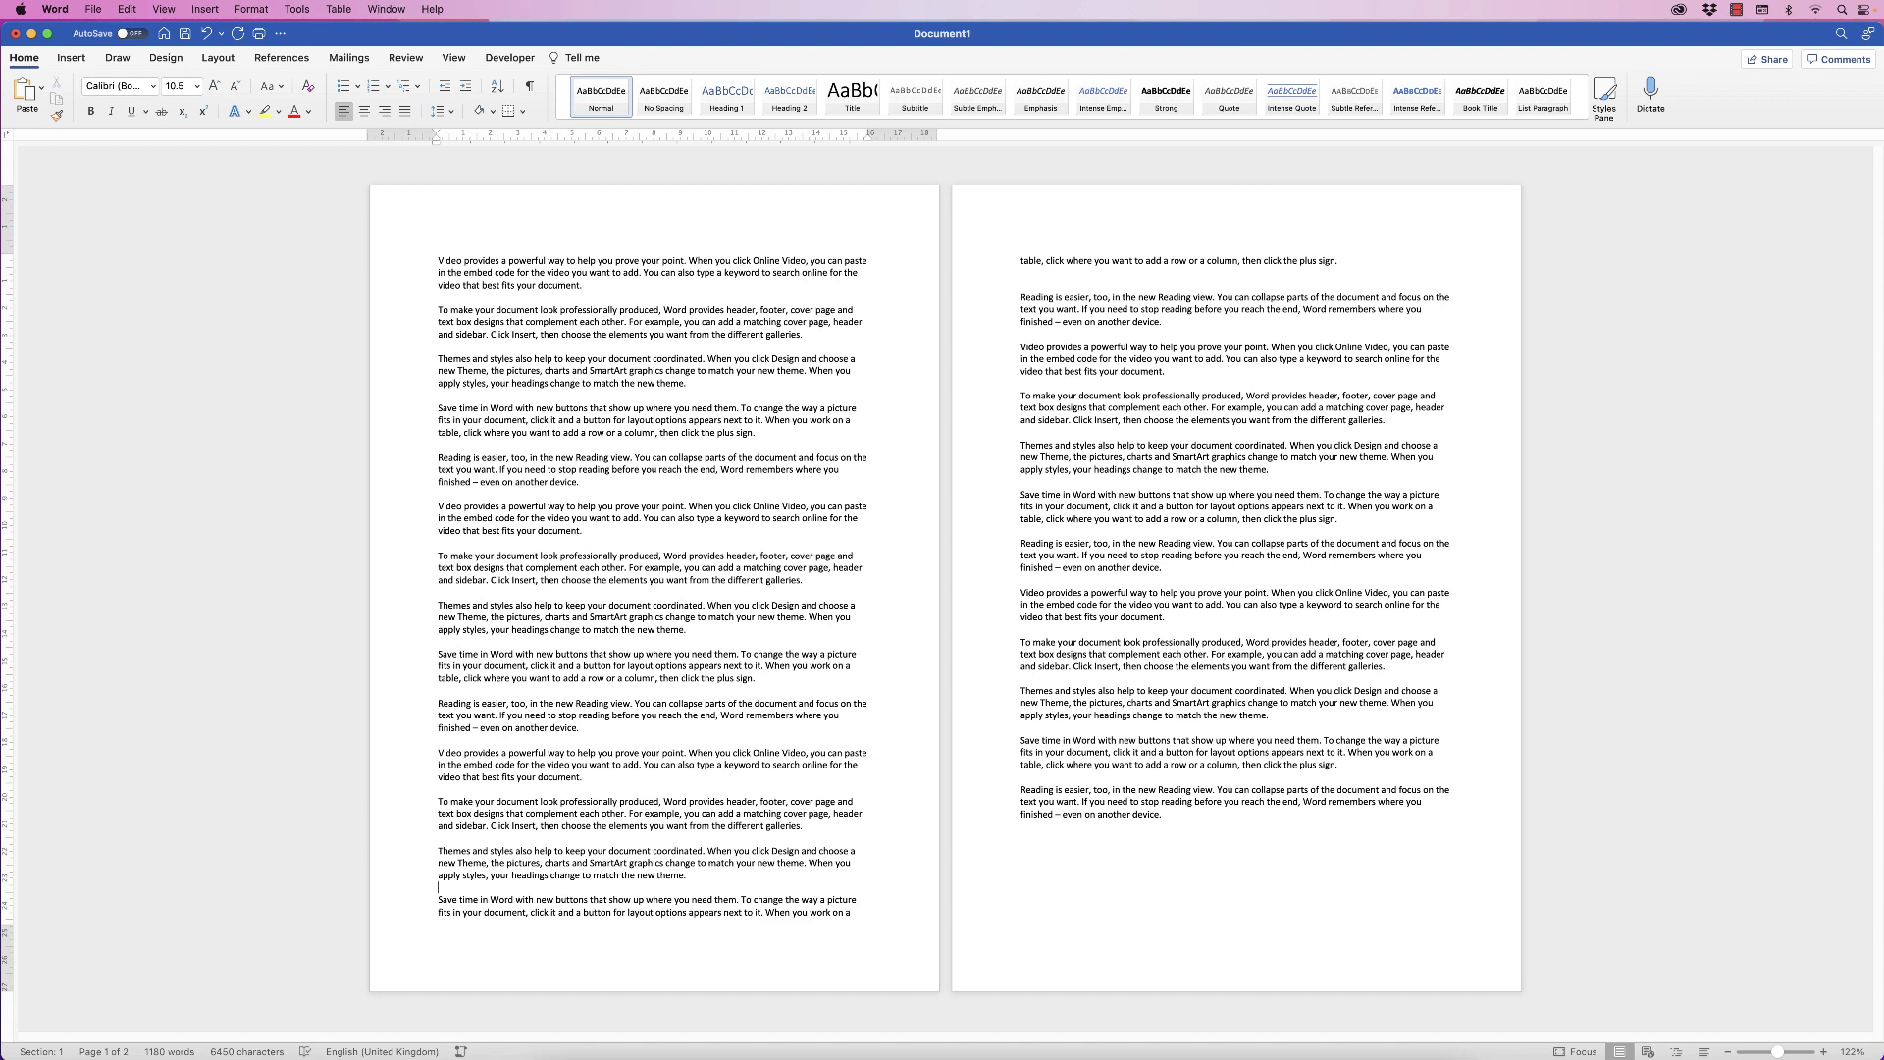
- Set the whole document's text to font size 12 and the DIN font
{"action": "key", "text": "super+a"}
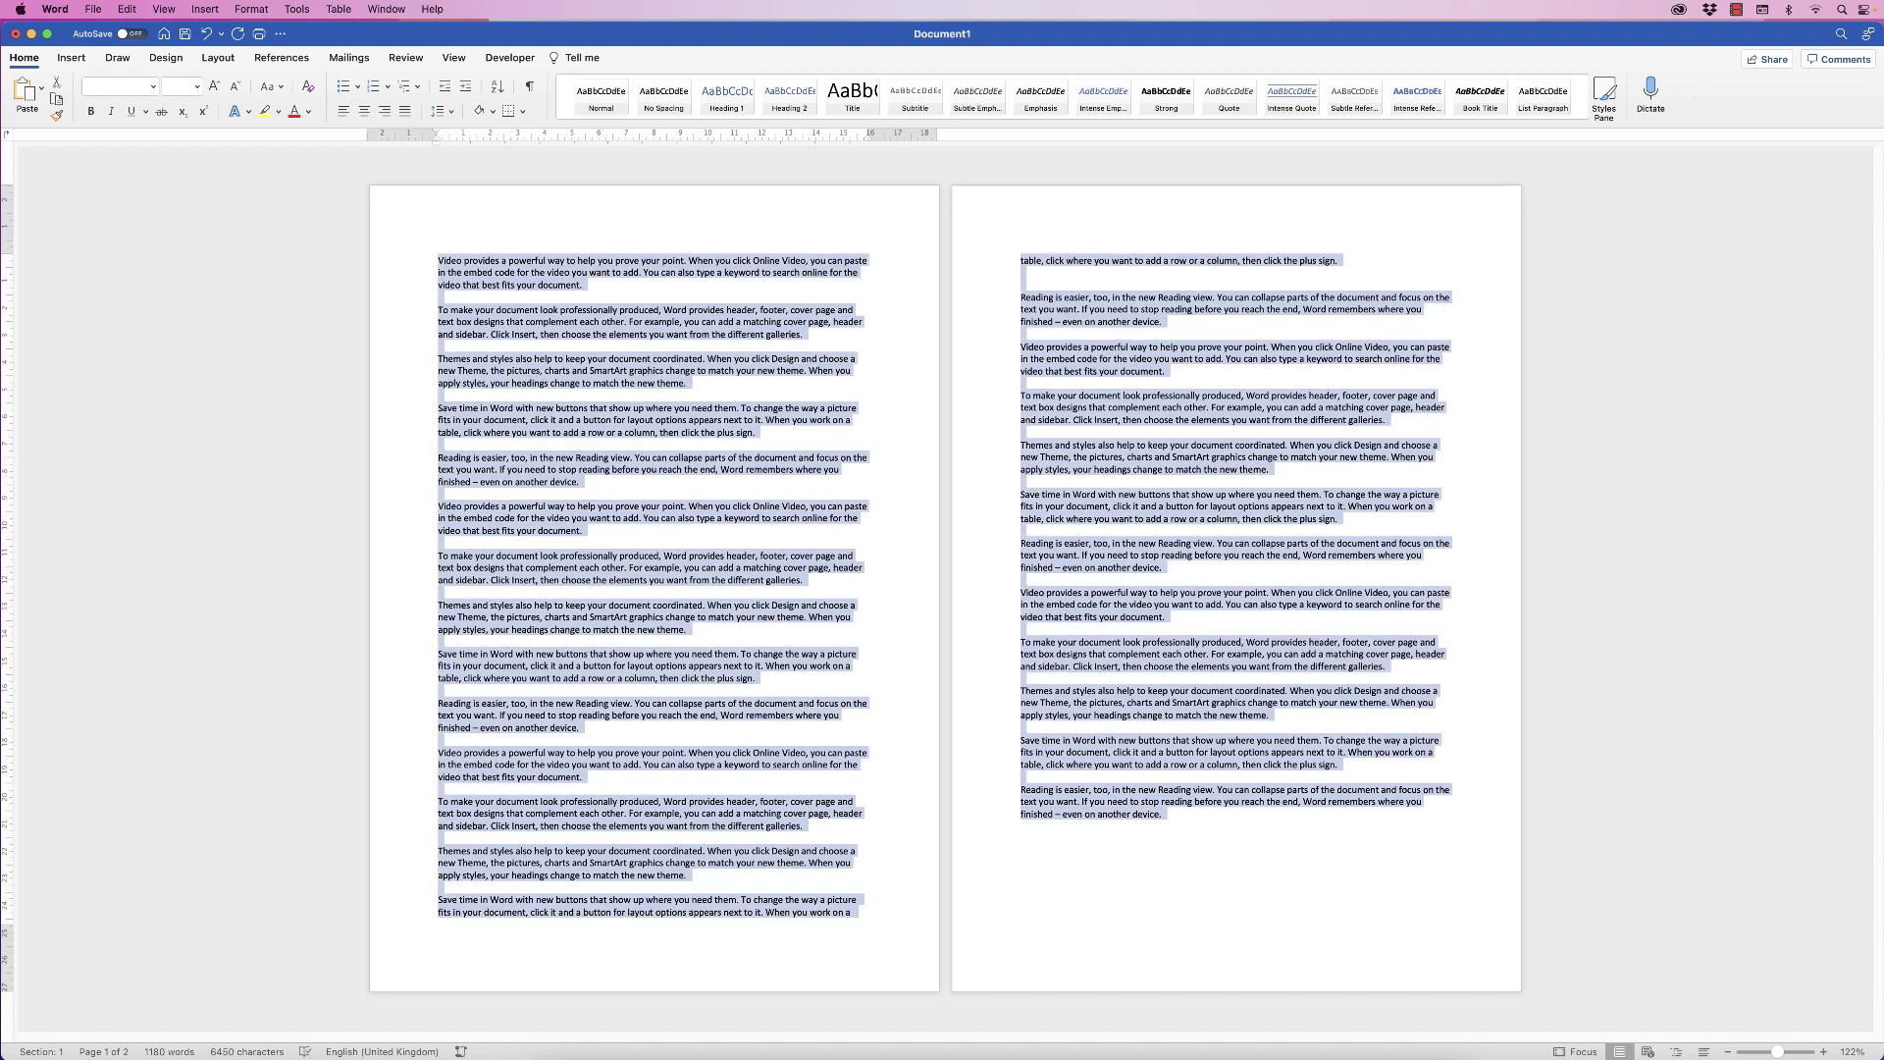
{"action": "left_click", "coordinate": [197, 87]}
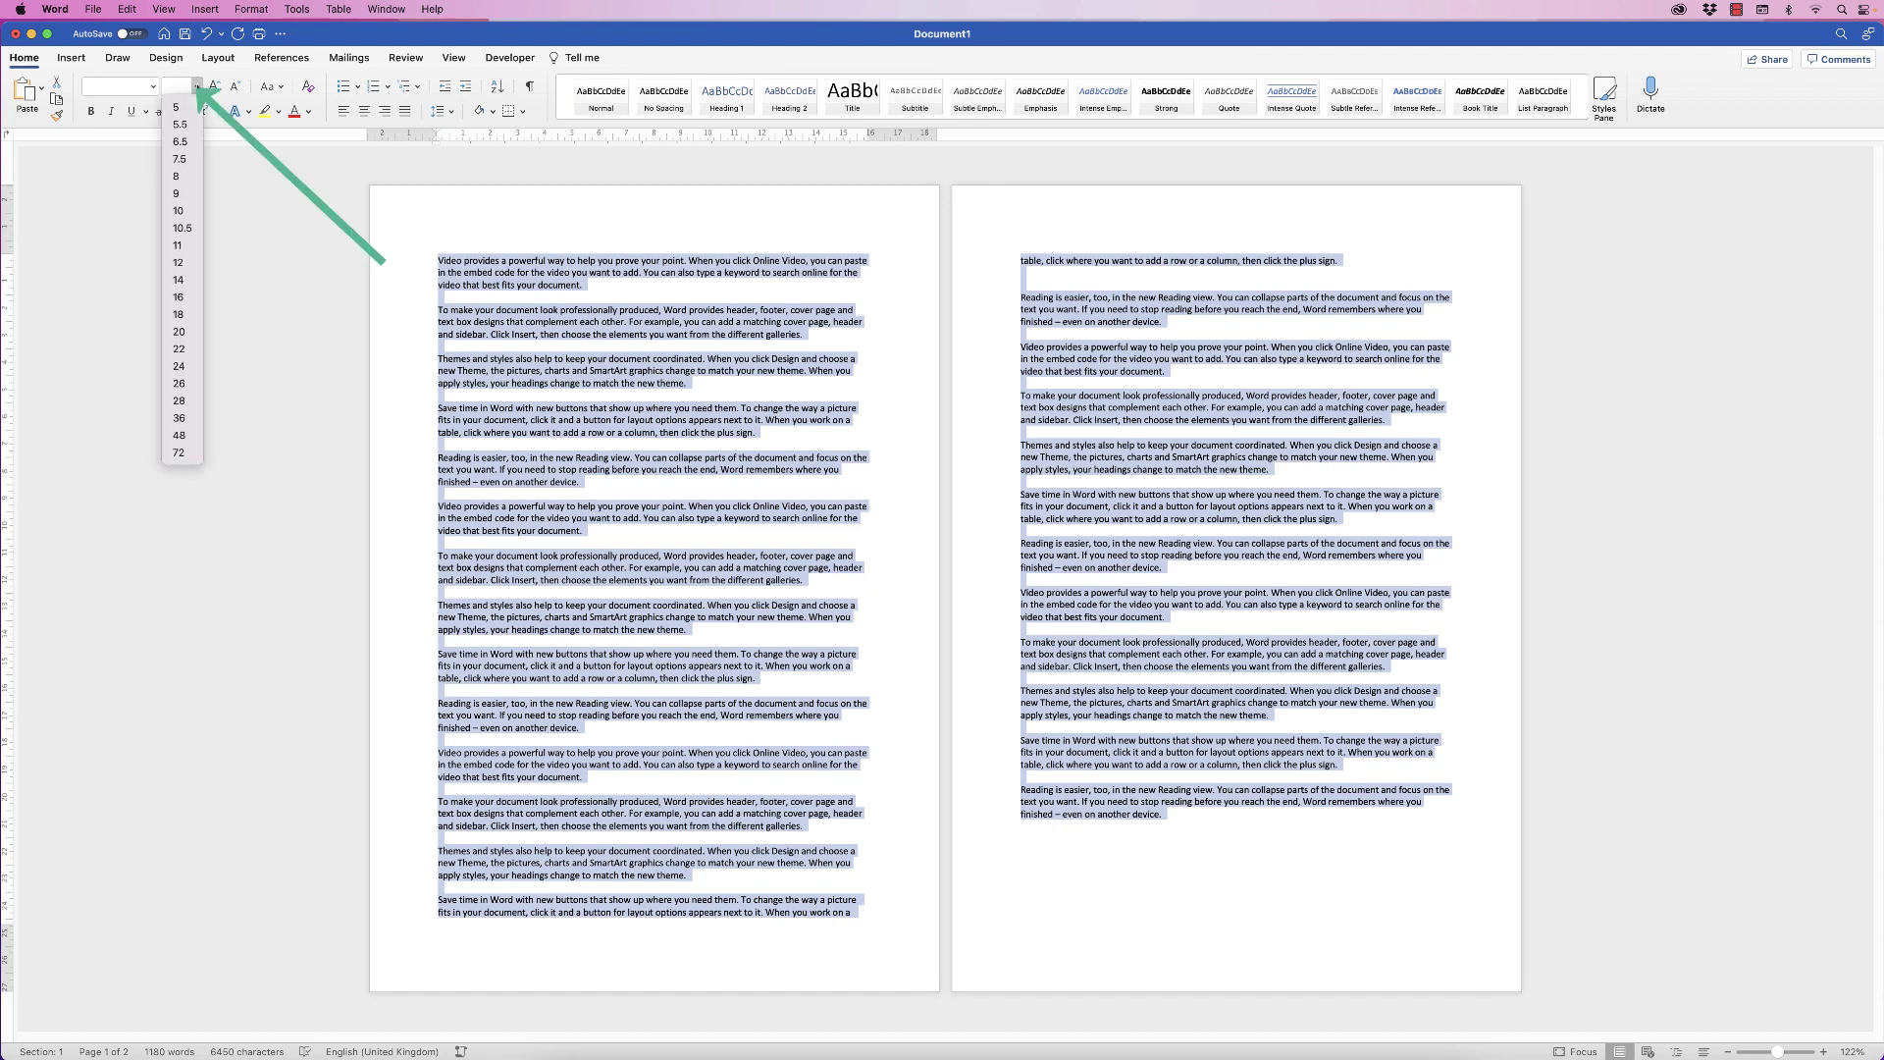
{"action": "left_click", "coordinate": [192, 270]}
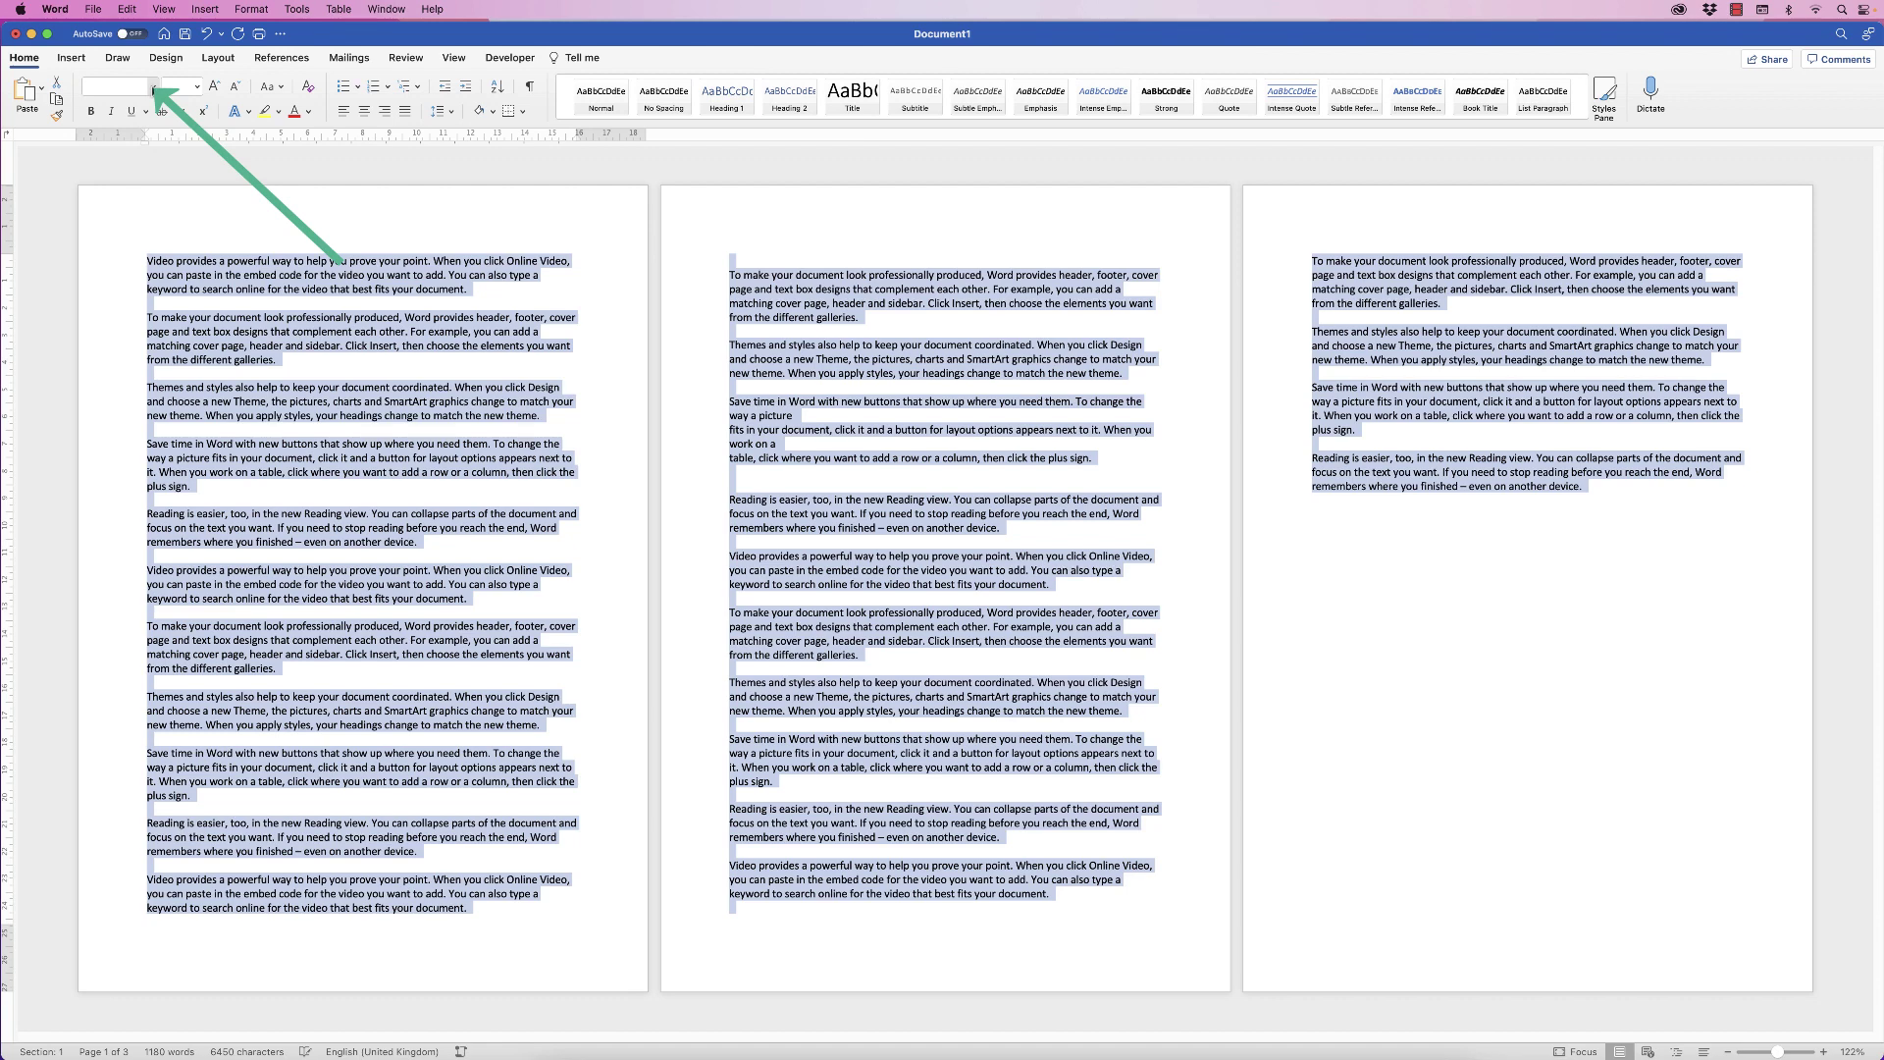
{"action": "left_click", "coordinate": [153, 86]}
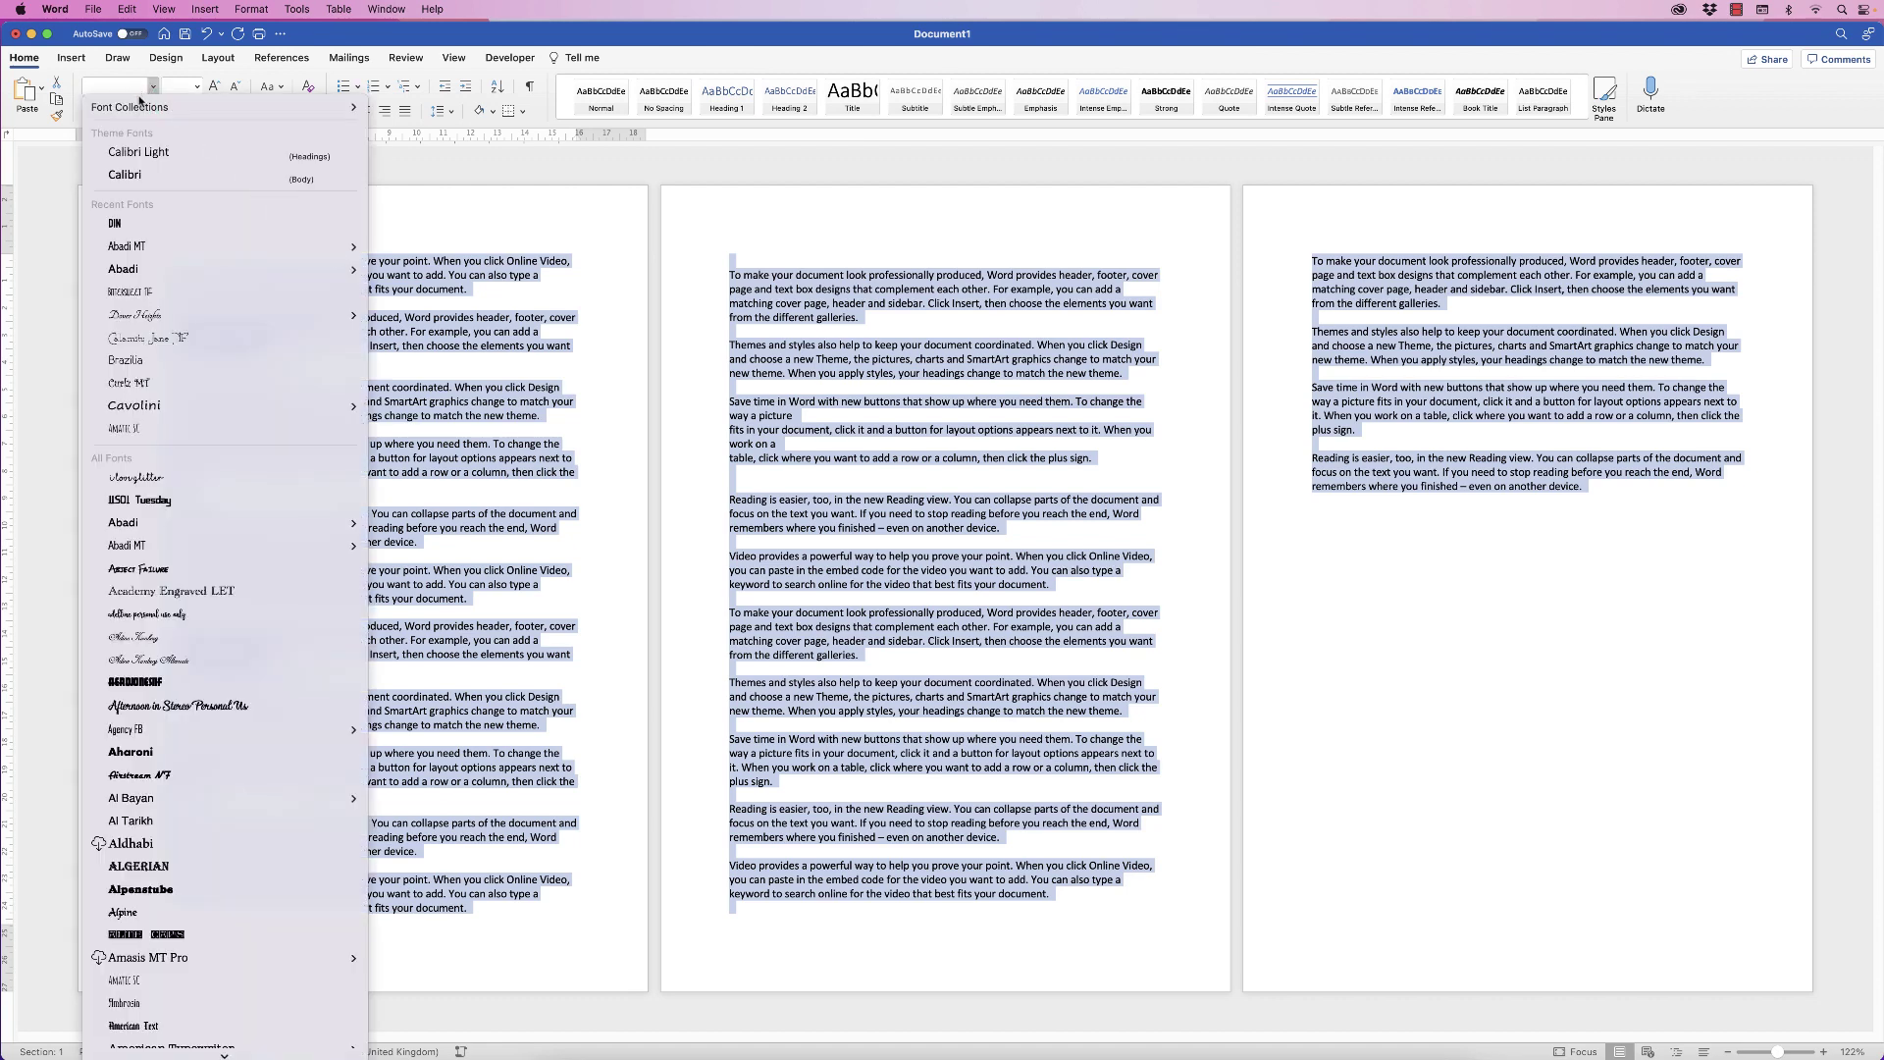
{"action": "mouse_move", "coordinate": [139, 104]}
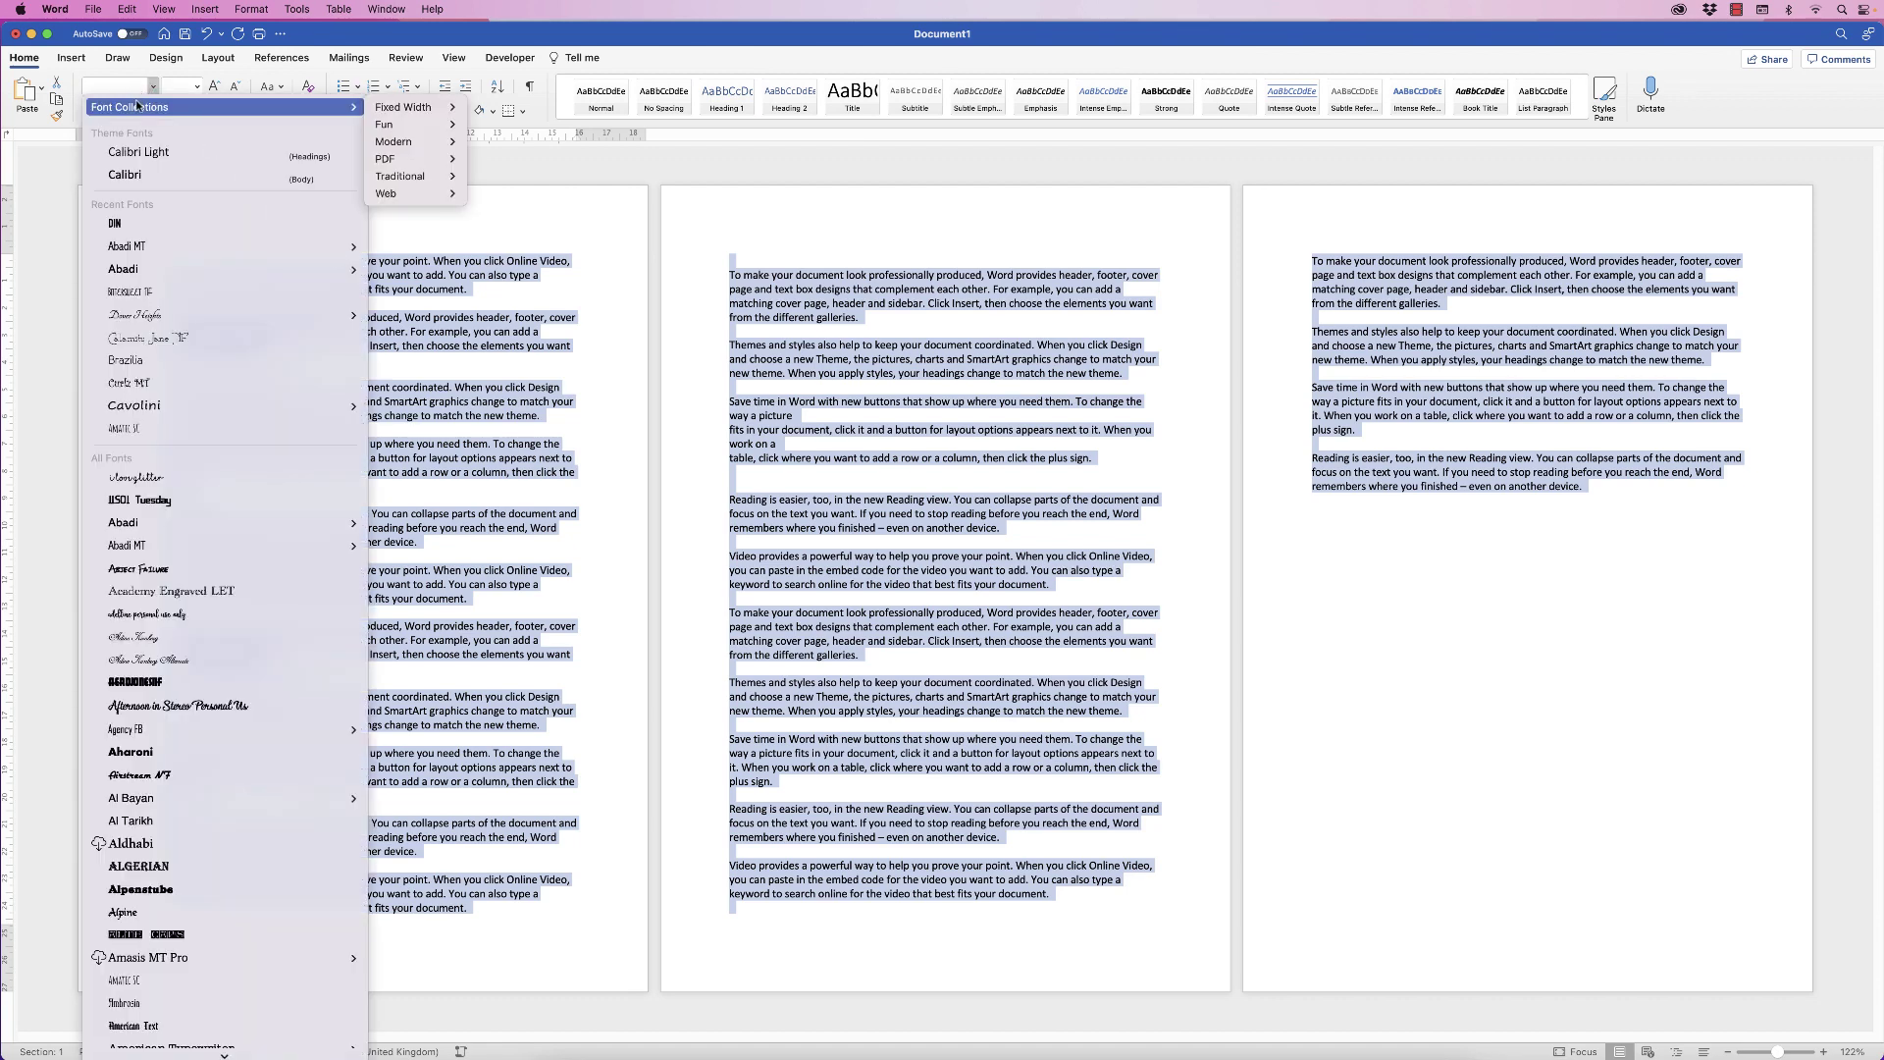
{"action": "left_click", "coordinate": [113, 225]}
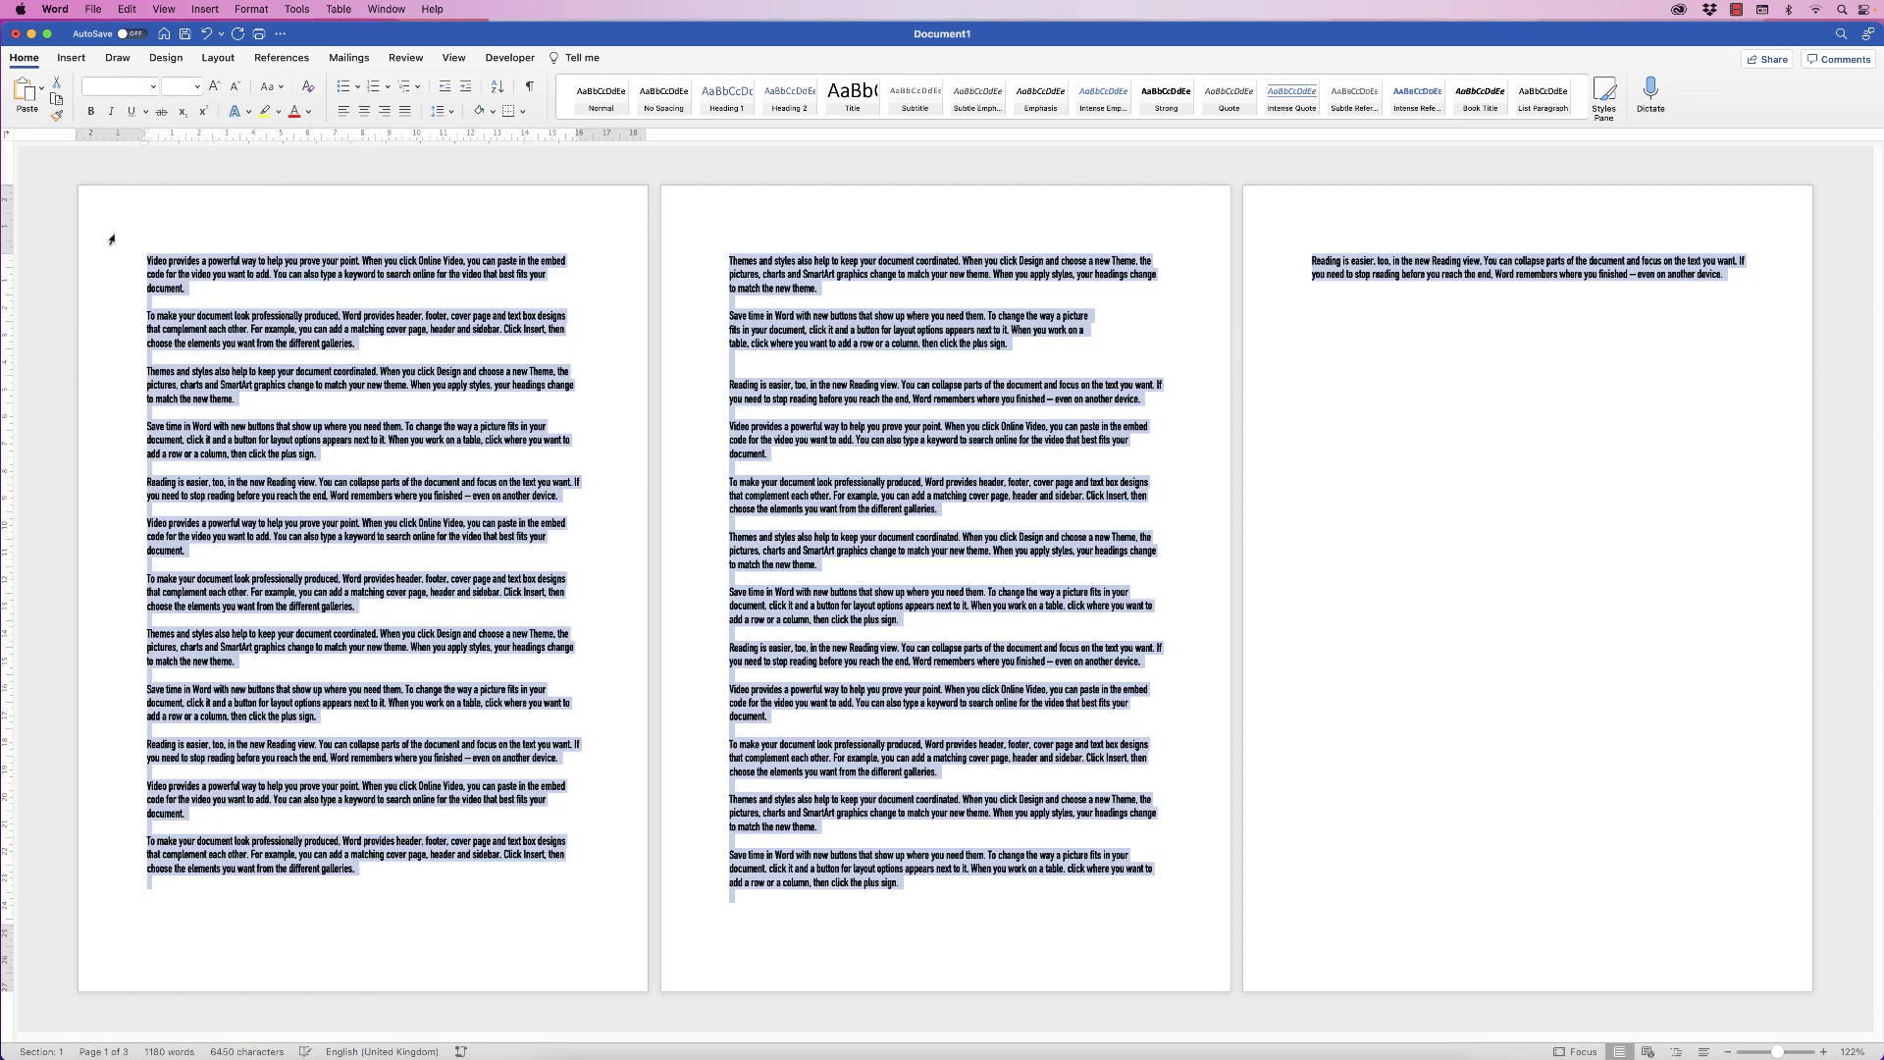
- Pull the "Themes and styles" paragraph from the start of page 2 up to page 1 by removing the break before it
{"action": "left_click", "coordinate": [200, 891]}
{"action": "left_click", "coordinate": [729, 260]}
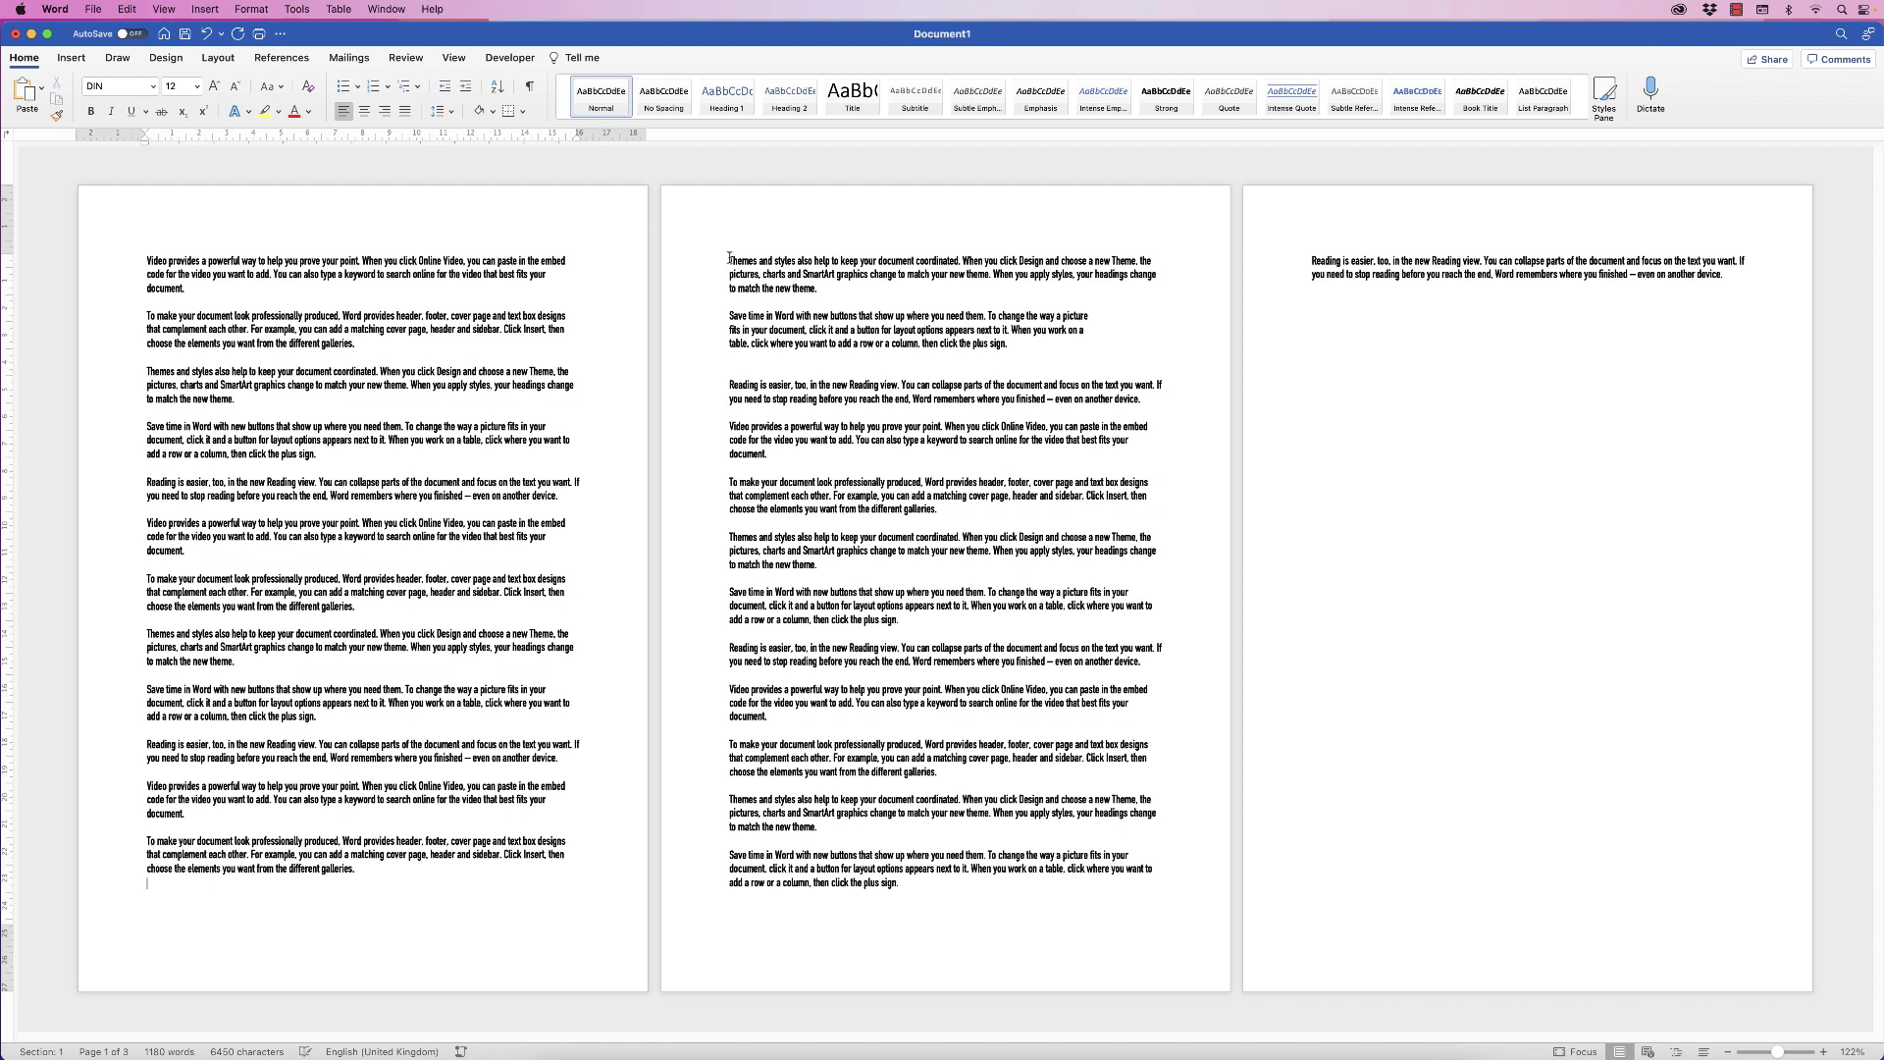
{"action": "key", "text": "BackSpace"}
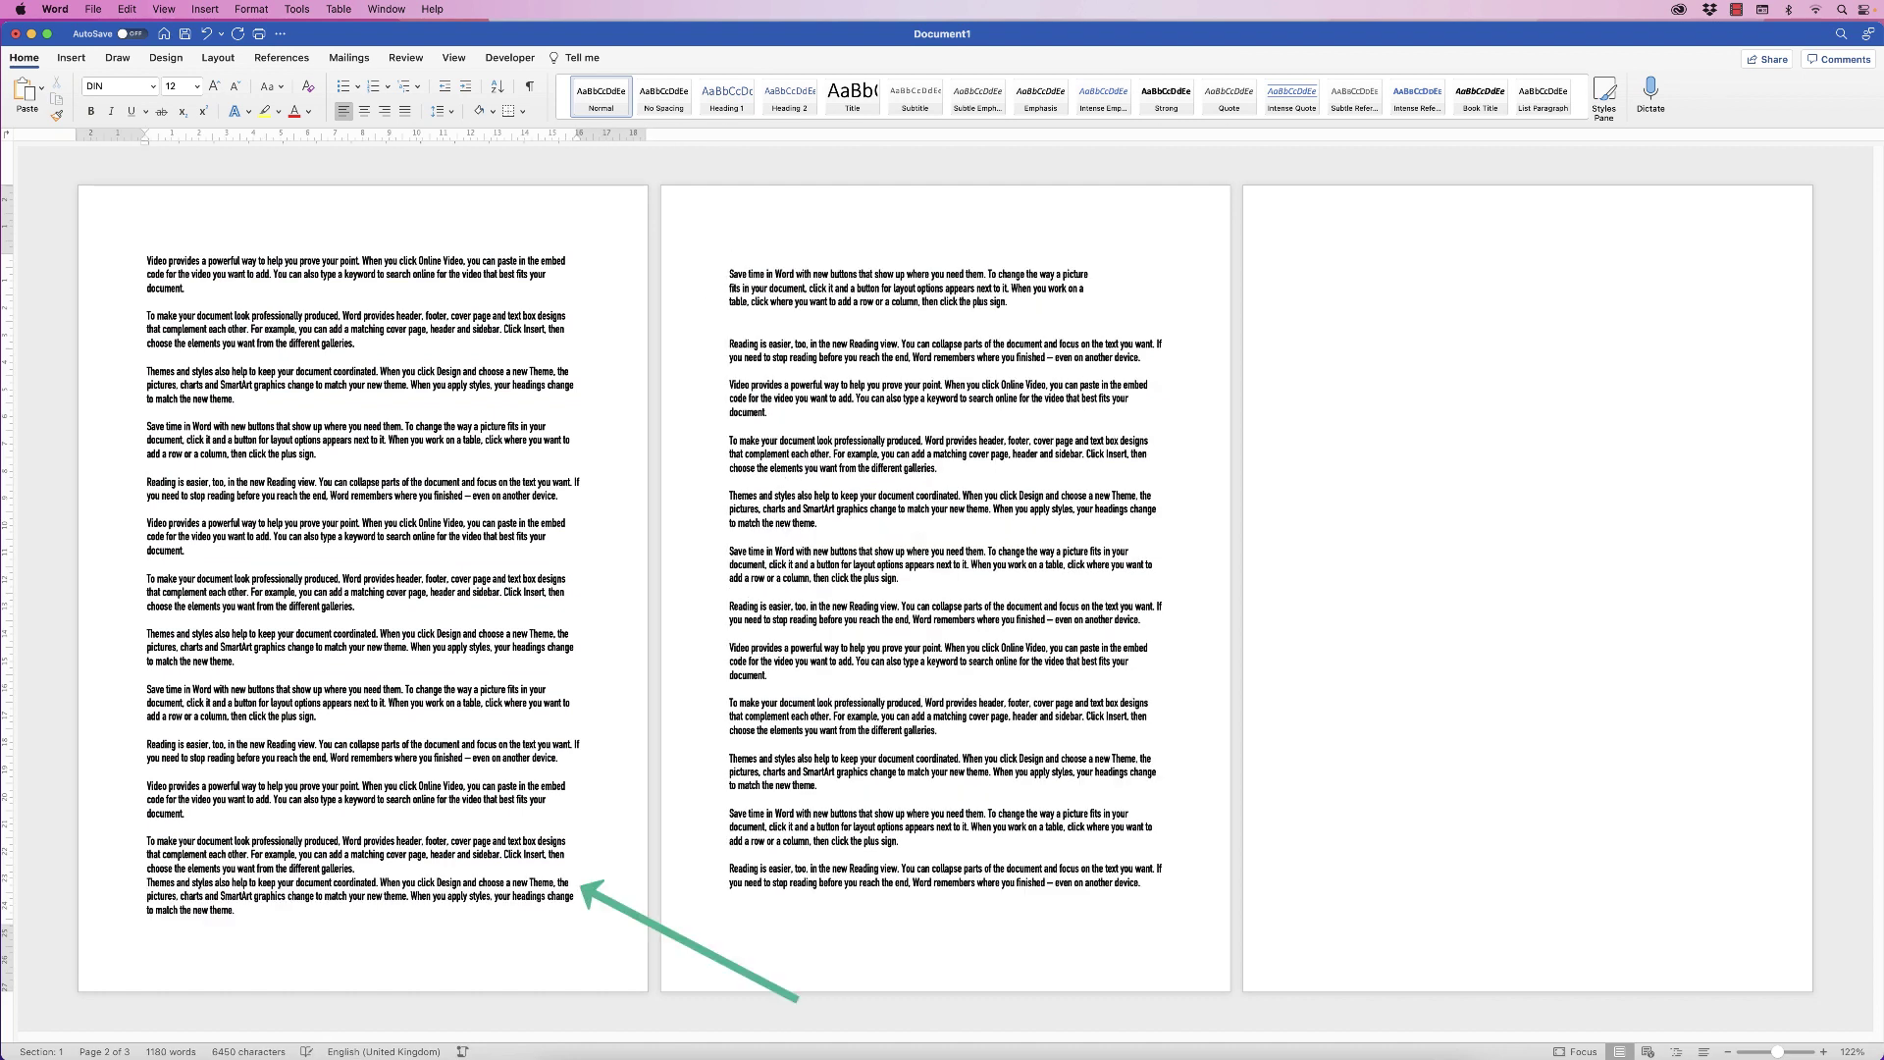
- Insert hard returns at the line ends of page 1's last "Themes and styles" paragraph, and add a blank line above it
{"action": "left_click", "coordinate": [571, 883]}
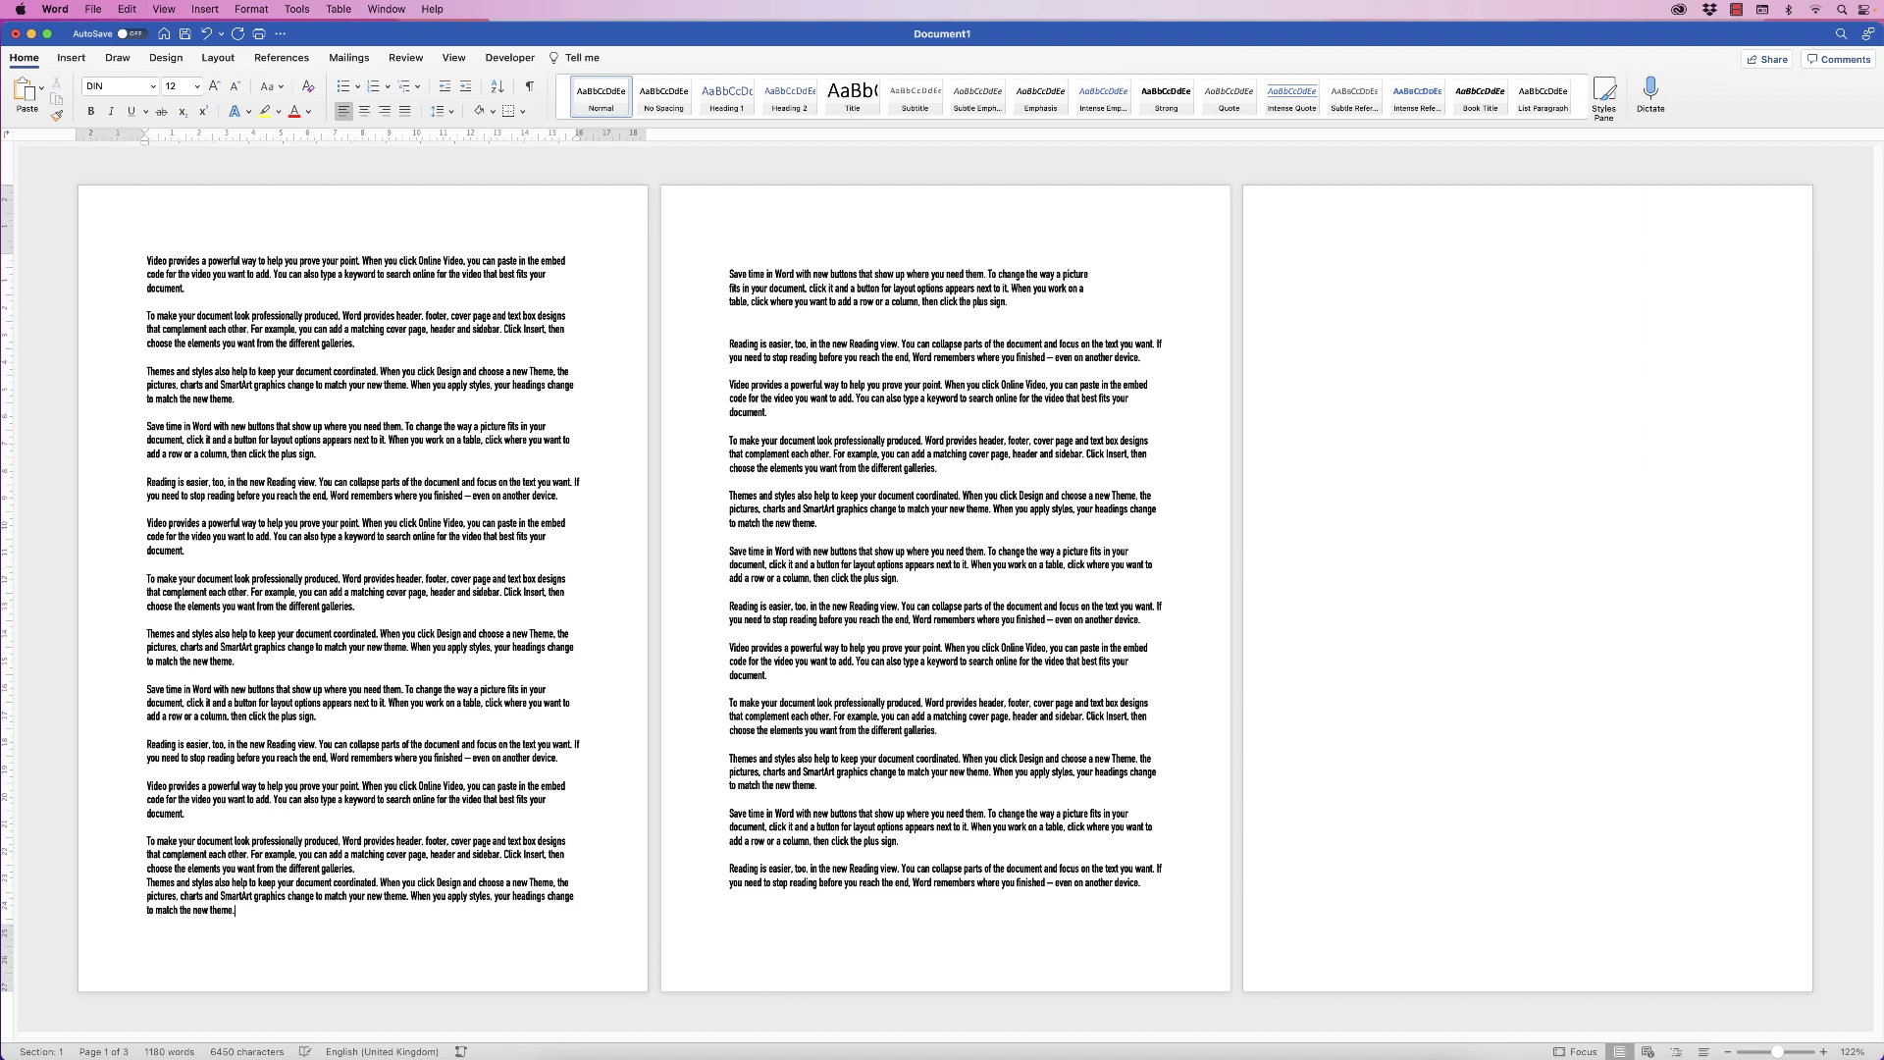
{"action": "key", "text": "Return"}
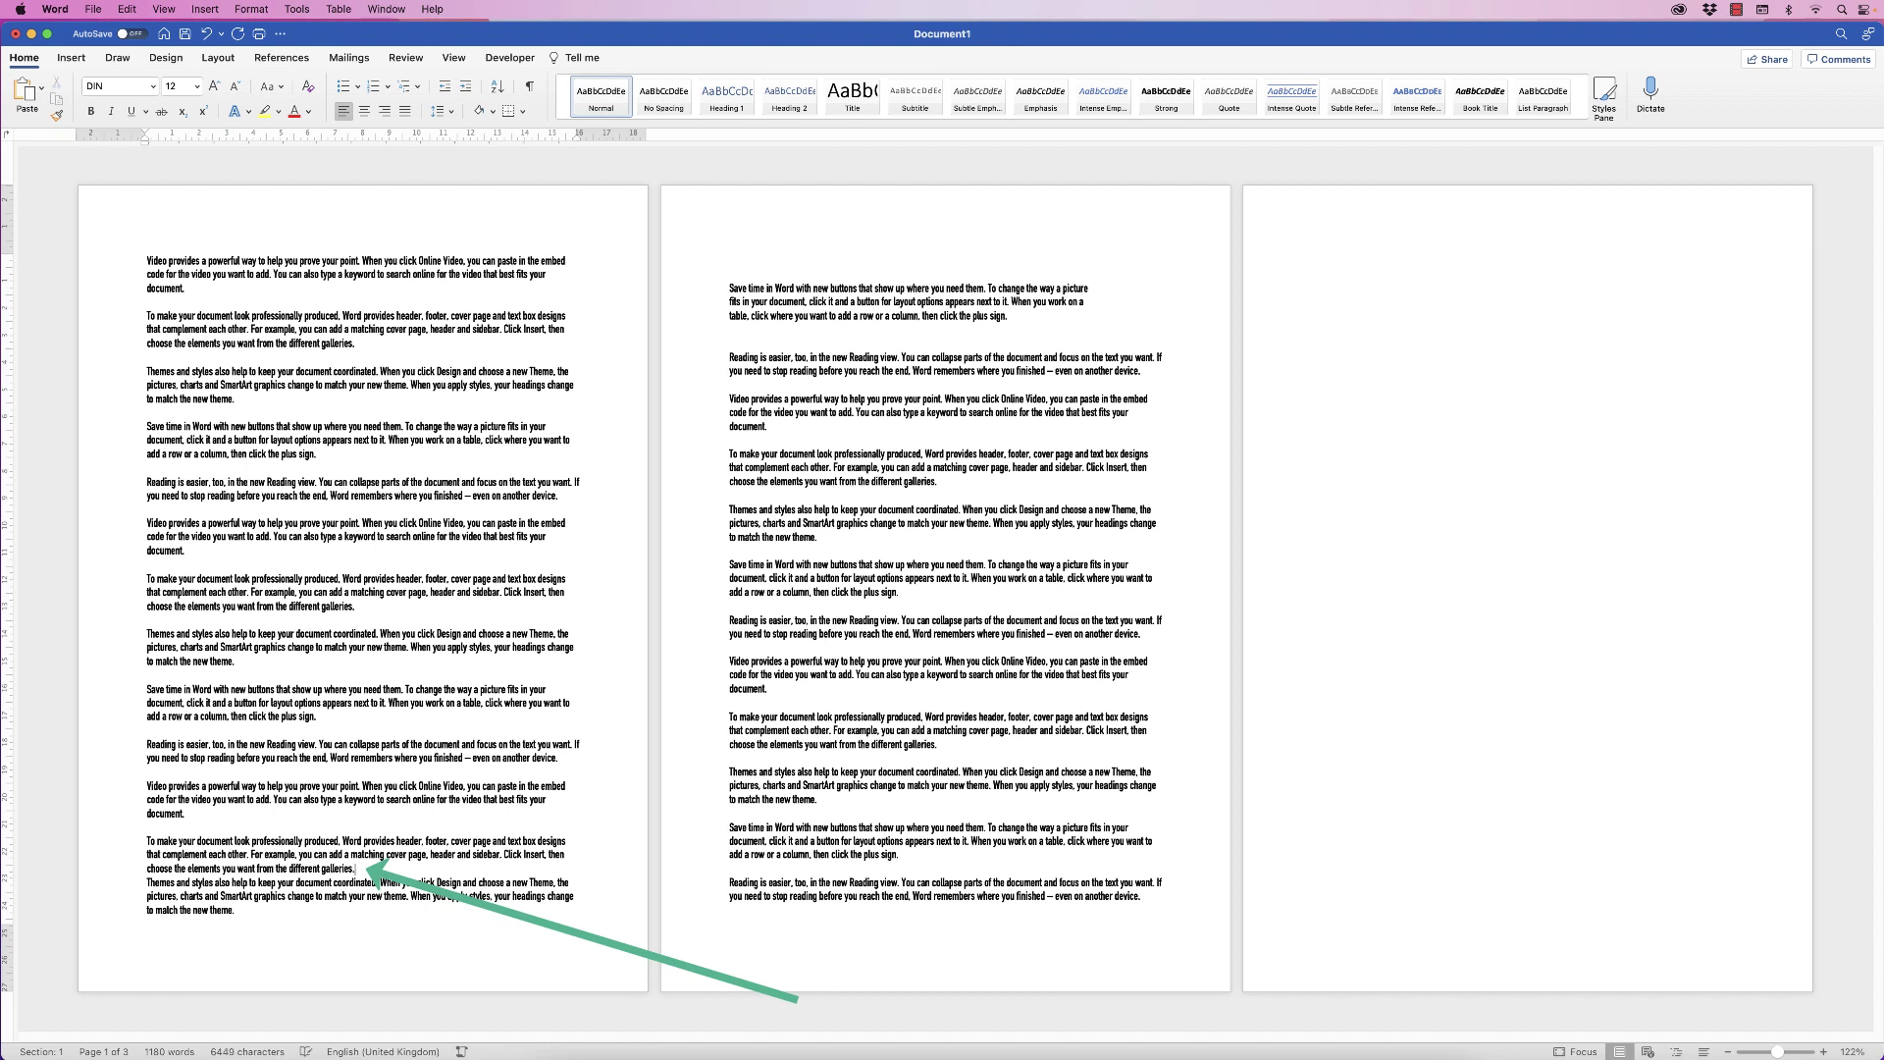
{"action": "key", "text": "Return"}
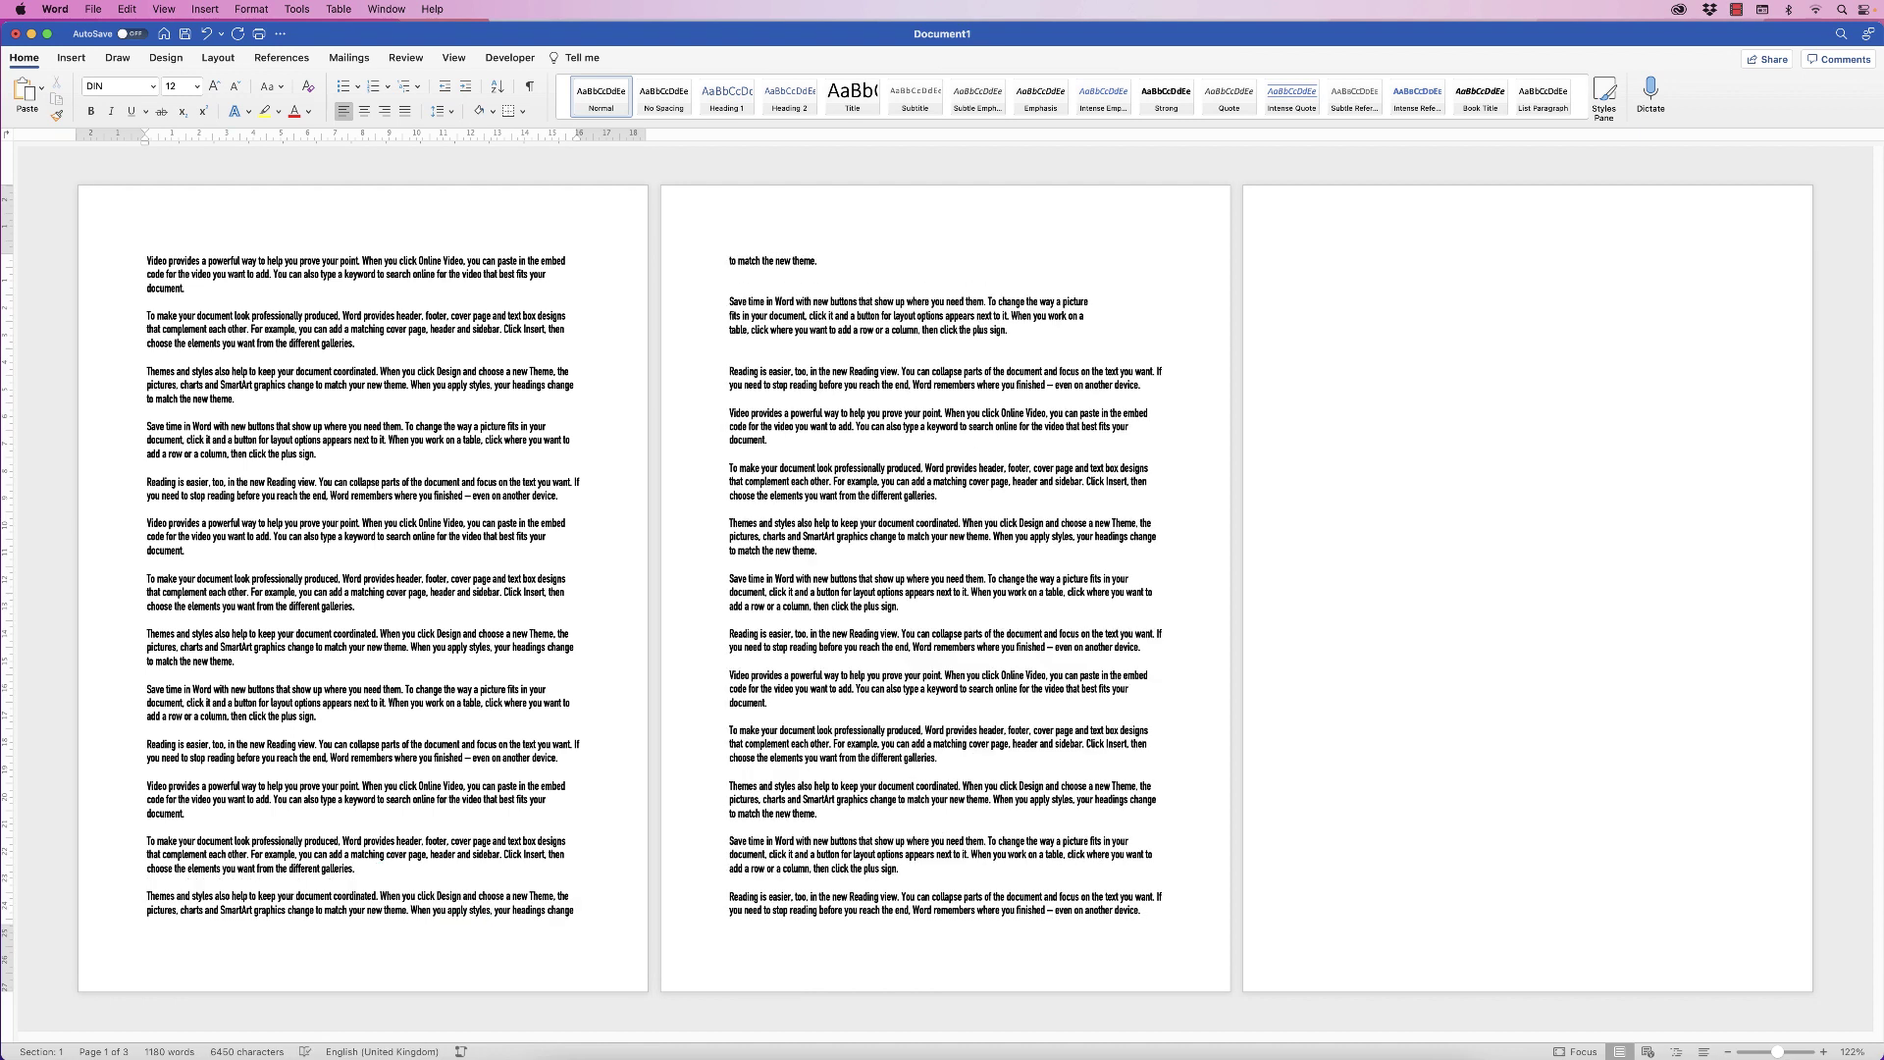
- Delete the surplus empty lines above and below the first "Save time in Word" paragraph on page 2
{"action": "left_click", "coordinate": [731, 282]}
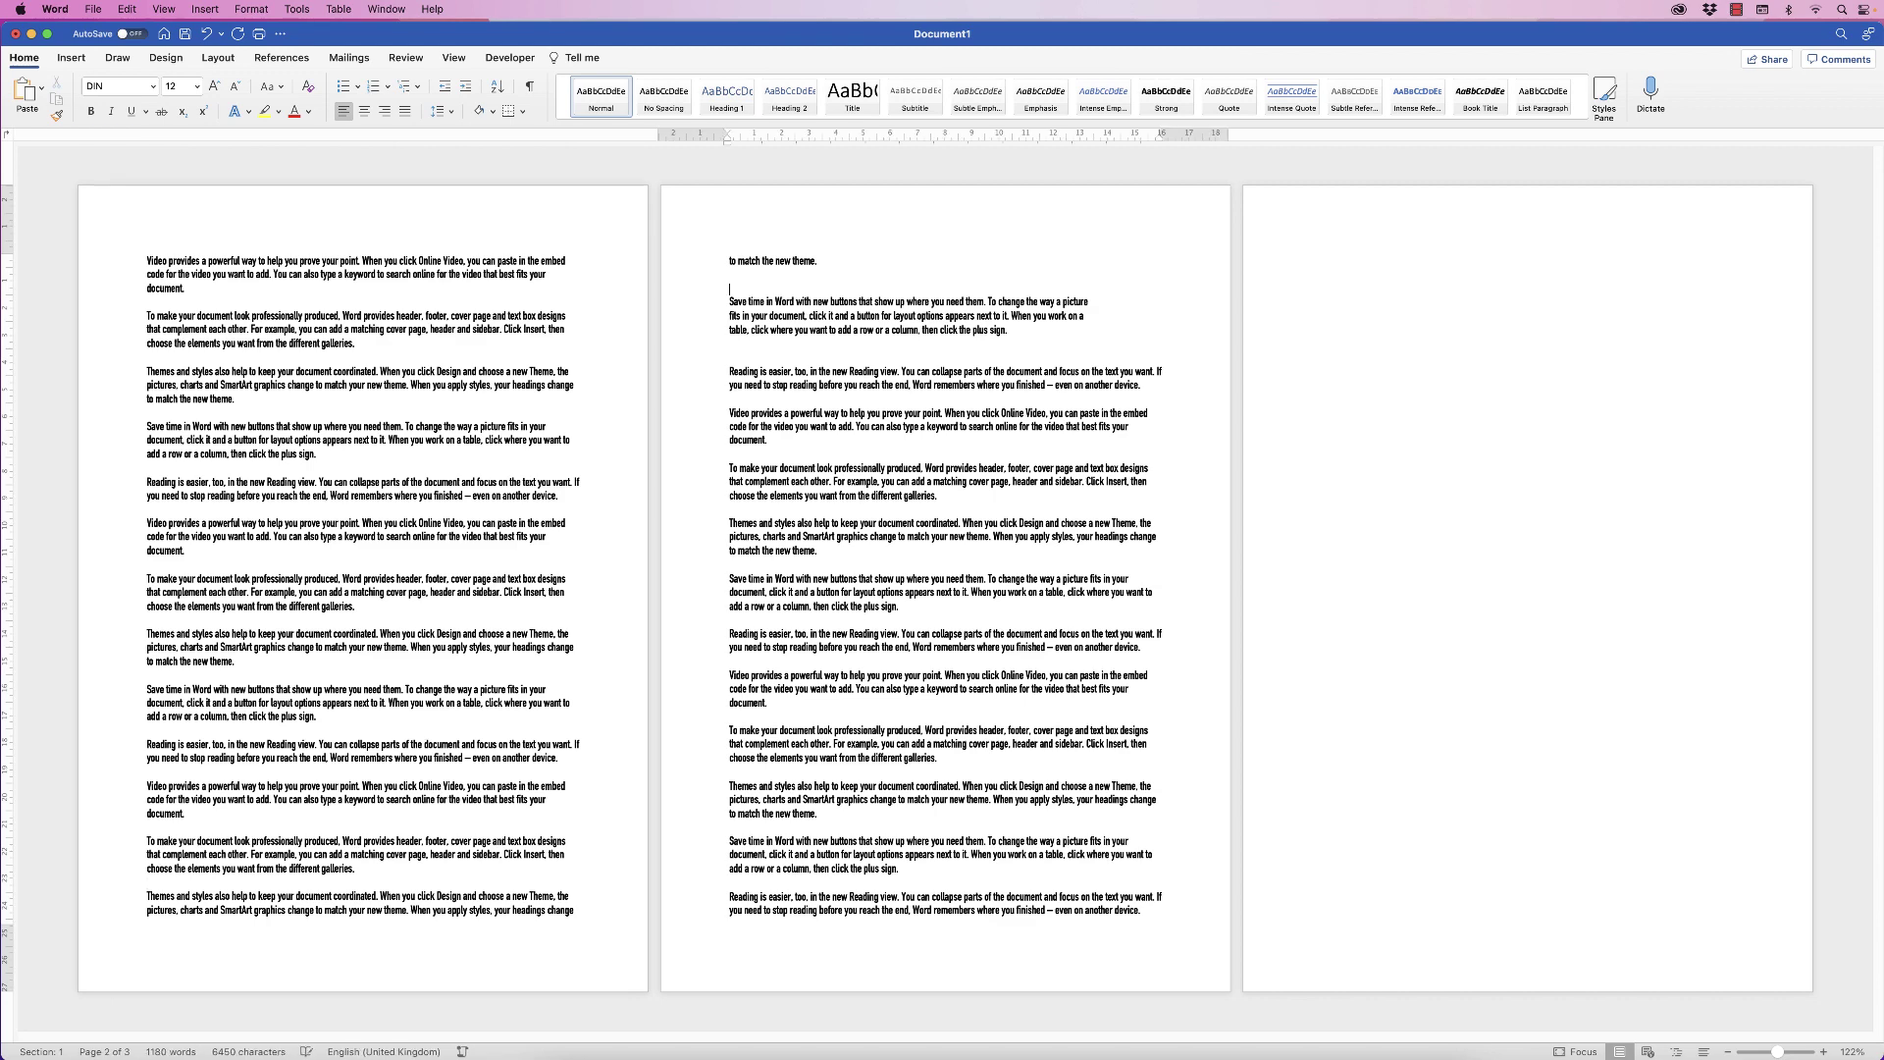
{"action": "key", "text": "Delete"}
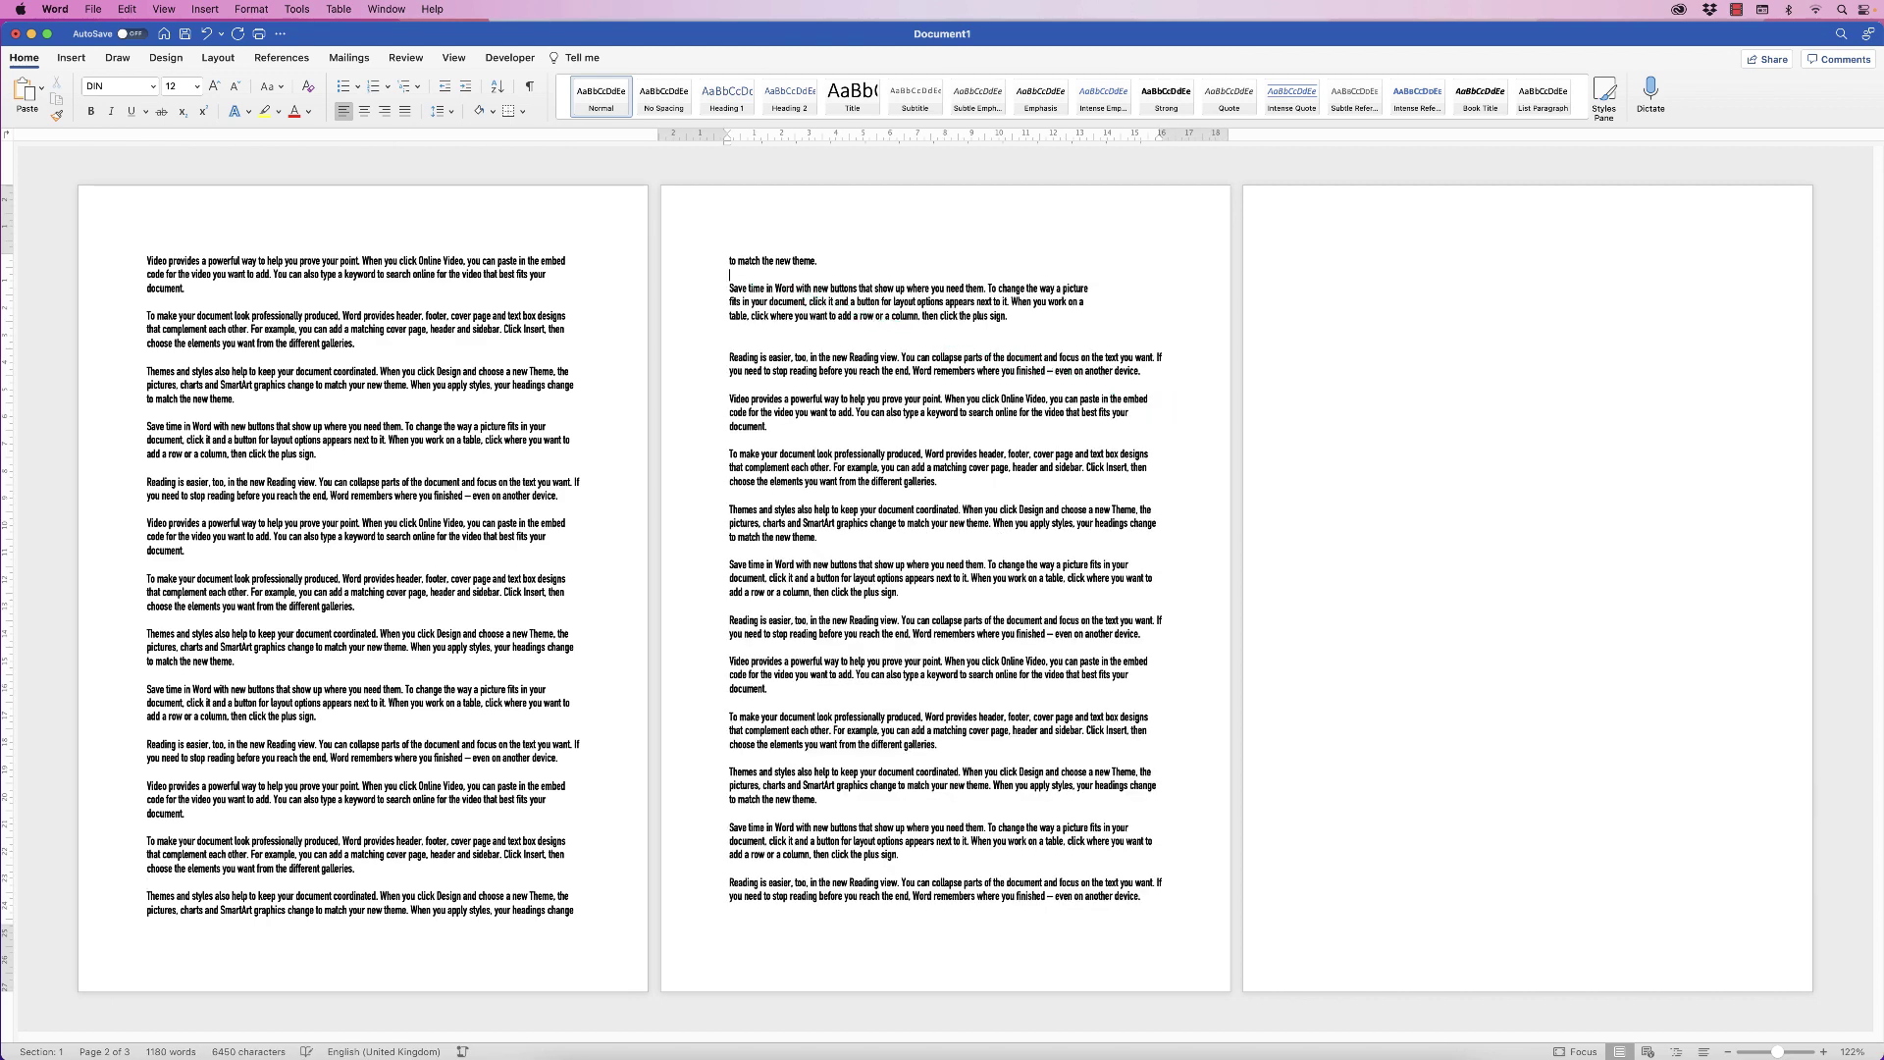
{"action": "left_click", "coordinate": [731, 331]}
{"action": "key", "text": "Delete"}
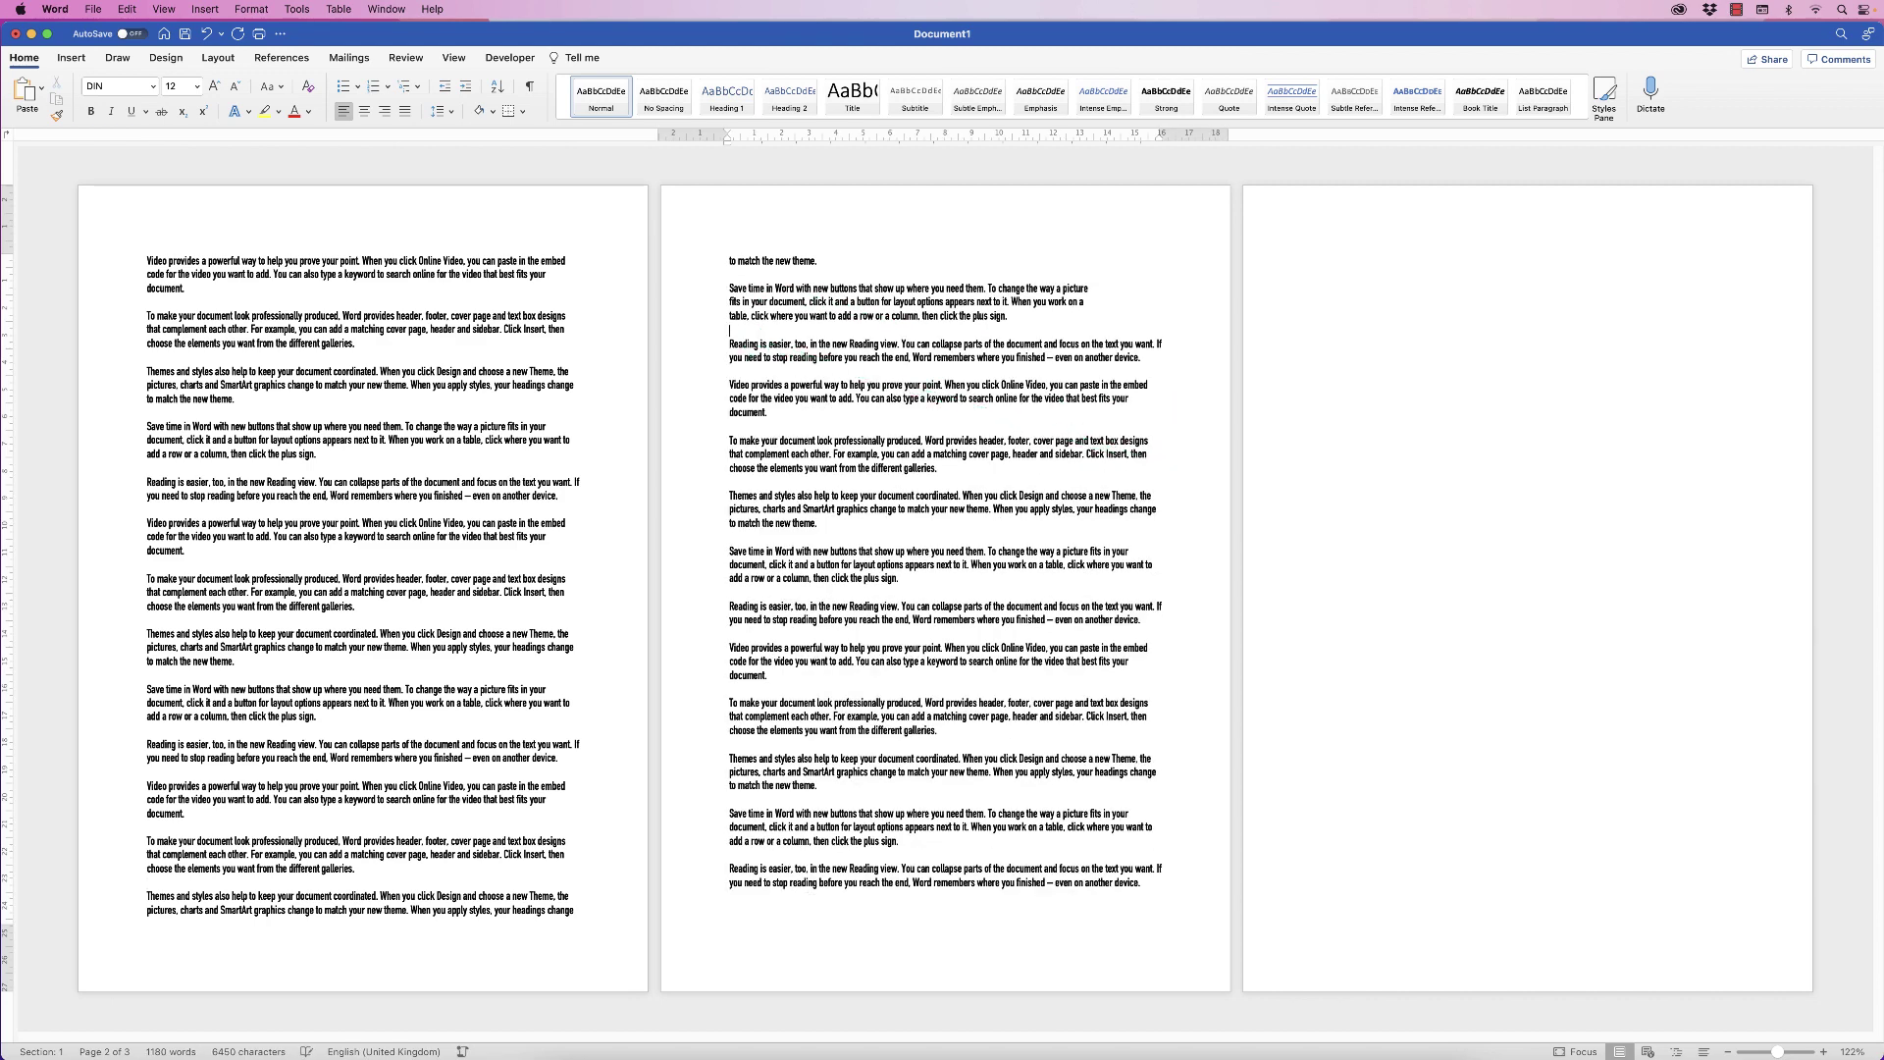
- Delete the surplus empty line at the end of the document to remove the blank third page, and show the paragraph marks
{"action": "left_click", "coordinate": [747, 938]}
{"action": "key", "text": "Delete"}
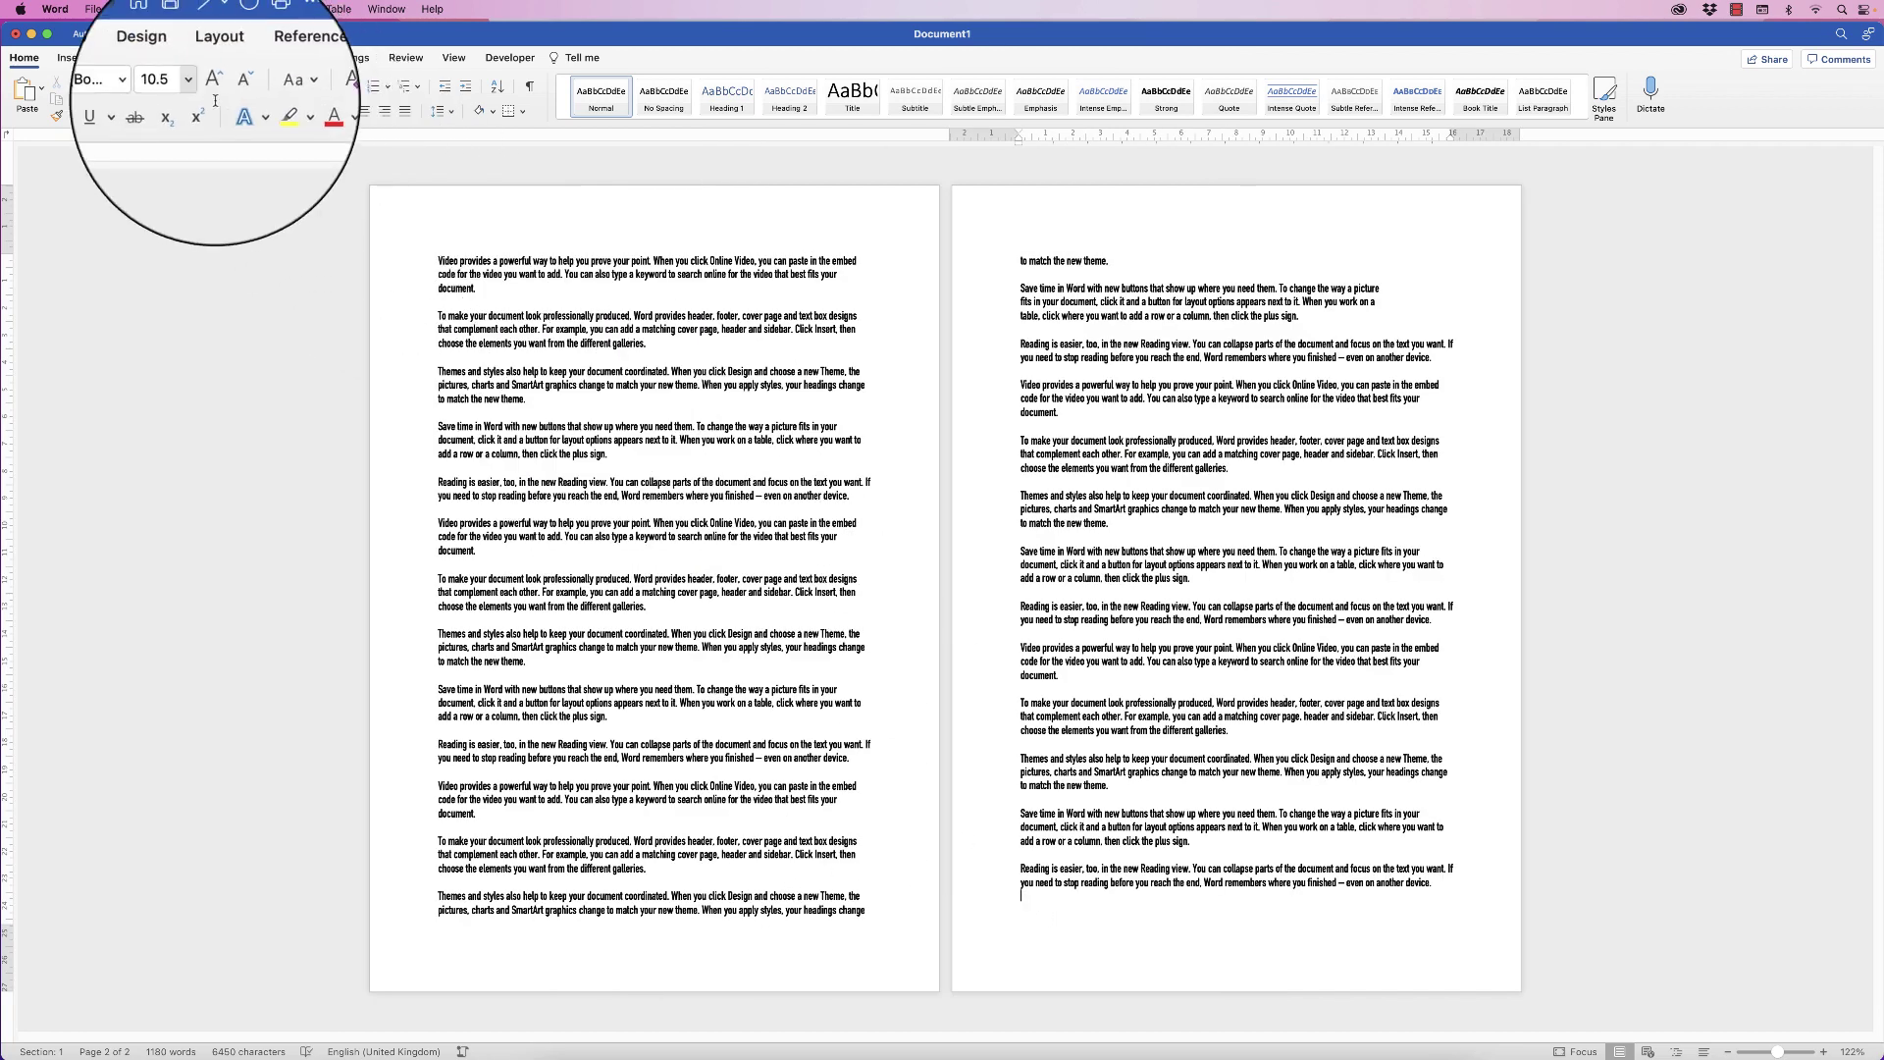
{"action": "left_click", "coordinate": [530, 88]}
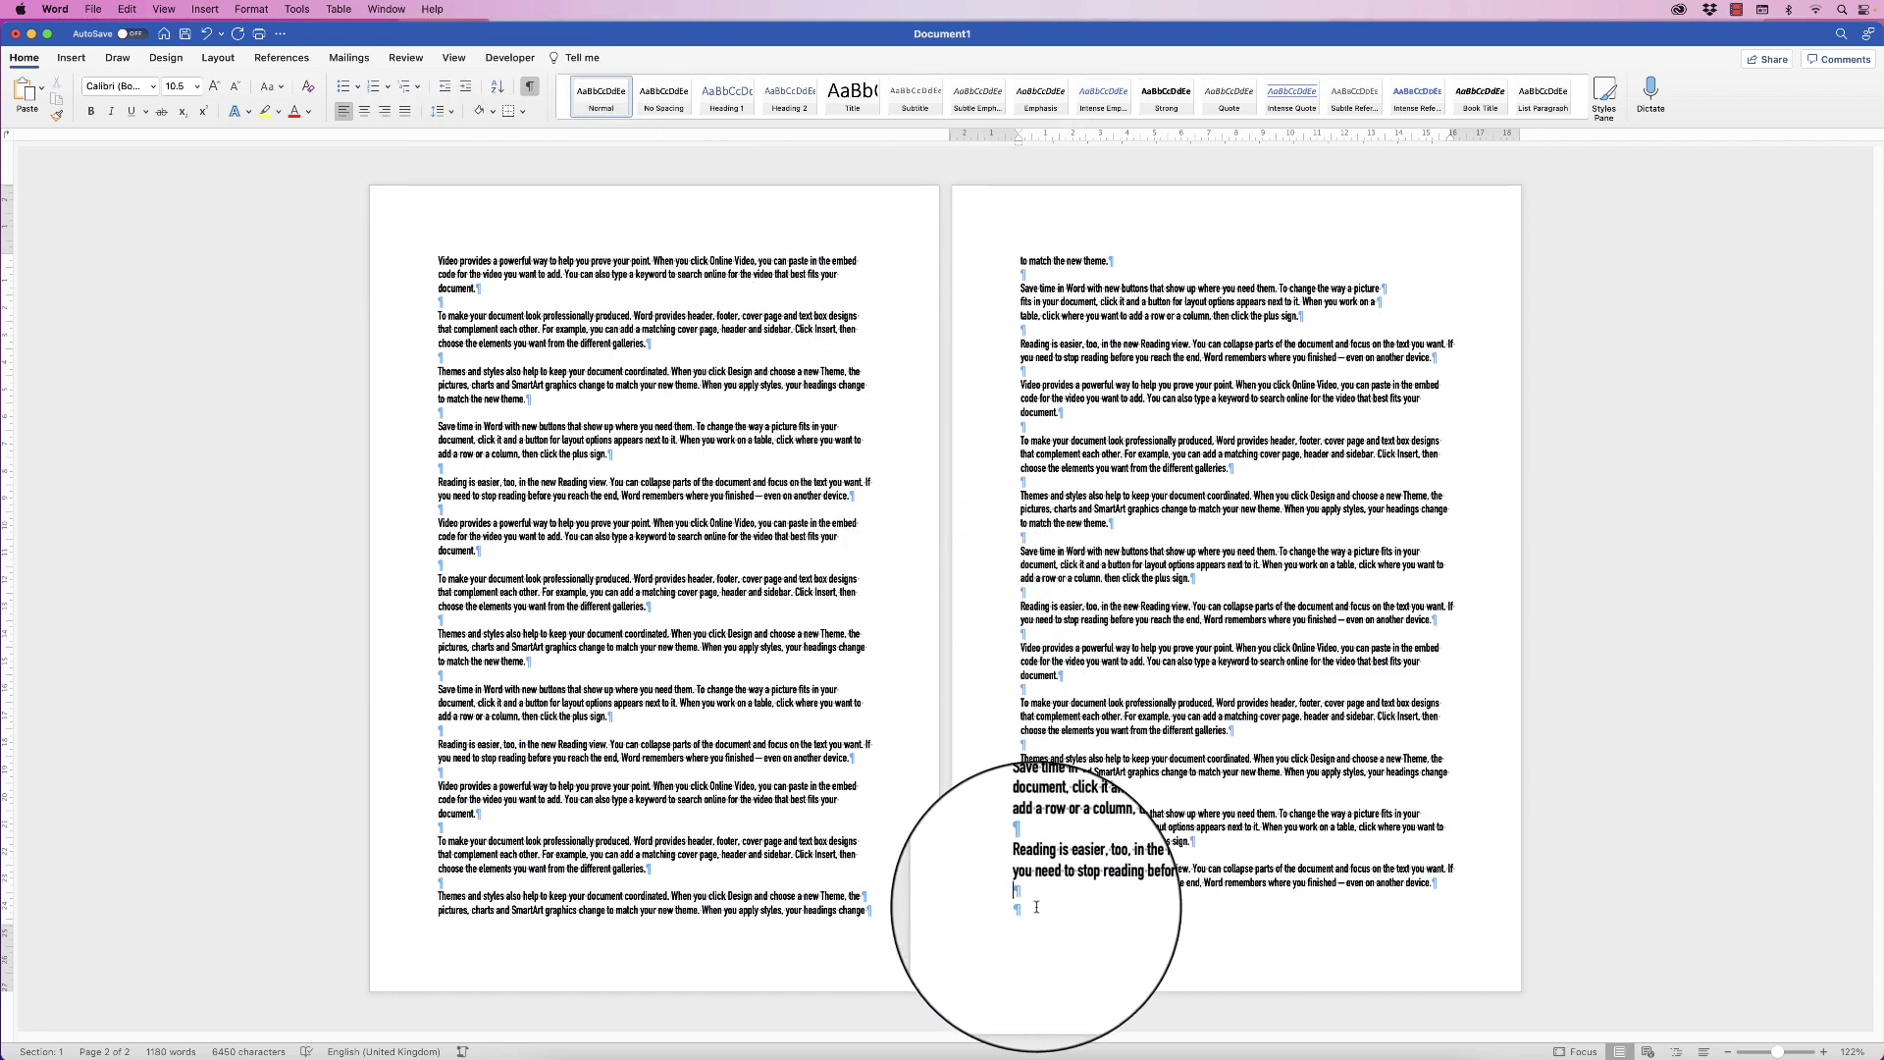
- Add an empty line at the end of page 2 to push the document onto a third page
{"action": "key", "text": "super+Return"}
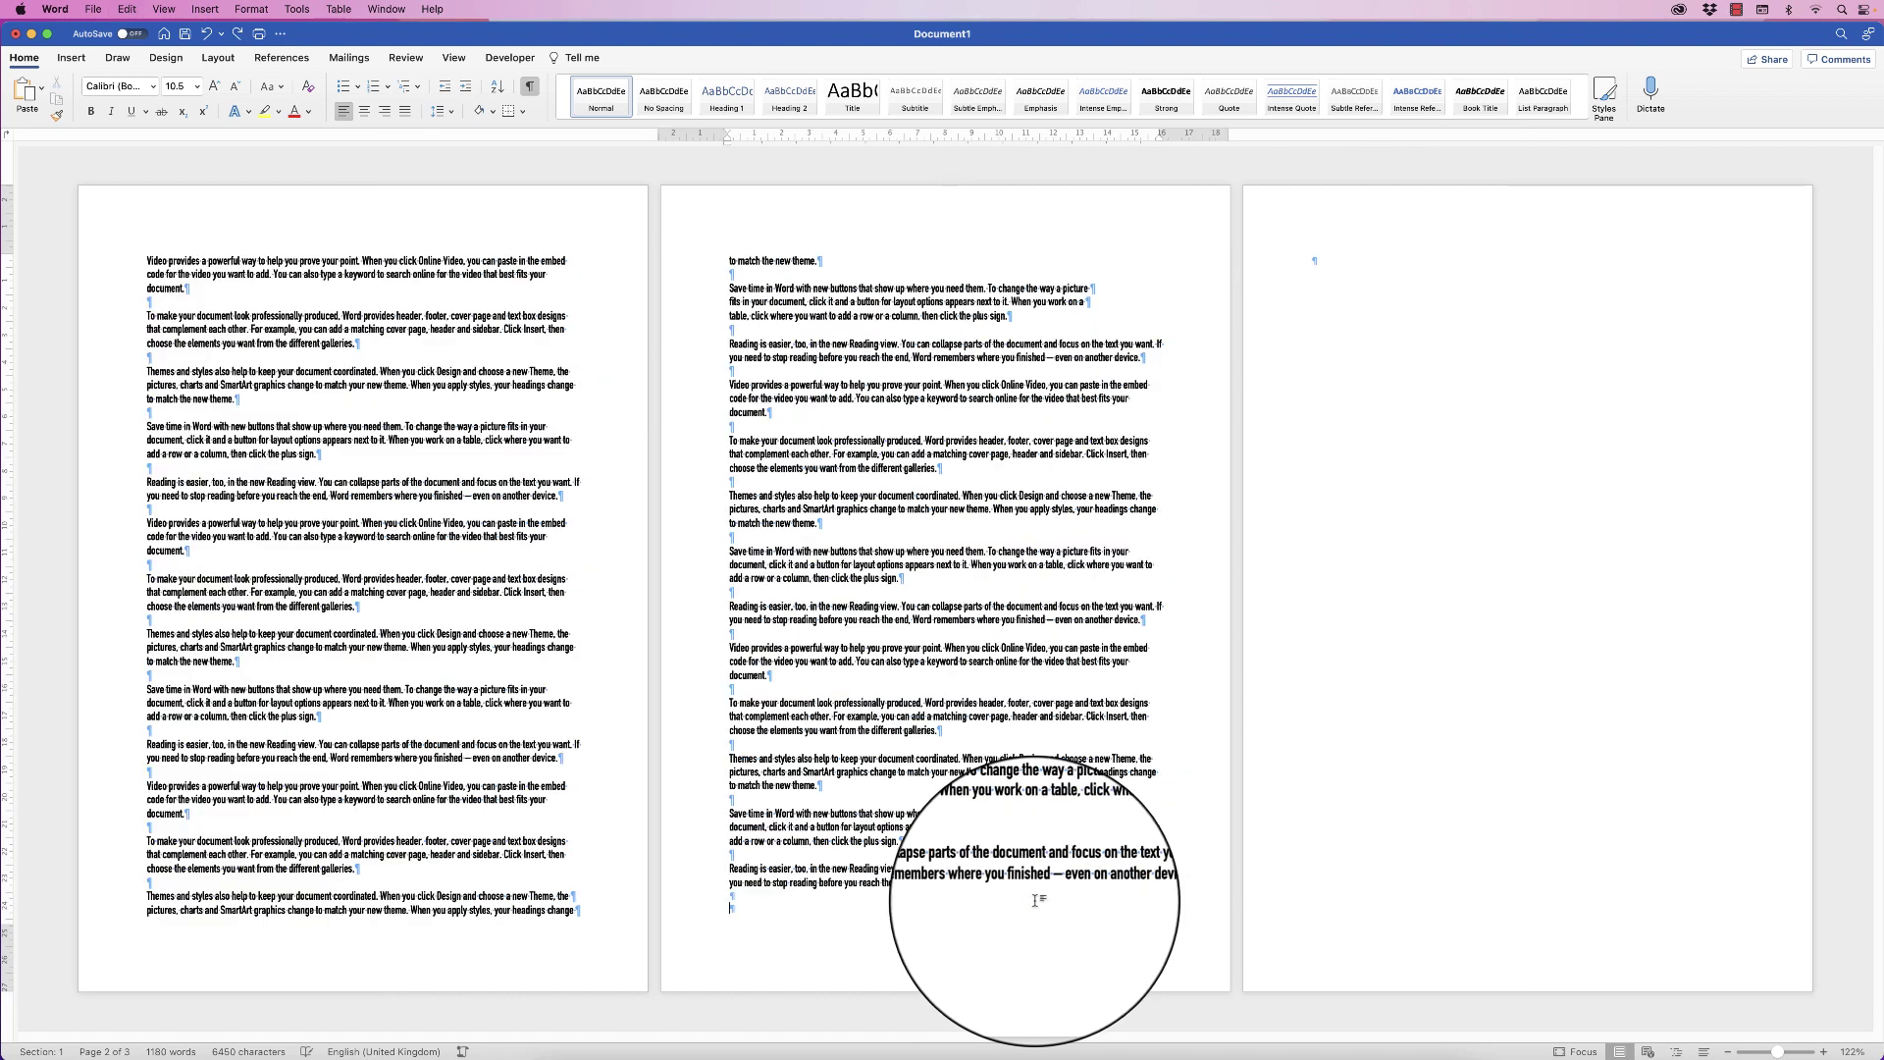
{"action": "key", "text": "Return"}
{"action": "key", "text": "BackSpace"}
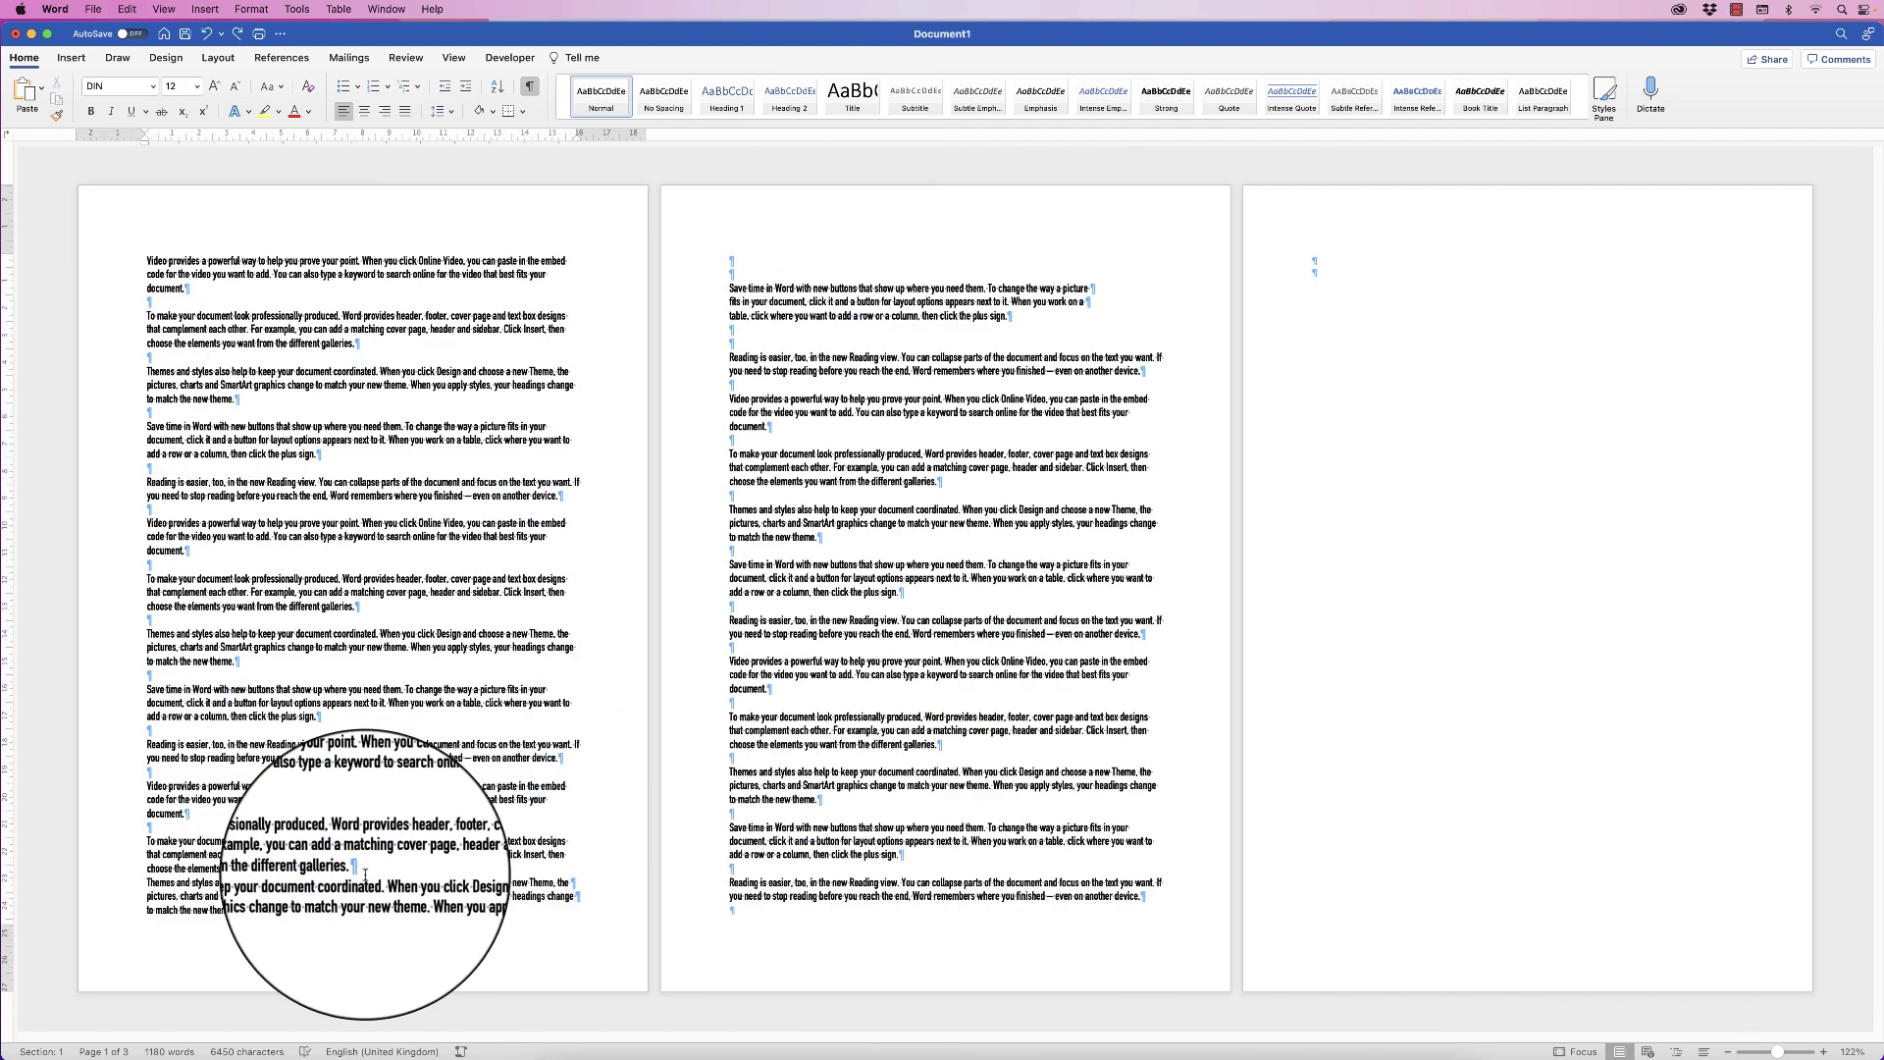
- Add a blank line above page 1's last "Themes and styles" paragraph, and delete the surplus empty lines on pages 2 and 3
{"action": "key", "text": "Return"}
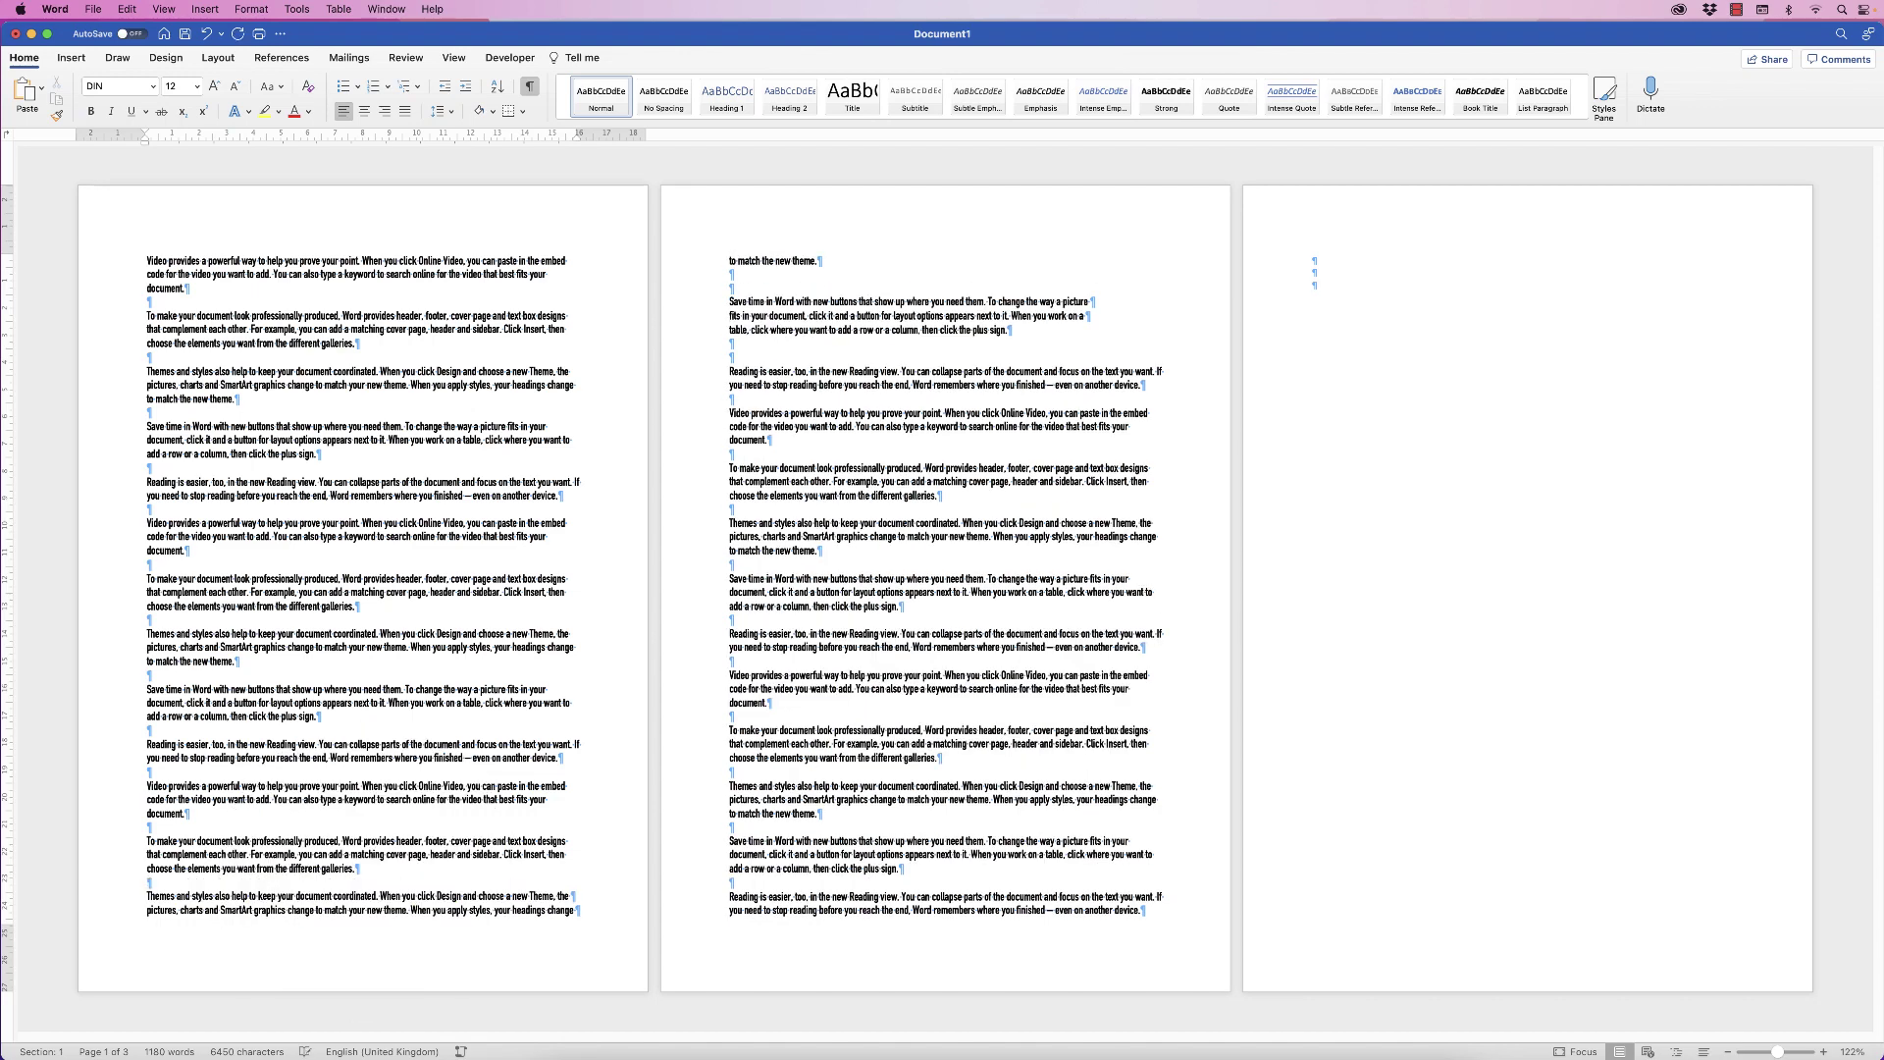
{"action": "left_click", "coordinate": [731, 288]}
{"action": "key", "text": "BackSpace"}
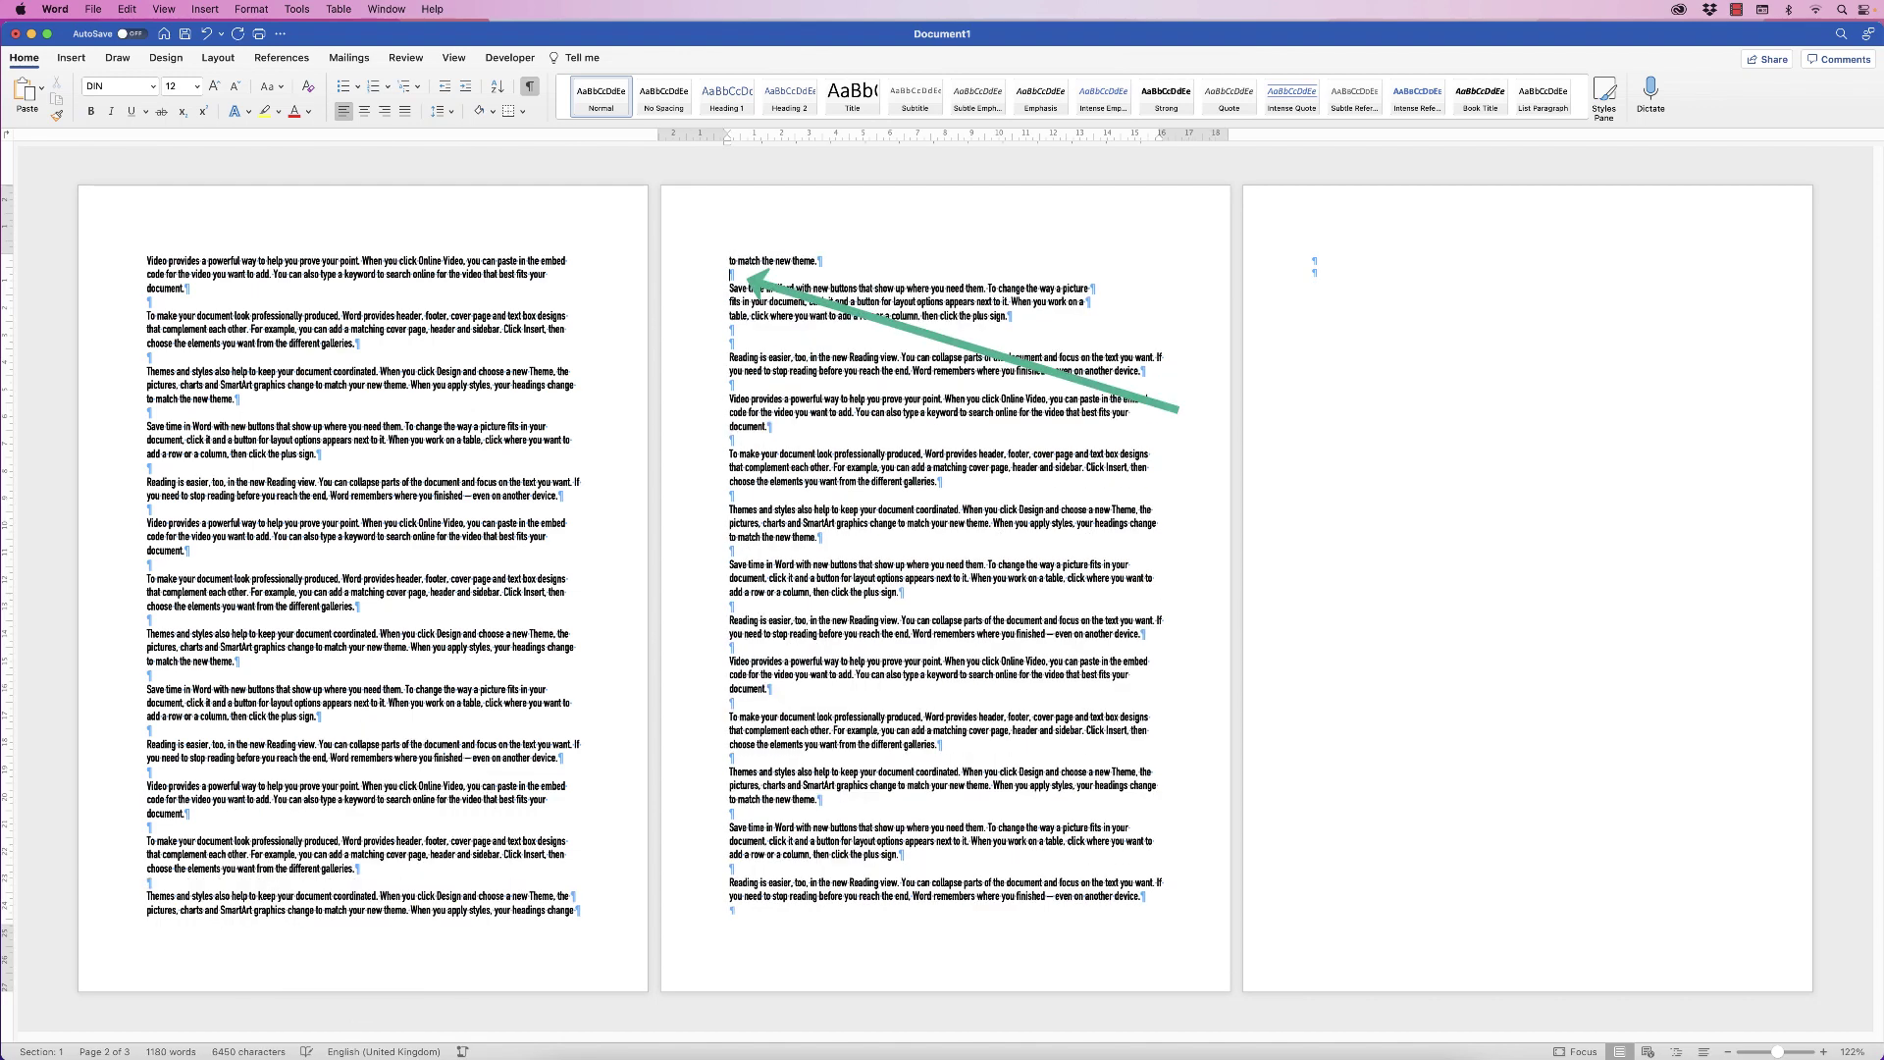
{"action": "key", "text": "BackSpace"}
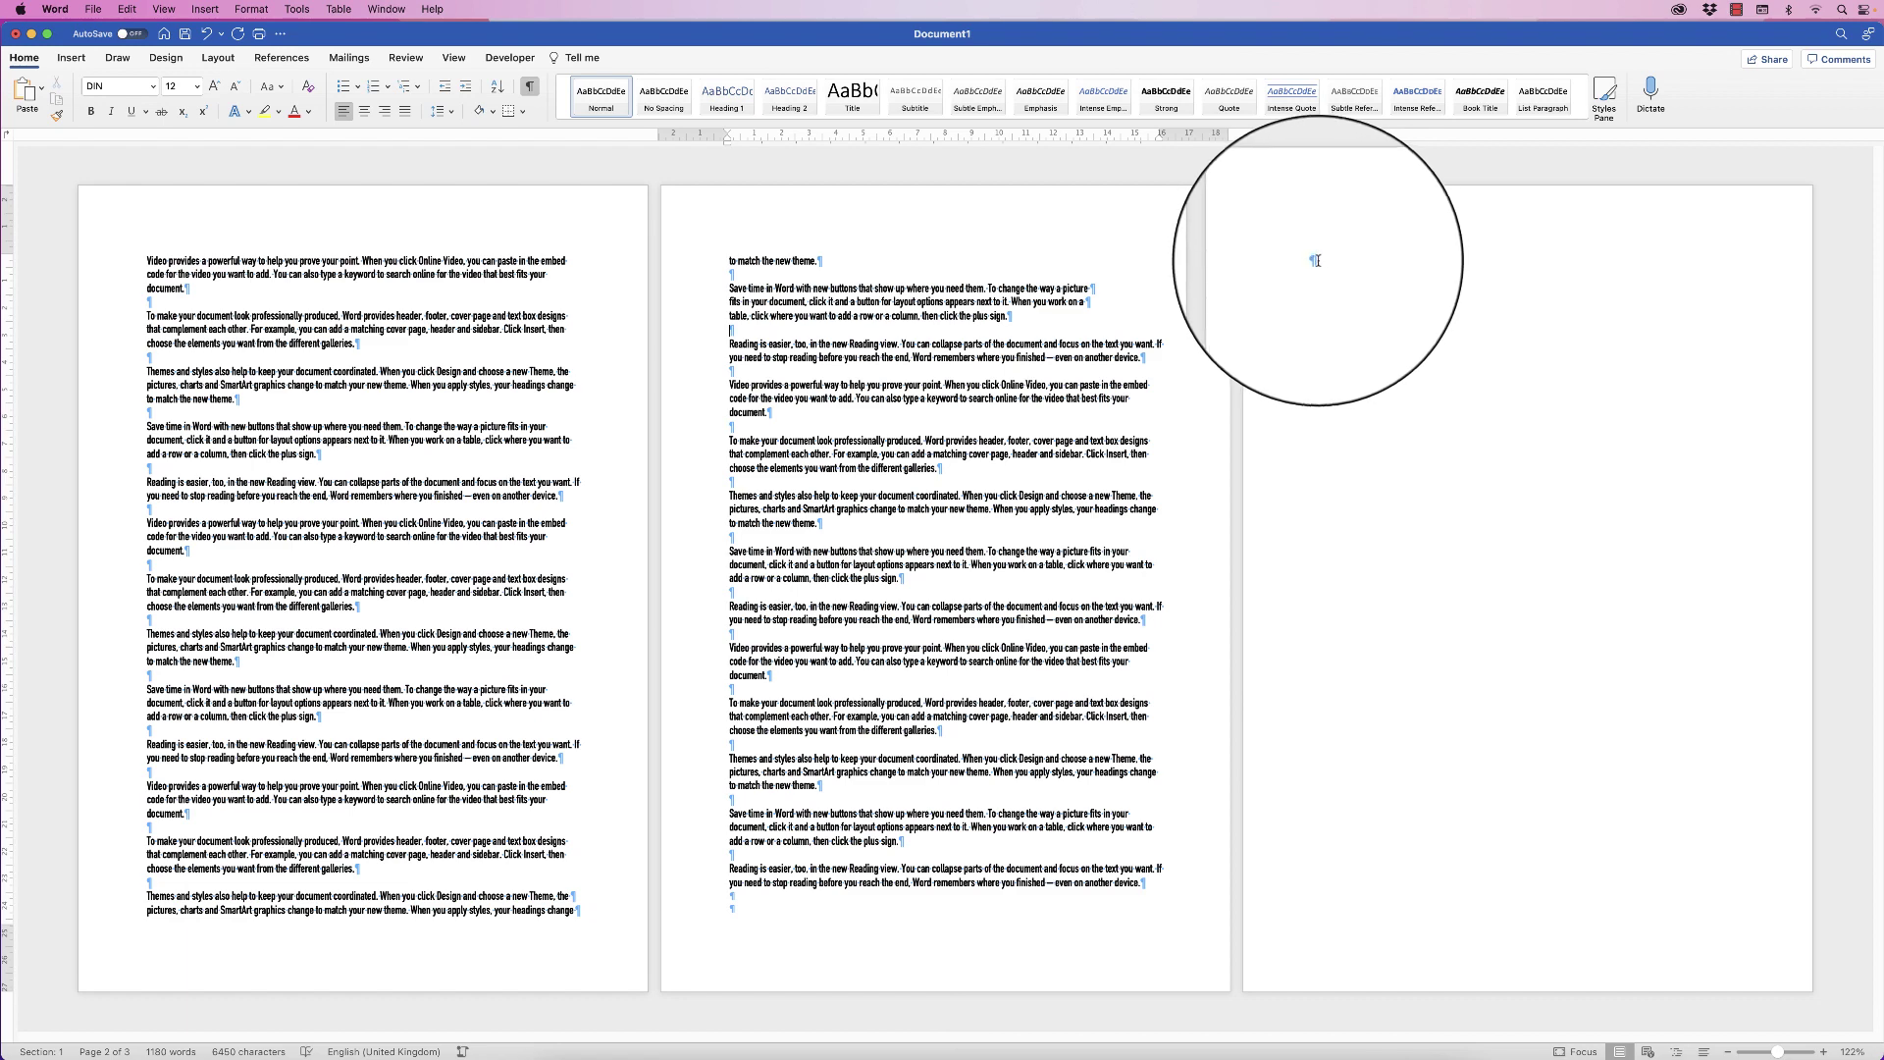
{"action": "left_click", "coordinate": [1315, 261]}
{"action": "key", "text": "BackSpace"}
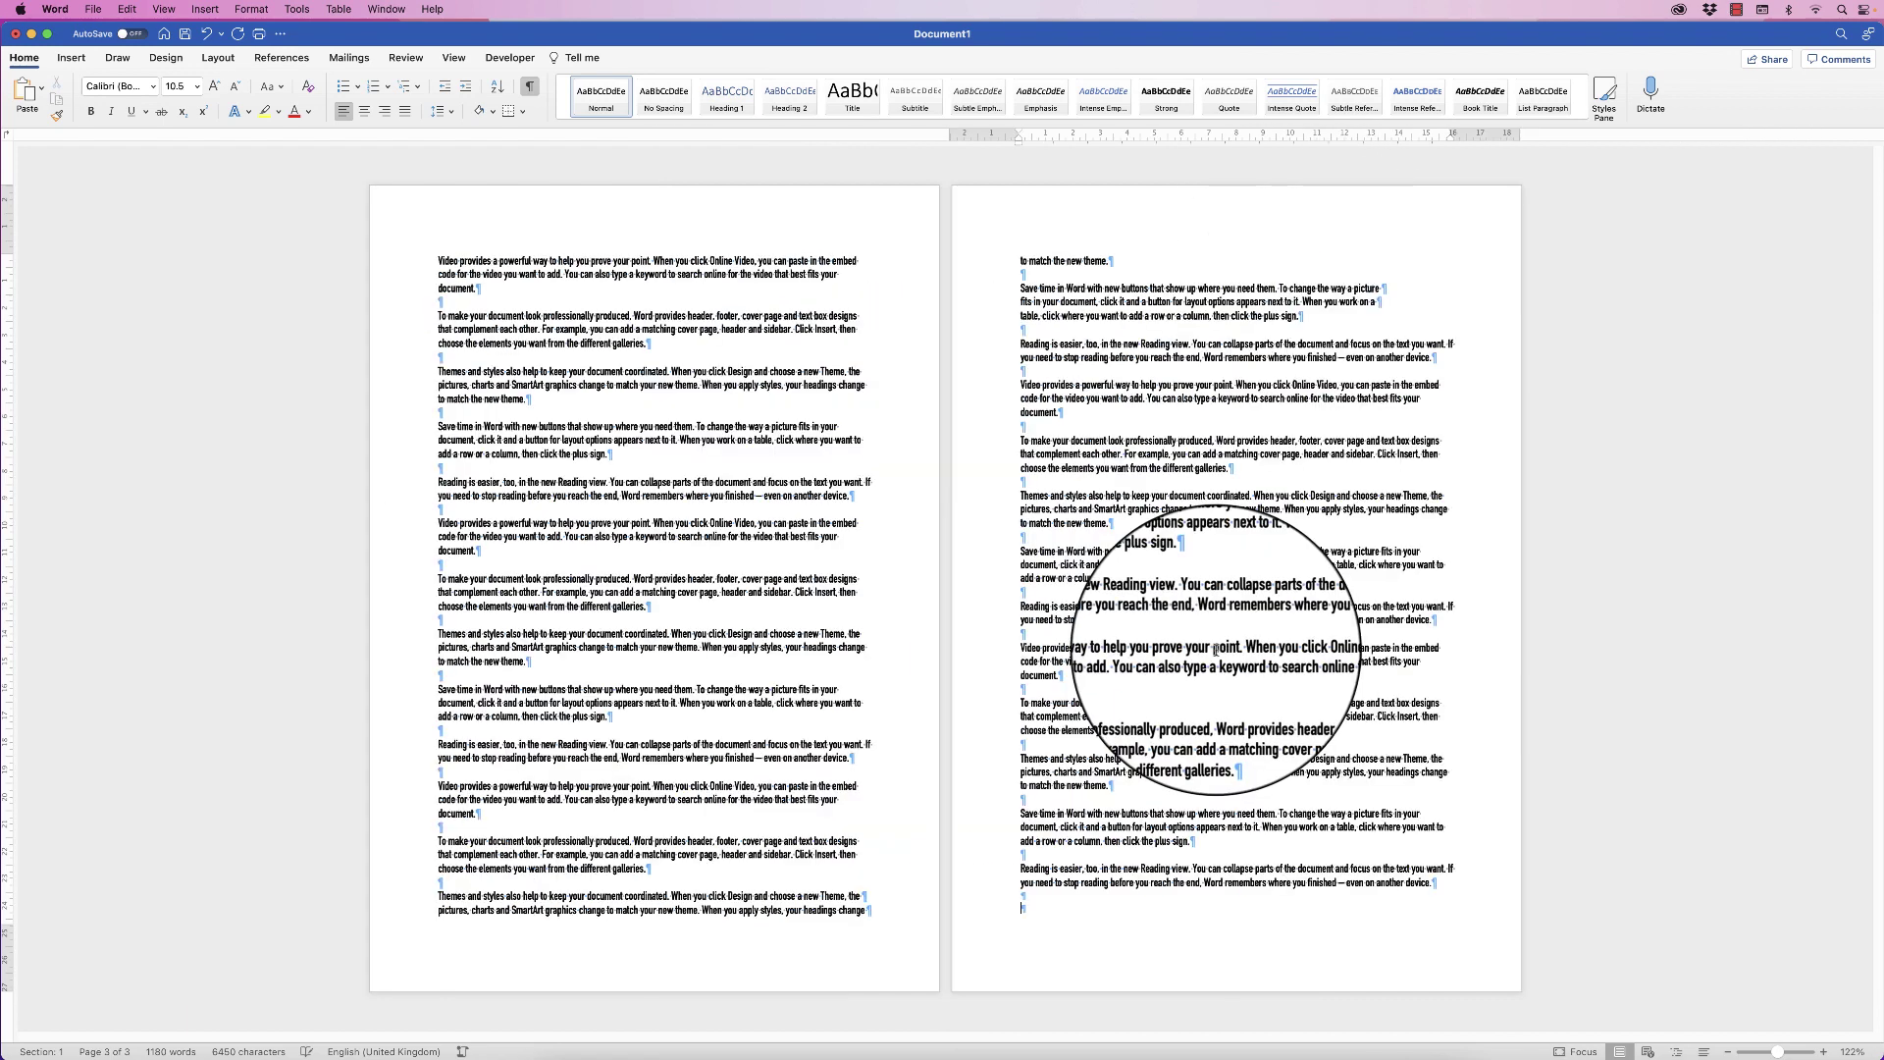
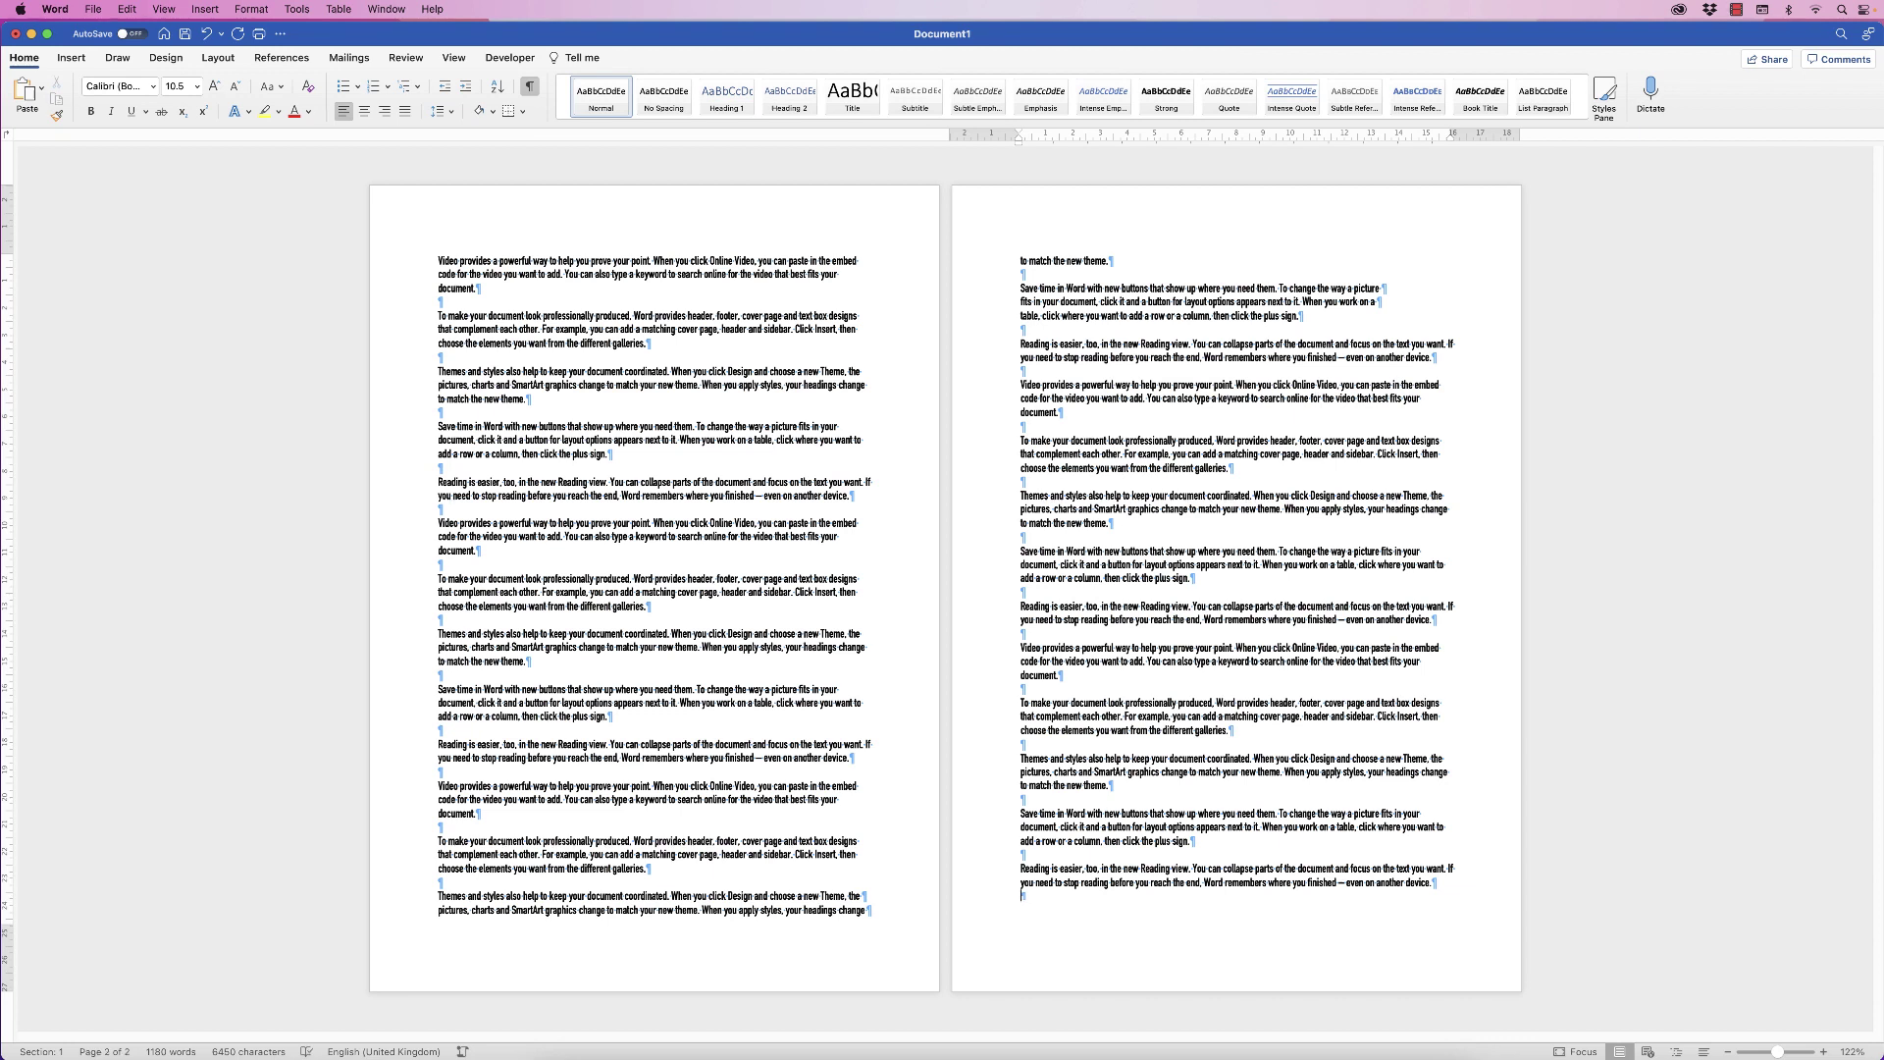
- Change the font of the entire document to Calibri (Body)
{"action": "key", "text": "super+a"}
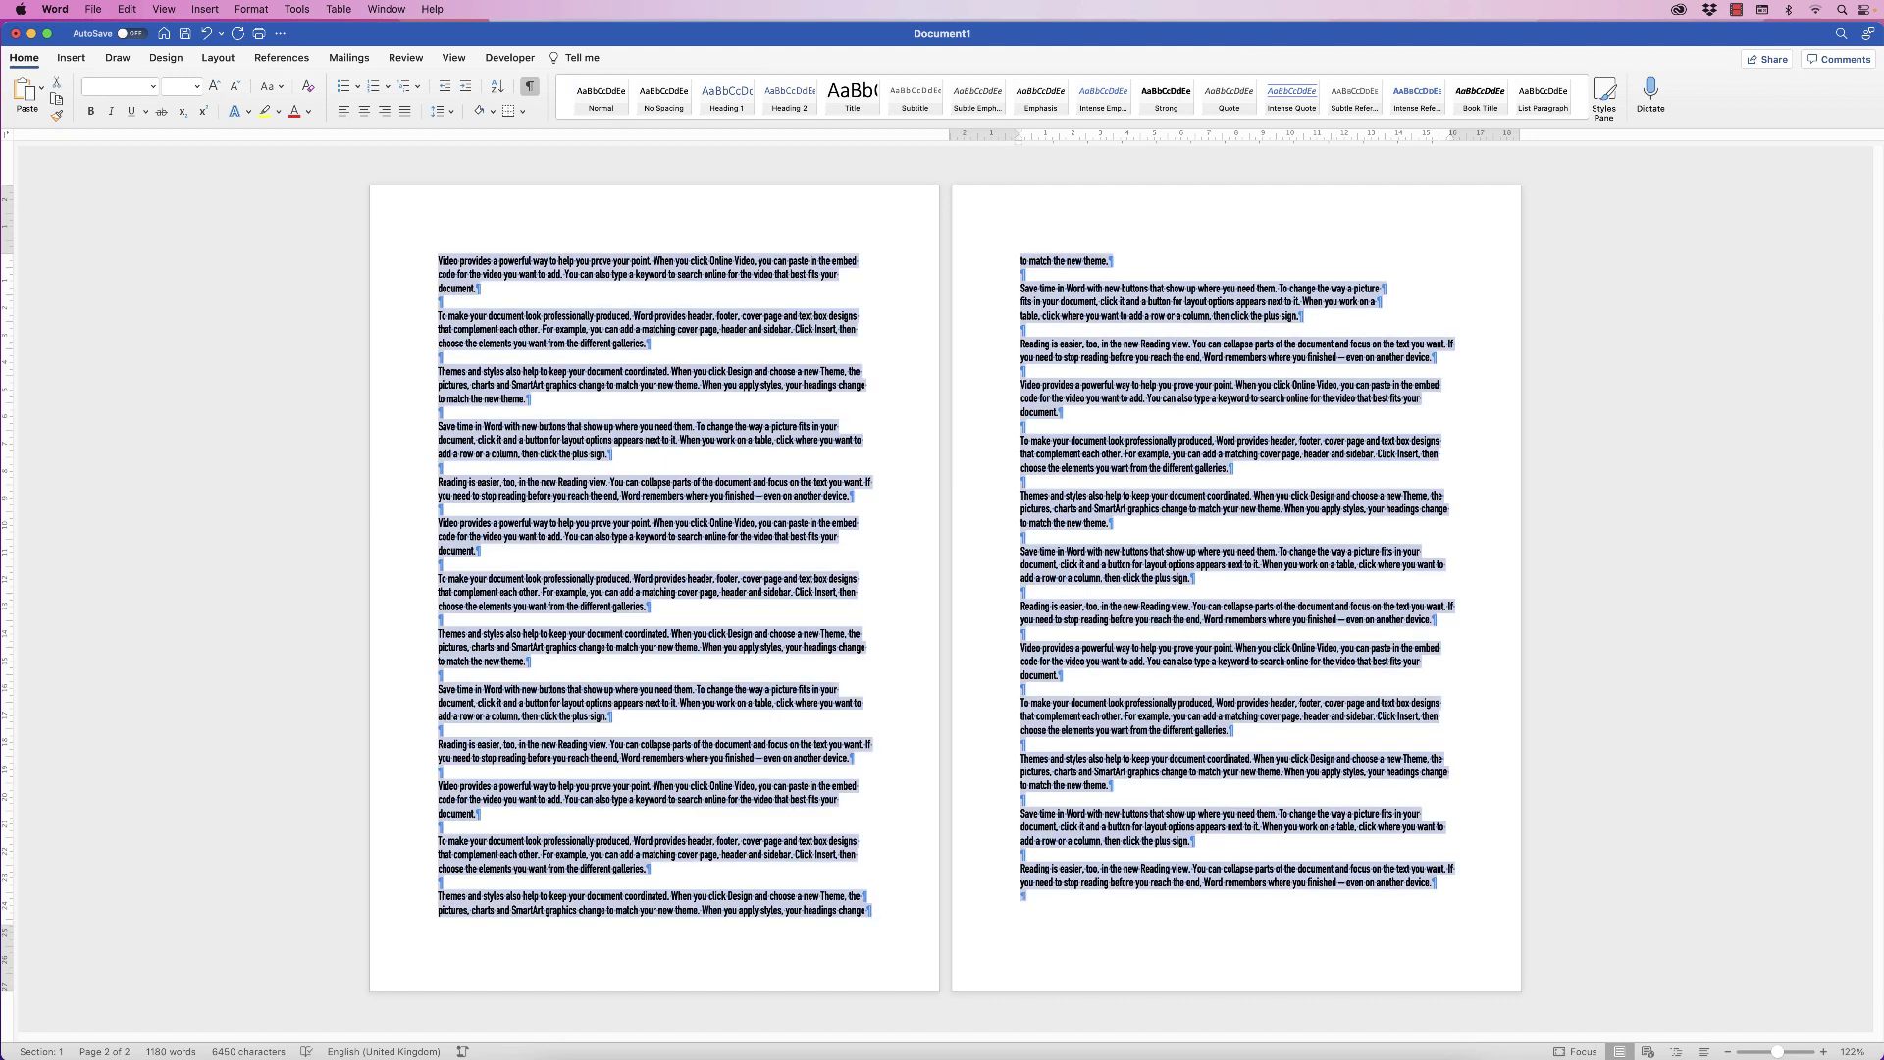
{"action": "left_click", "coordinate": [154, 89]}
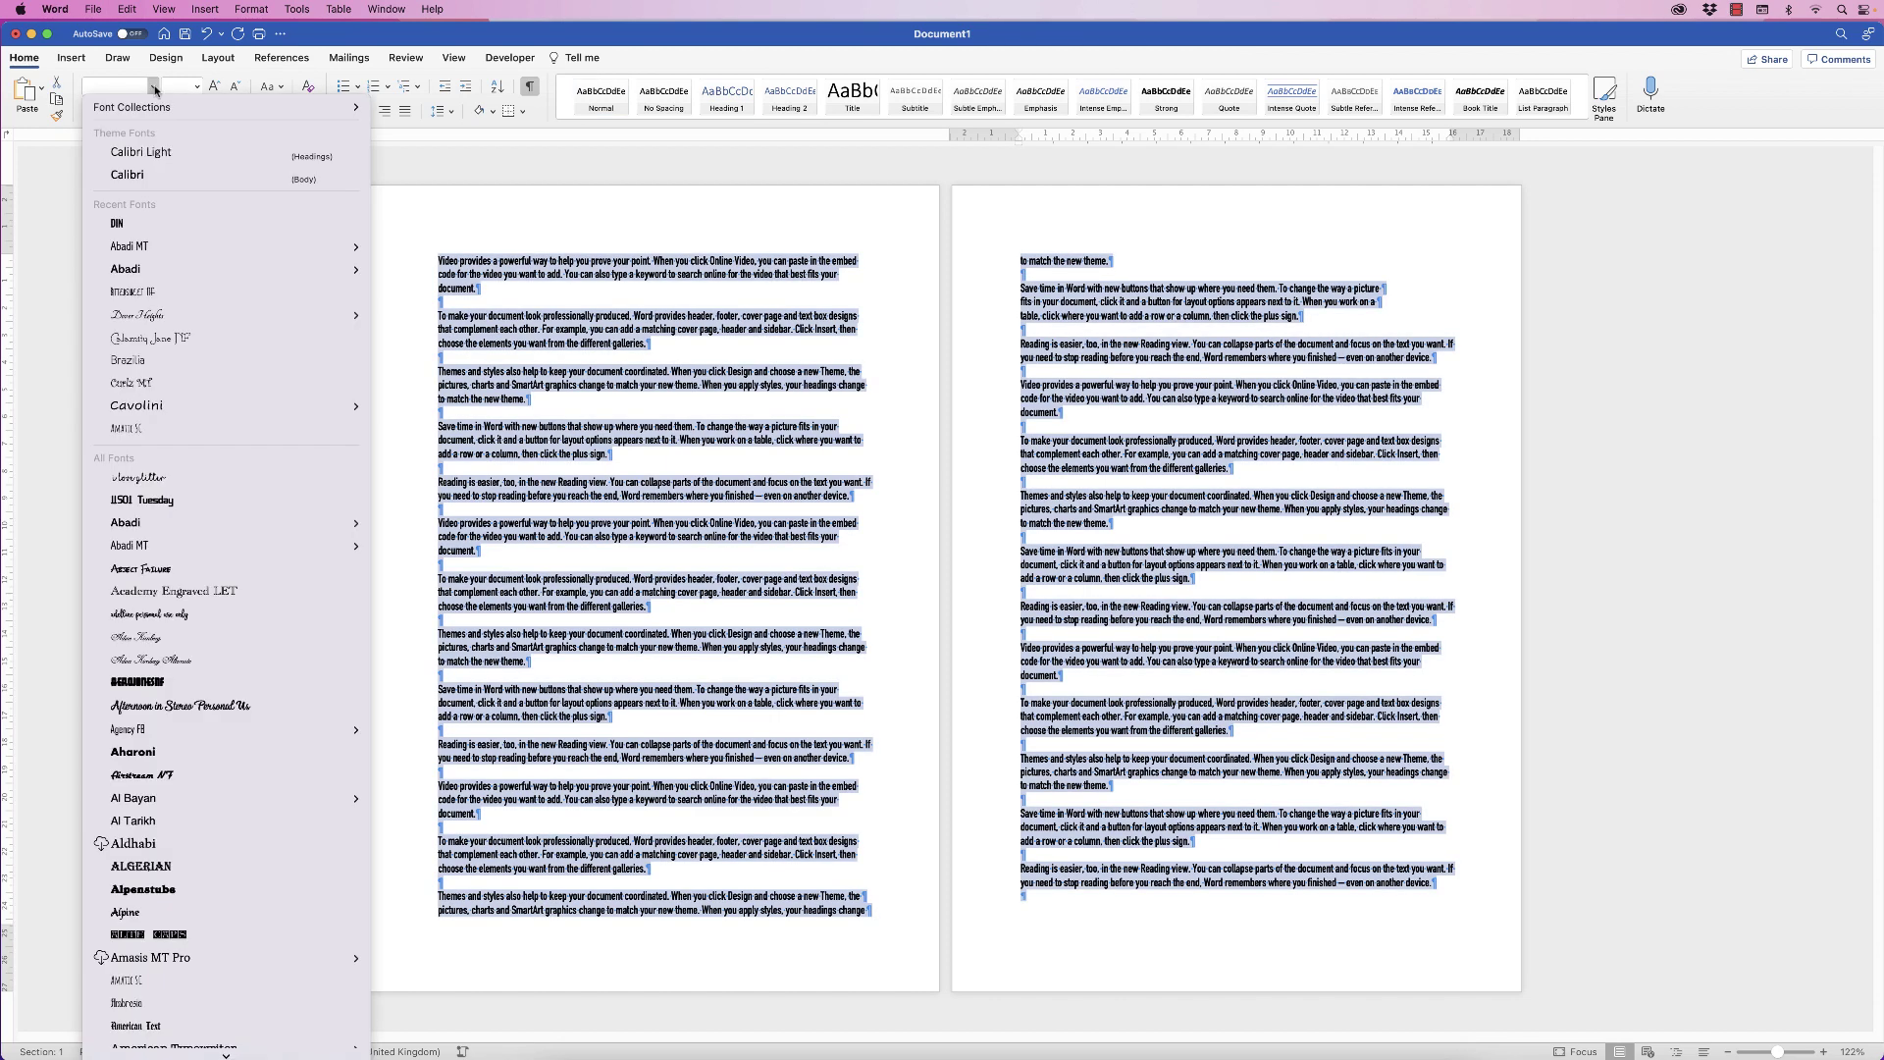
{"action": "left_click", "coordinate": [133, 175]}
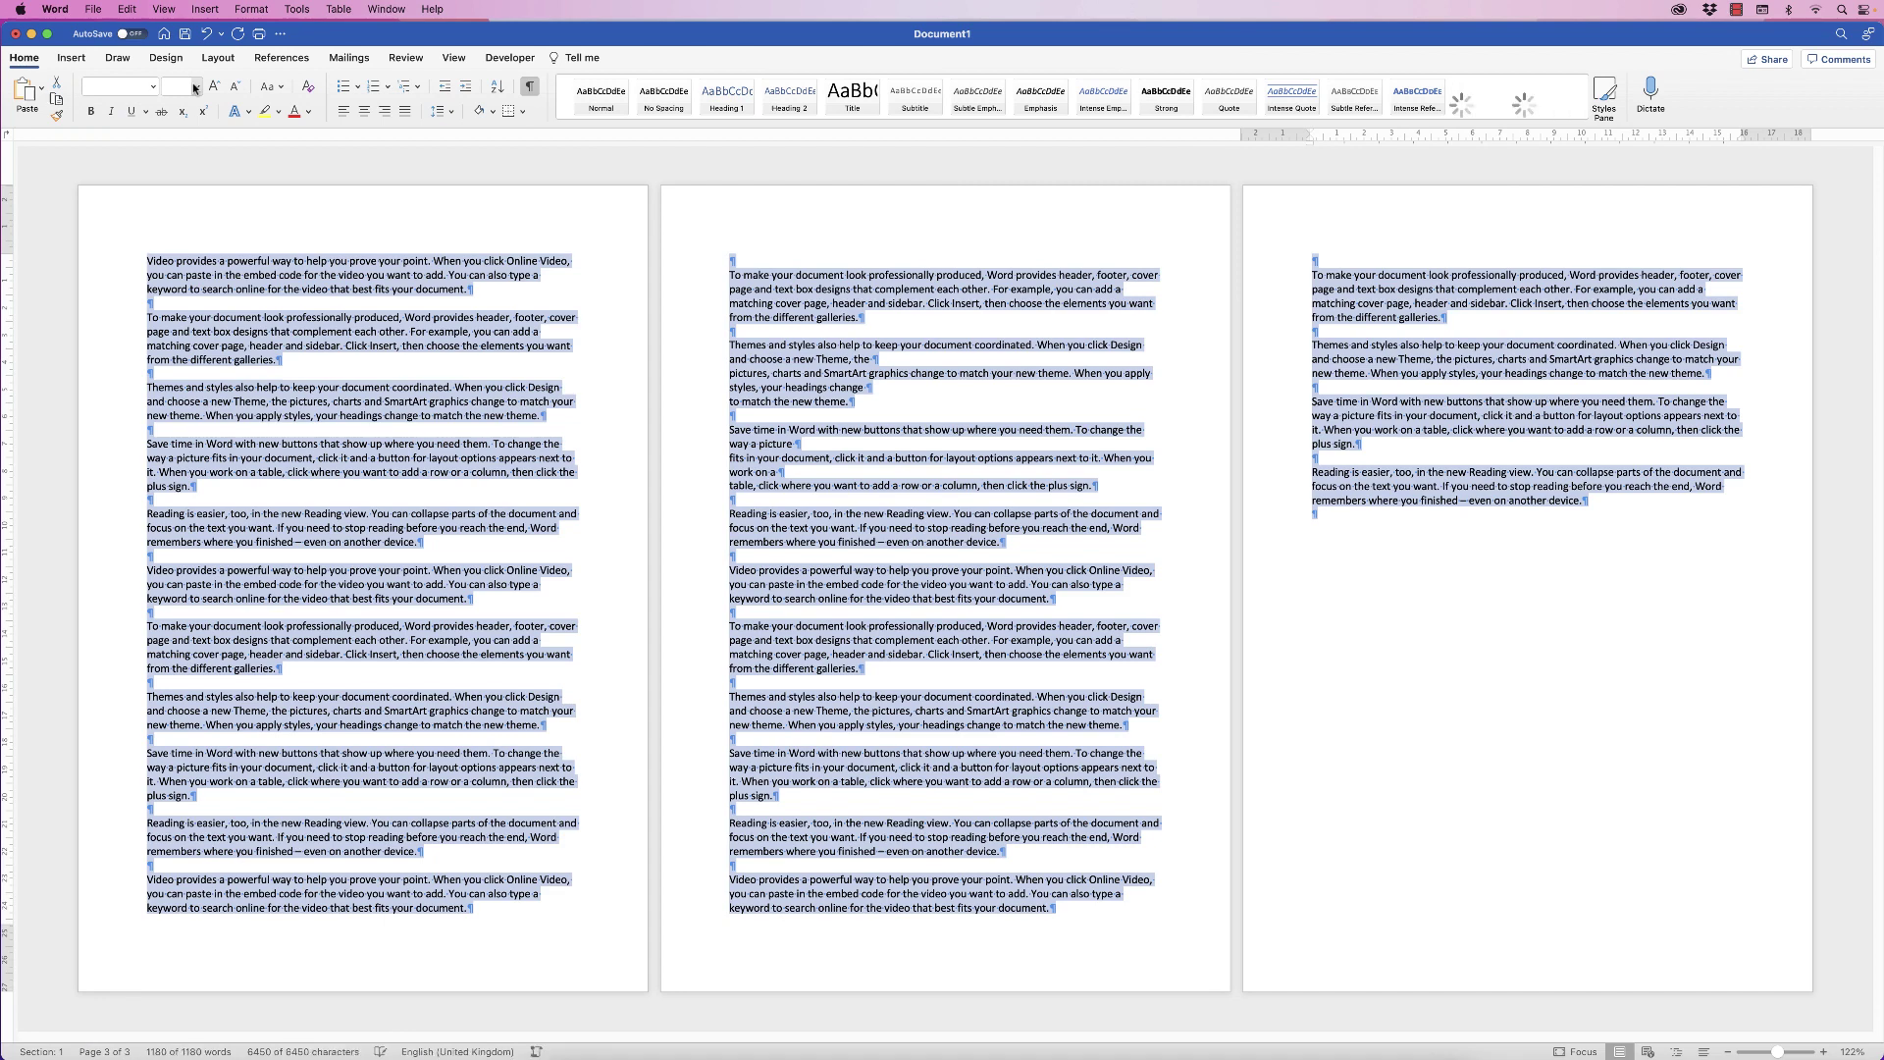
{"action": "left_click", "coordinate": [296, 569]}
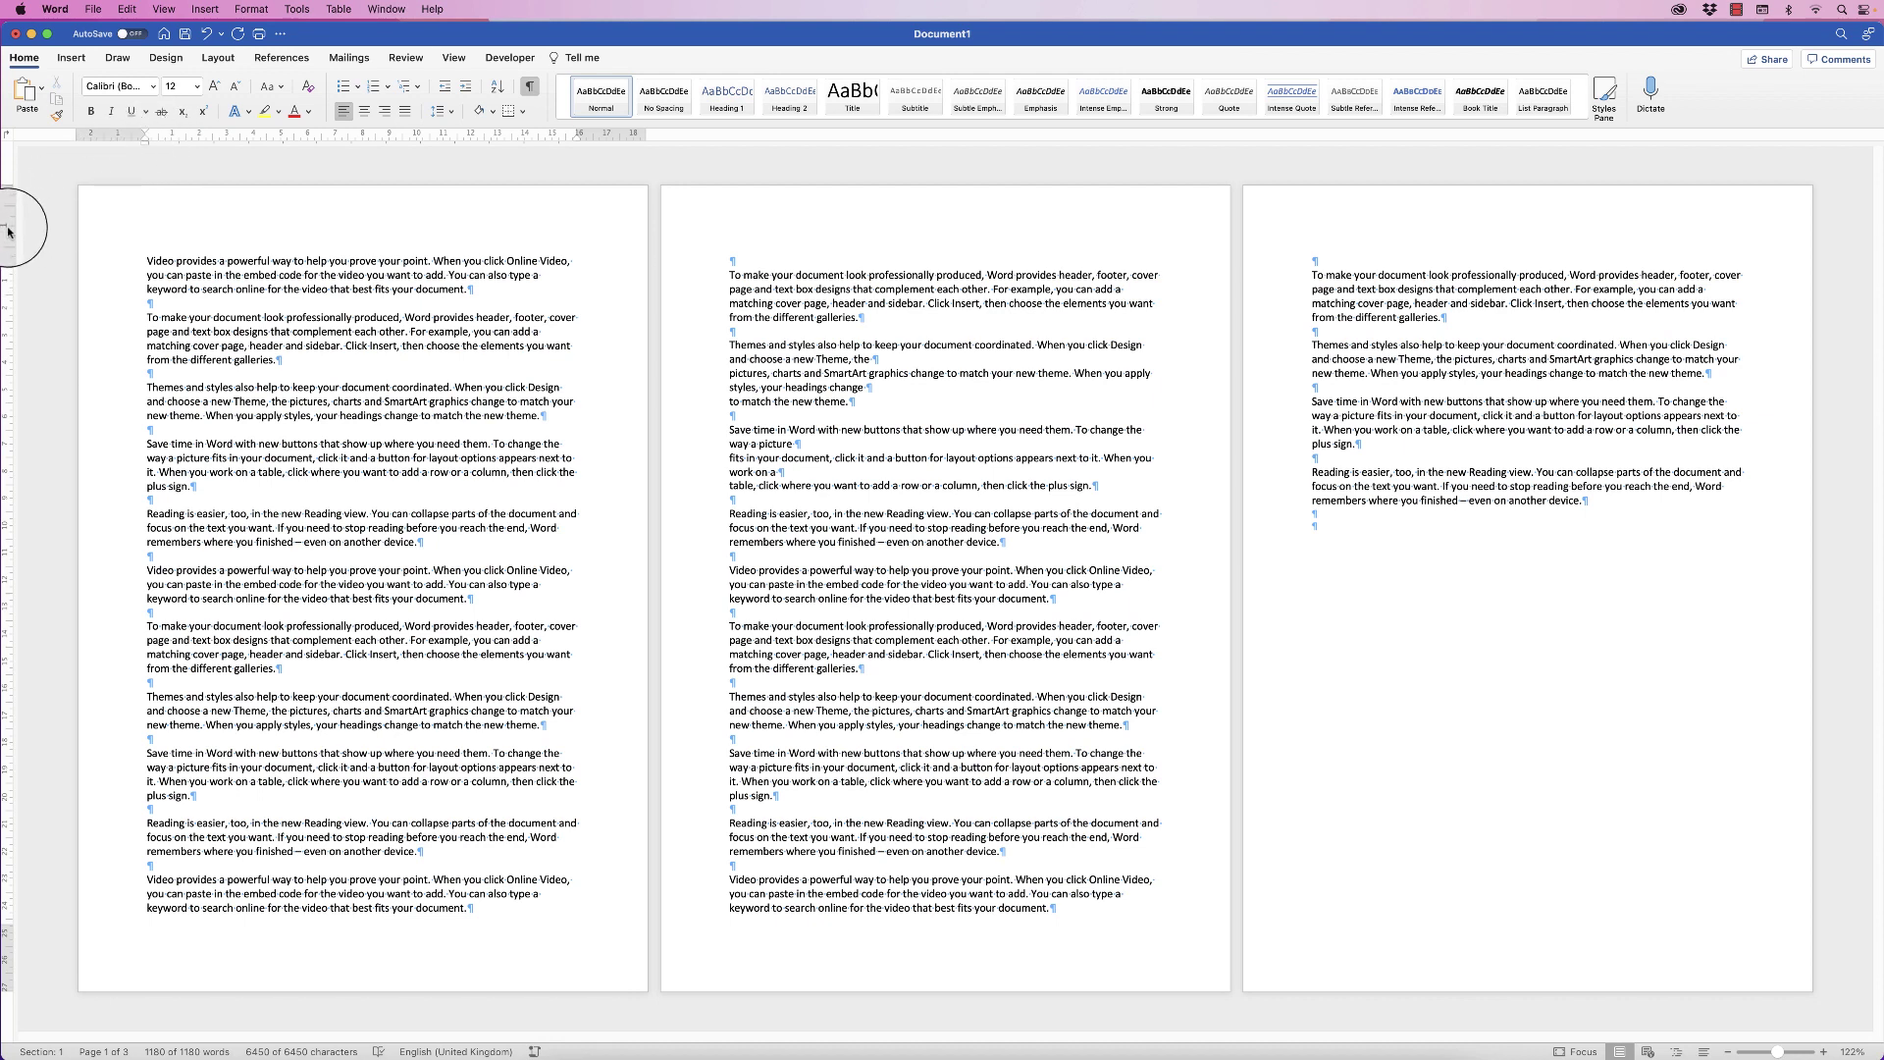
- Reduce the top, bottom, left and right page margins using the rulers
{"action": "left_click", "coordinate": [453, 56]}
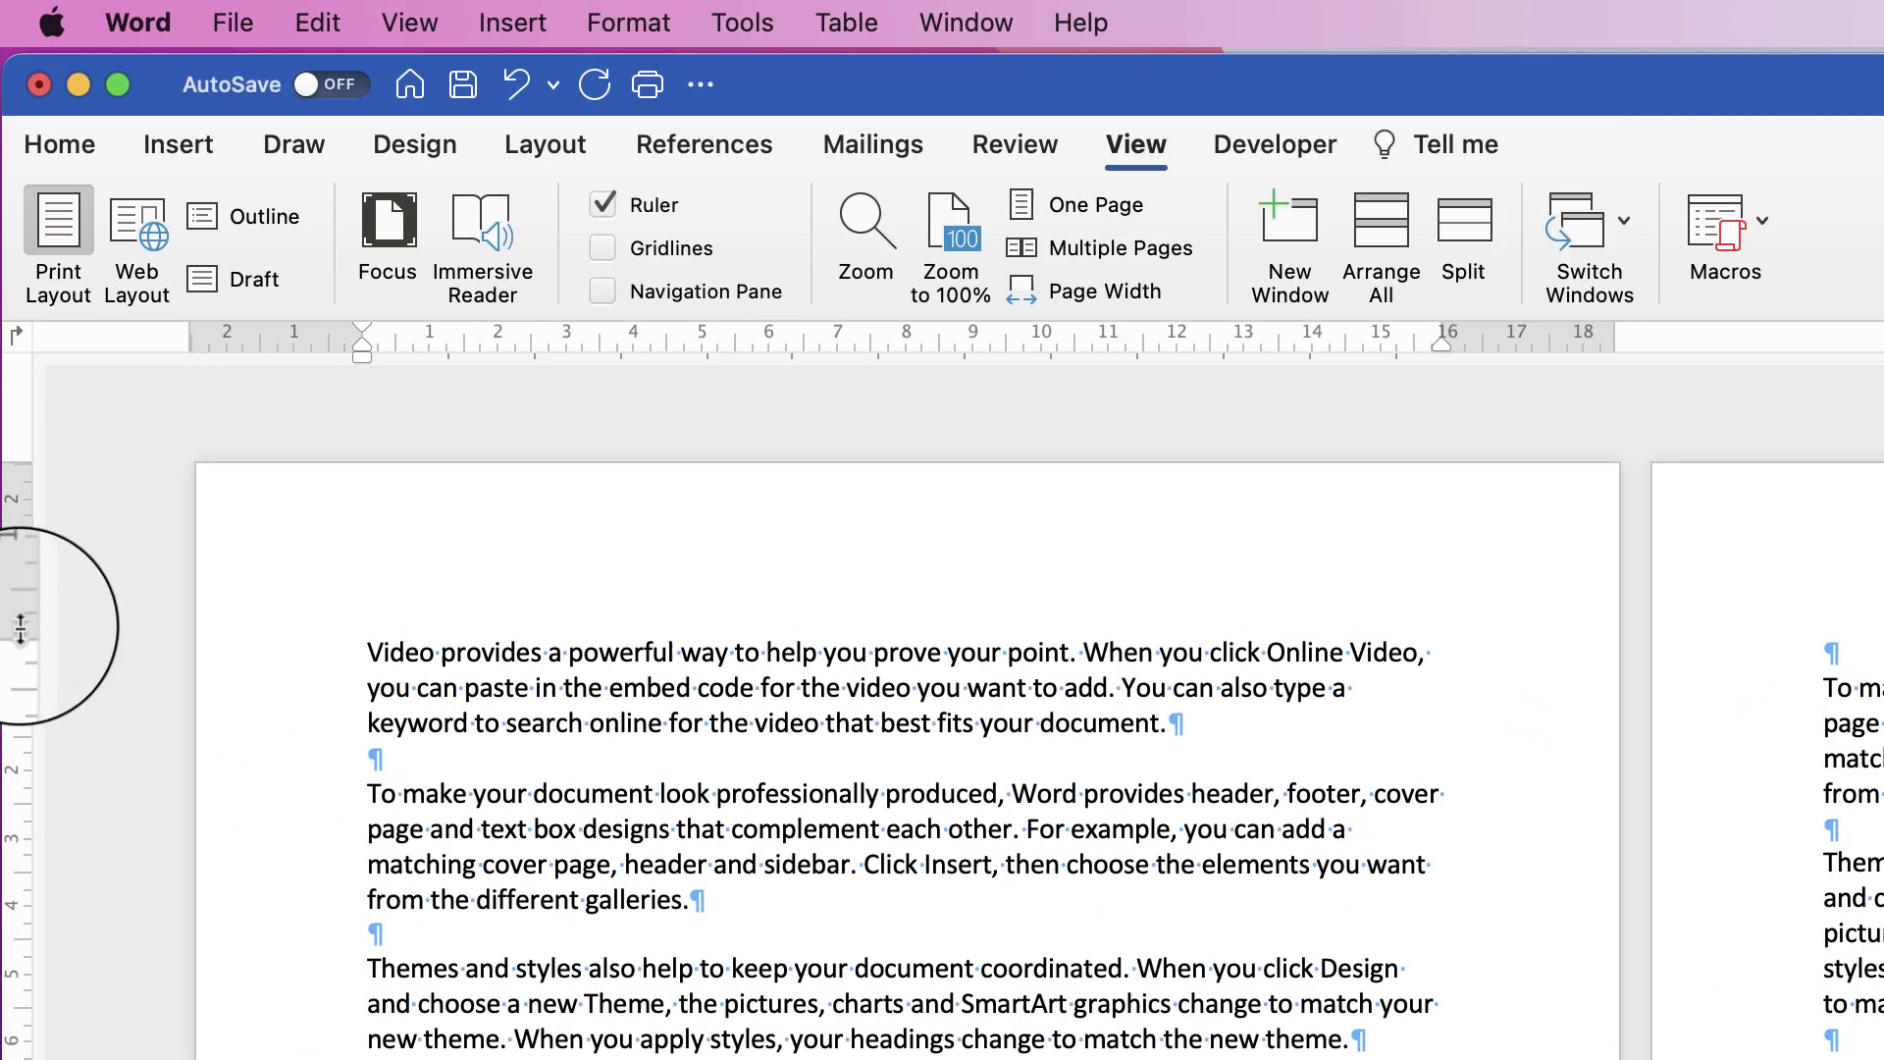
{"action": "left_click_drag", "start_coordinate": [19, 628], "coordinate": [35, 547]}
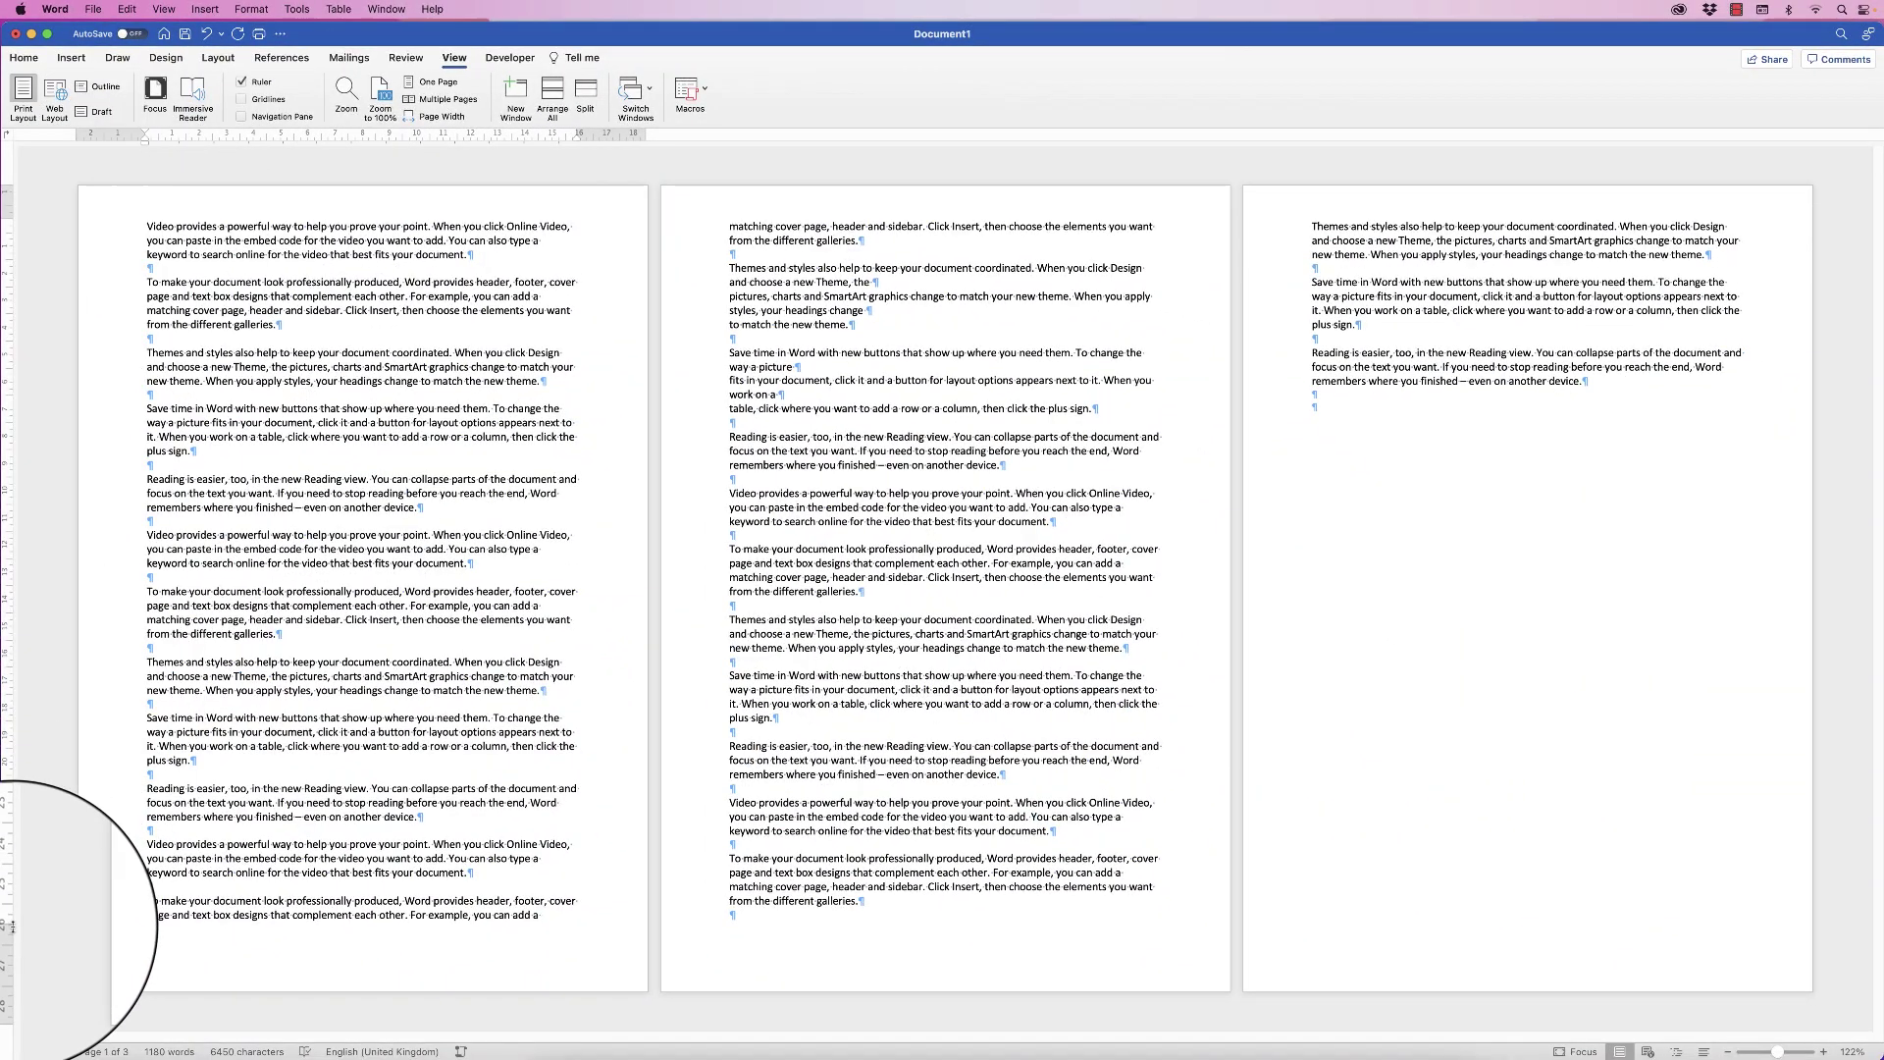
{"action": "left_click_drag", "start_coordinate": [13, 926], "coordinate": [12, 952]}
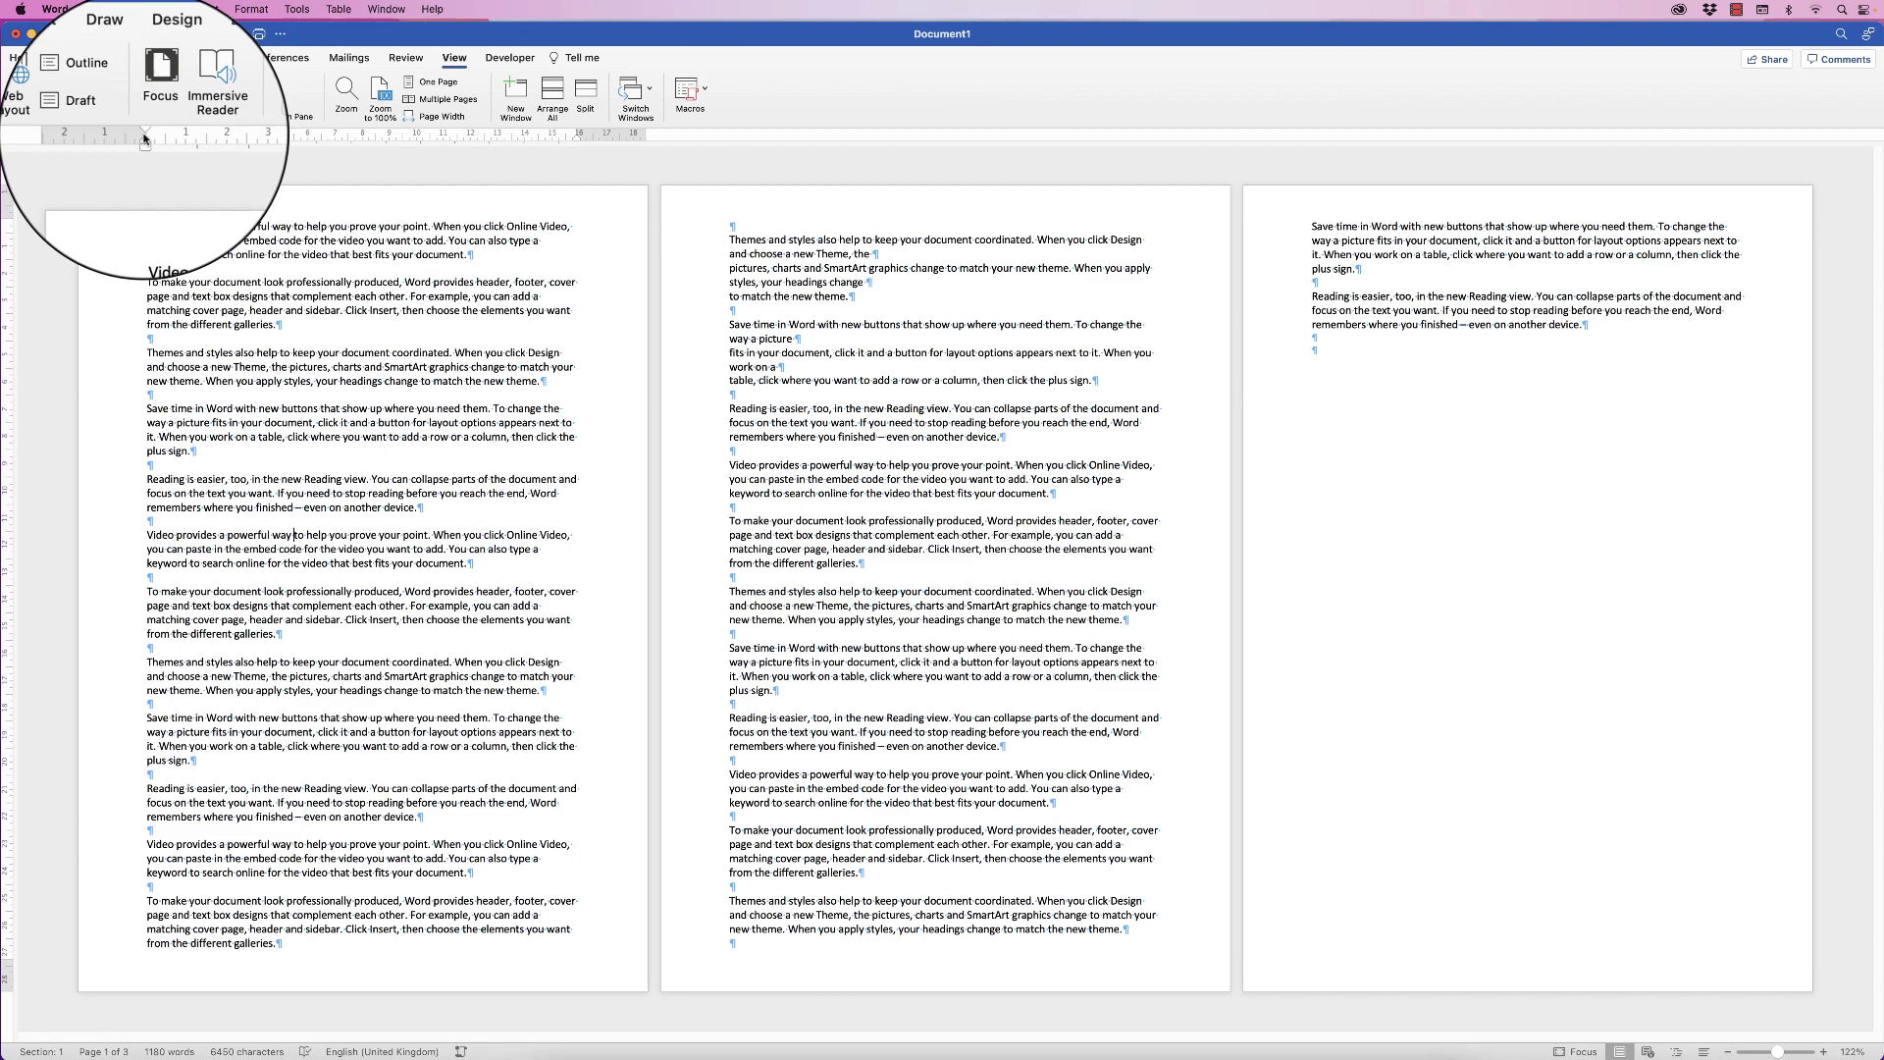
{"action": "left_click_drag", "start_coordinate": [144, 133], "coordinate": [106, 135]}
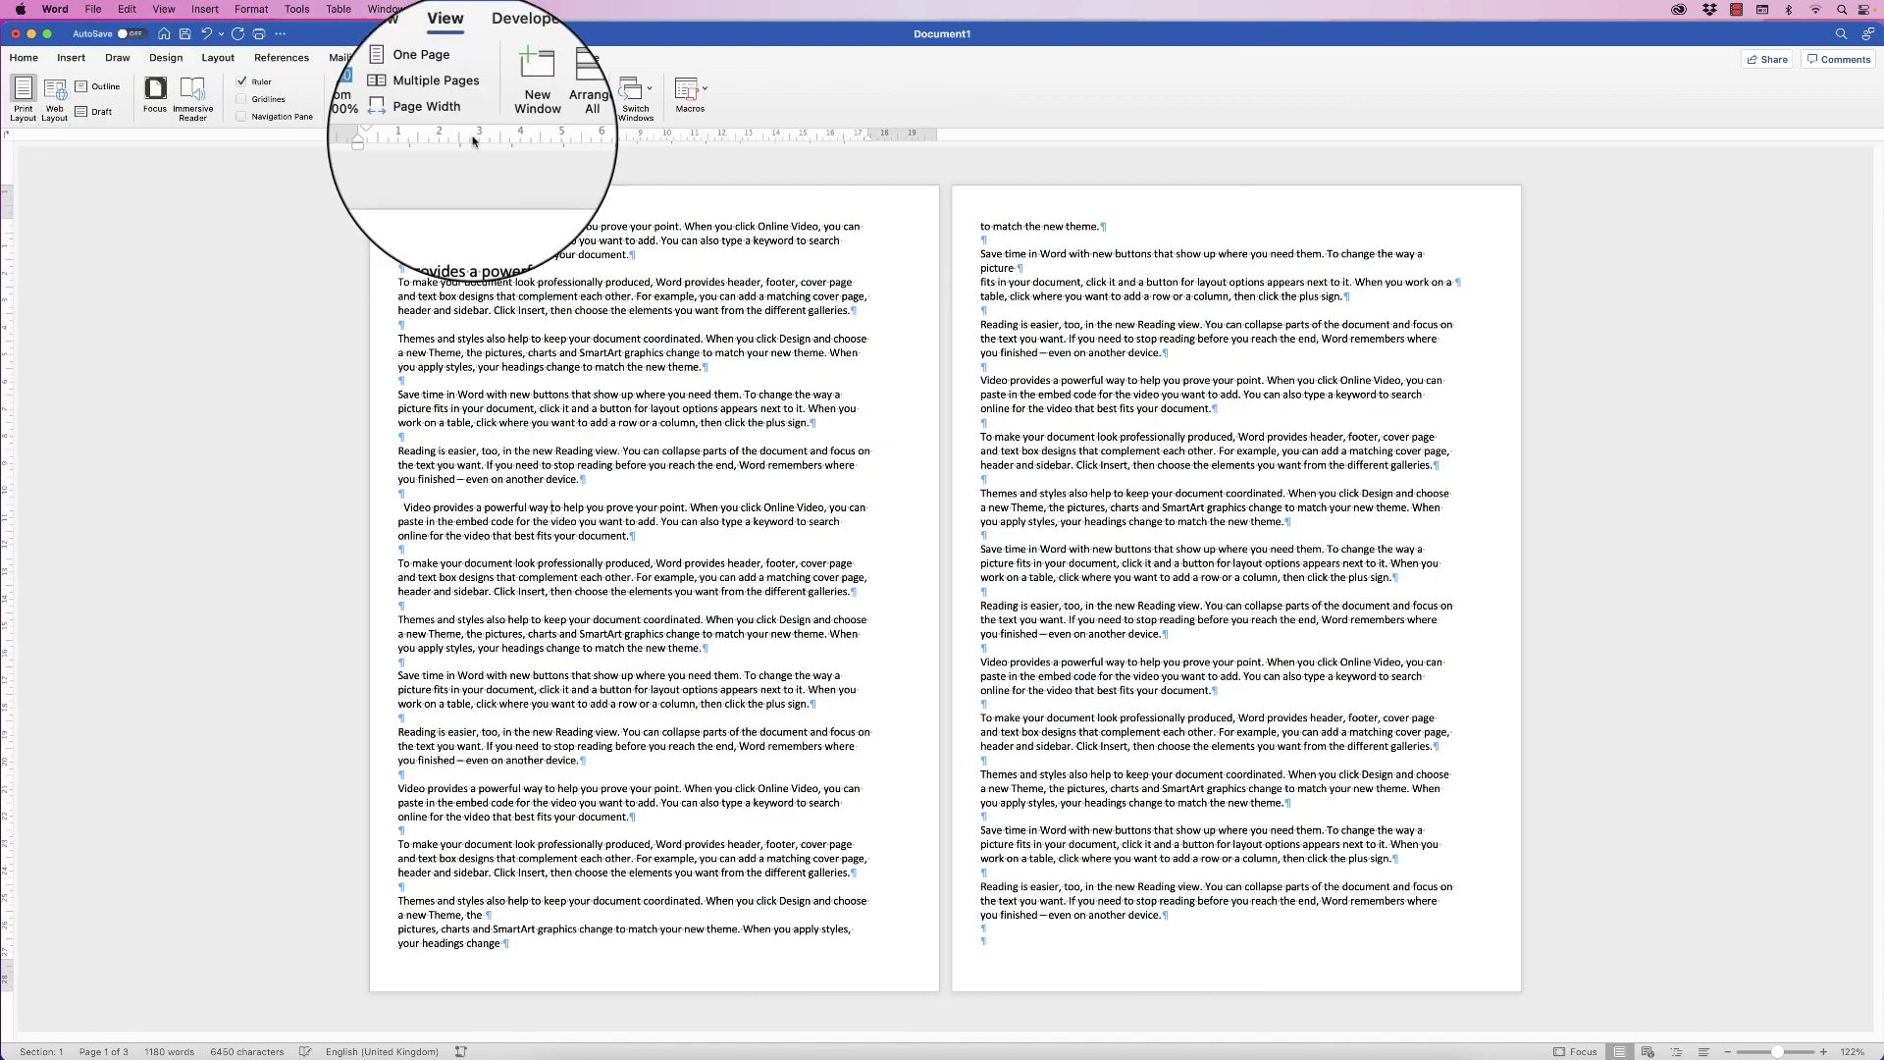
{"action": "left_click_drag", "start_coordinate": [868, 135], "coordinate": [922, 133]}
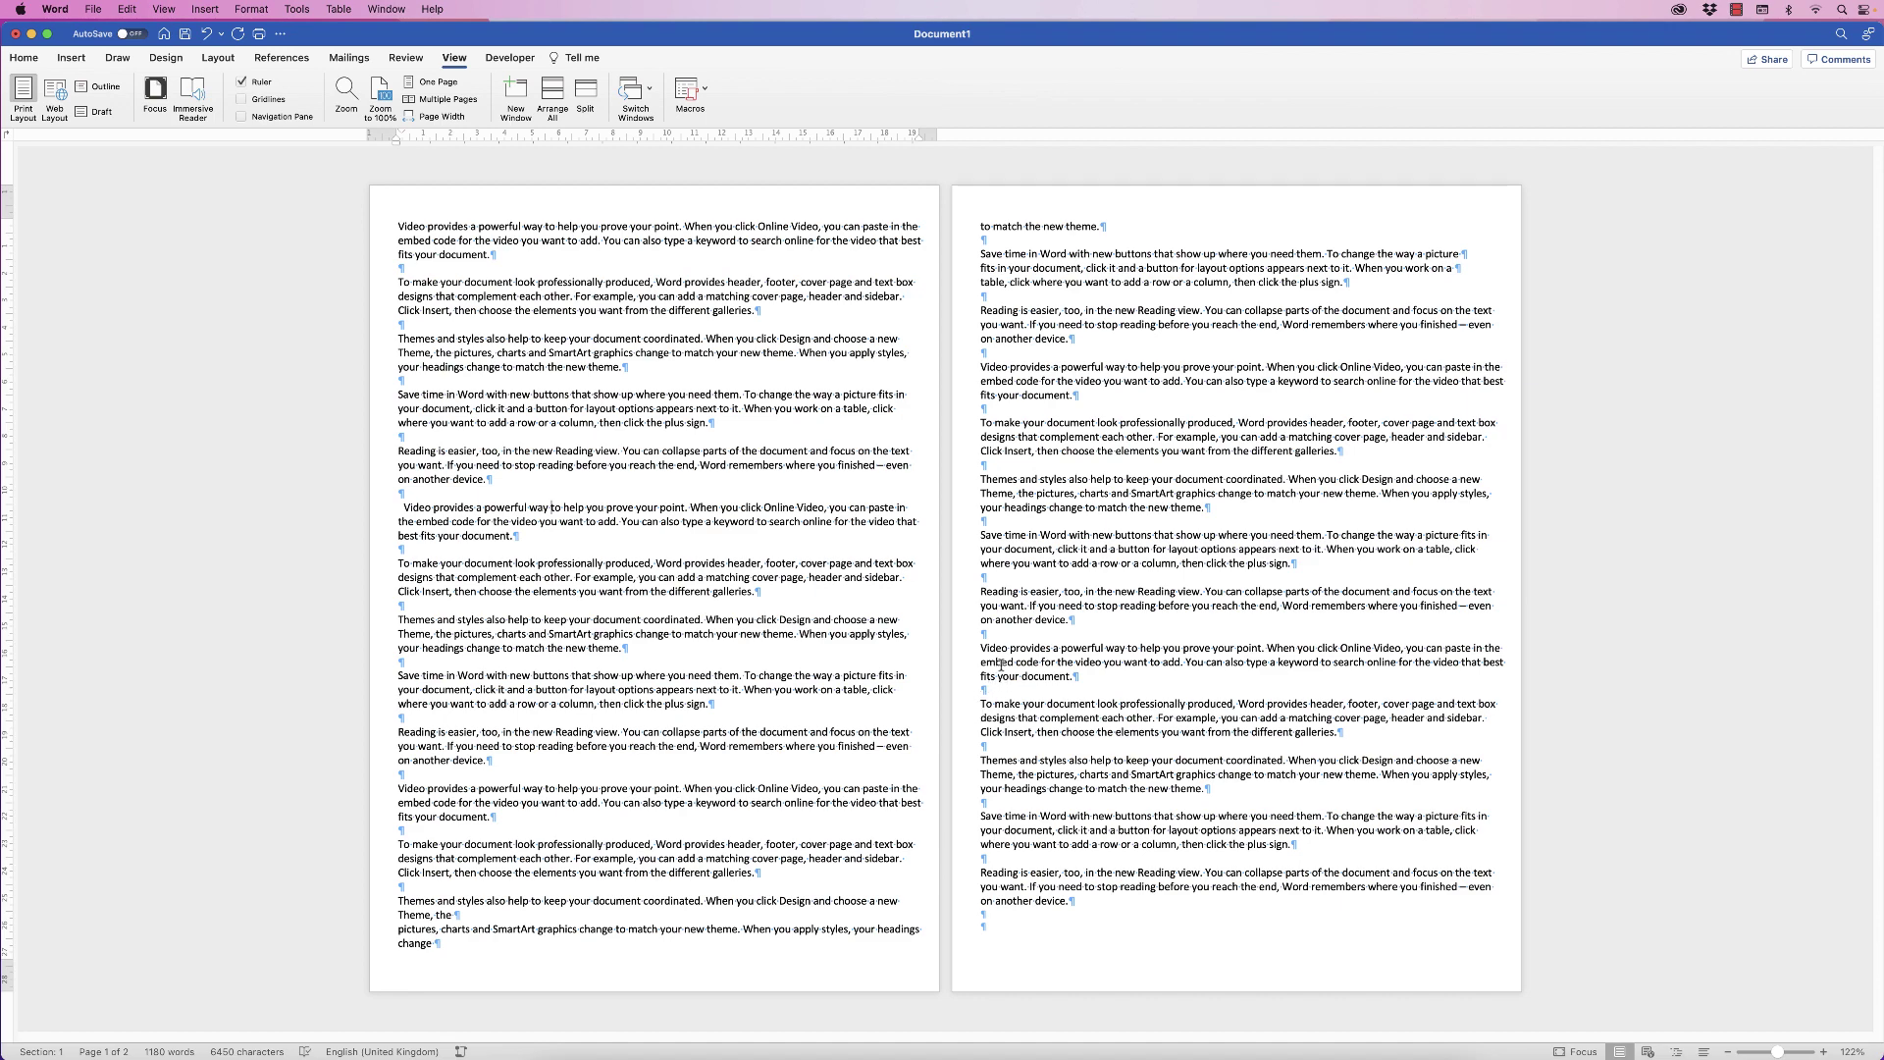
- Undo the four page margin changes
{"action": "key", "text": "super+z"}
{"action": "key", "text": "super+z"}
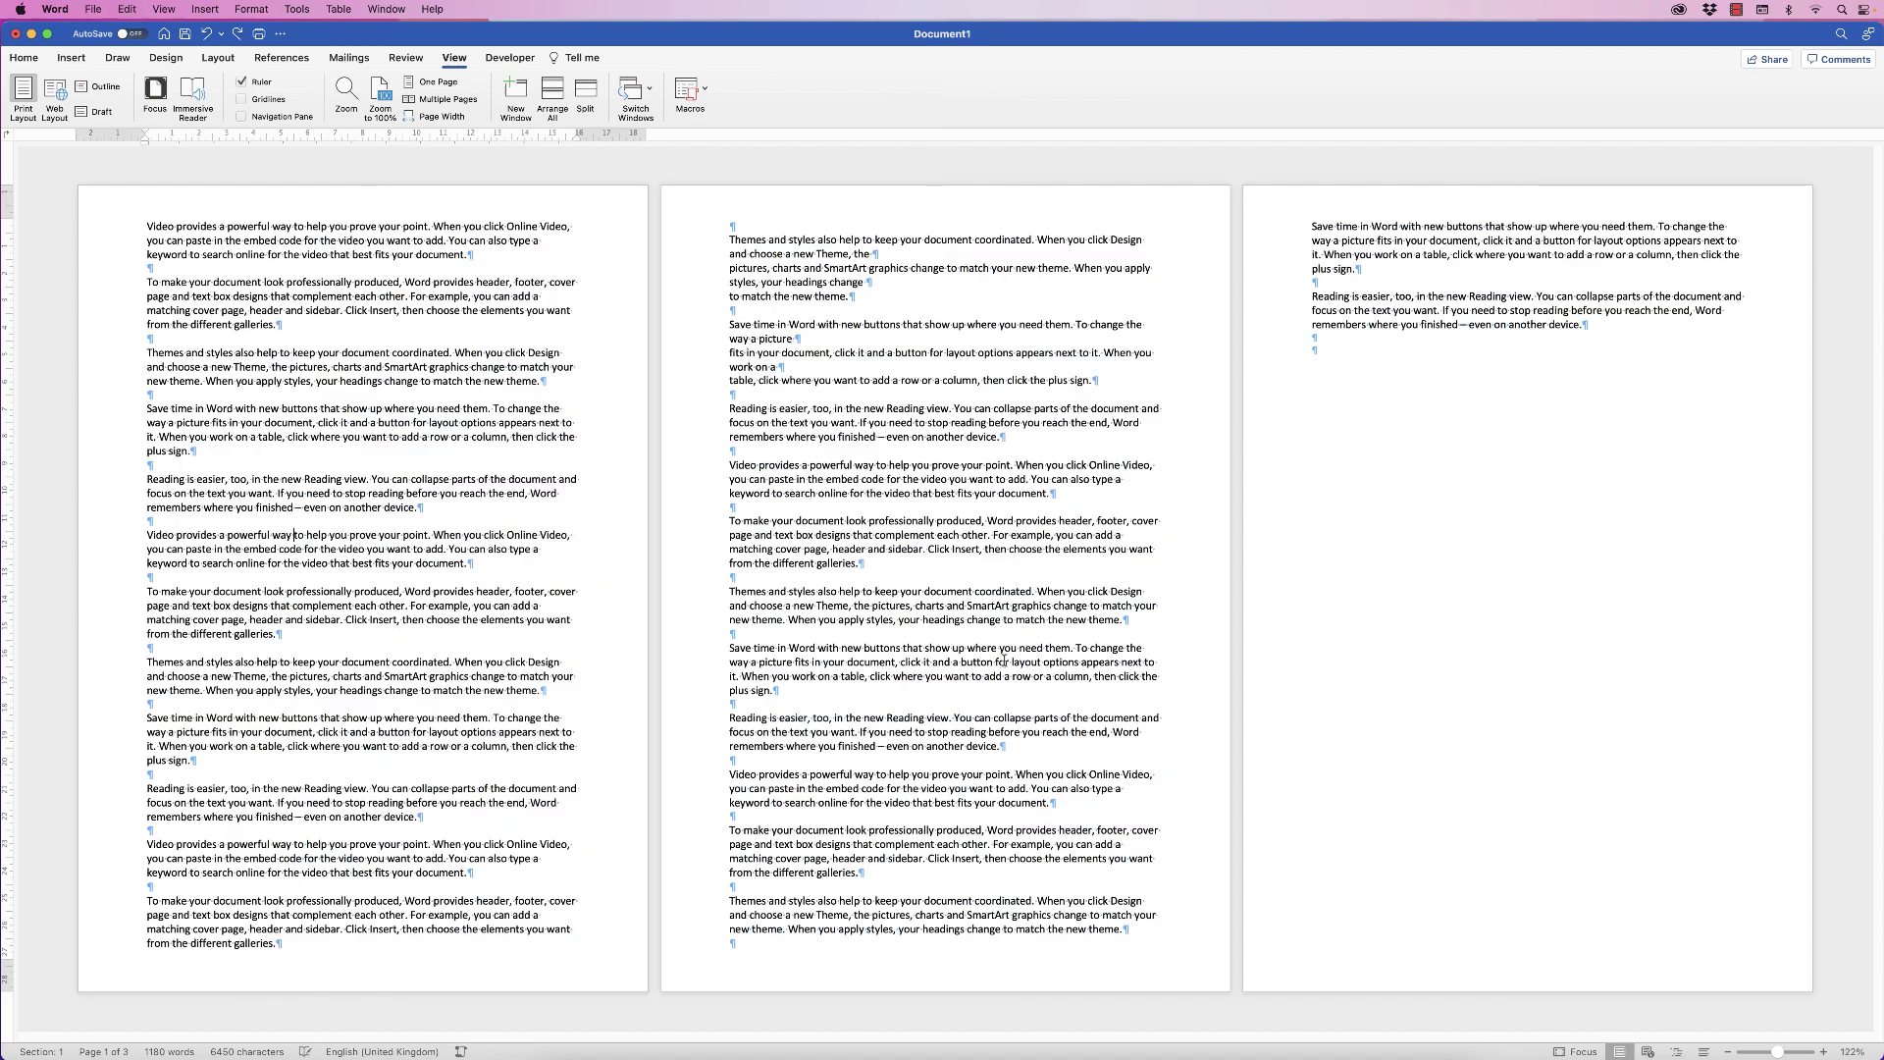
{"action": "key", "text": "super+z"}
{"action": "key", "text": "super+z"}
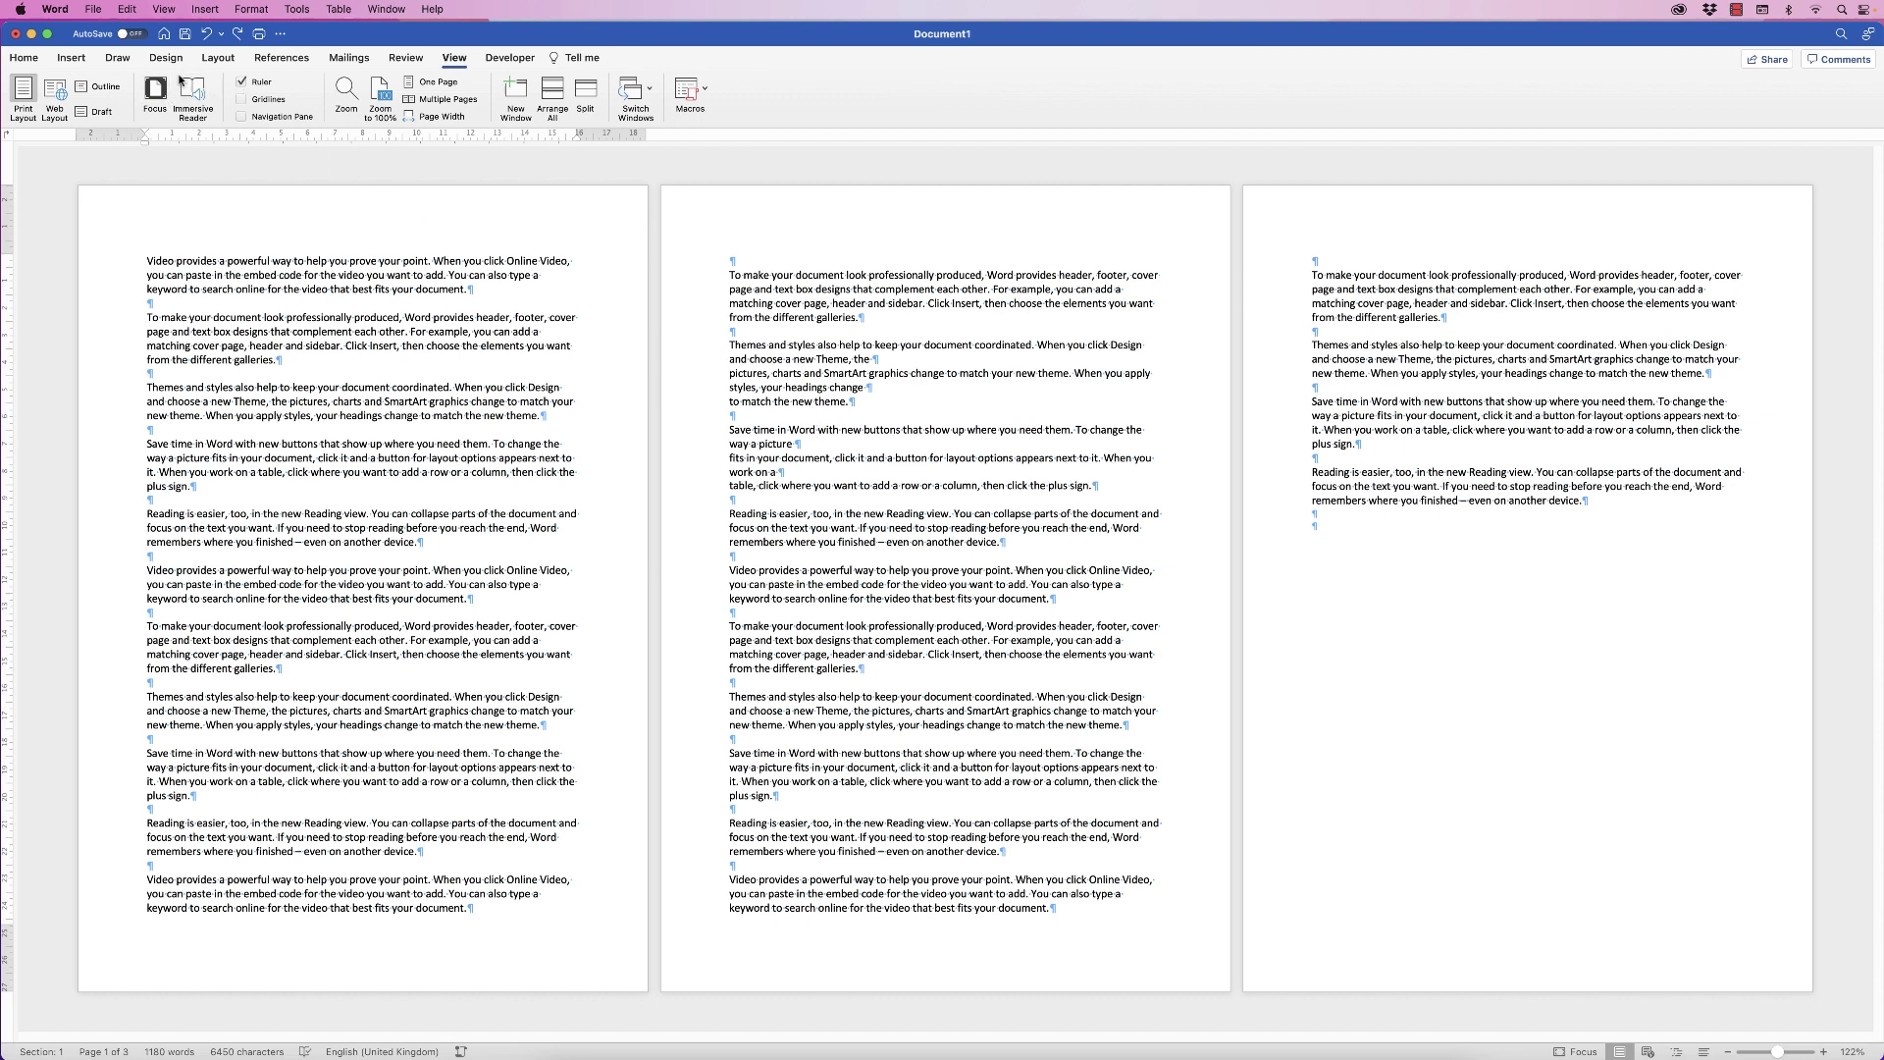
- Hide the paragraph marks and draw a text box about 6.05 cm high and 15.44 cm wide below page 3's last paragraph
{"action": "left_click", "coordinate": [25, 58]}
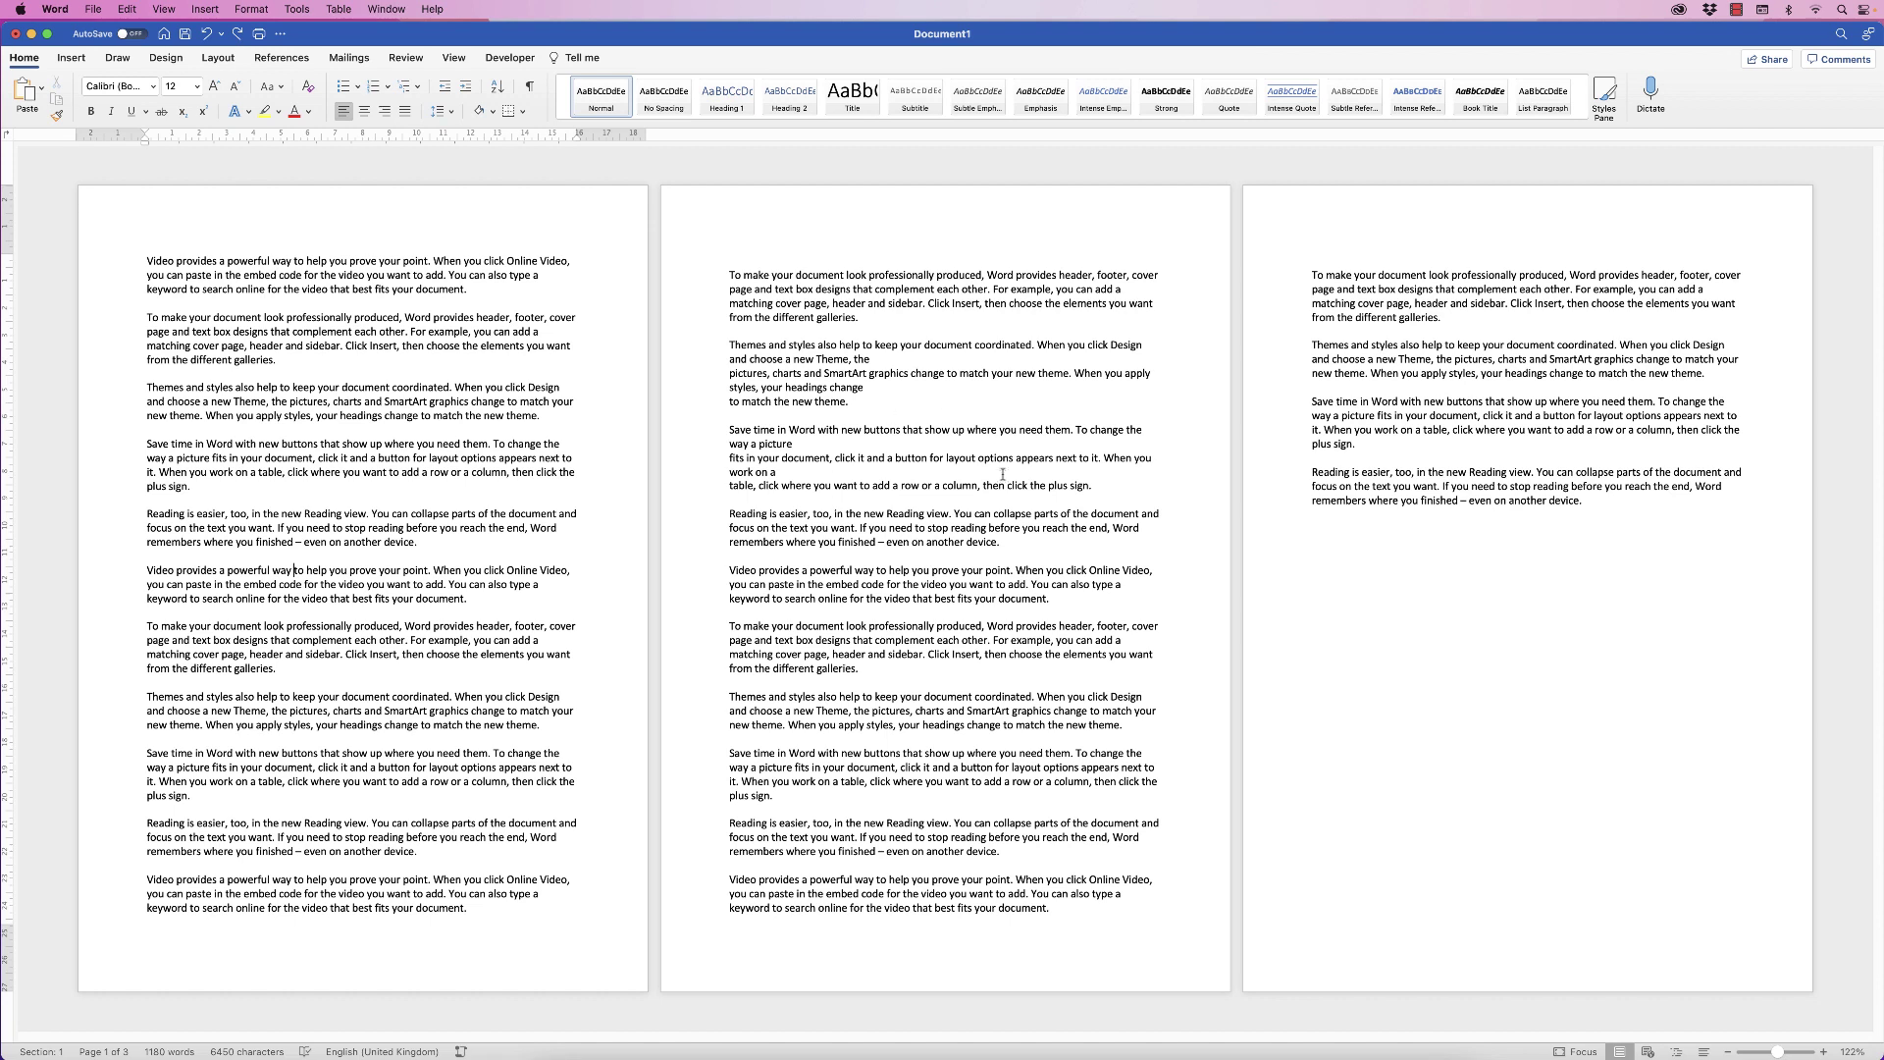
{"action": "left_click", "coordinate": [864, 668]}
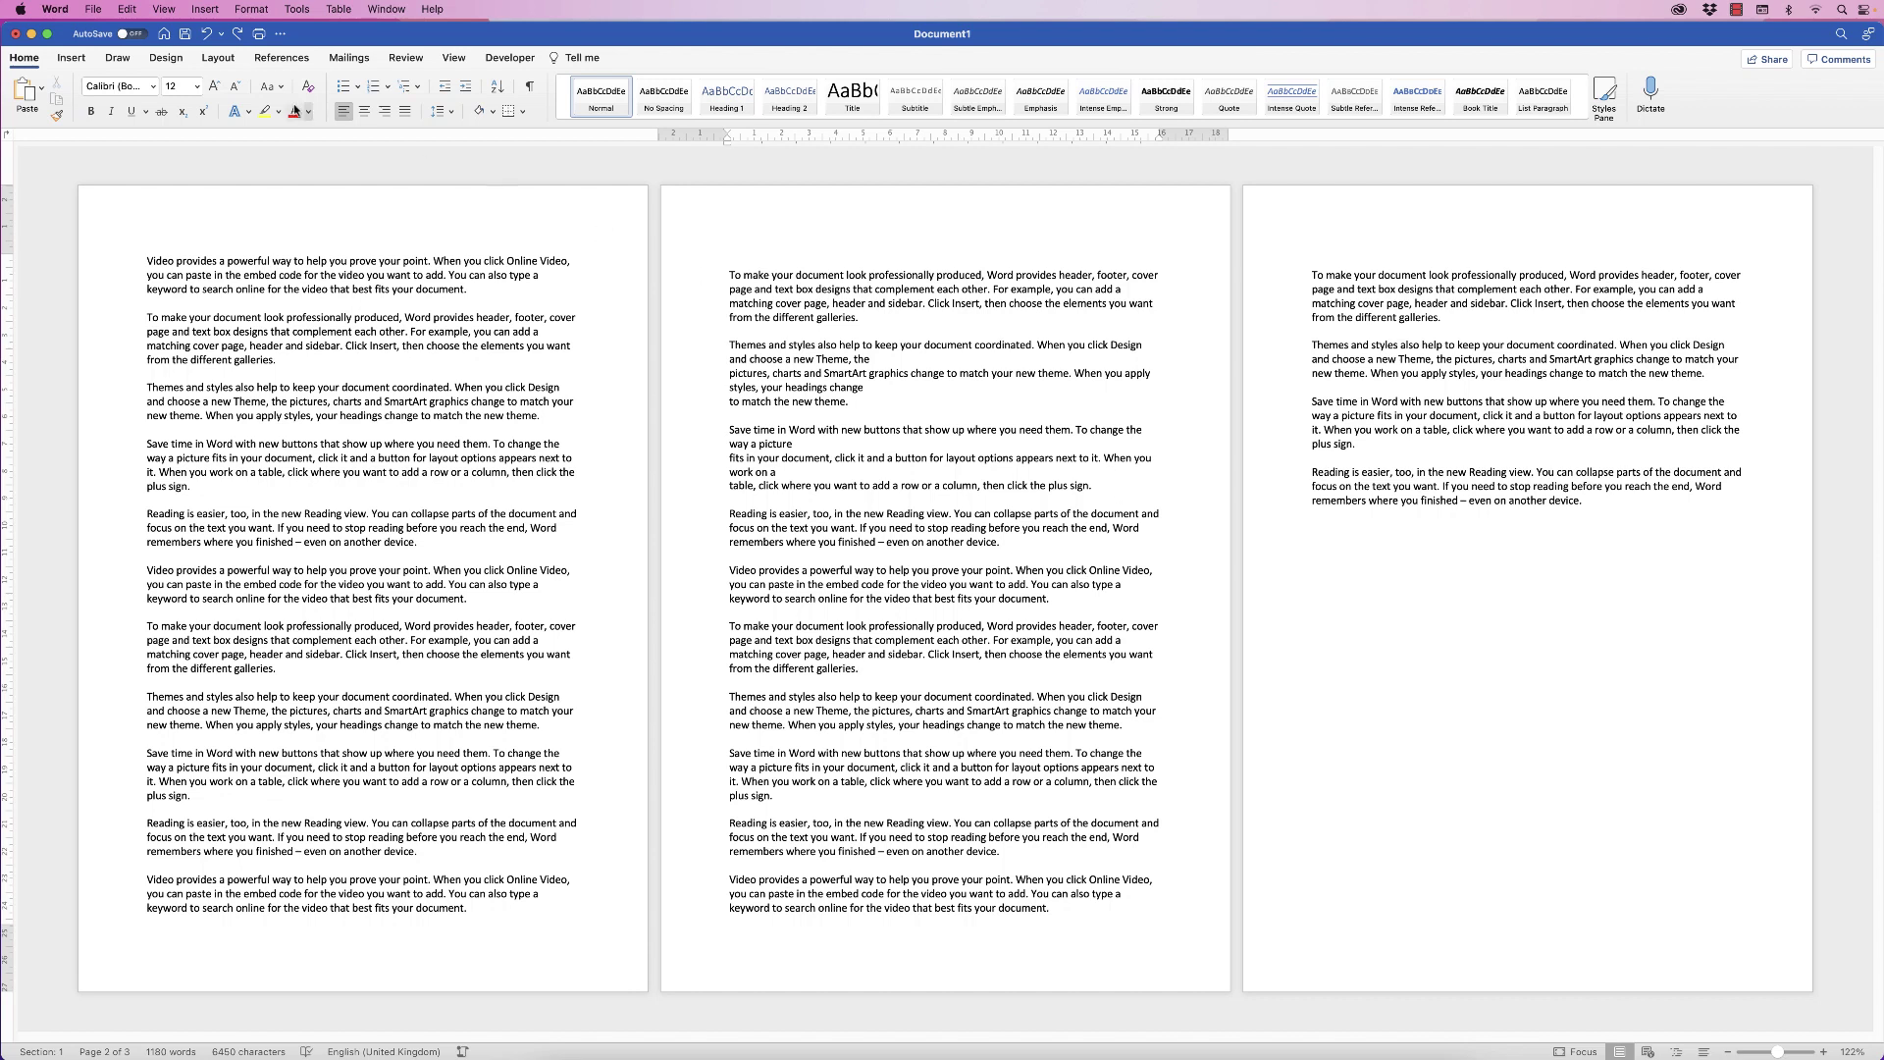
{"action": "left_click", "coordinate": [71, 57]}
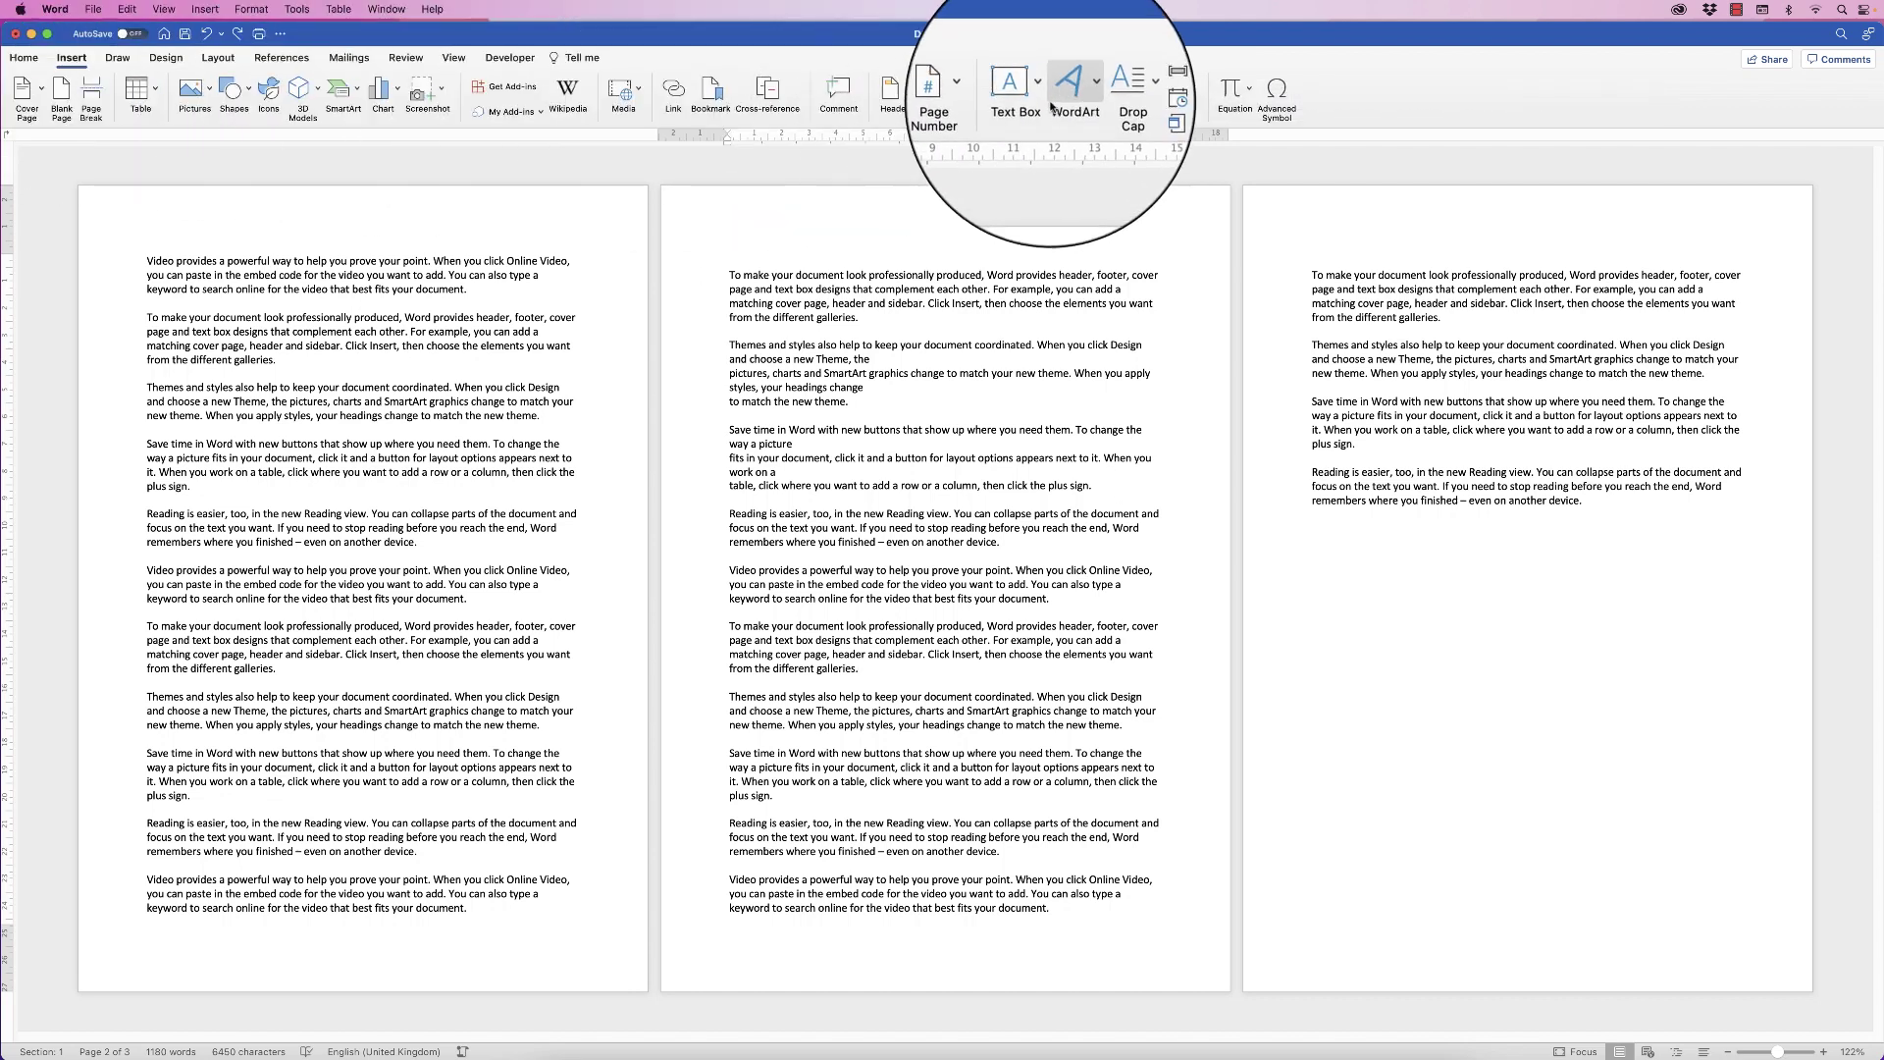
{"action": "left_click", "coordinate": [1011, 87]}
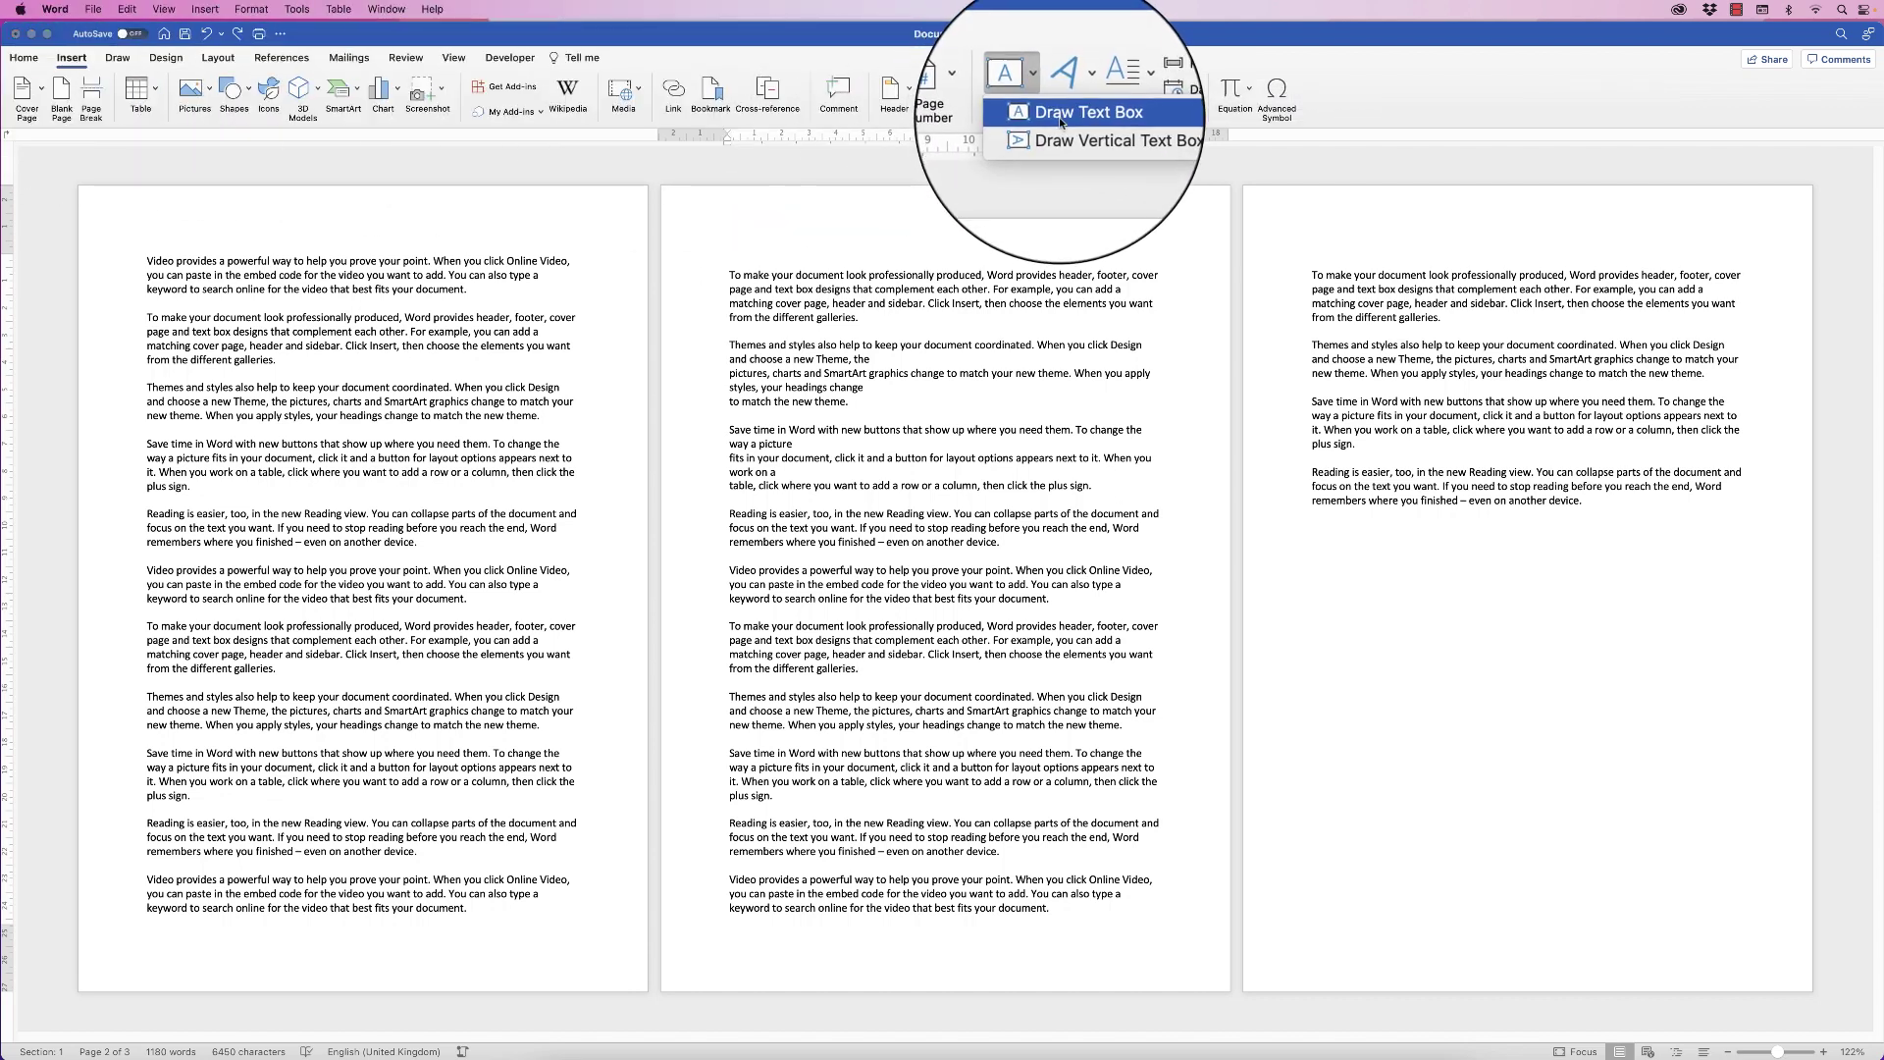
{"action": "left_click", "coordinate": [1061, 123]}
{"action": "mouse_move", "coordinate": [1317, 556]}
{"action": "left_mouse_down"}
{"action": "mouse_move", "coordinate": [1577, 728]}
{"action": "mouse_move", "coordinate": [1736, 720]}
{"action": "left_mouse_up"}
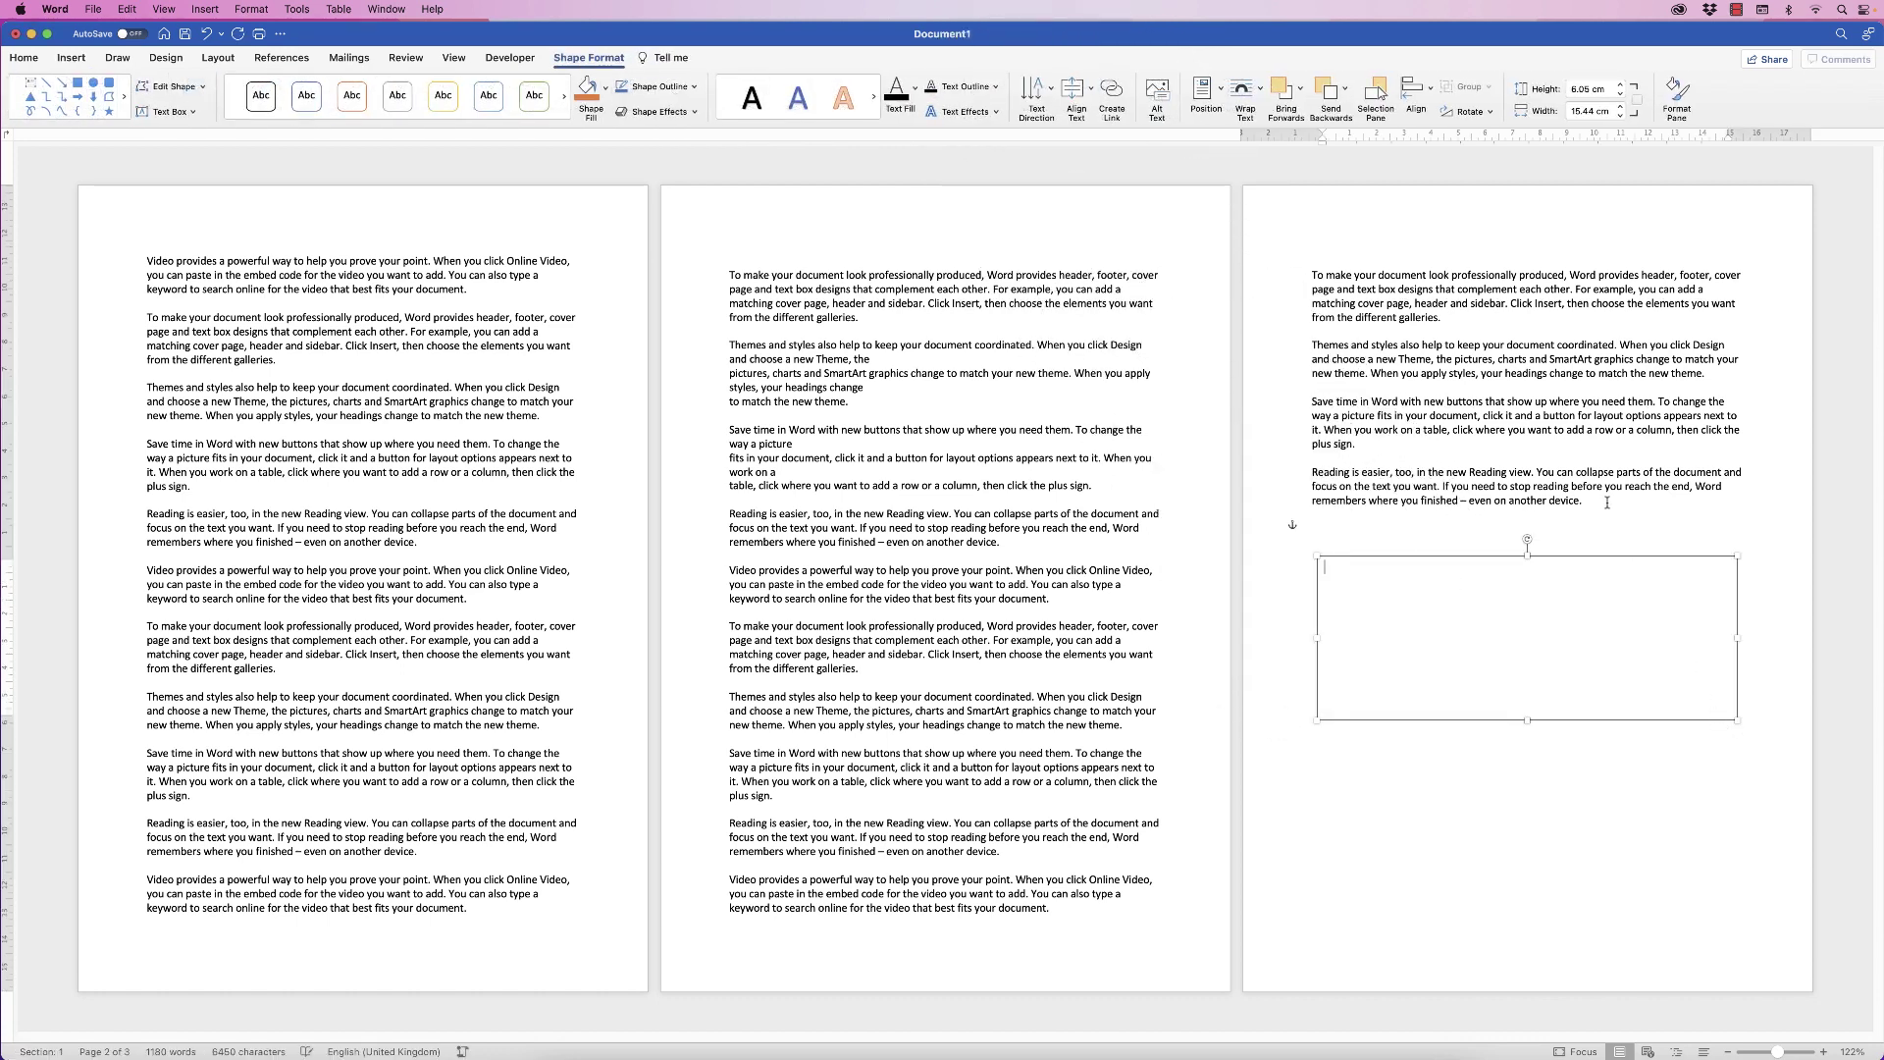
- Copy the last "Reading is easier" paragraph on page 3 into the new text box
{"action": "left_click_drag", "start_coordinate": [1586, 500], "coordinate": [1317, 481]}
{"action": "key", "text": "super+c"}
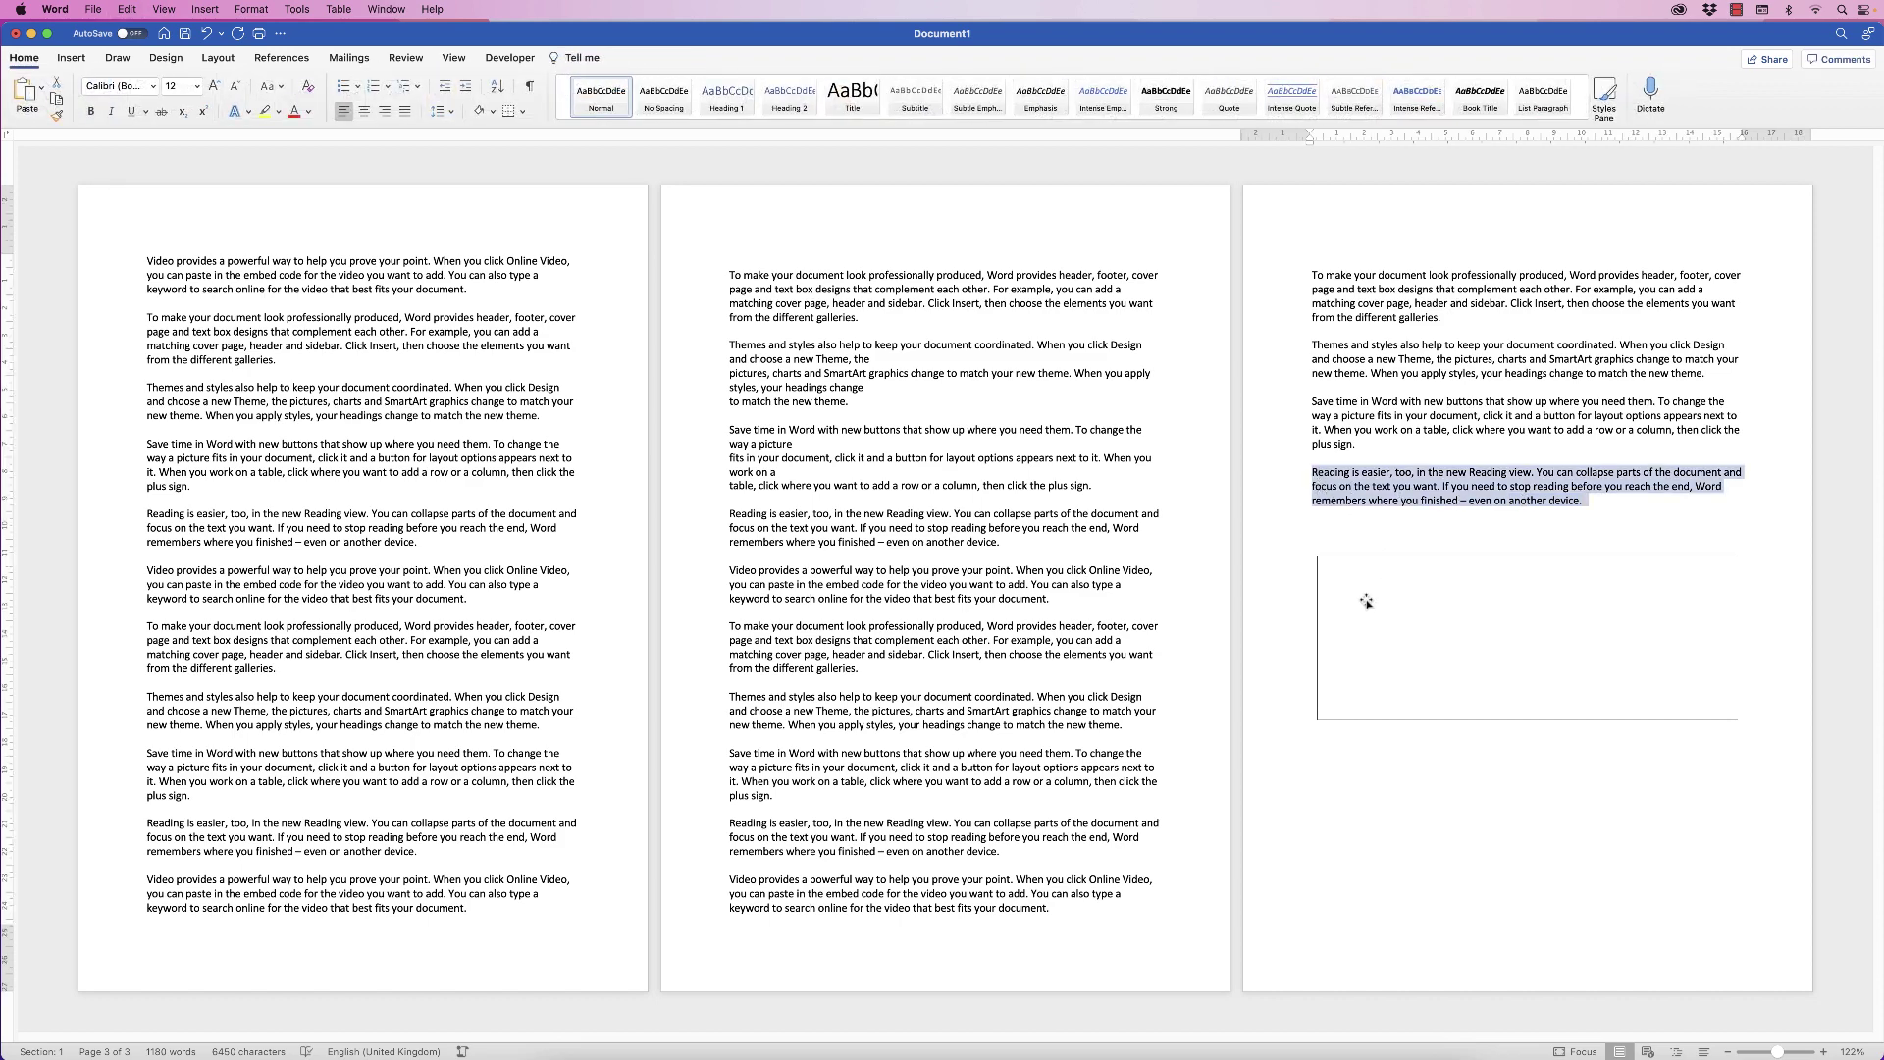
{"action": "left_click", "coordinate": [1346, 587]}
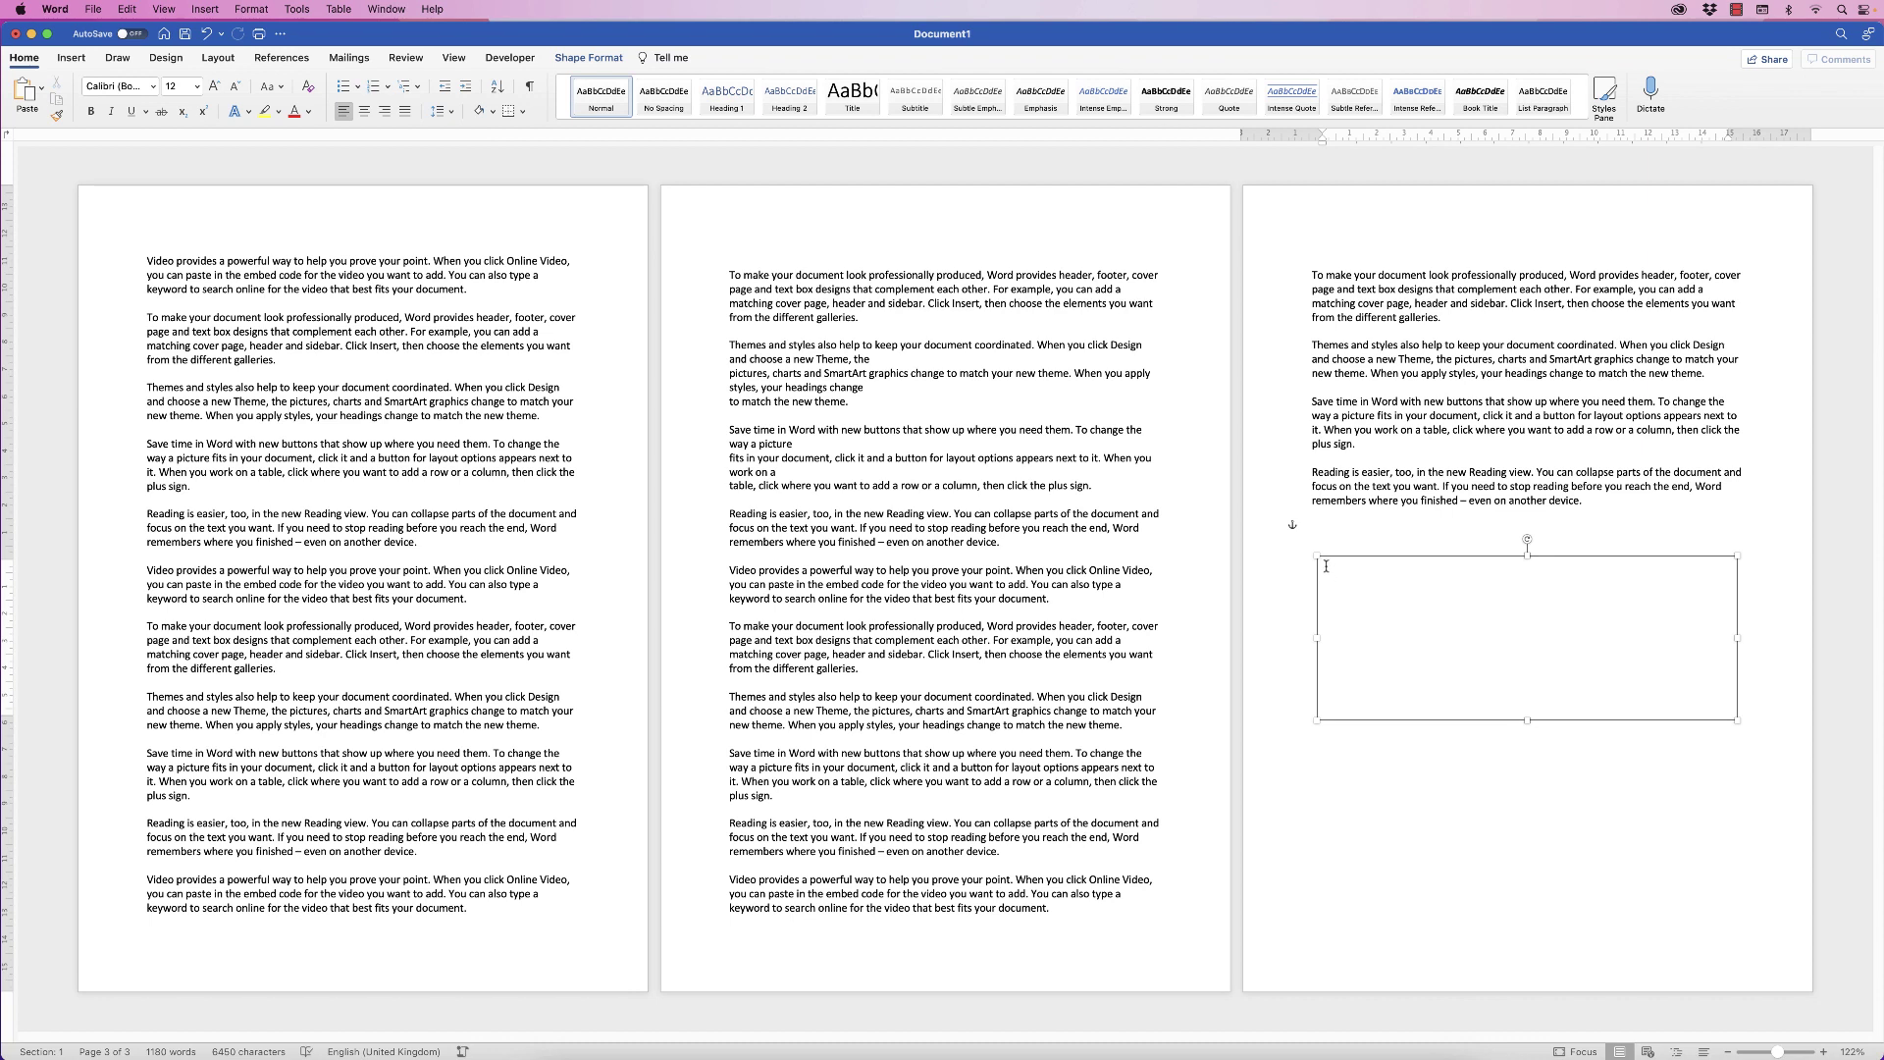
{"action": "key", "text": "super+v"}
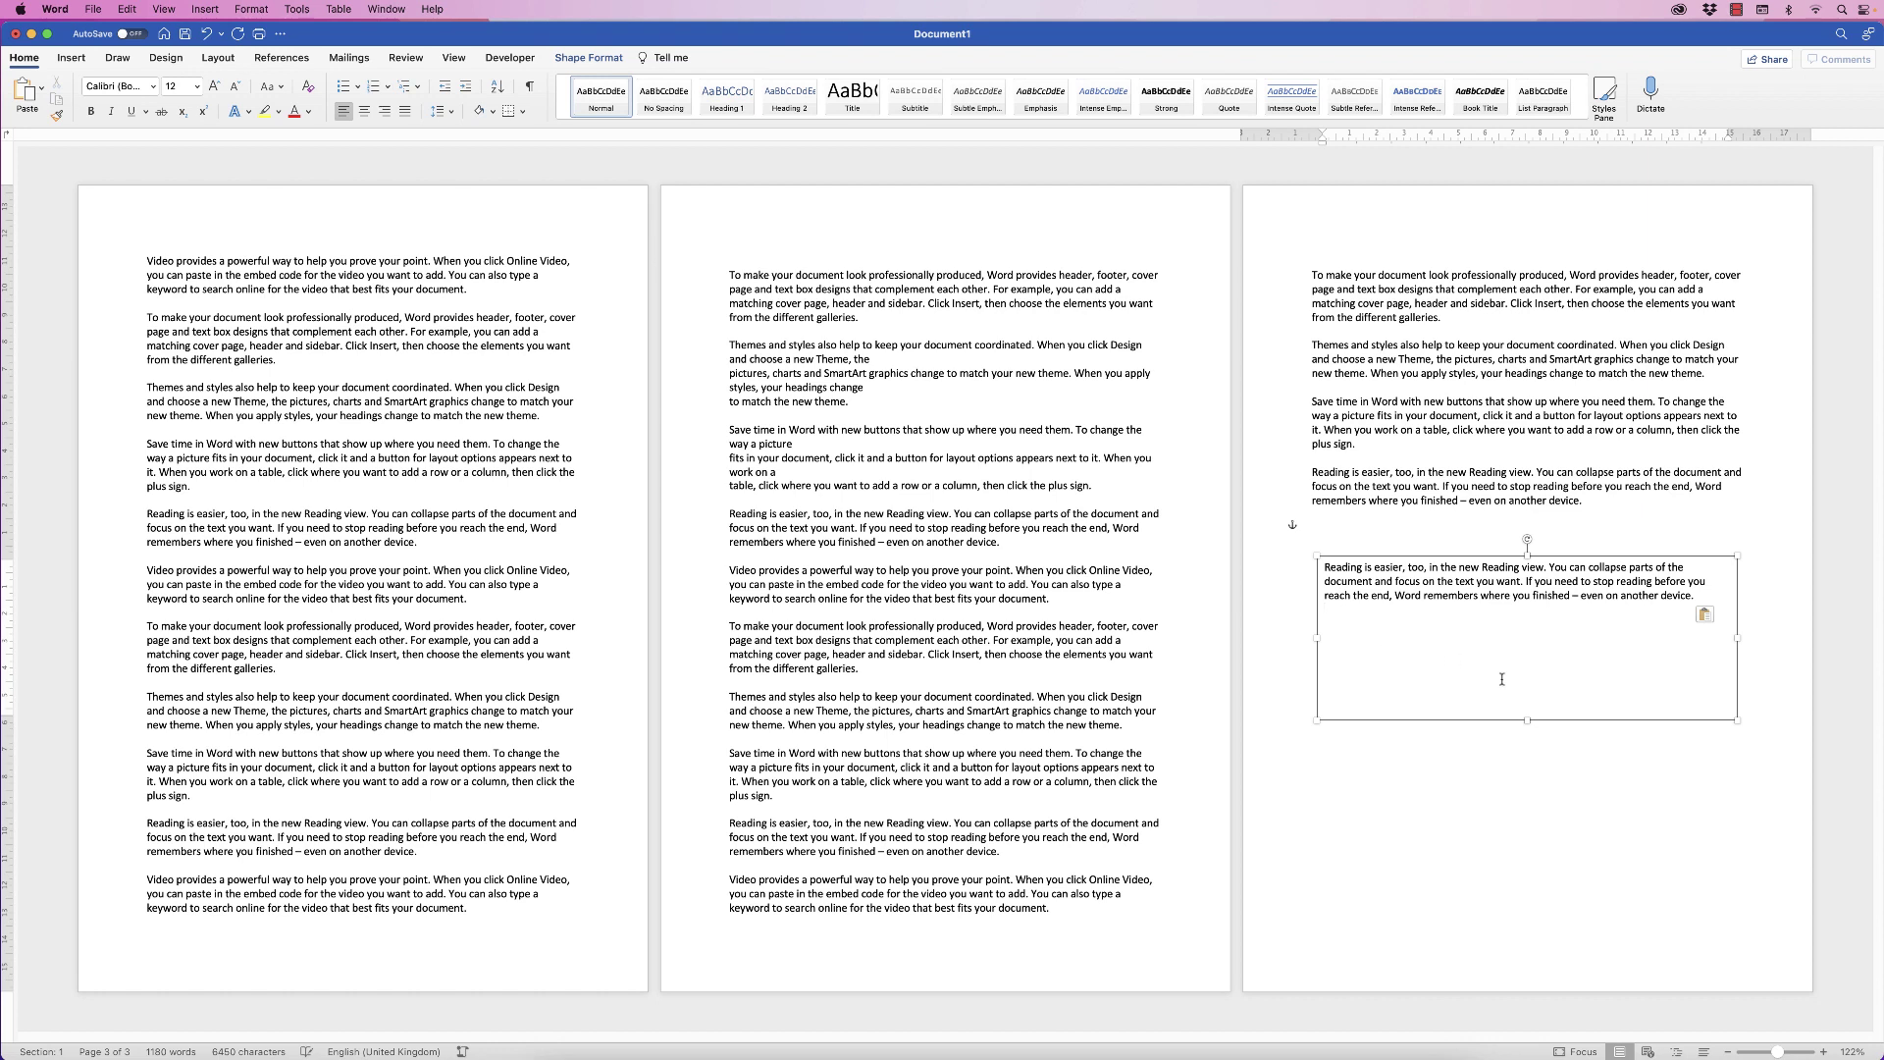
- Resize the text box to a narrow column about 6.68 cm high and 4.45 cm wide around its text
{"action": "left_click_drag", "start_coordinate": [1735, 721], "coordinate": [1583, 651]}
{"action": "mouse_move", "coordinate": [1448, 656]}
{"action": "left_mouse_down"}
{"action": "mouse_move", "coordinate": [1448, 760]}
{"action": "mouse_move", "coordinate": [1448, 637]}
{"action": "left_mouse_up"}
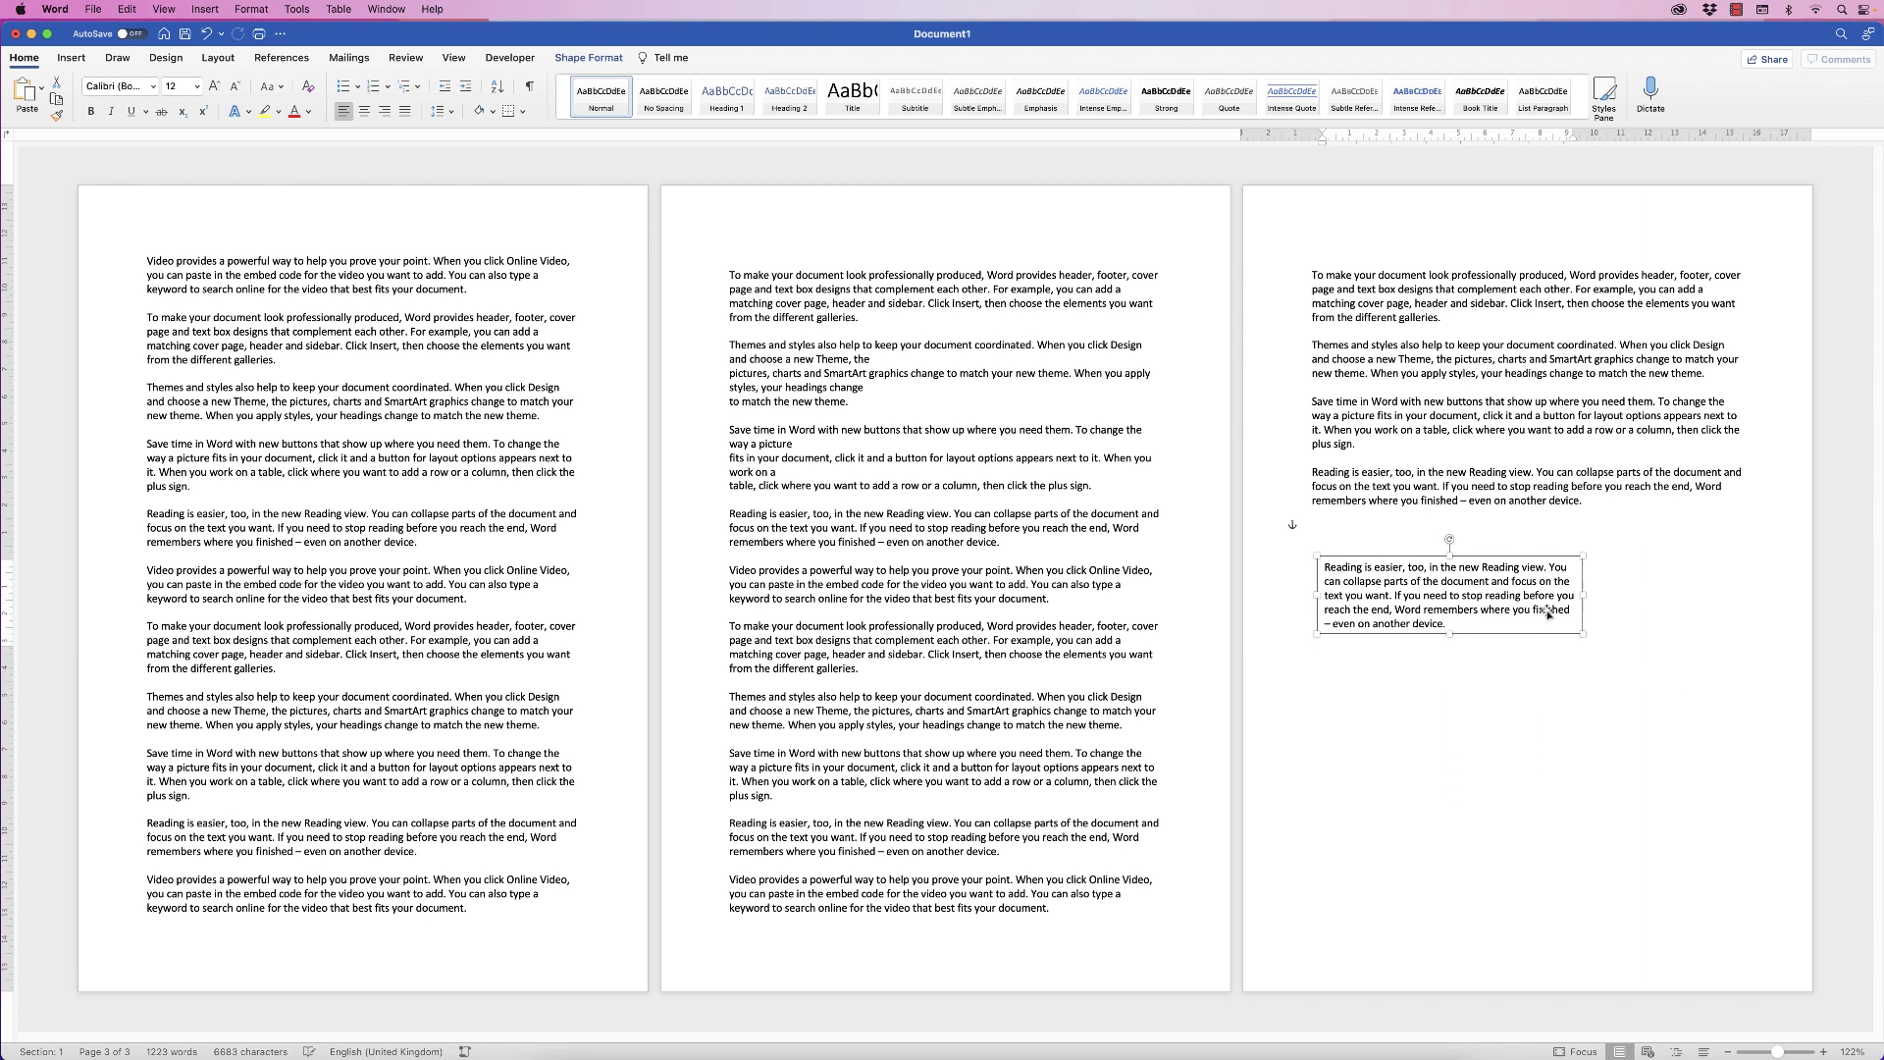
{"action": "left_click_drag", "start_coordinate": [1581, 595], "coordinate": [1371, 742]}
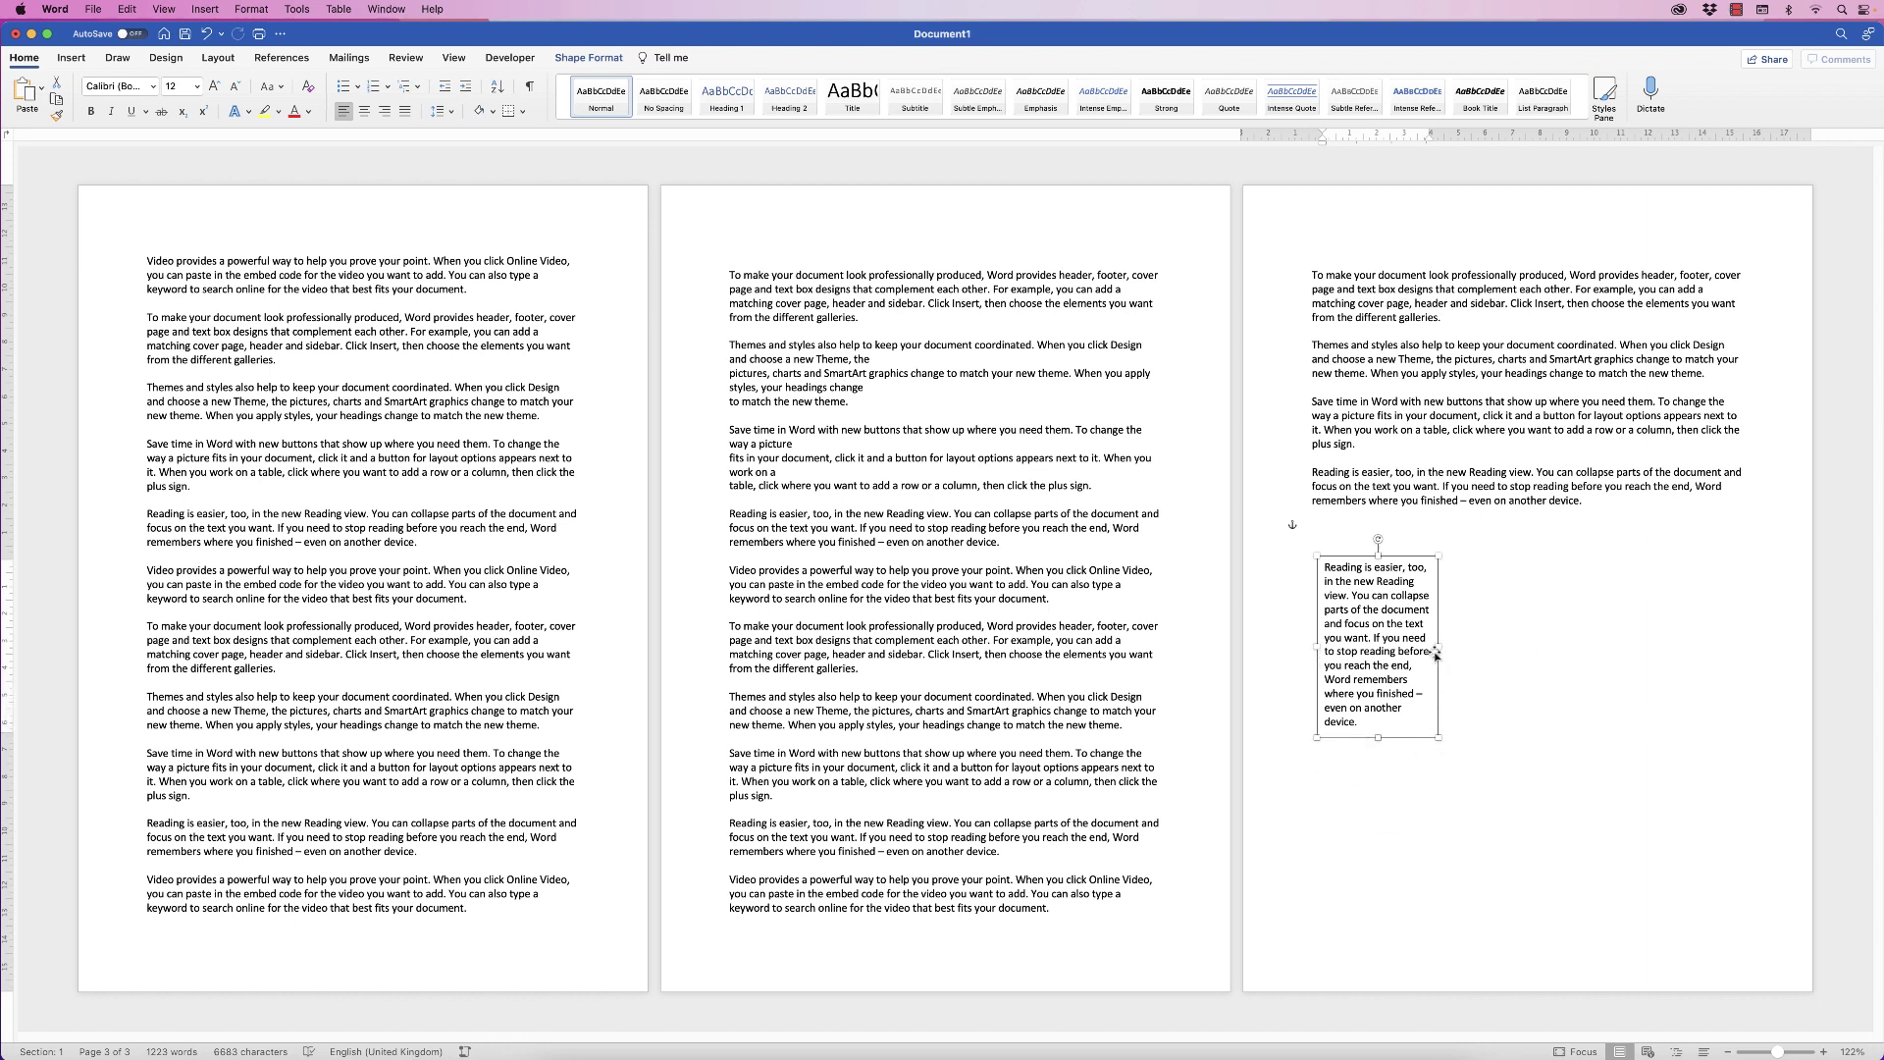
{"action": "left_click", "coordinate": [1502, 636]}
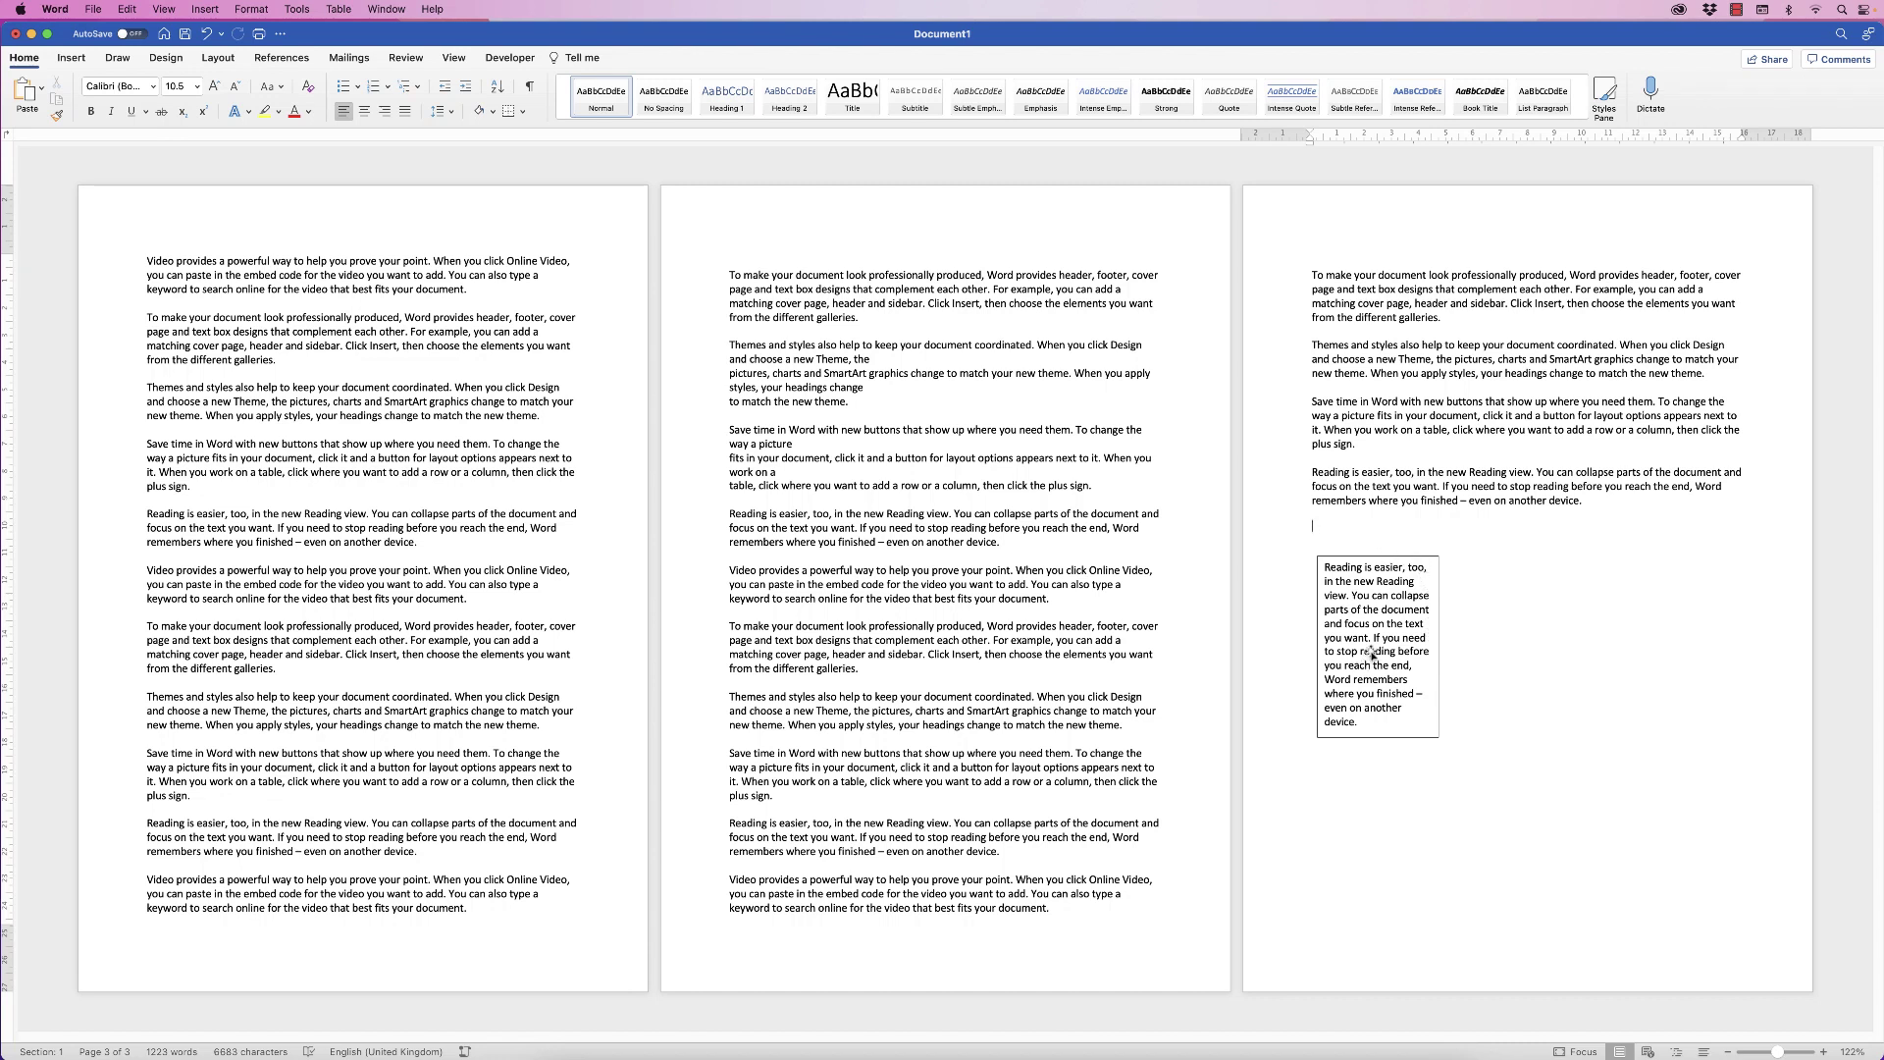
- Move the text box up over page 3's last paragraph and back below it
{"action": "left_click_drag", "start_coordinate": [1372, 655], "coordinate": [1395, 552]}
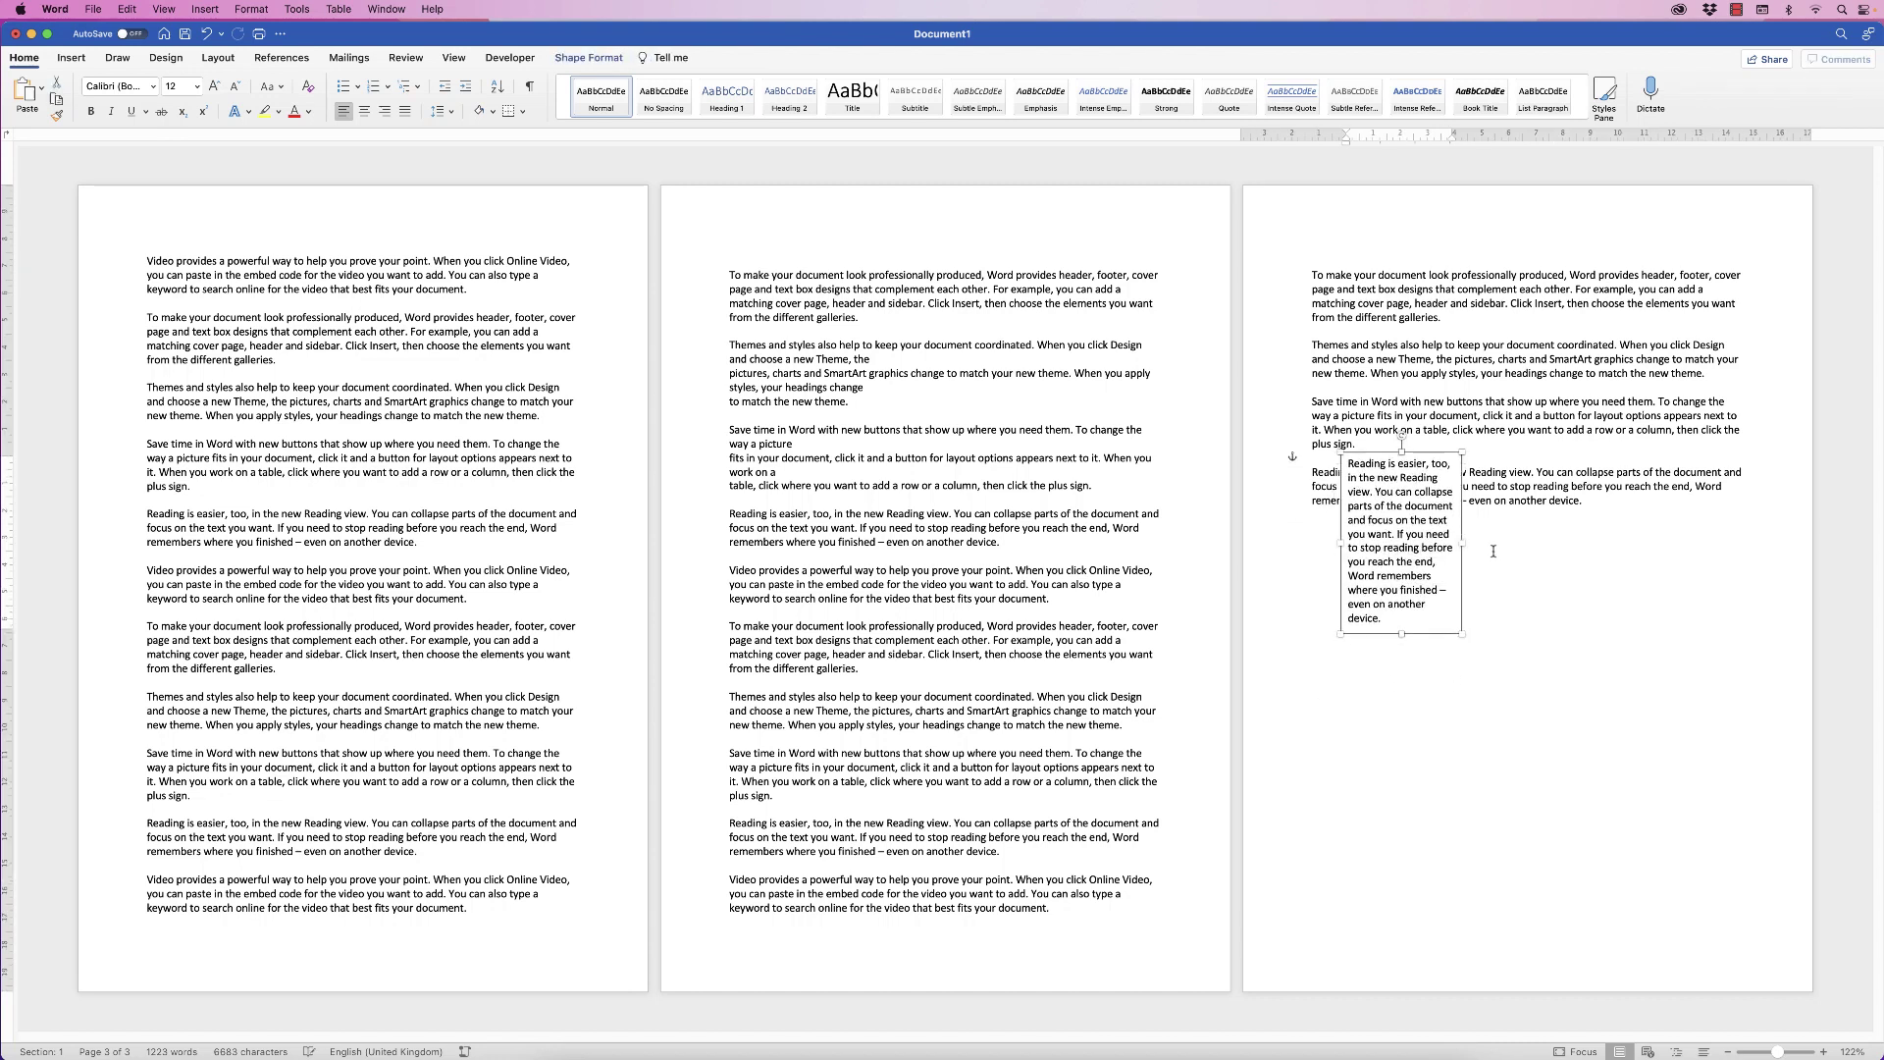
{"action": "left_click", "coordinate": [1492, 552]}
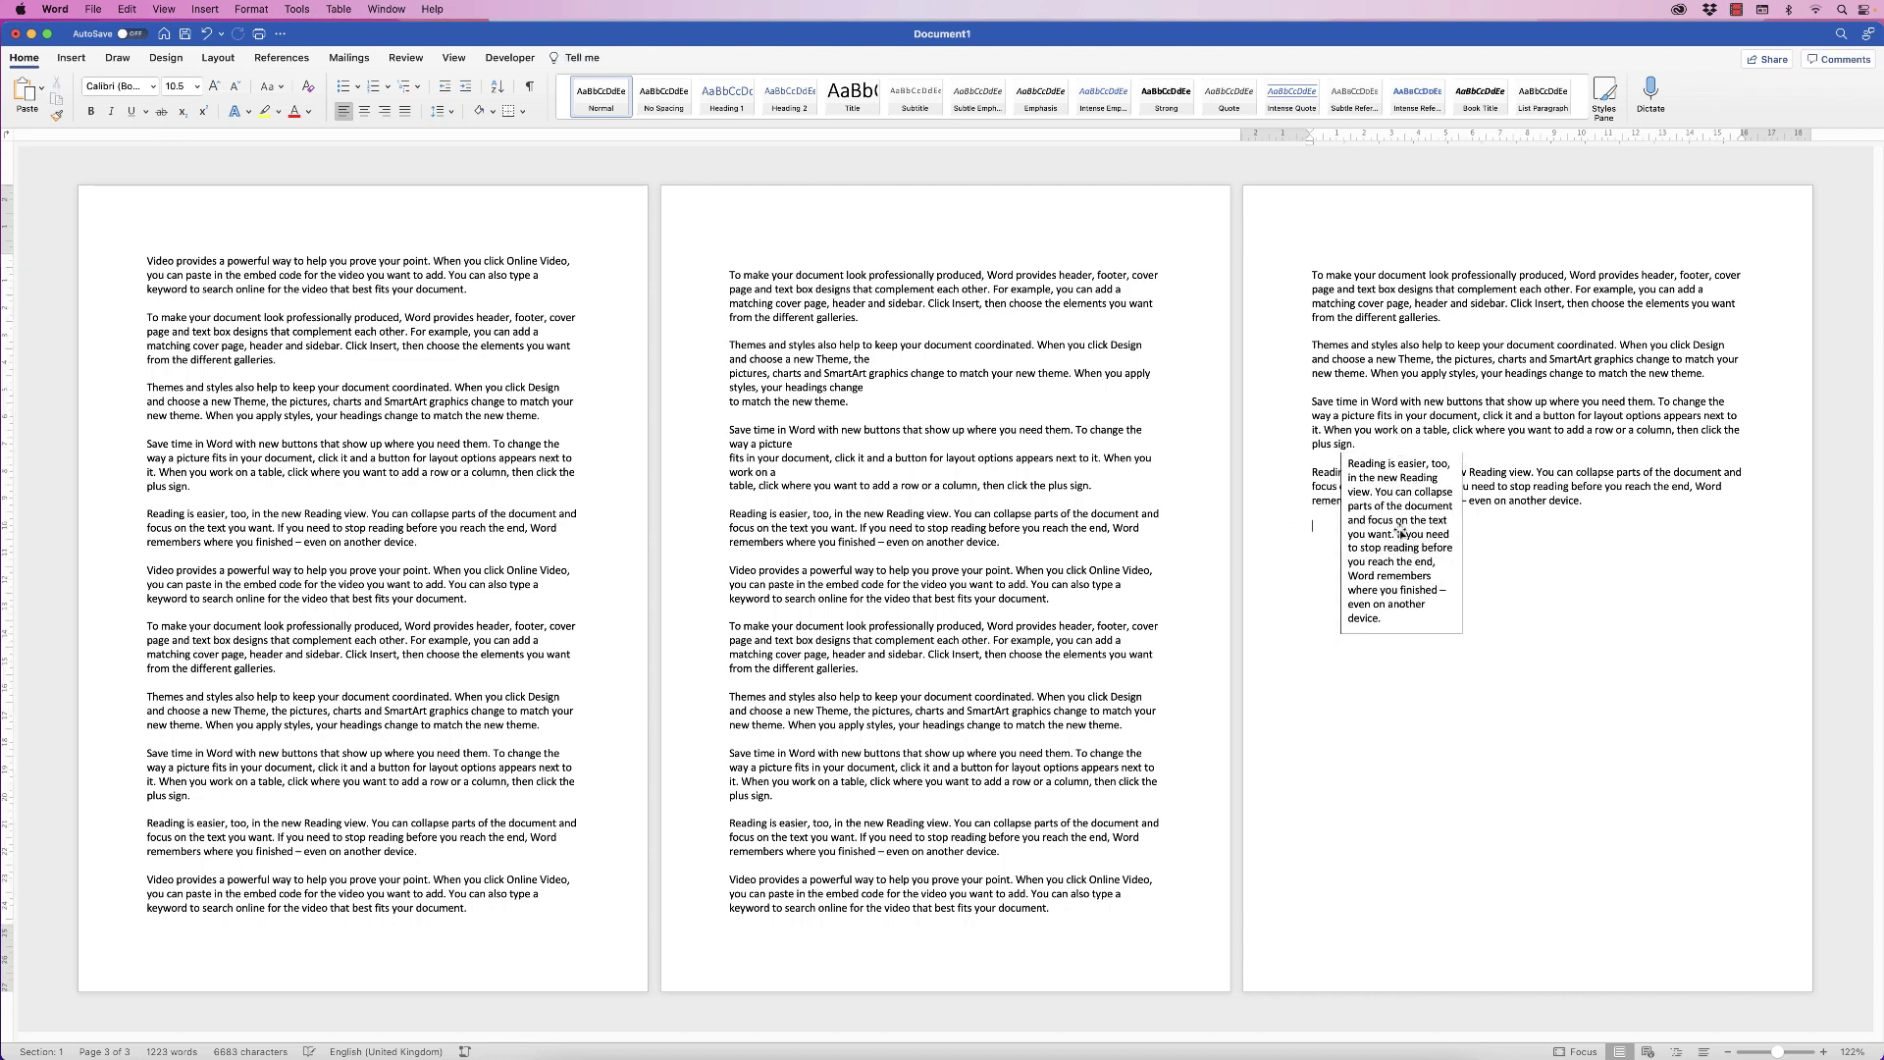
{"action": "left_click_drag", "start_coordinate": [1401, 533], "coordinate": [1386, 569]}
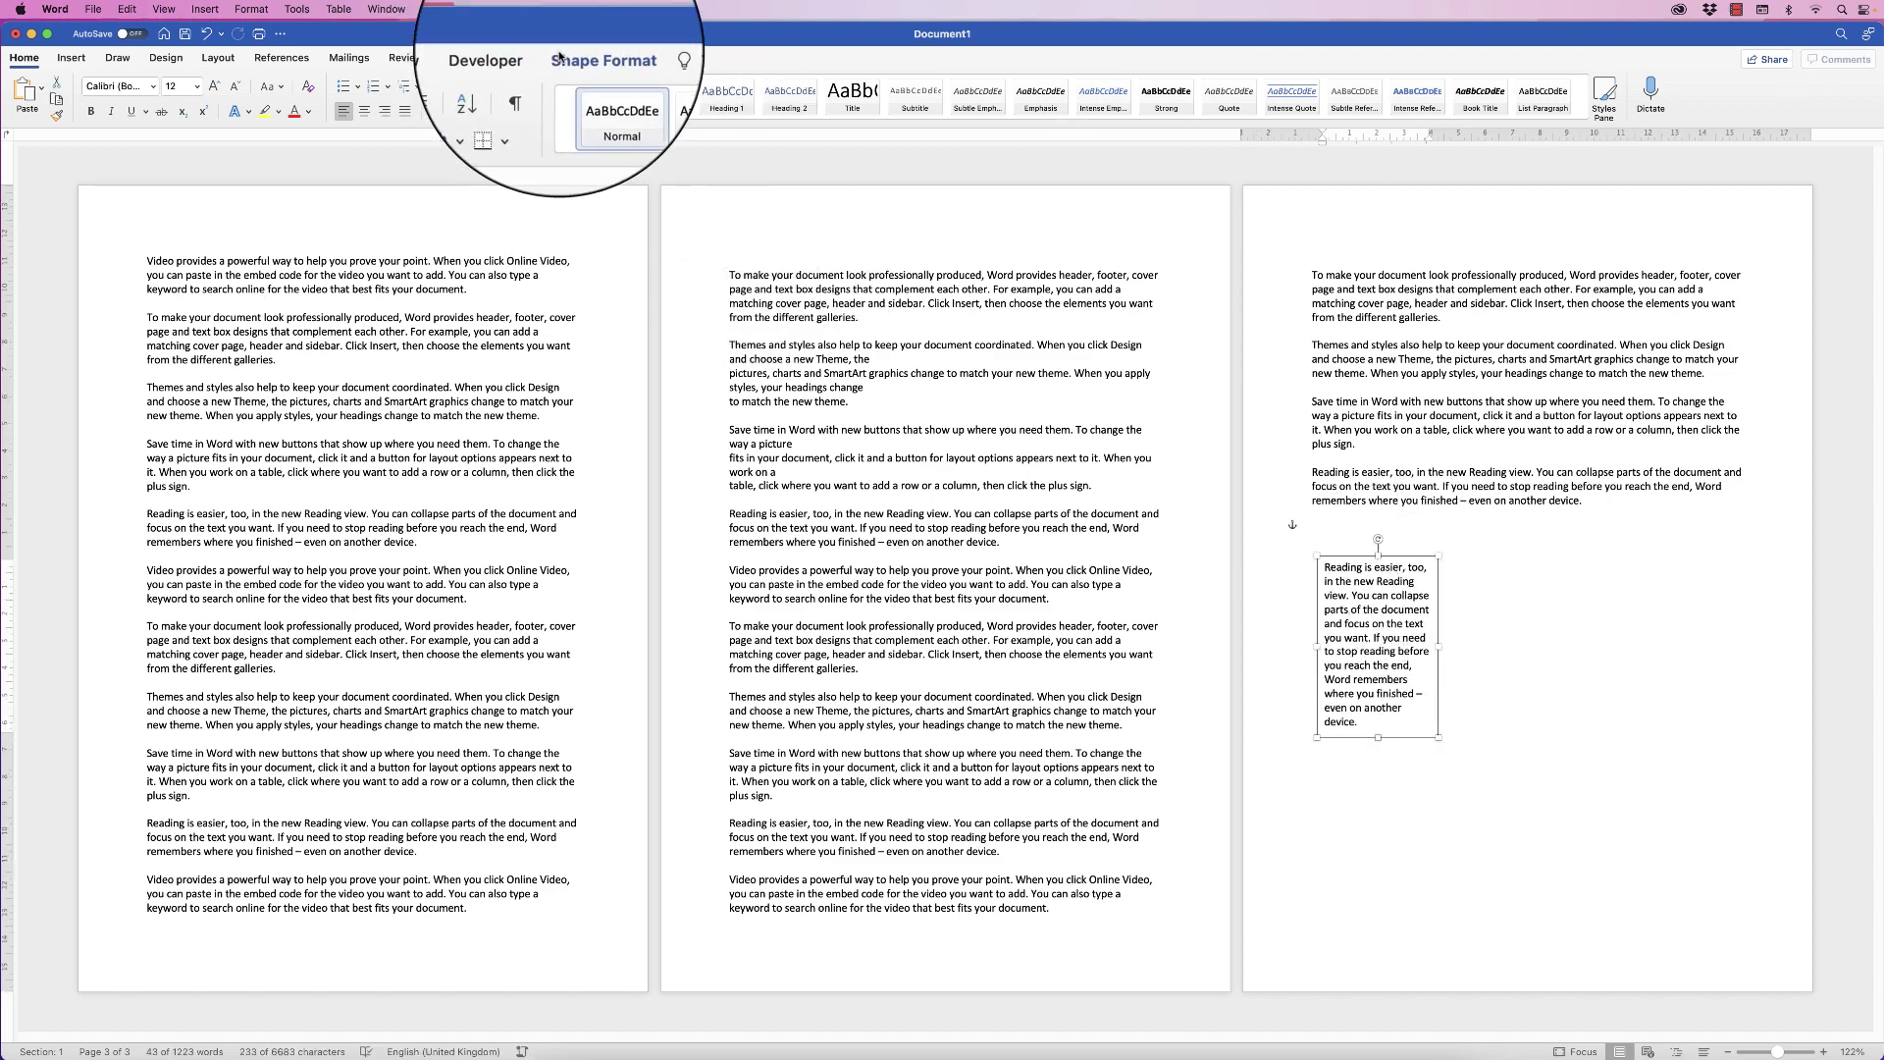
- Remove the outline and fill from the text box on page 3 and move it slightly up toward the paragraph above
{"action": "left_click", "coordinate": [589, 58]}
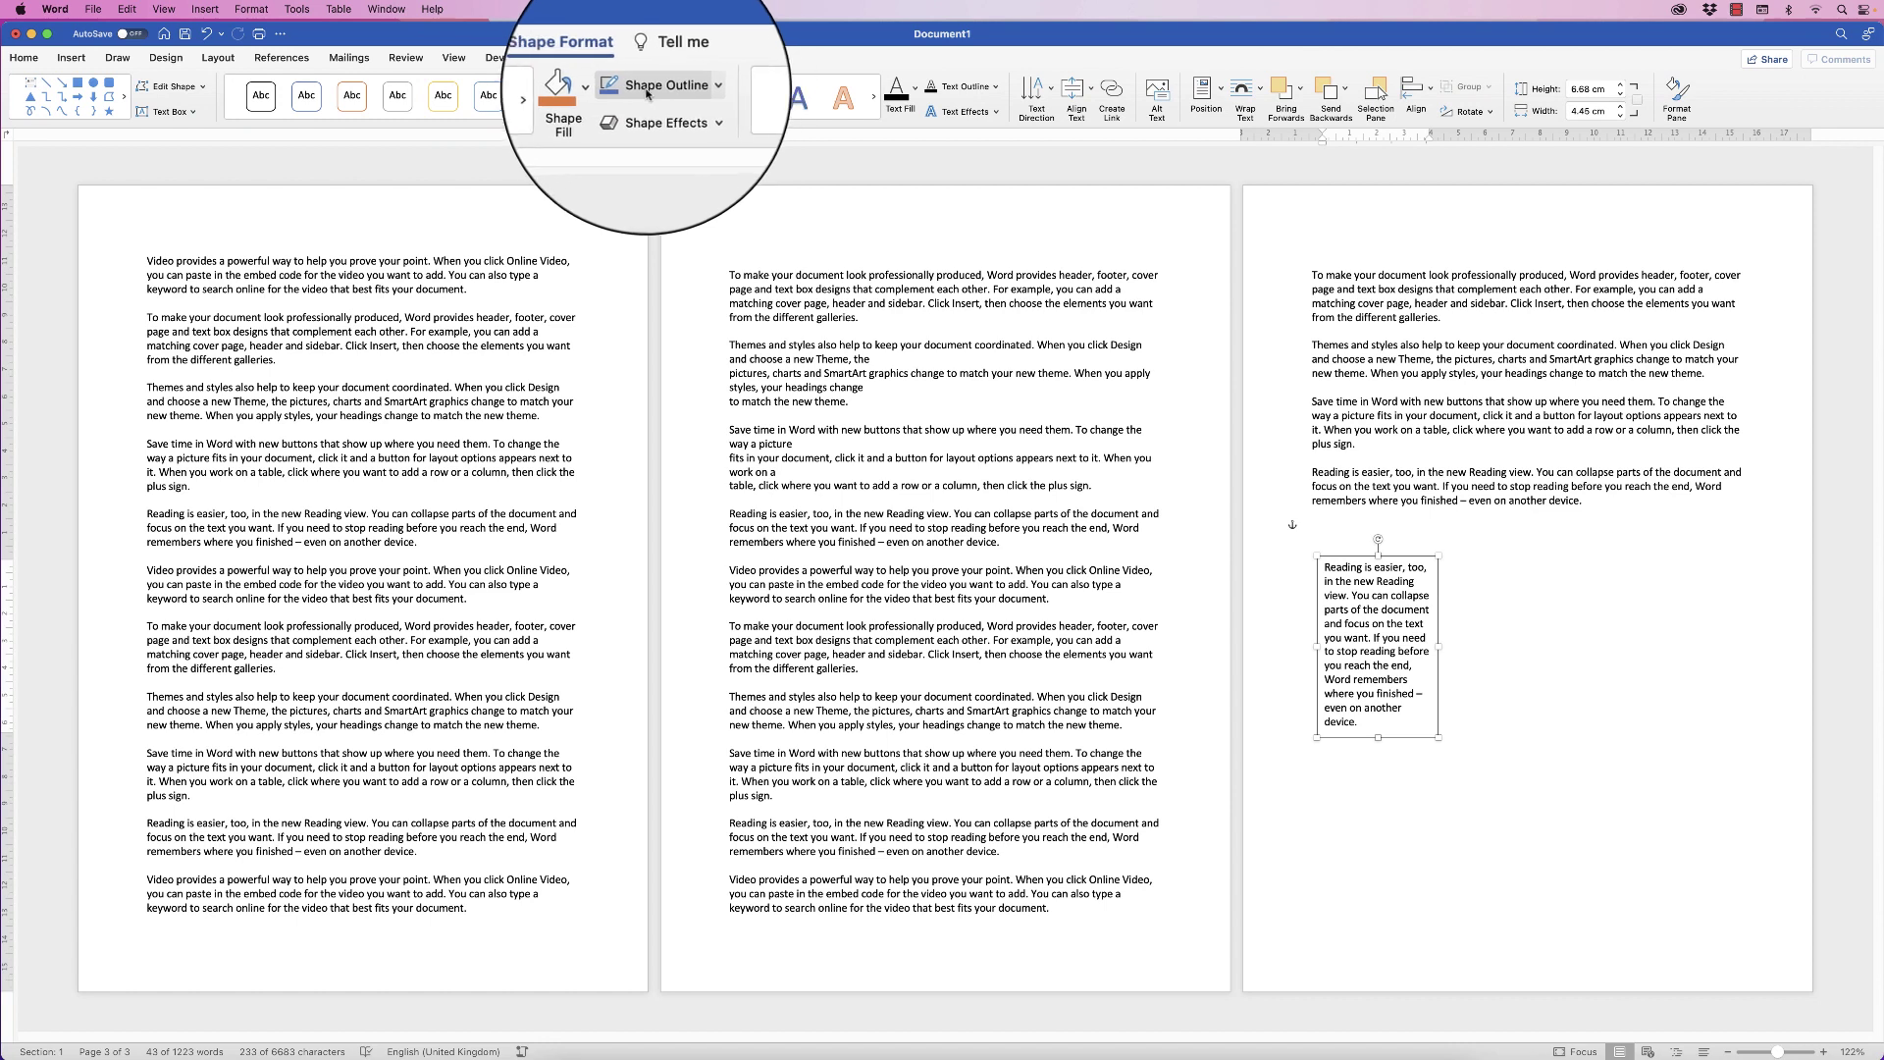
{"action": "left_click", "coordinate": [694, 90]}
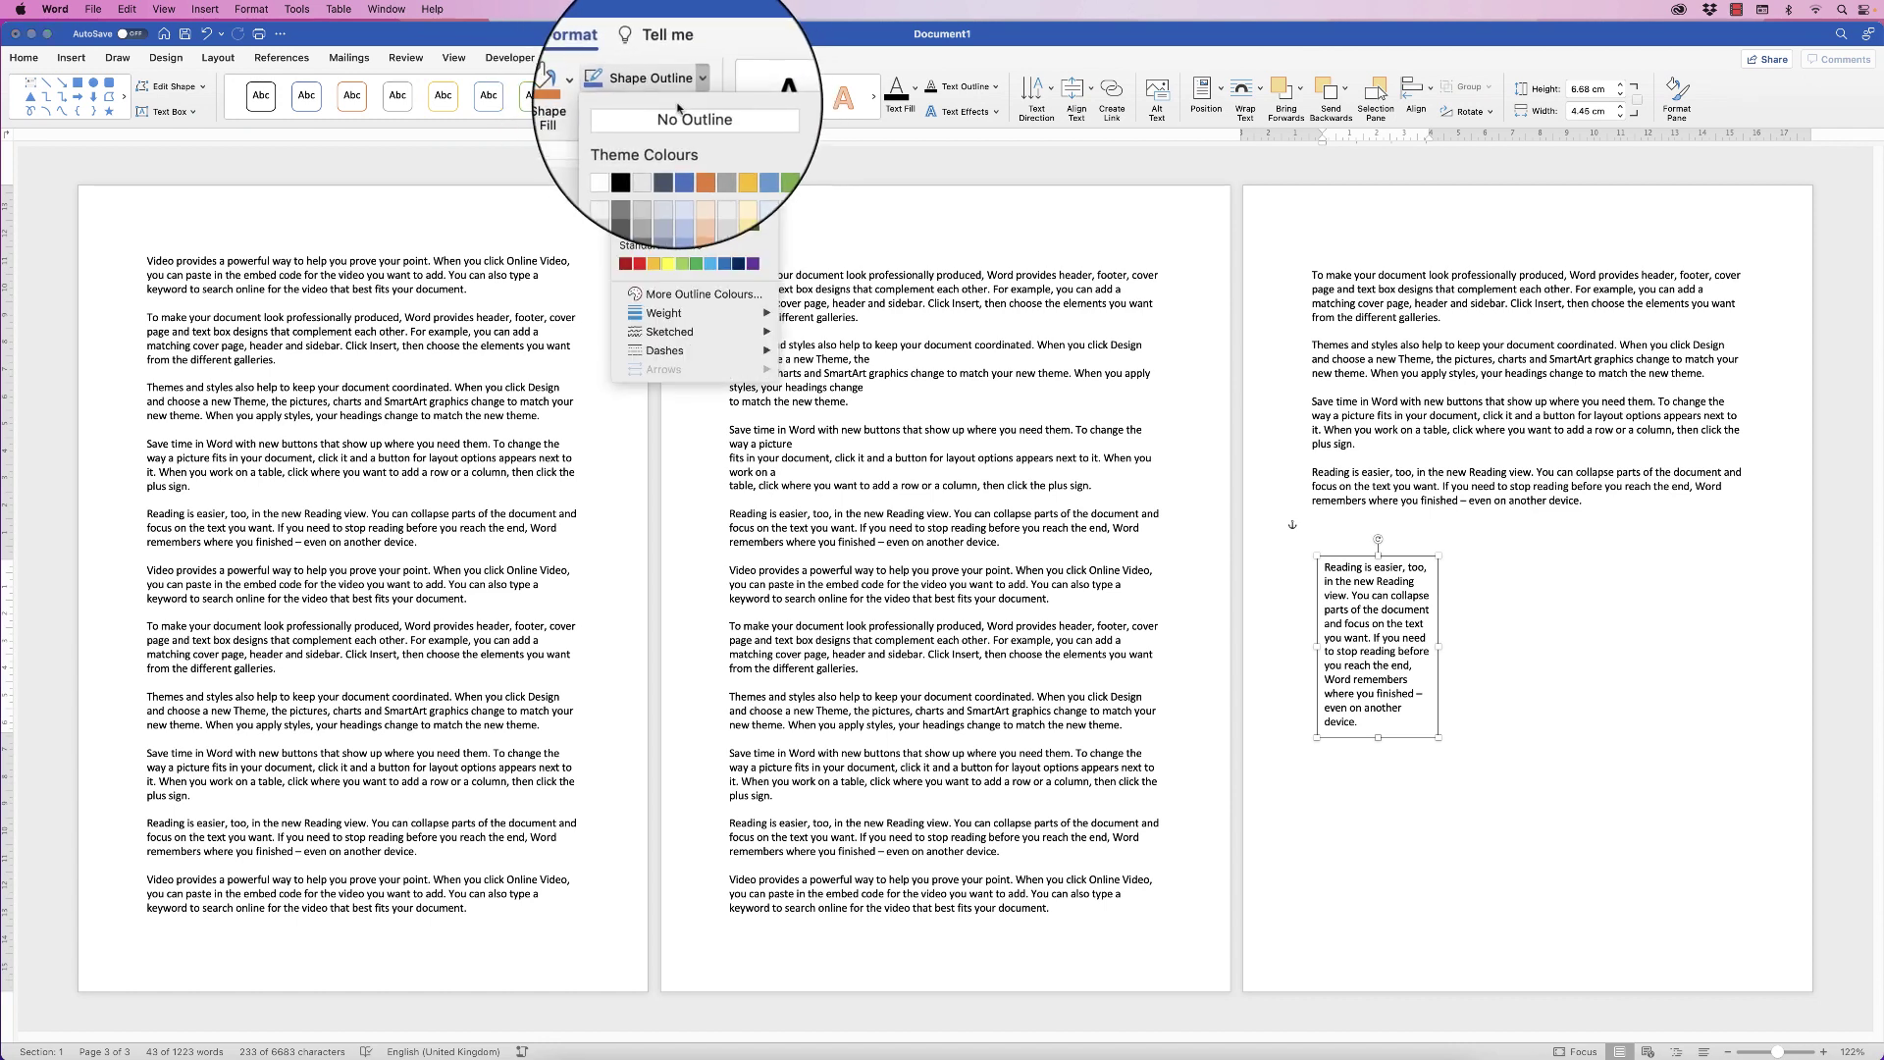
{"action": "left_click", "coordinate": [694, 90]}
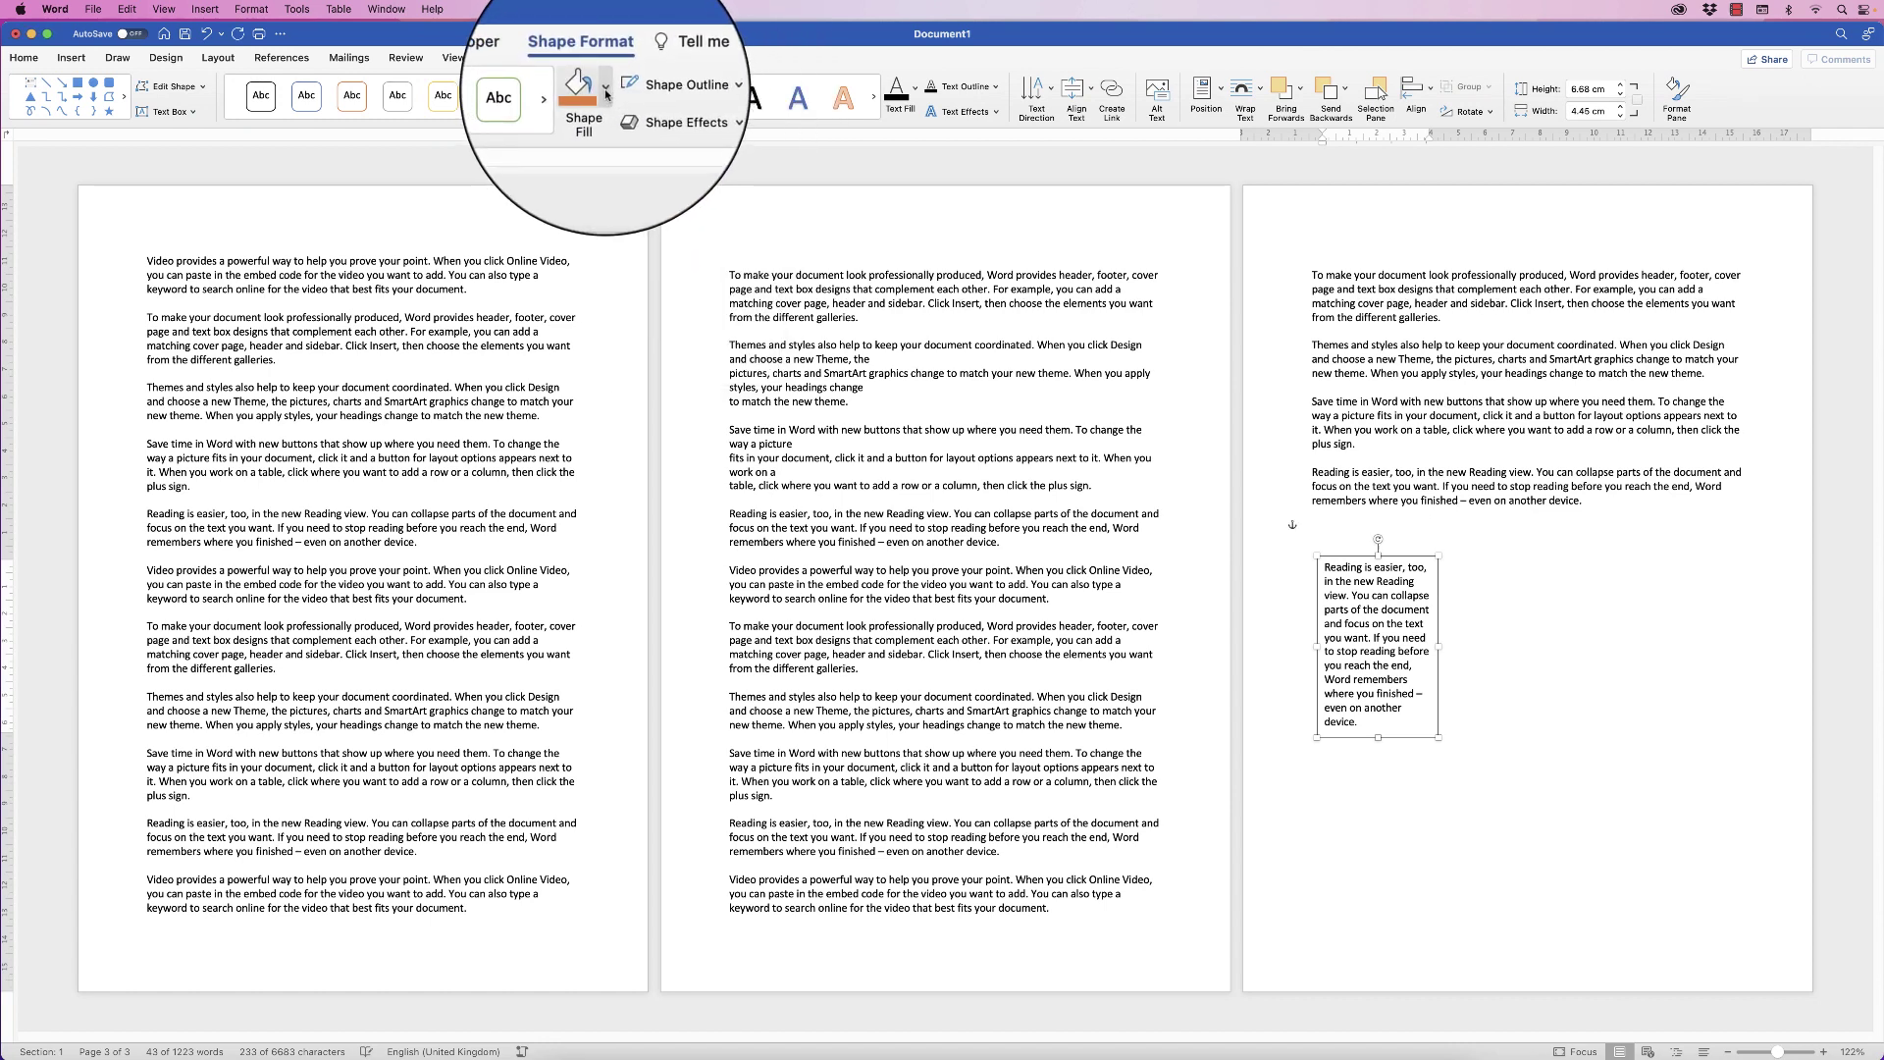
{"action": "left_click", "coordinate": [606, 90]}
{"action": "left_click", "coordinate": [604, 120]}
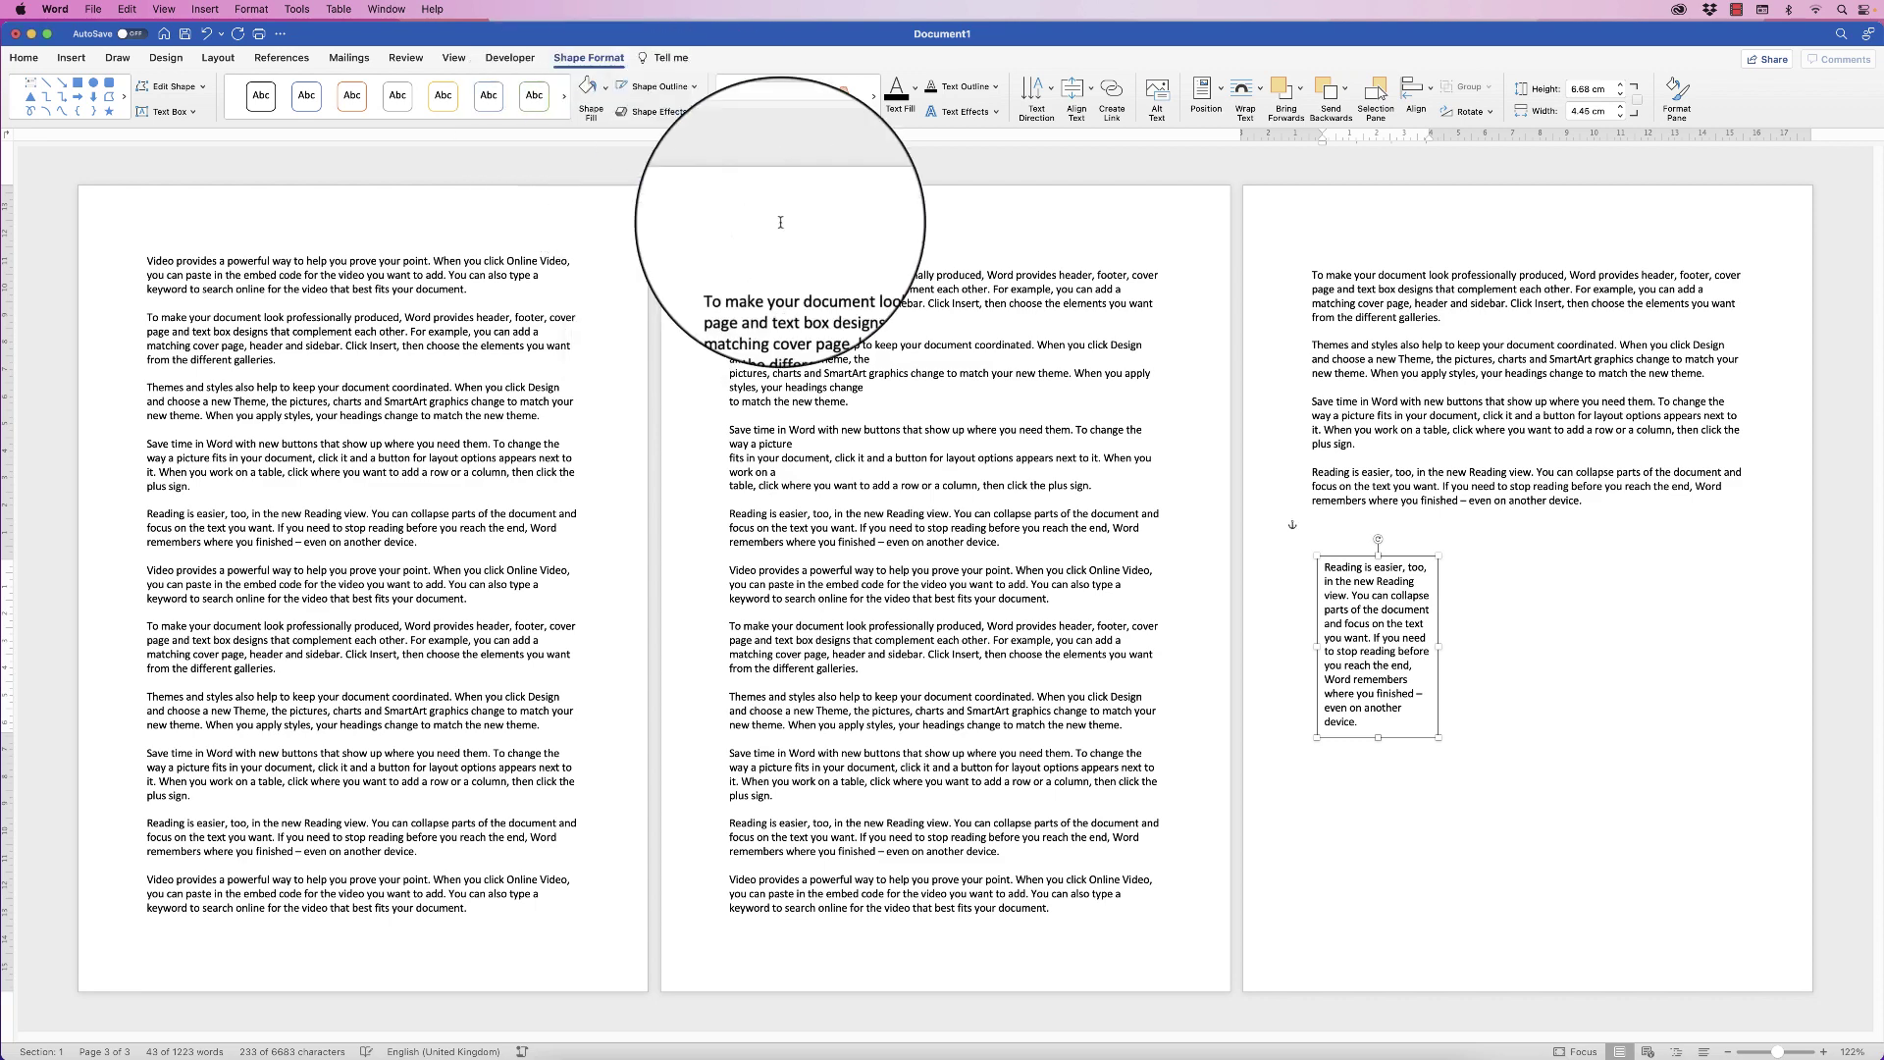
{"action": "left_click_drag", "start_coordinate": [1367, 664], "coordinate": [1401, 638]}
{"action": "left_click", "coordinate": [1510, 604]}
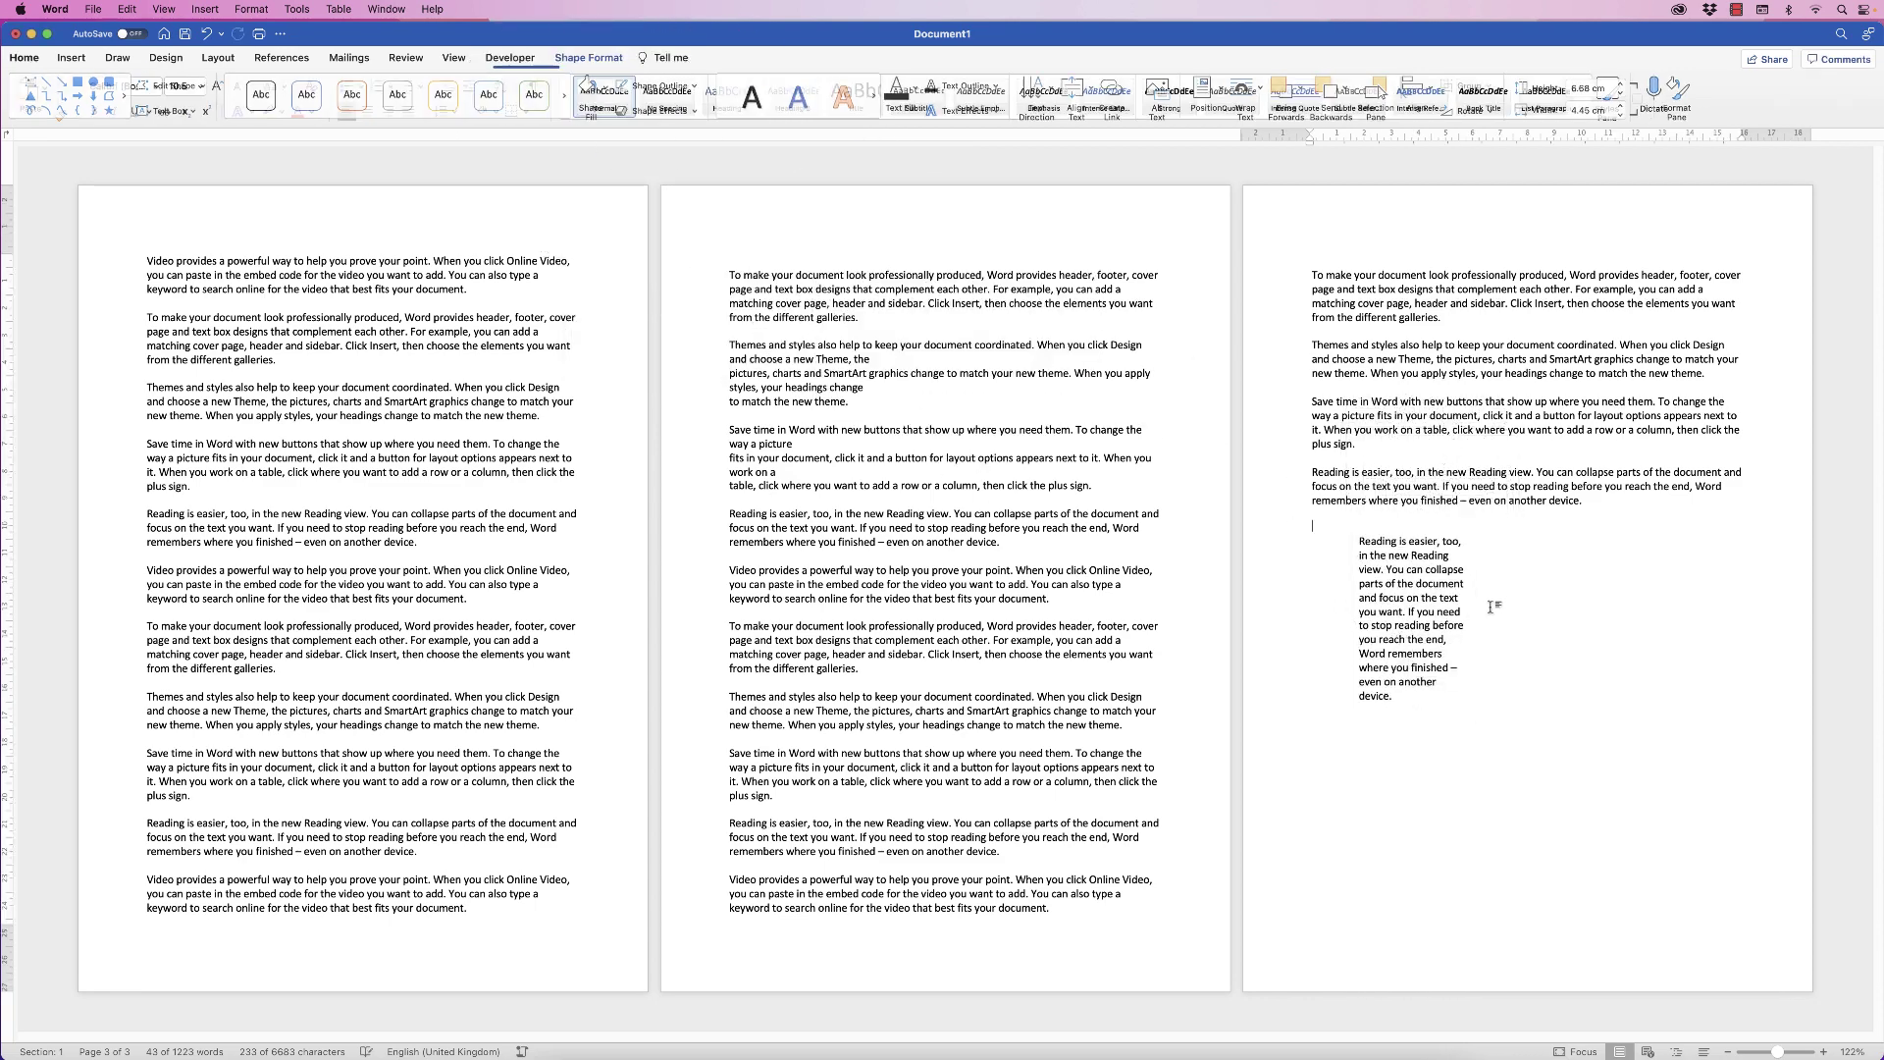
- Format all the text in the page 3 text box as Abadi MT, size 14
{"action": "left_click", "coordinate": [1414, 604]}
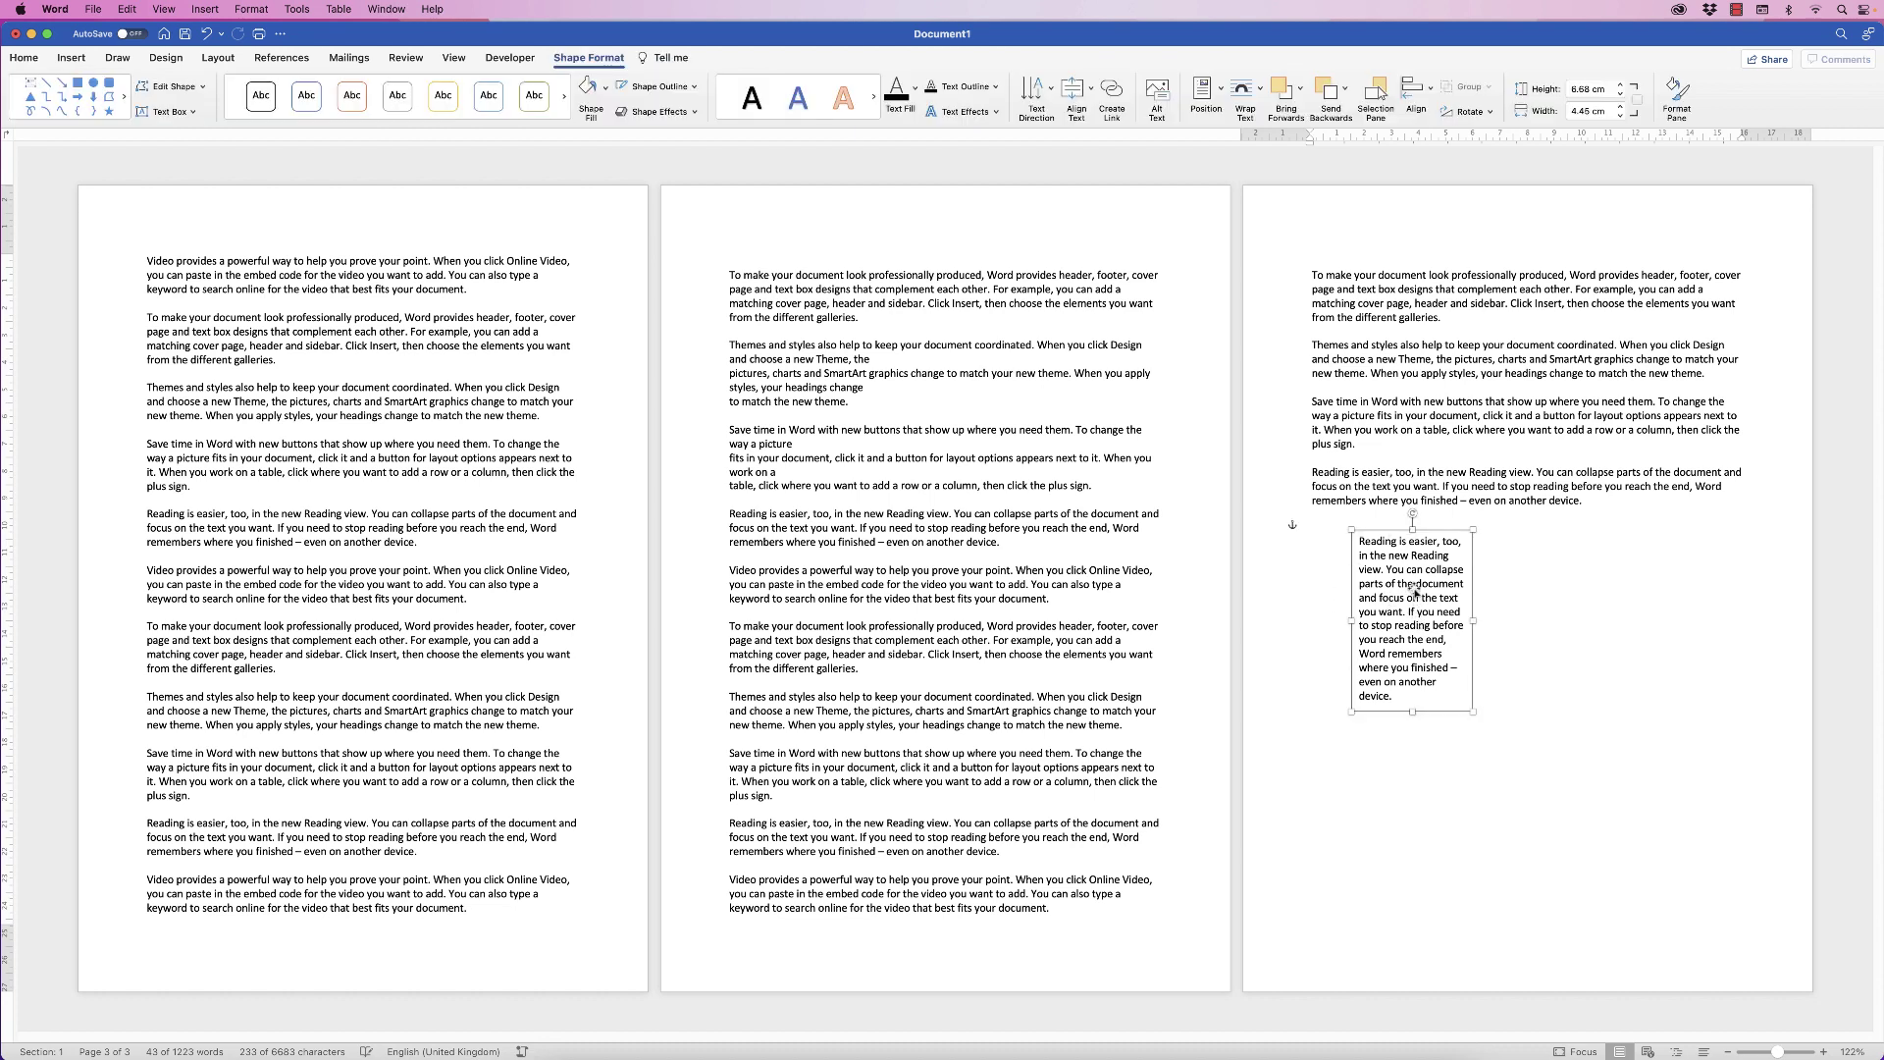
{"action": "left_click", "coordinate": [1402, 698]}
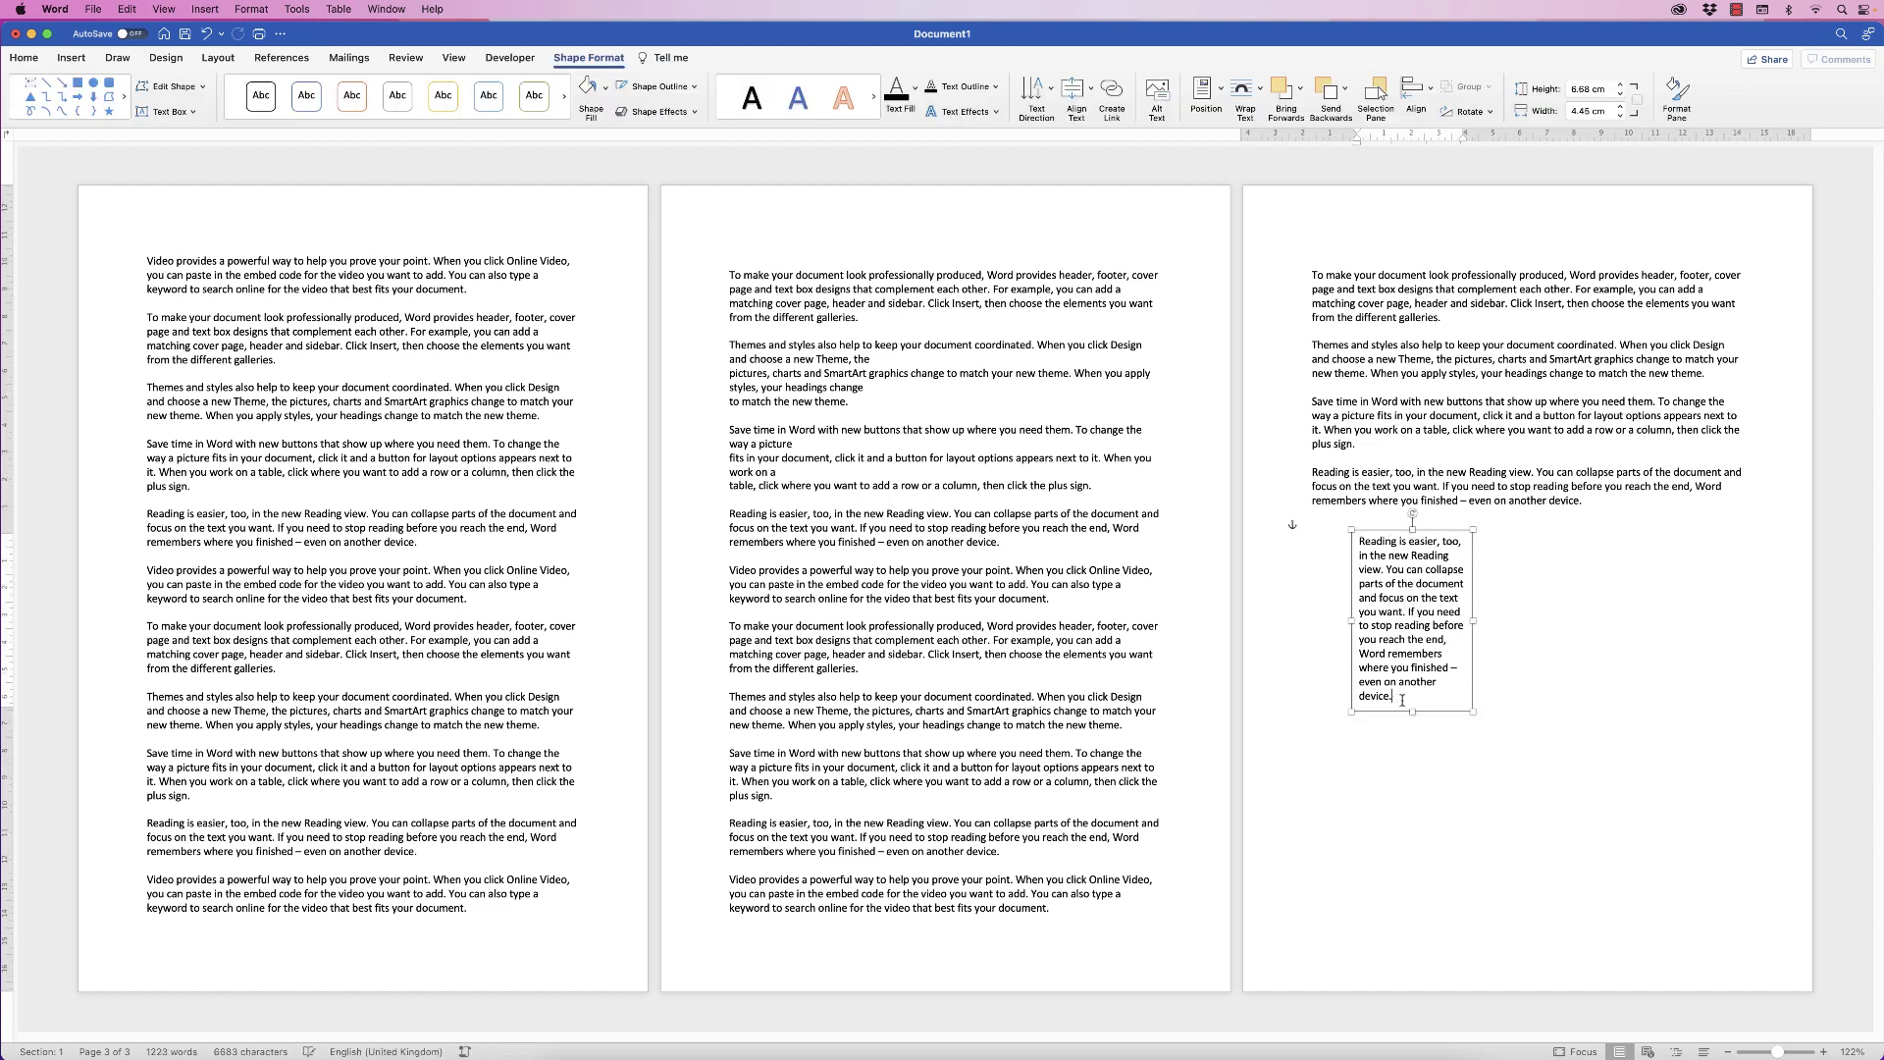
{"action": "key", "text": "super+a"}
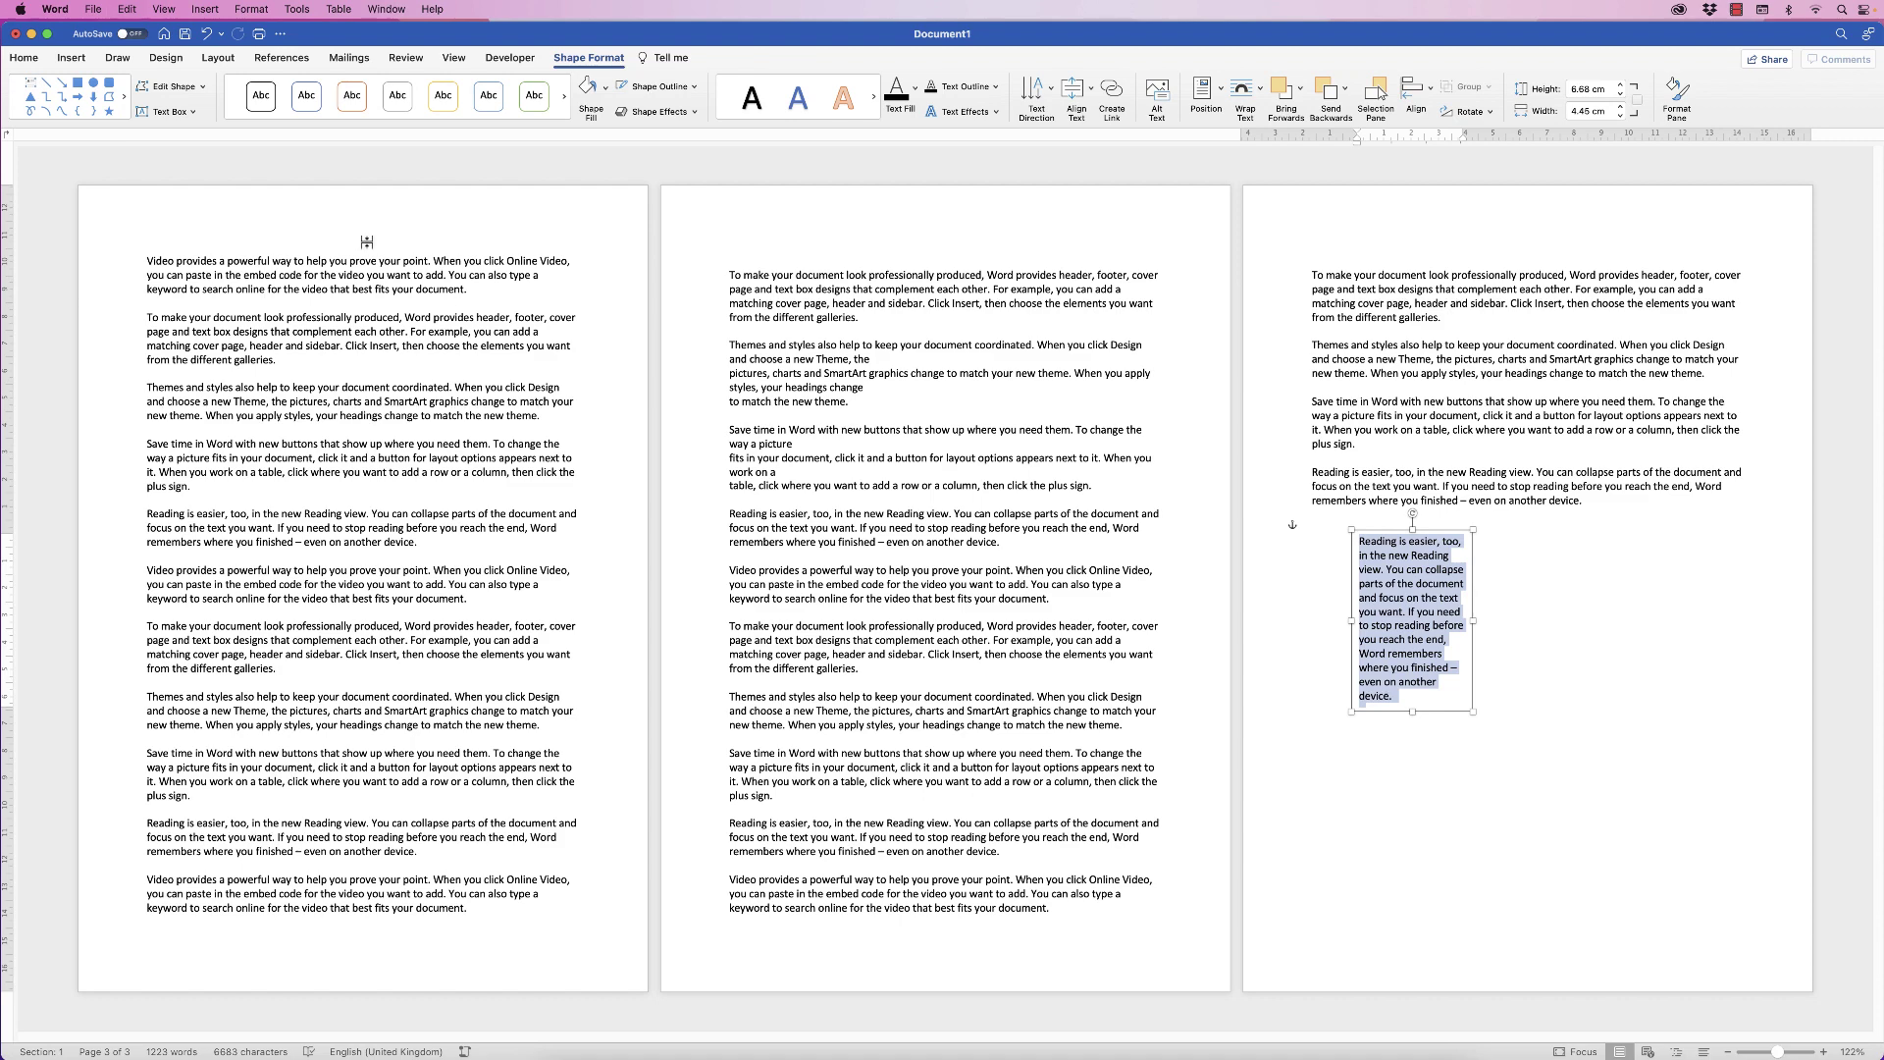
{"action": "left_click", "coordinate": [25, 58]}
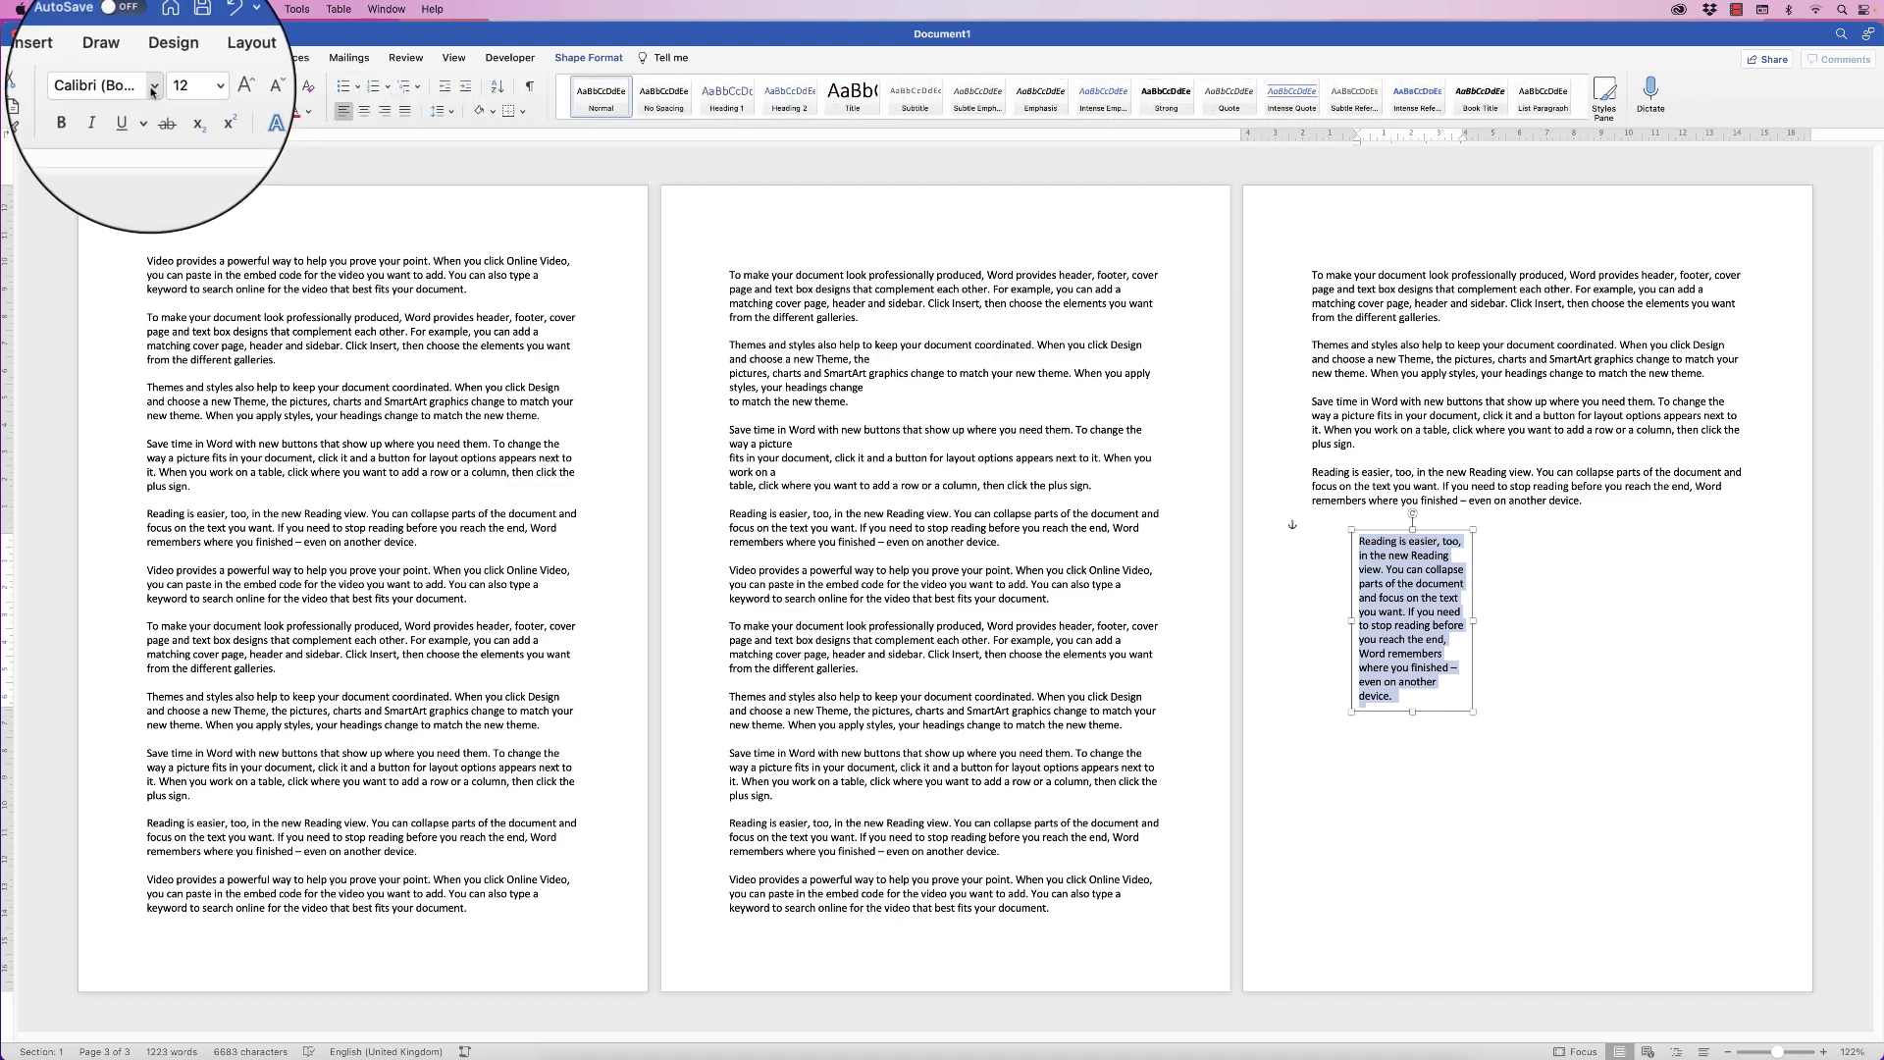
{"action": "left_click", "coordinate": [151, 89]}
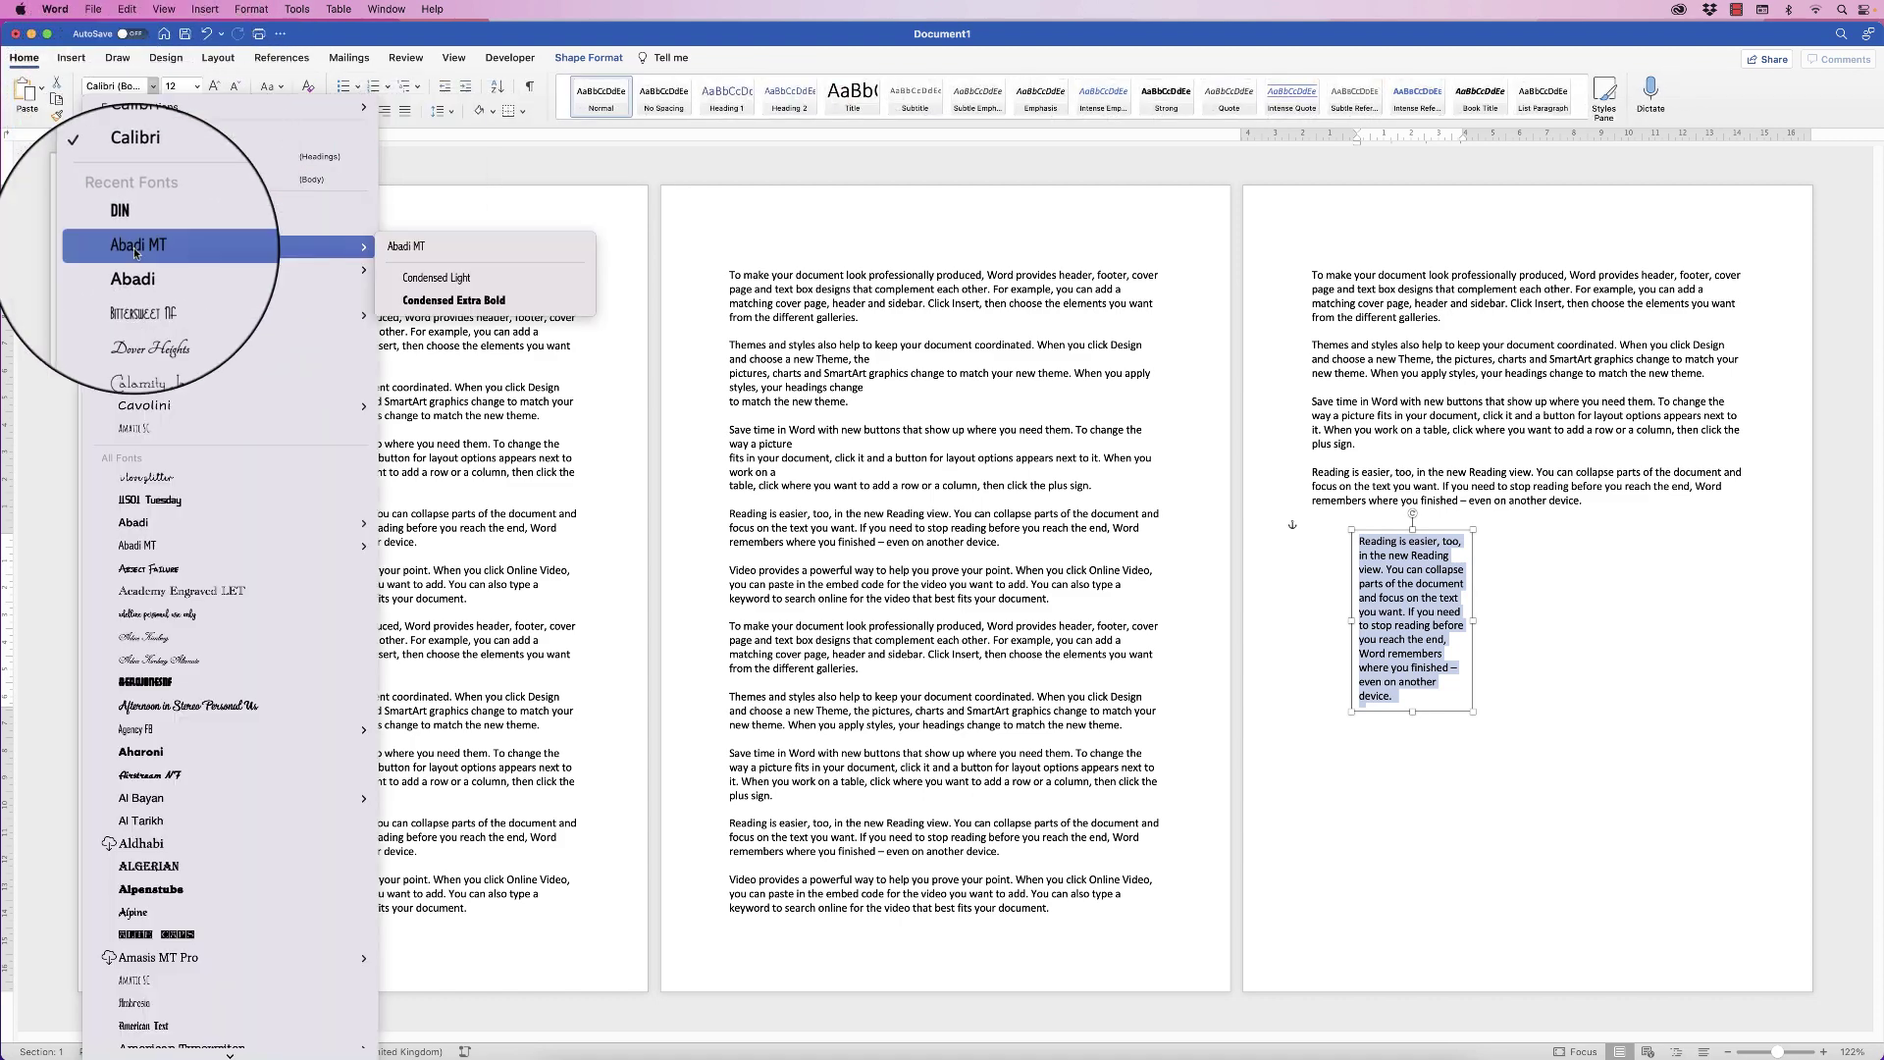
{"action": "key", "text": "Escape"}
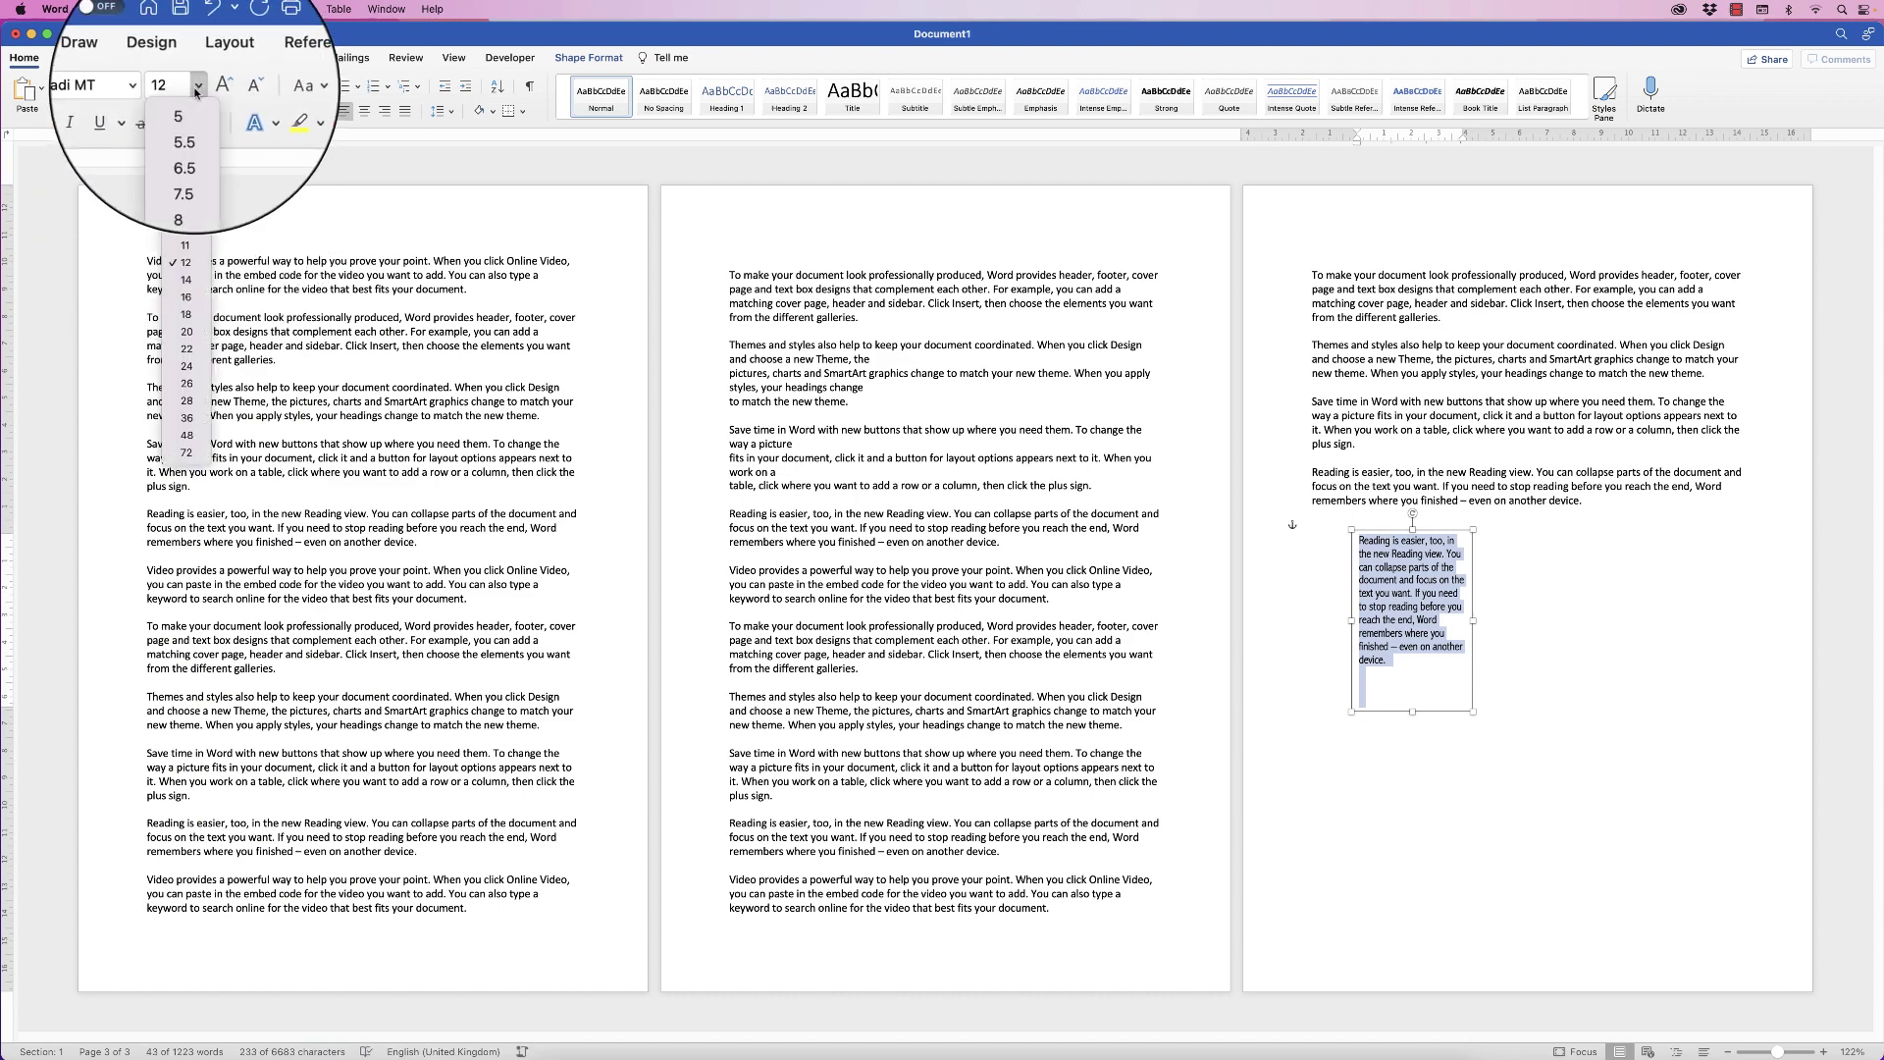
{"action": "left_click", "coordinate": [196, 86]}
{"action": "left_click", "coordinate": [182, 277]}
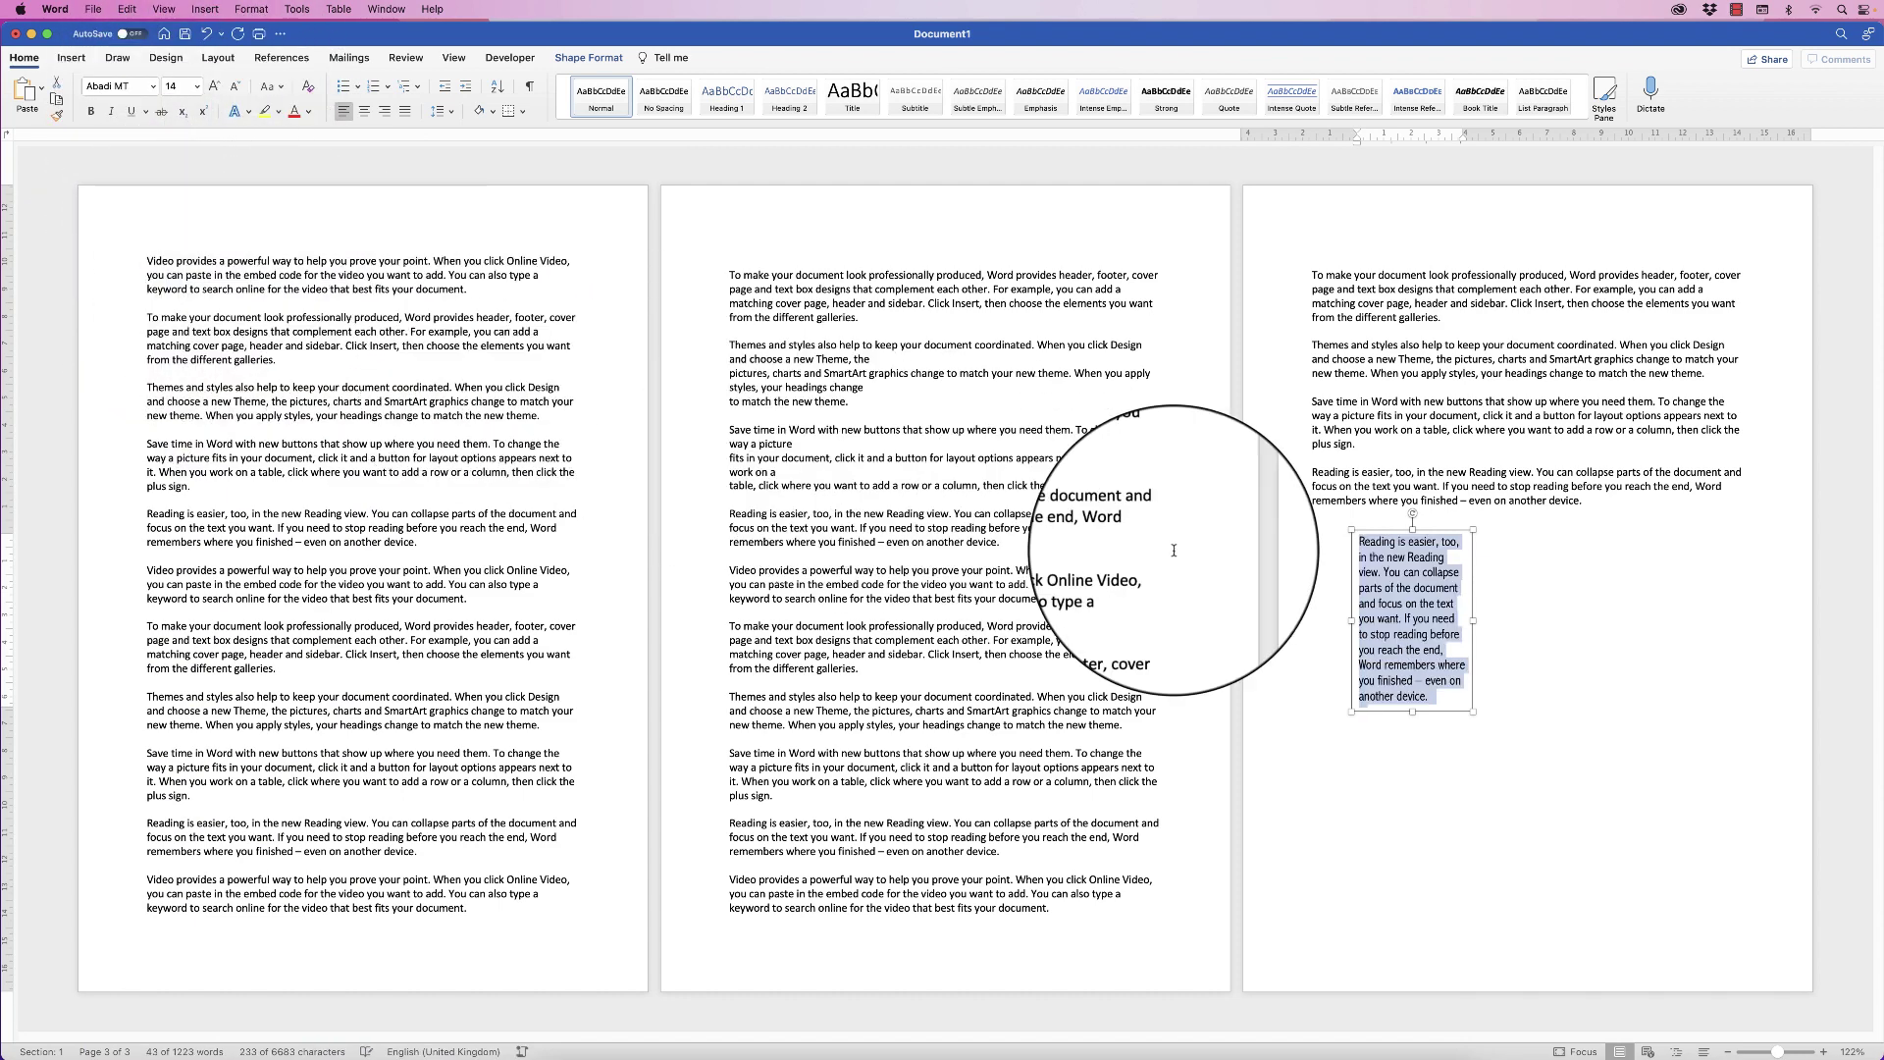
- Centre the text in the text box and adjust the box's size to fit it
{"action": "left_click_drag", "start_coordinate": [1475, 711], "coordinate": [1478, 703]}
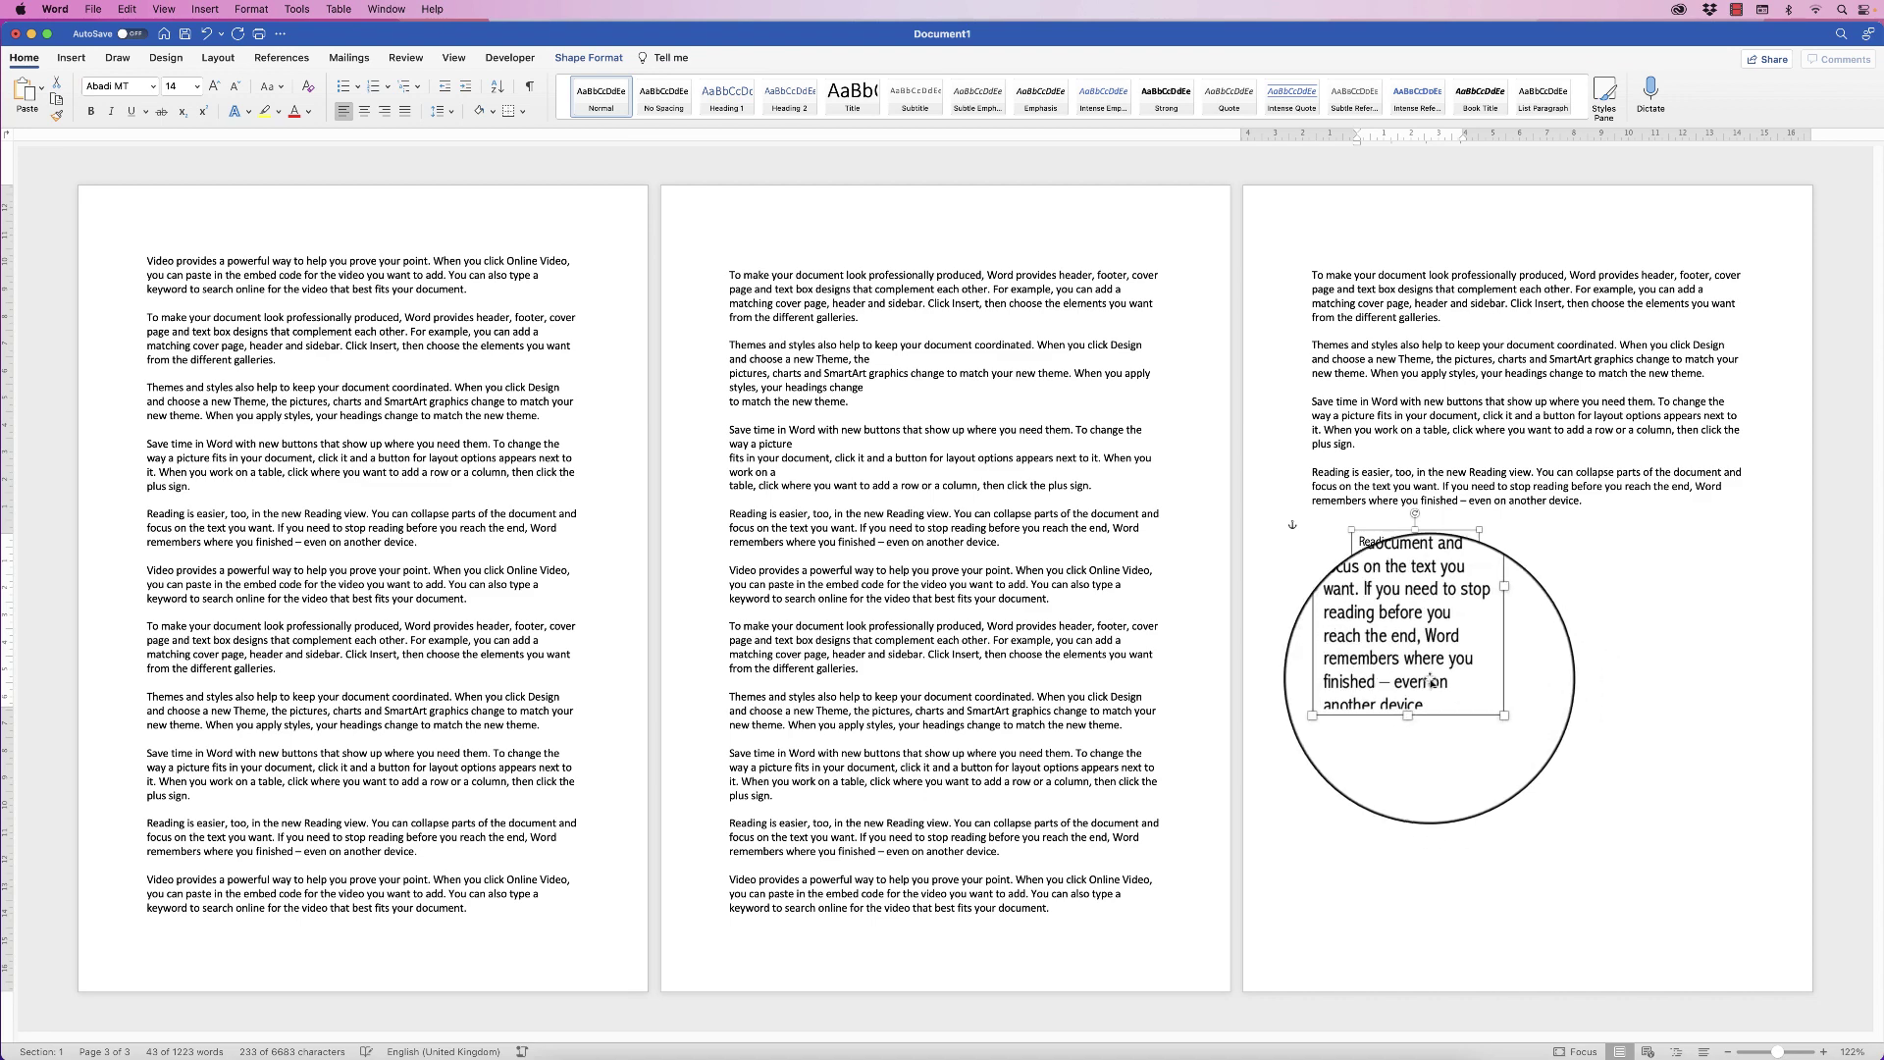
{"action": "left_click", "coordinate": [368, 115]}
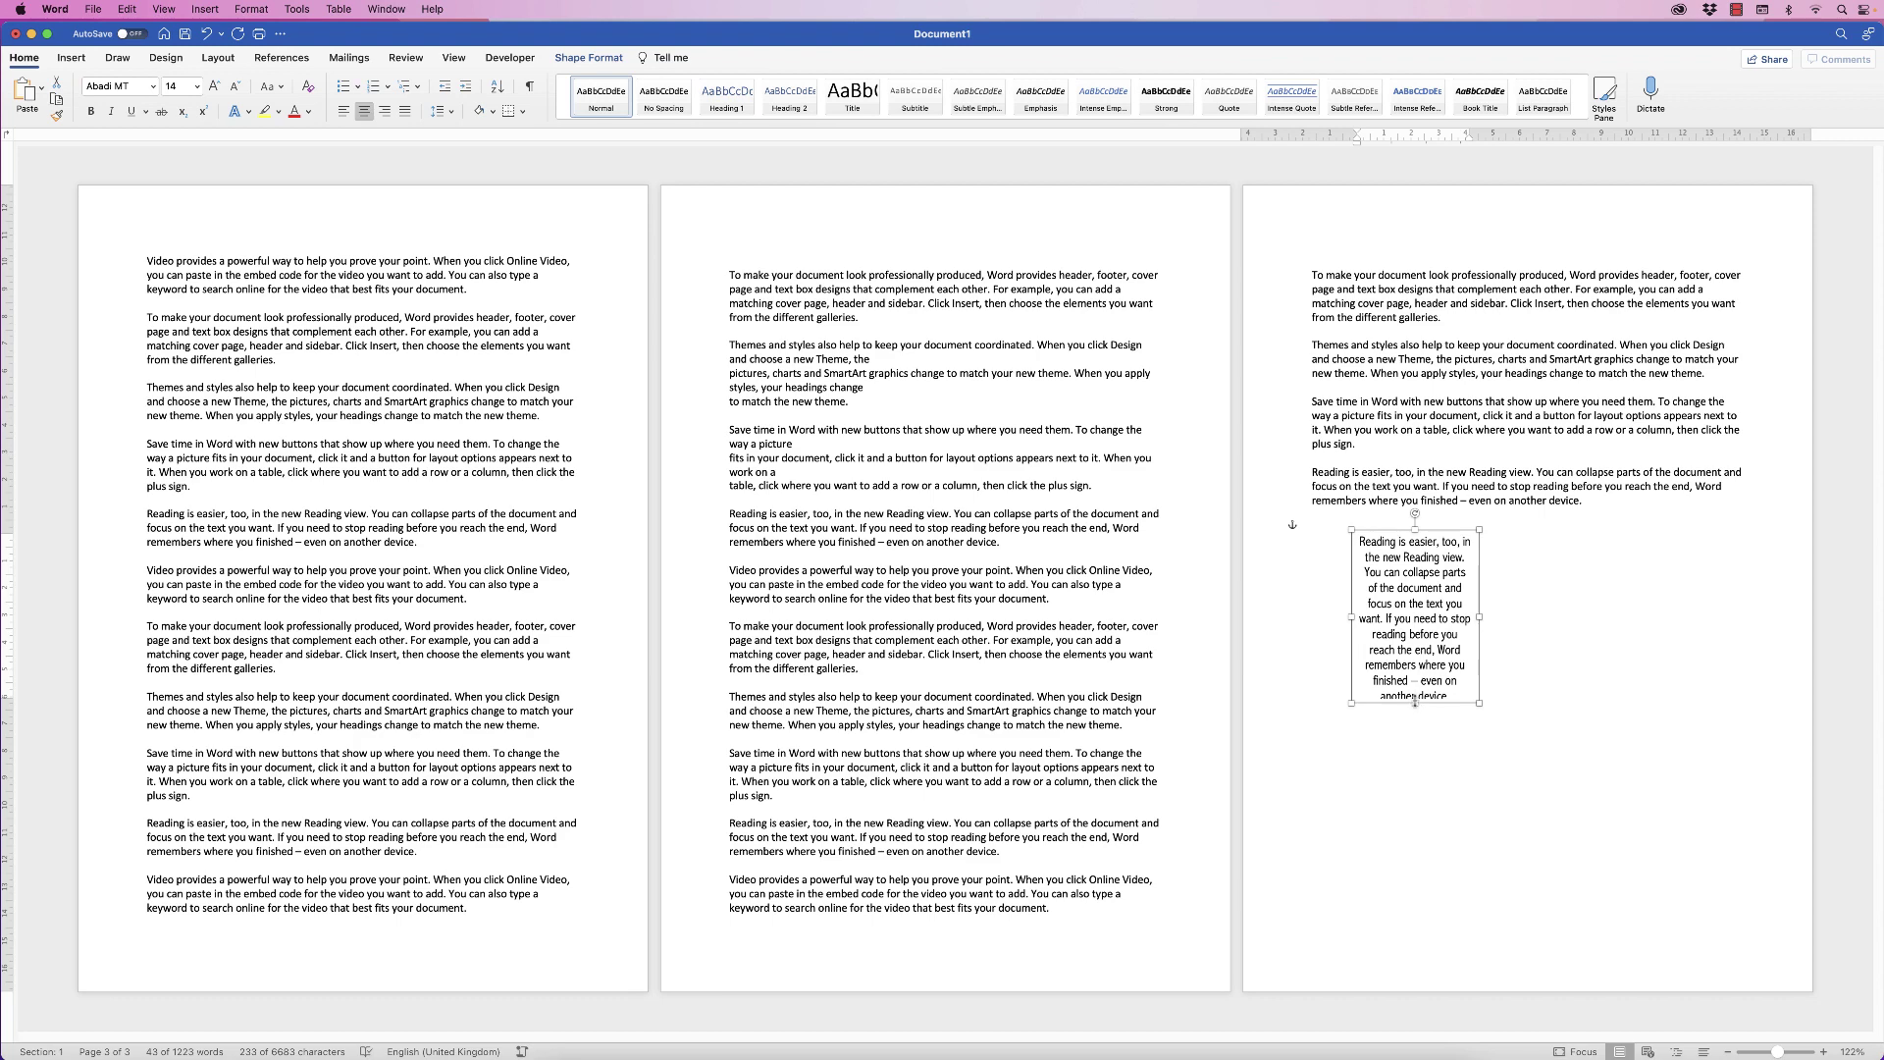
{"action": "left_click_drag", "start_coordinate": [1415, 702], "coordinate": [1415, 710]}
- Reshape the text box to about 5.08 cm high and 6.35 cm wide in the middle of page 2, with Top and Bottom wrapping
{"action": "left_click_drag", "start_coordinate": [1481, 620], "coordinate": [937, 548]}
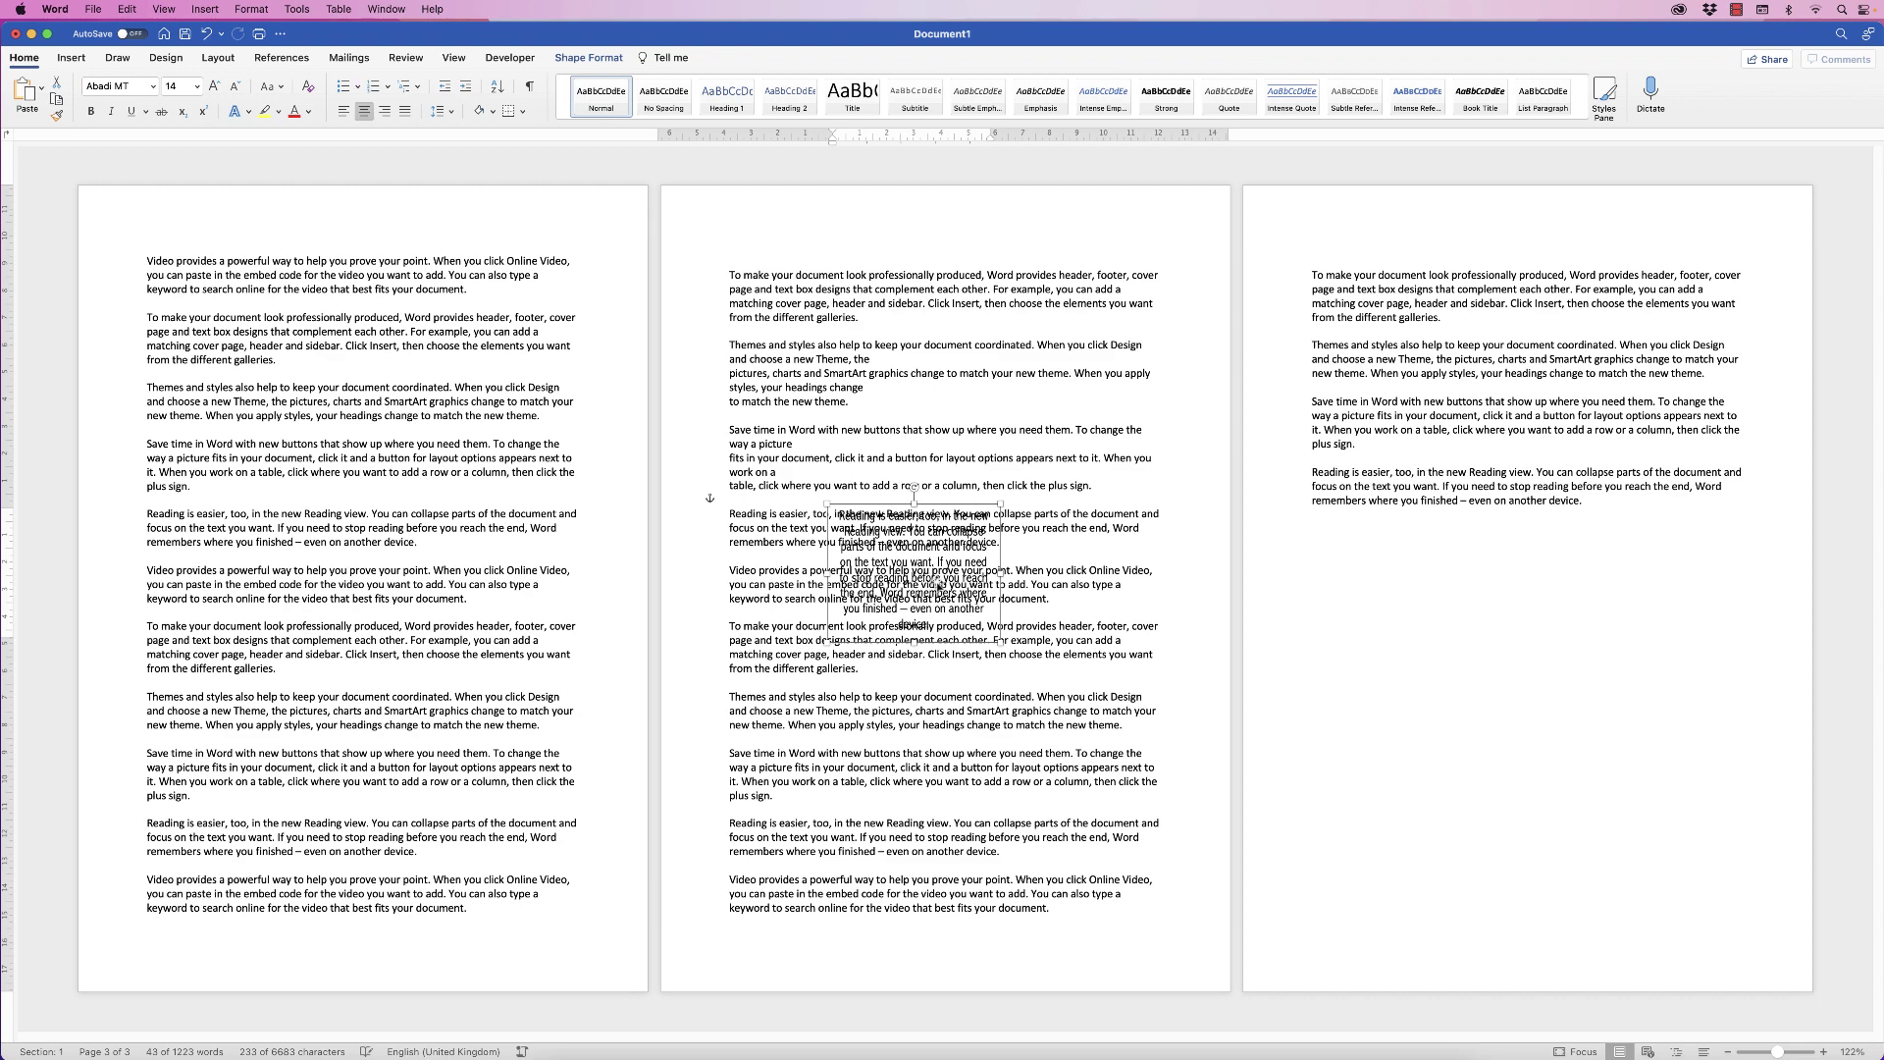
{"action": "mouse_move", "coordinate": [939, 586]}
{"action": "left_mouse_down"}
{"action": "mouse_move", "coordinate": [908, 587]}
{"action": "mouse_move", "coordinate": [927, 582]}
{"action": "left_mouse_up"}
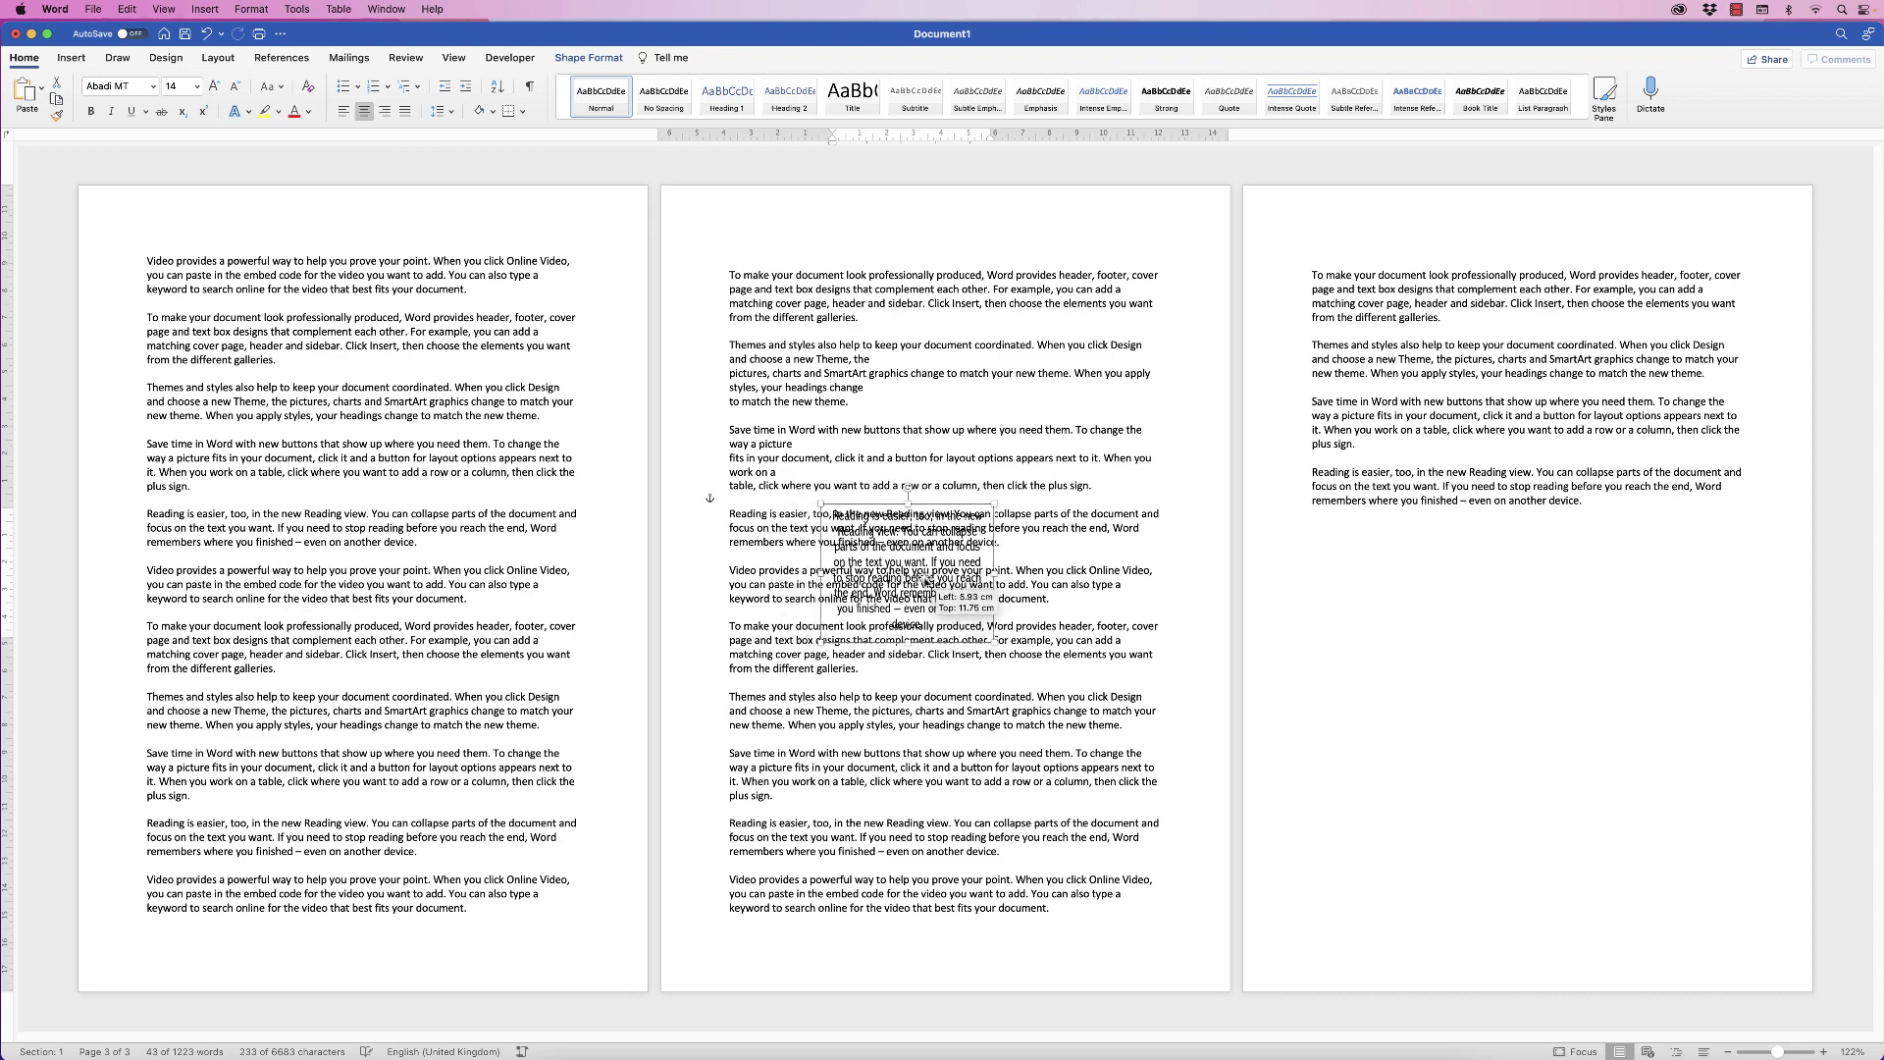
{"action": "left_click", "coordinate": [589, 57]}
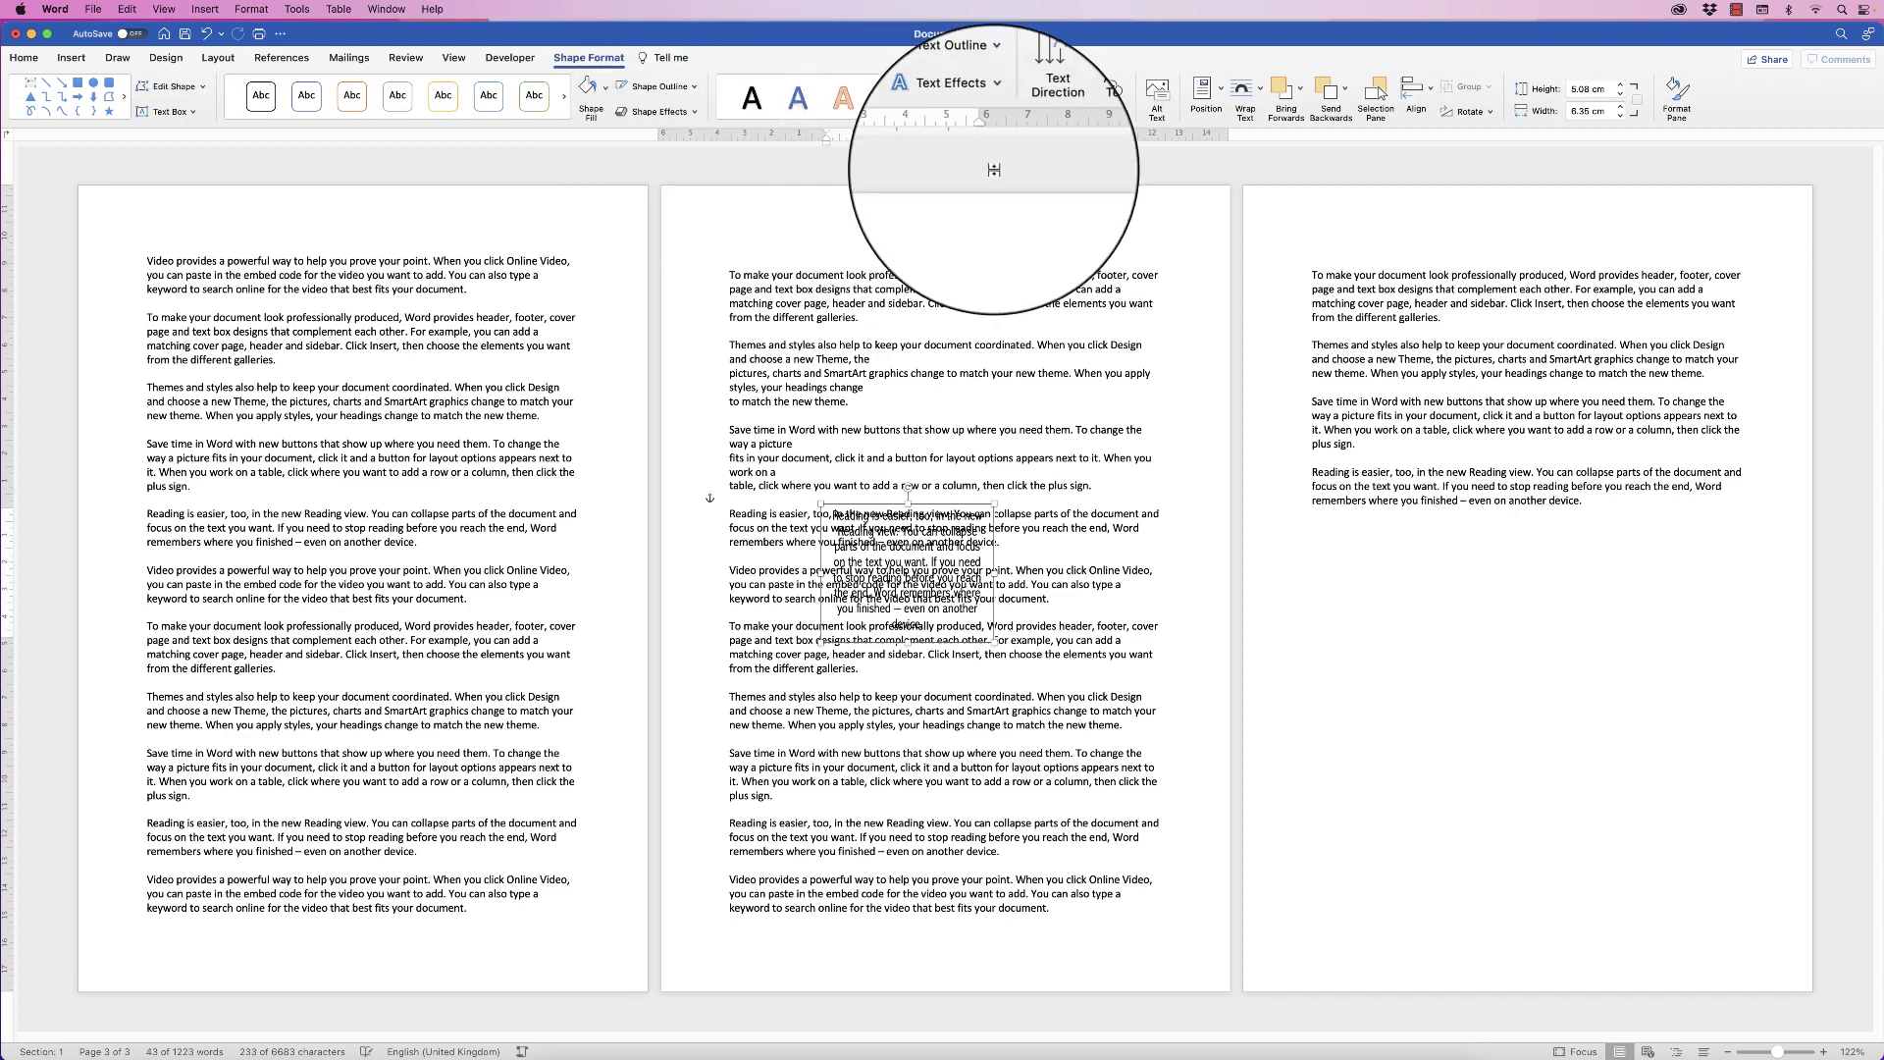
{"action": "left_click", "coordinate": [1261, 94]}
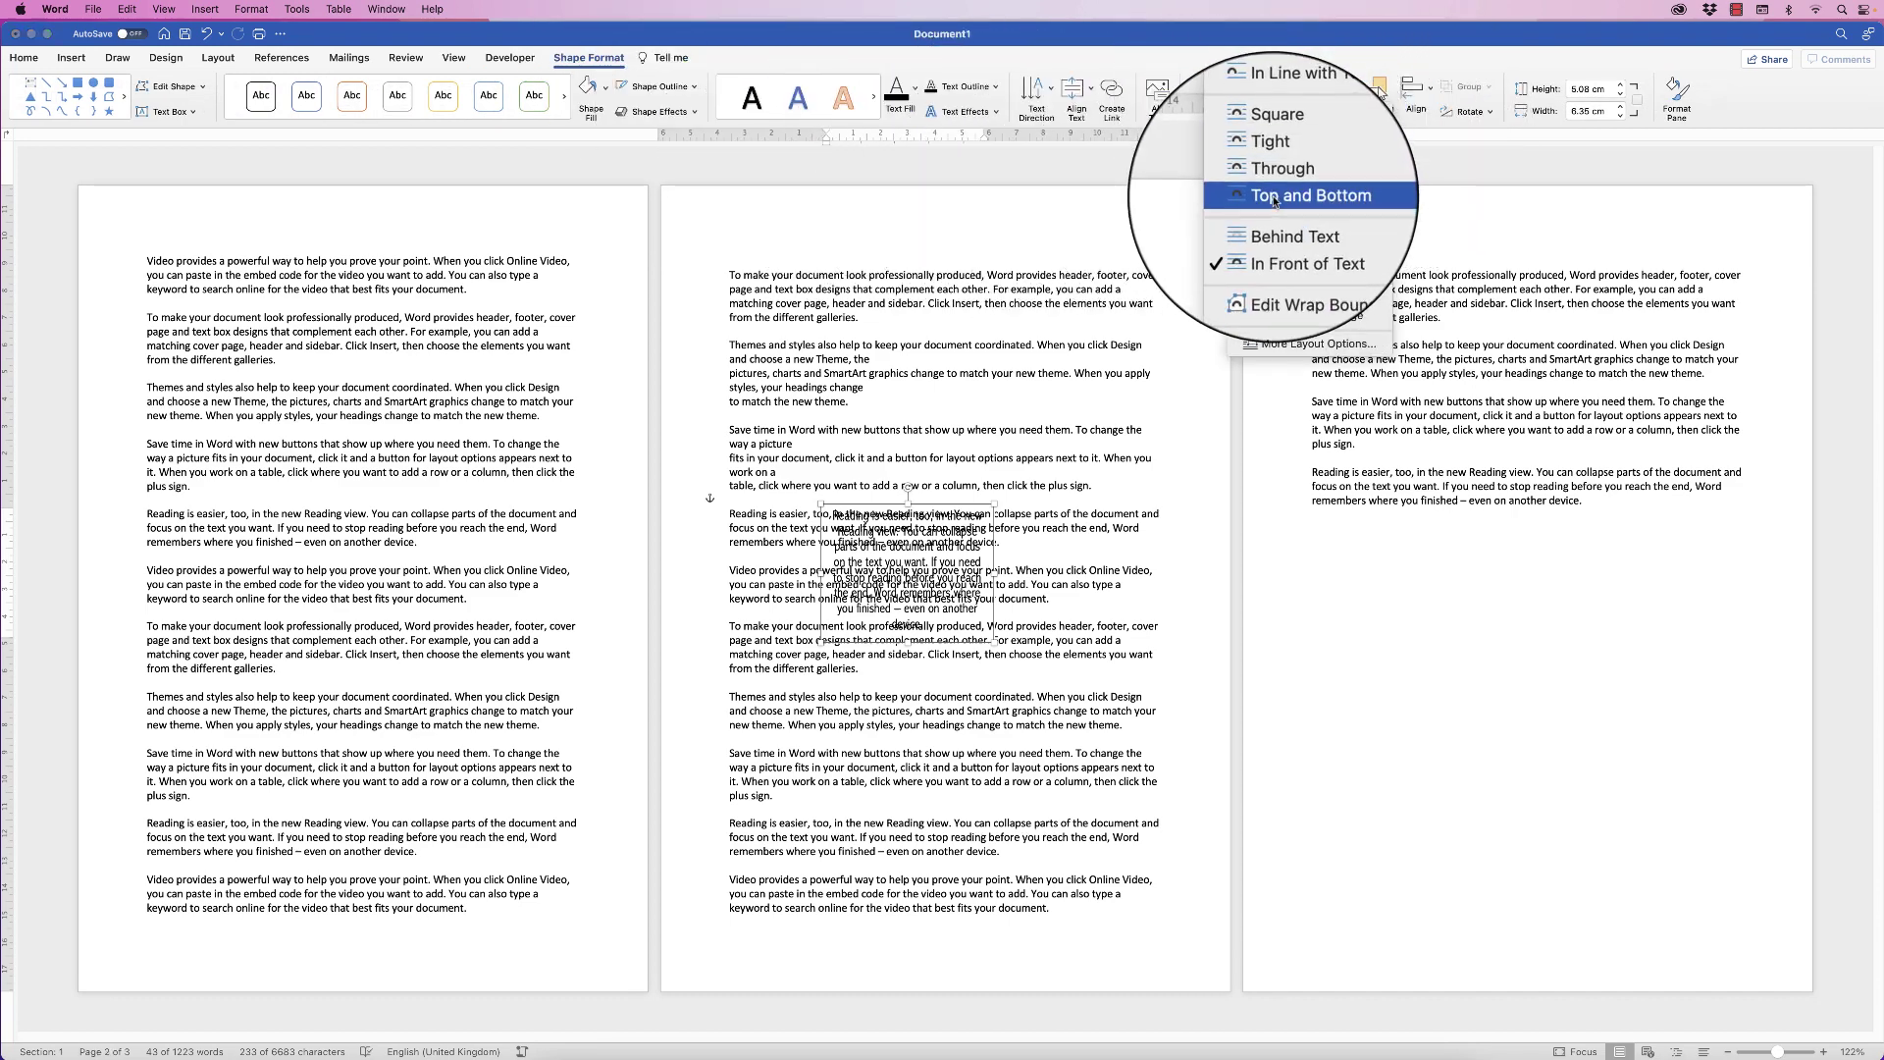
{"action": "left_click", "coordinate": [1280, 203]}
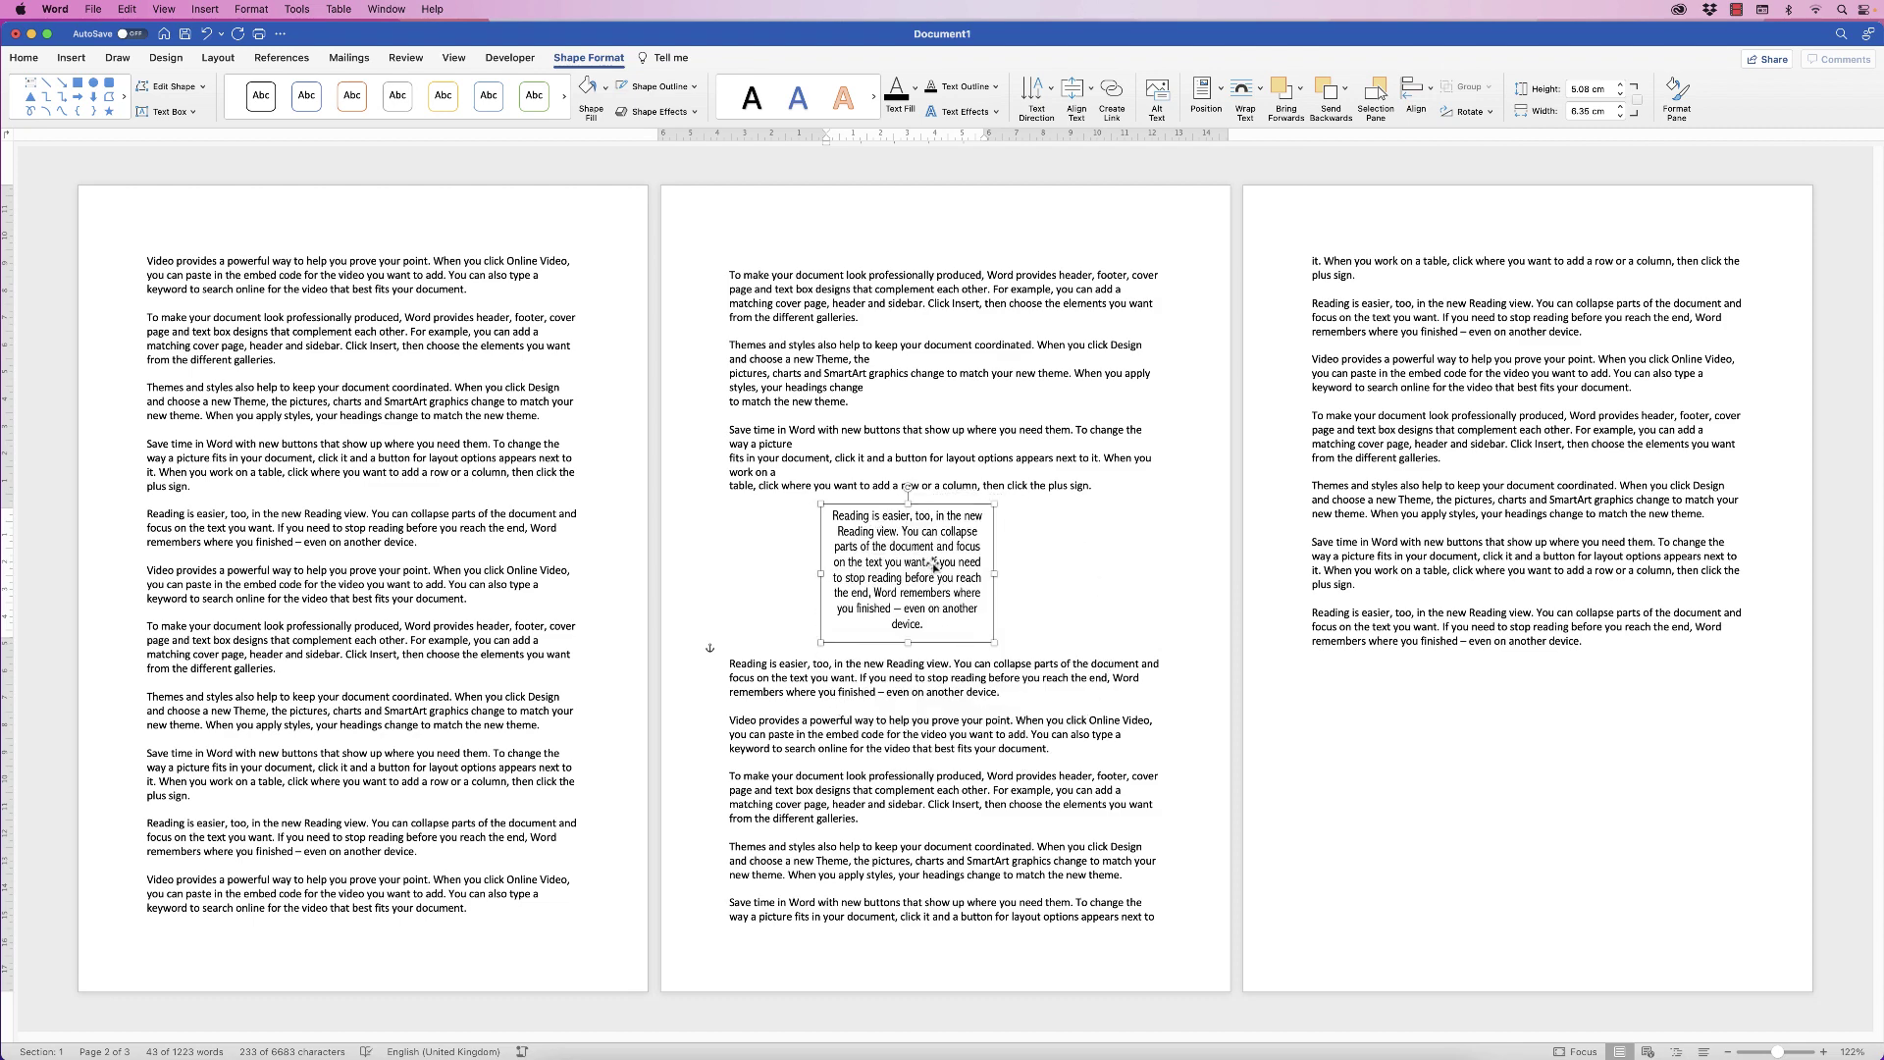
- Resize the text box to about 3.18 cm high and 9.53 cm wide and centre it horizontally lower on page 2
{"action": "left_click_drag", "start_coordinate": [1000, 577], "coordinate": [1081, 577]}
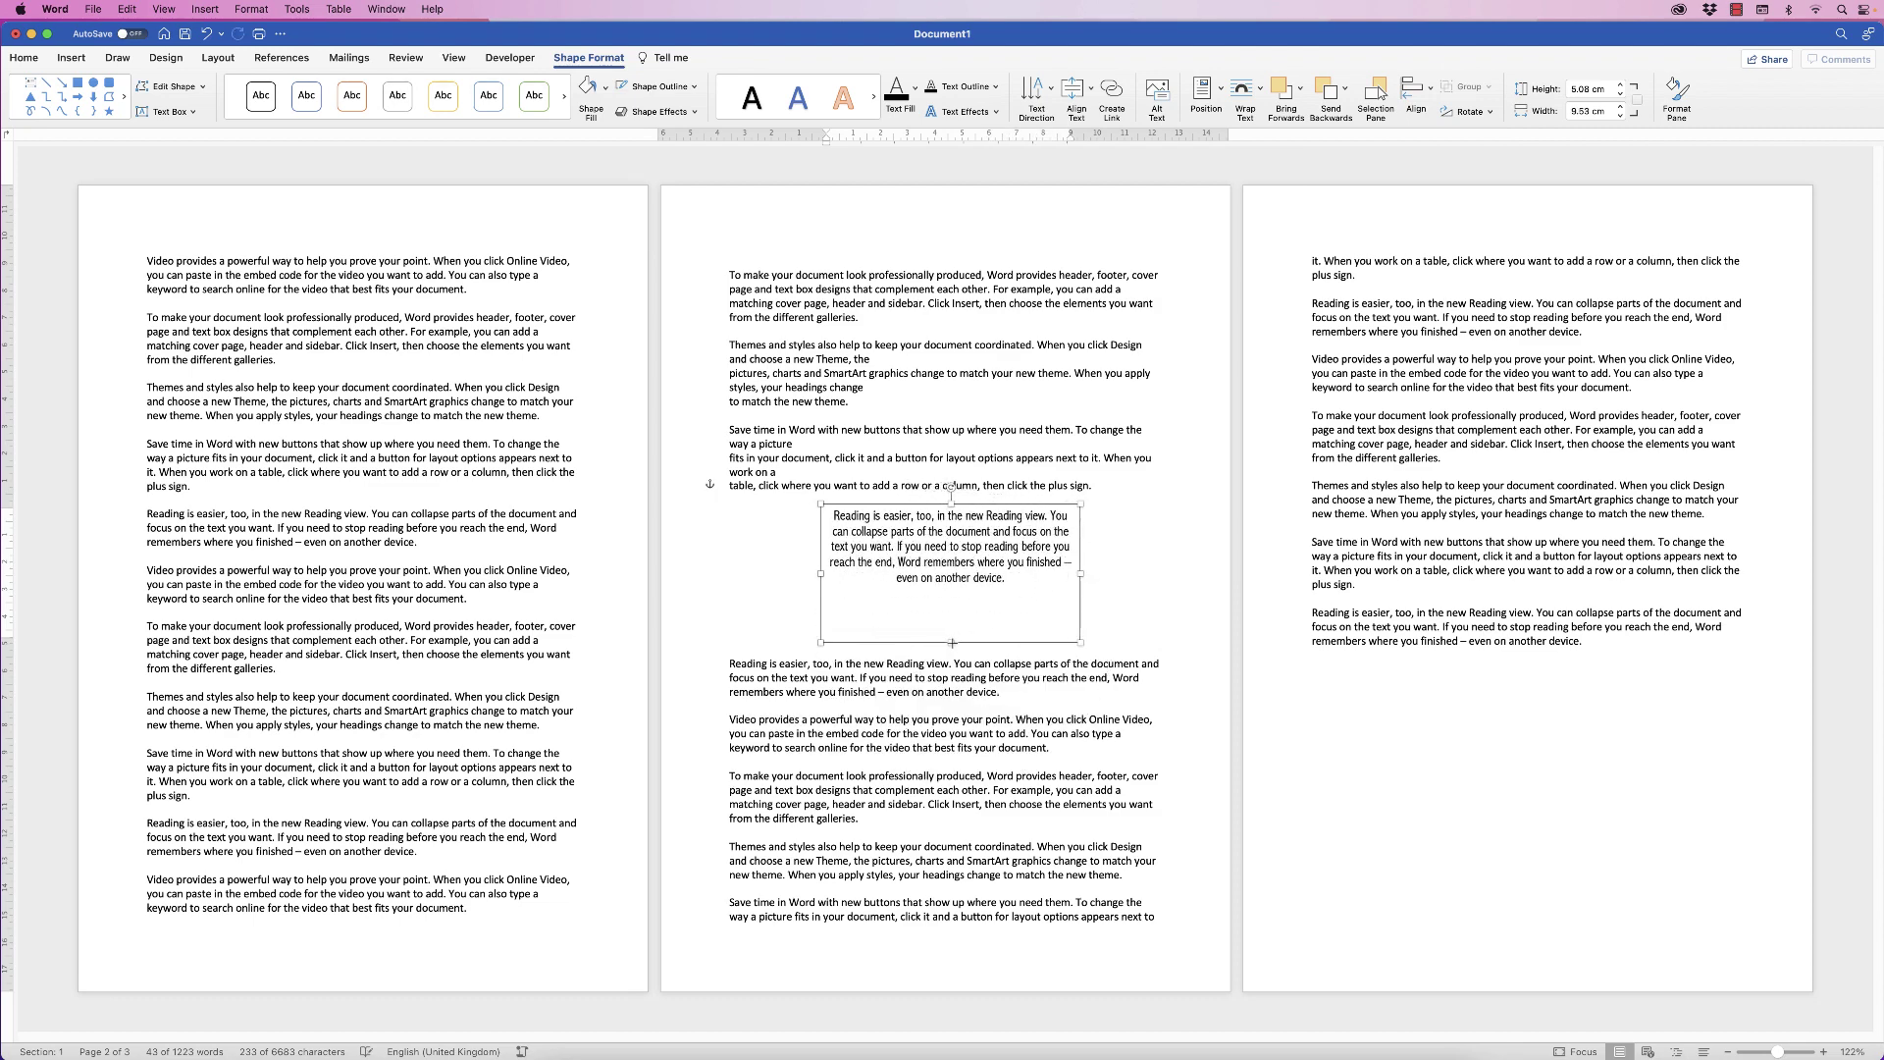
{"action": "left_click_drag", "start_coordinate": [952, 643], "coordinate": [968, 719]}
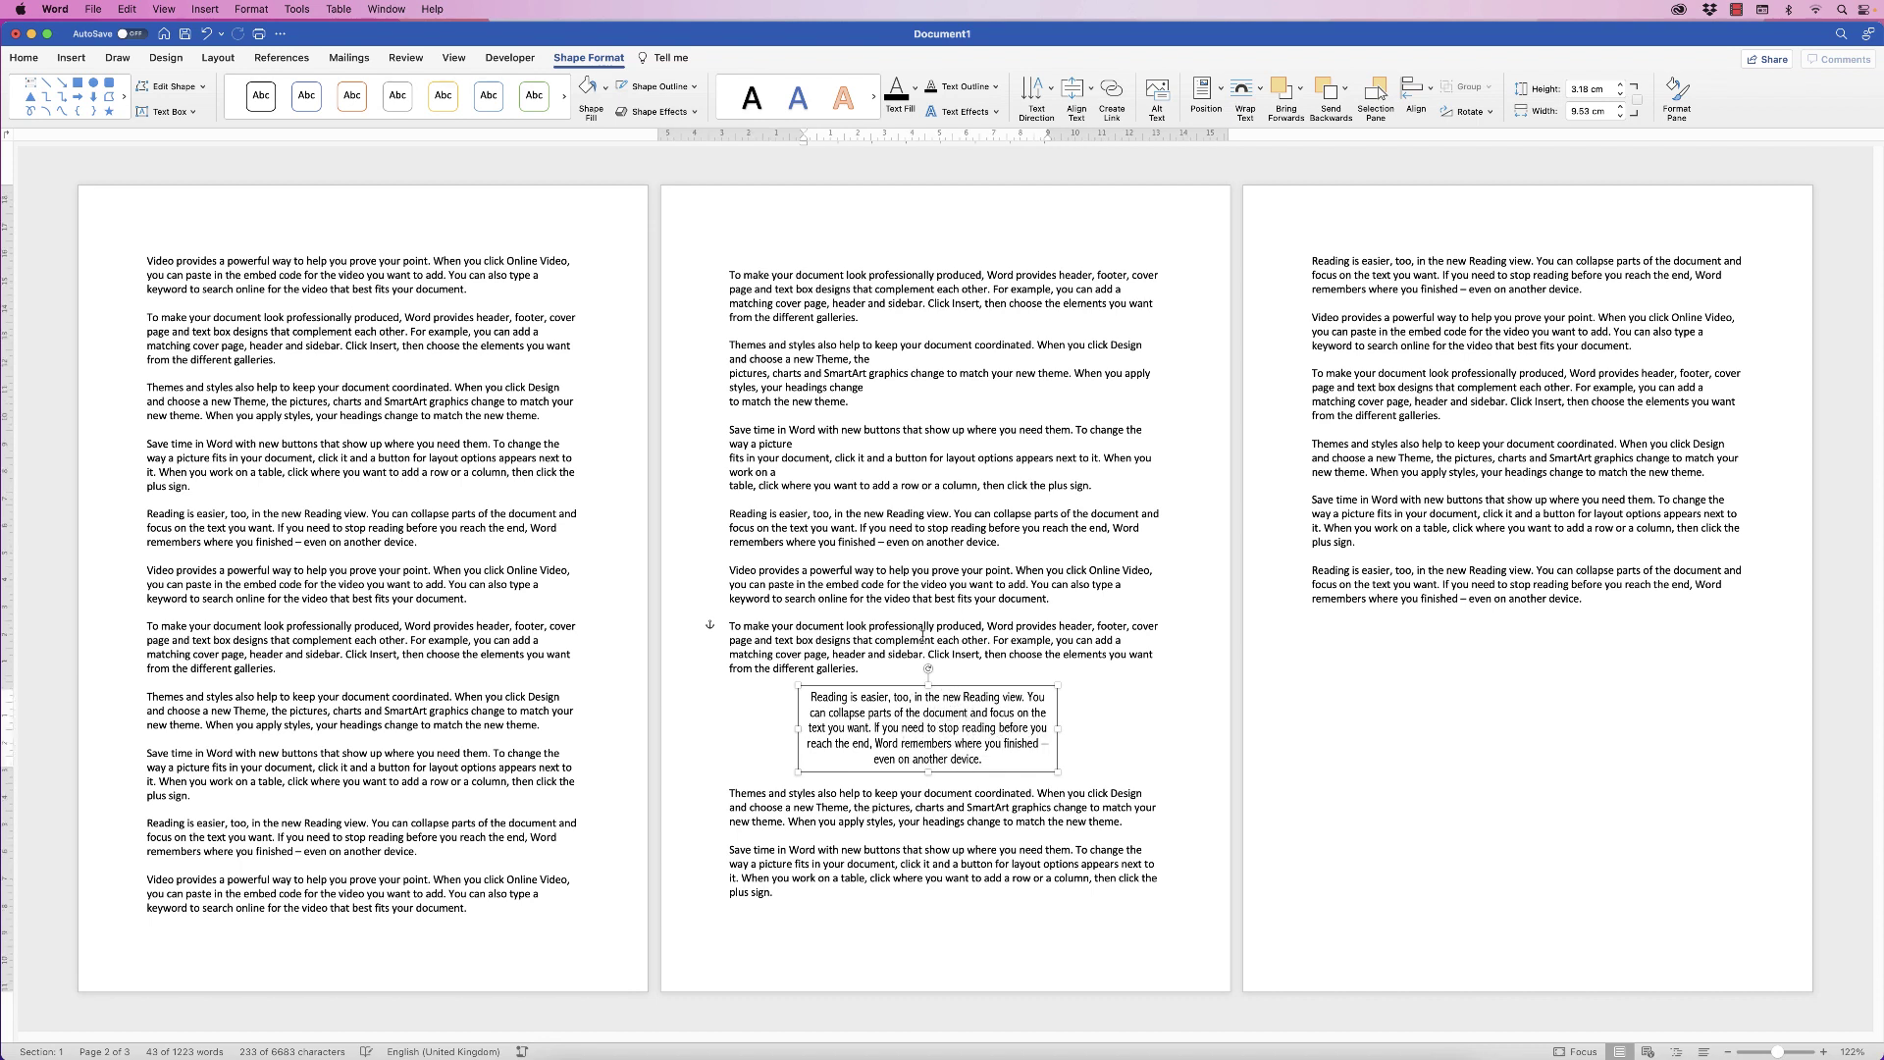
{"action": "left_click", "coordinate": [1431, 89]}
{"action": "left_click", "coordinate": [1477, 147]}
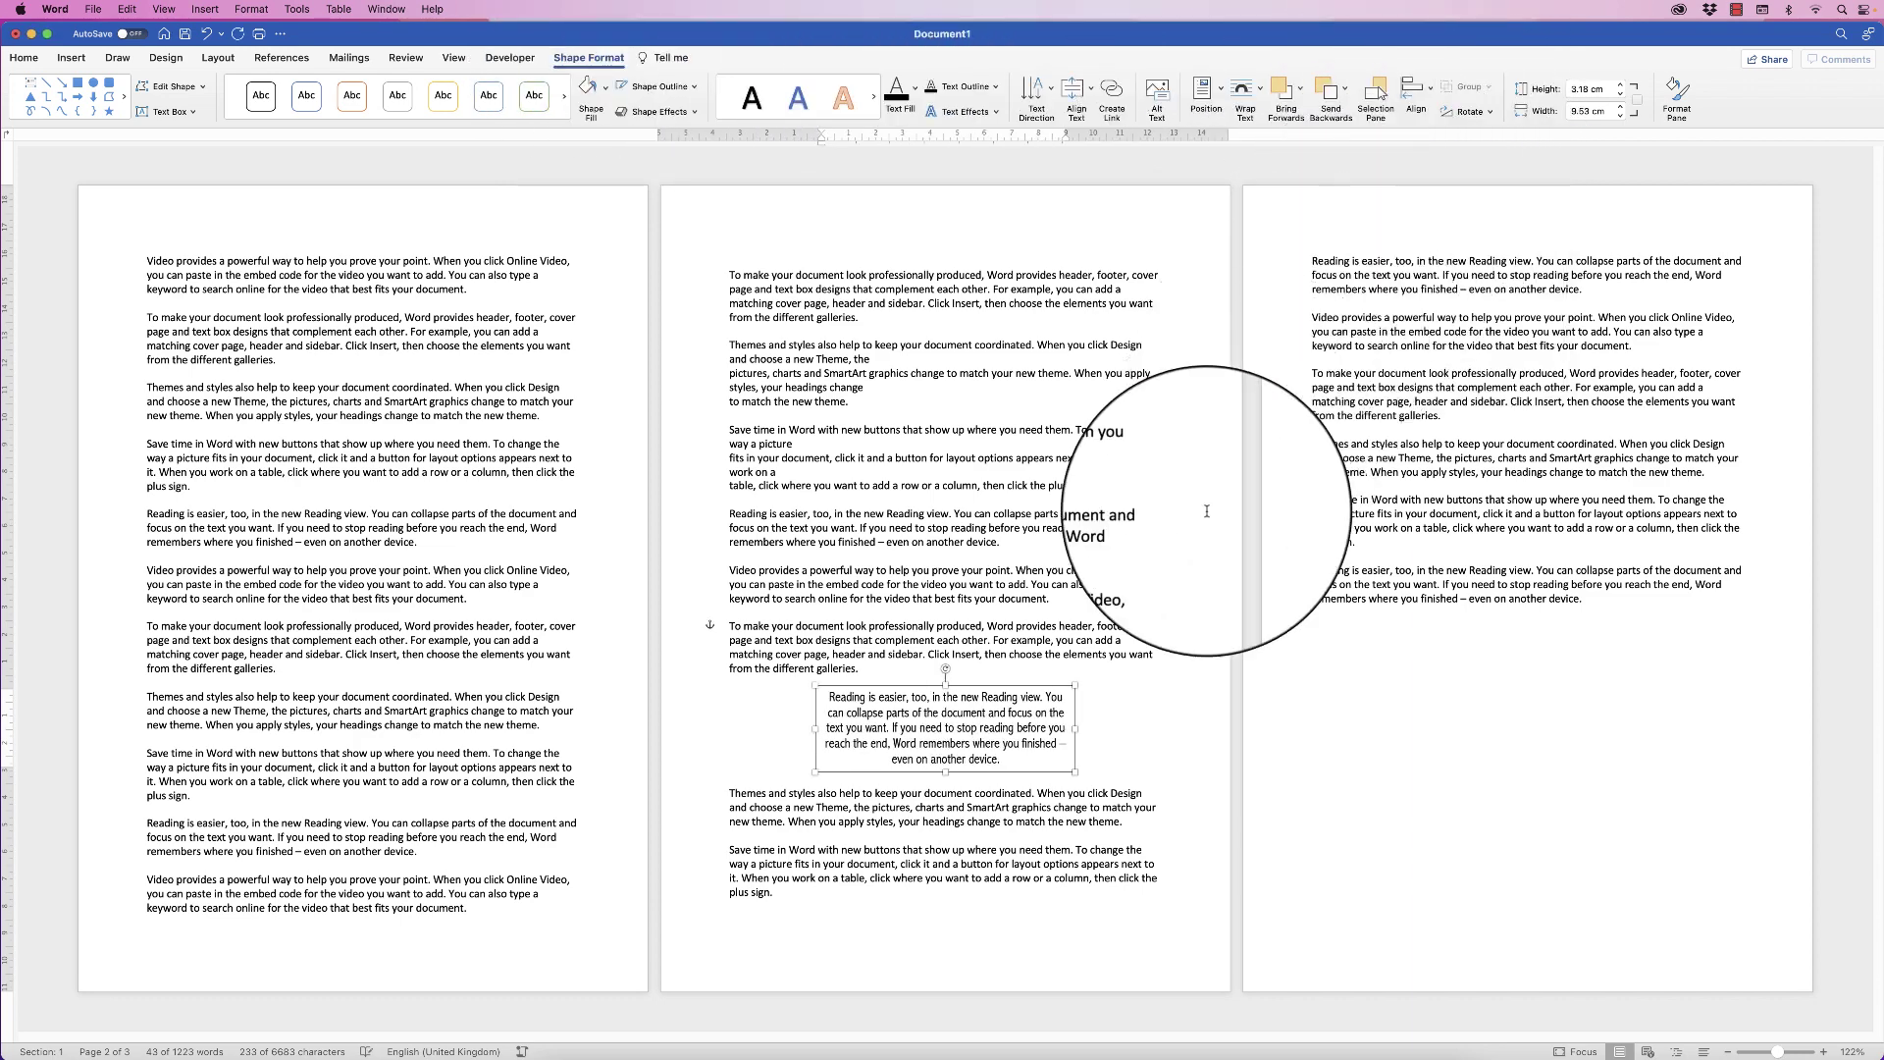
{"action": "left_click", "coordinate": [981, 724]}
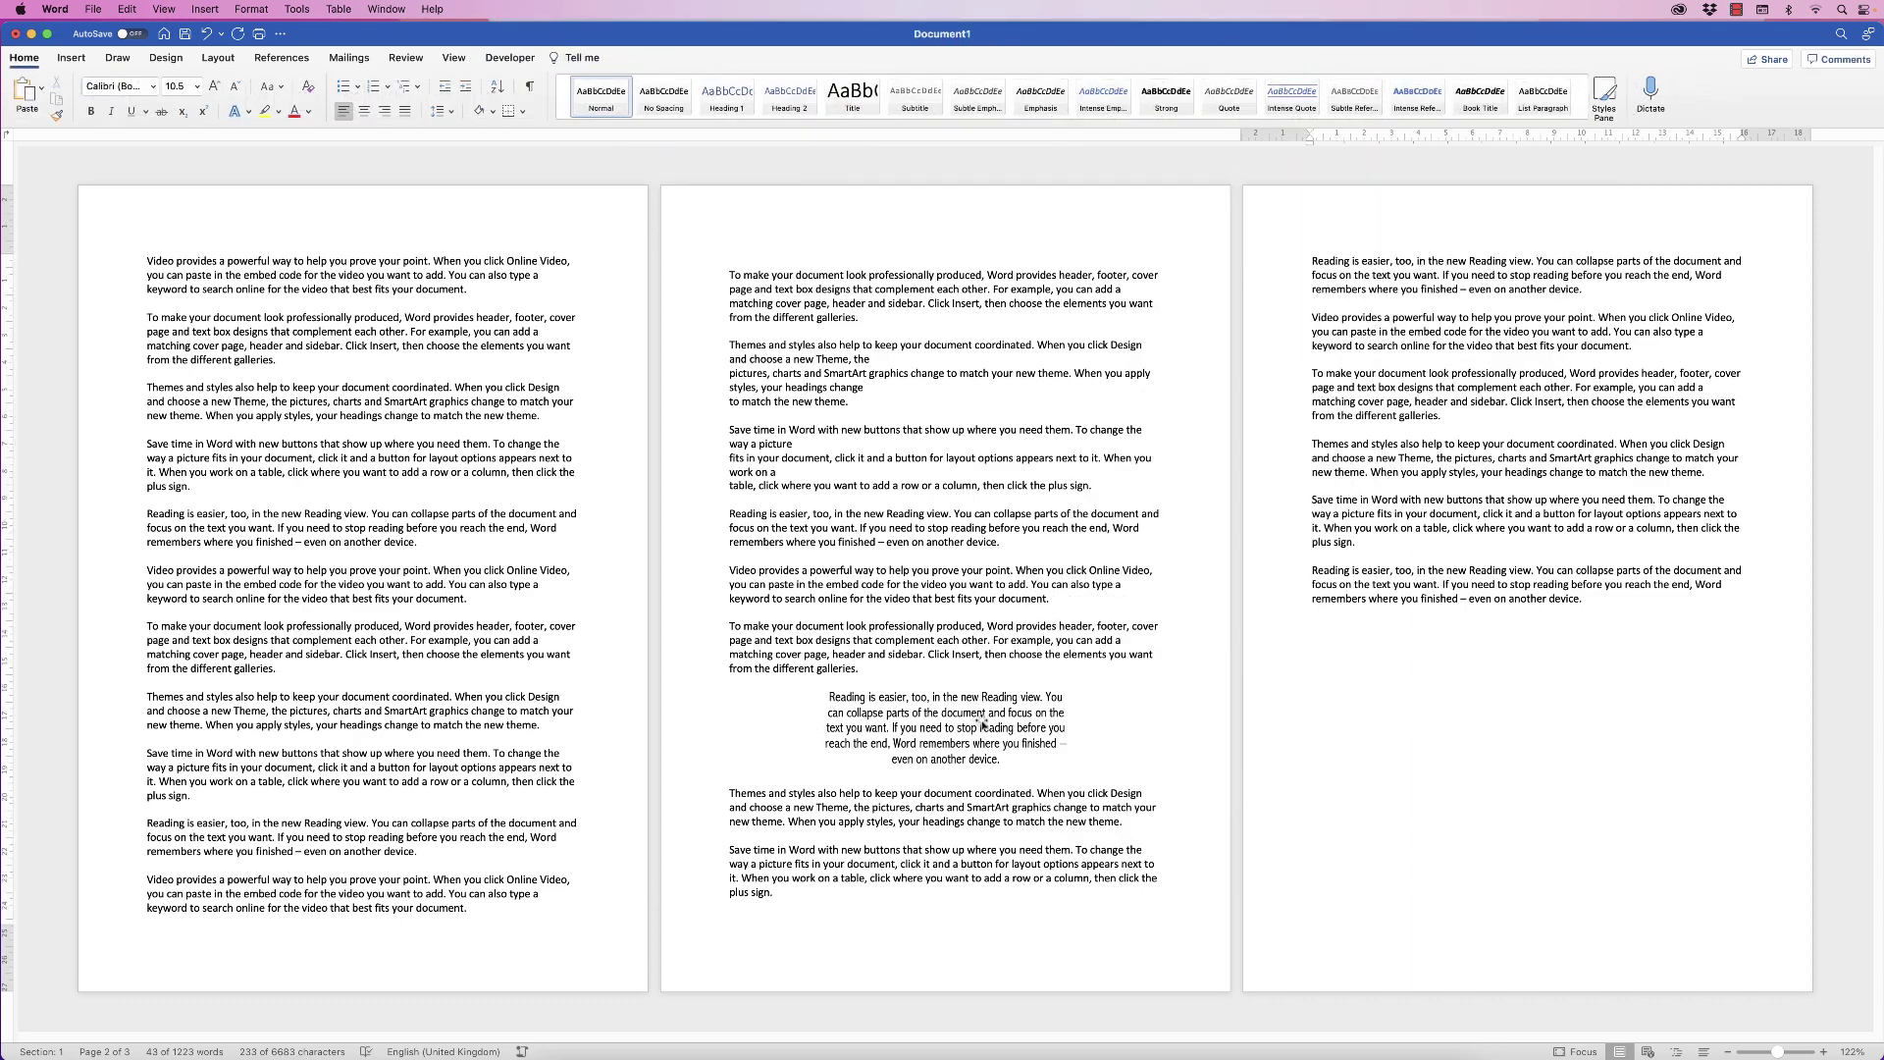
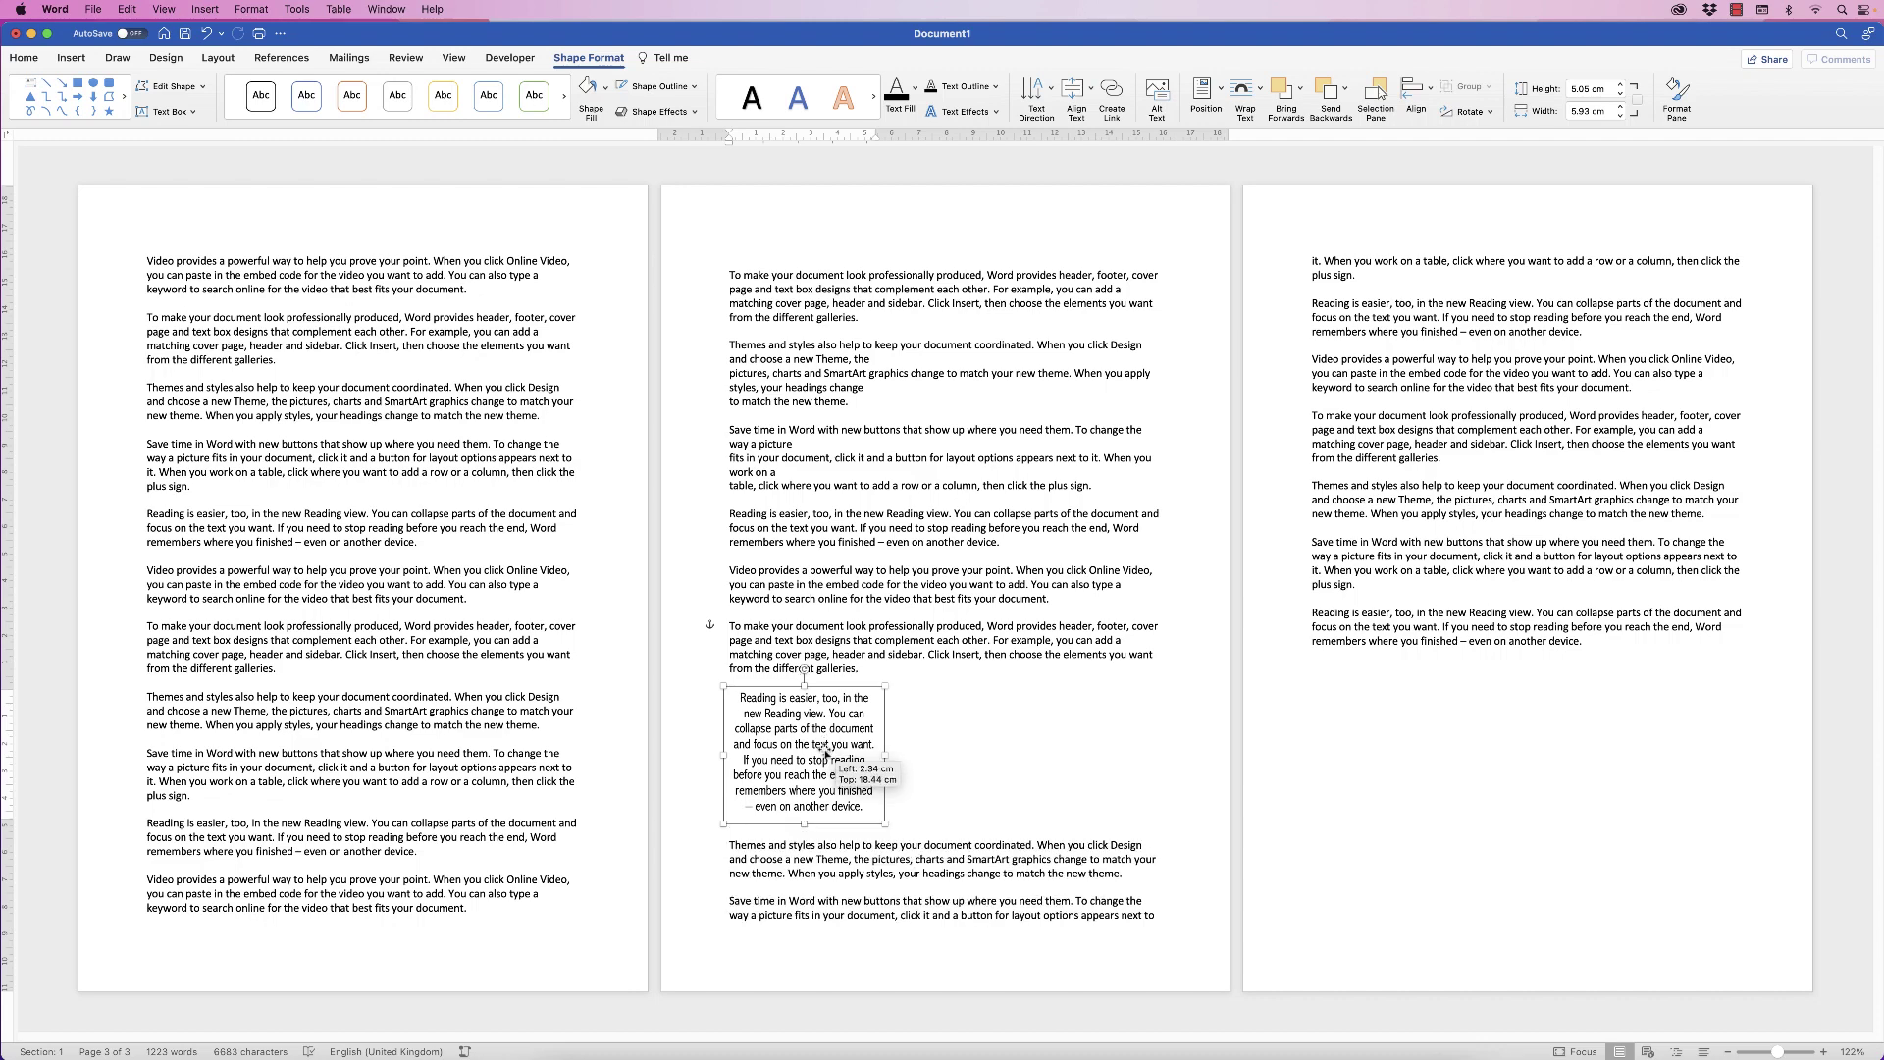
- Move the text box to the middle of page 1 and resize it to about 3.15 cm high and 13.1 cm wide
{"action": "left_click", "coordinate": [942, 721]}
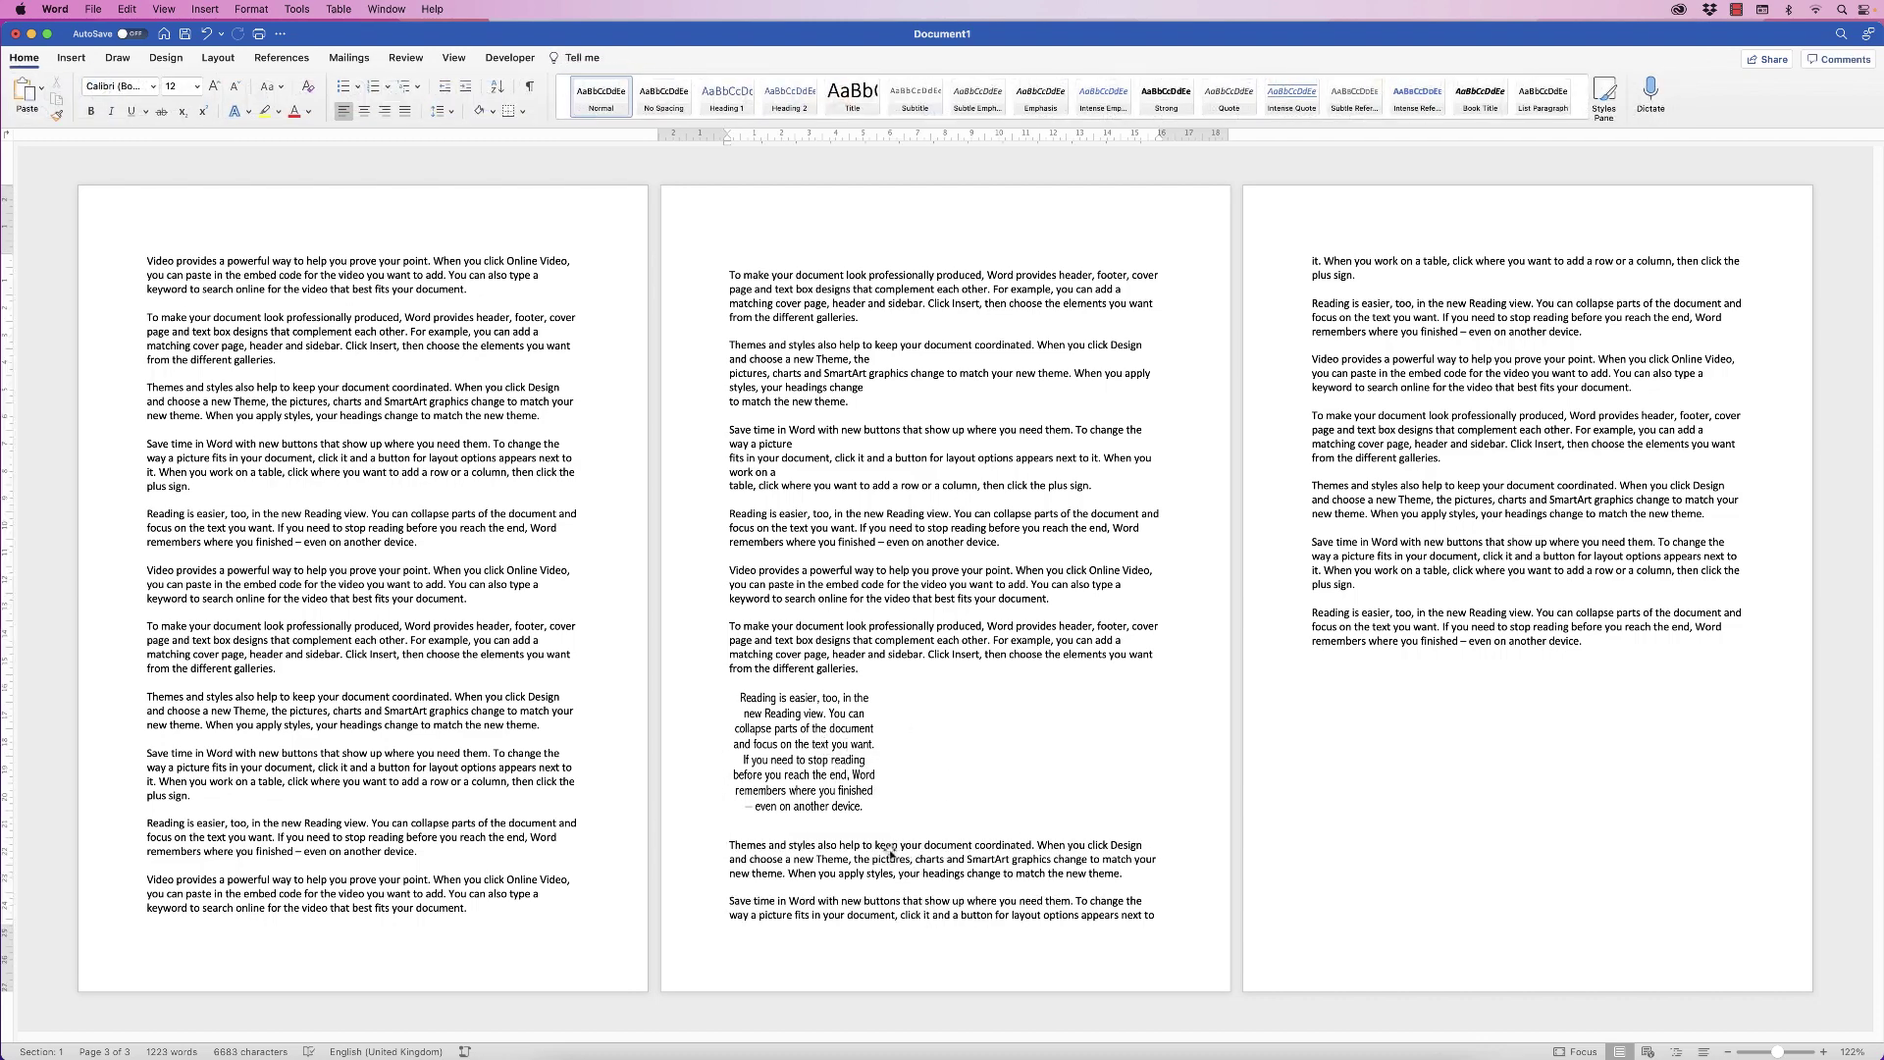
{"action": "left_click_drag", "start_coordinate": [820, 748], "coordinate": [229, 615]}
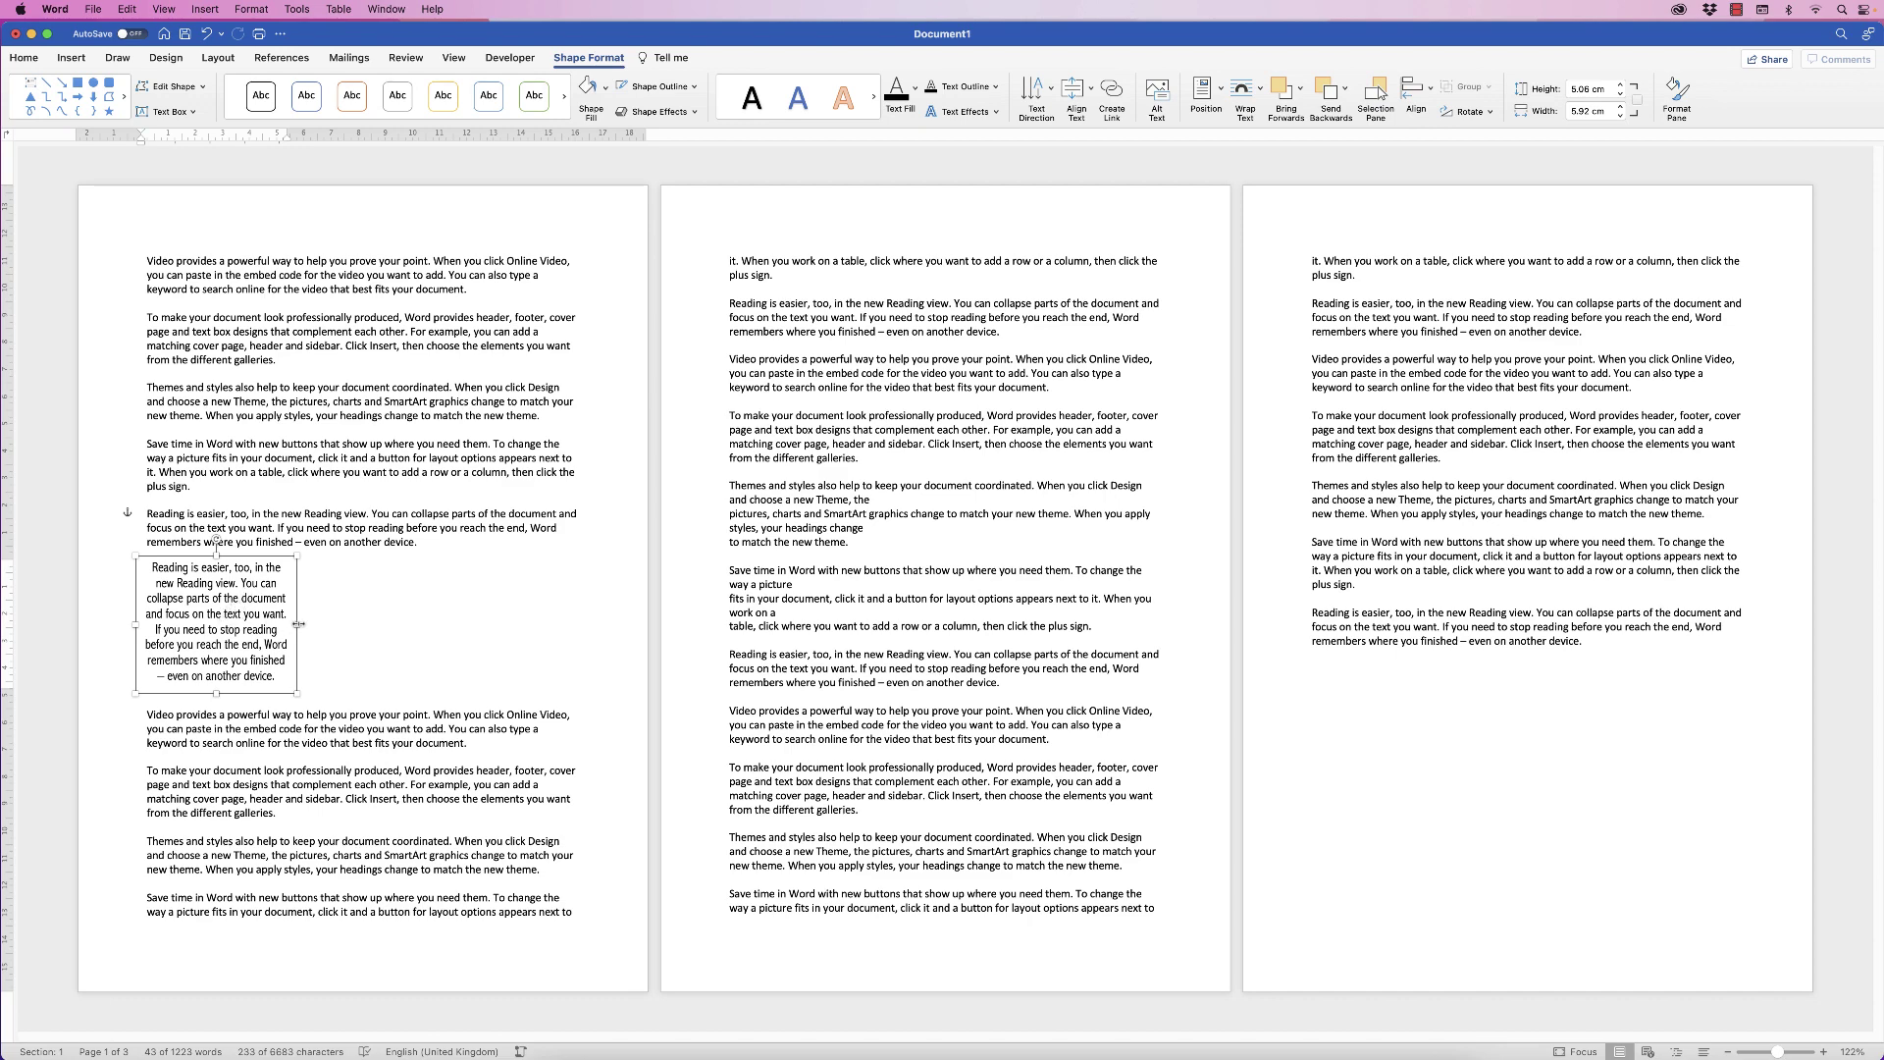
{"action": "left_click_drag", "start_coordinate": [299, 624], "coordinate": [493, 628]}
{"action": "left_click_drag", "start_coordinate": [314, 555], "coordinate": [314, 606]}
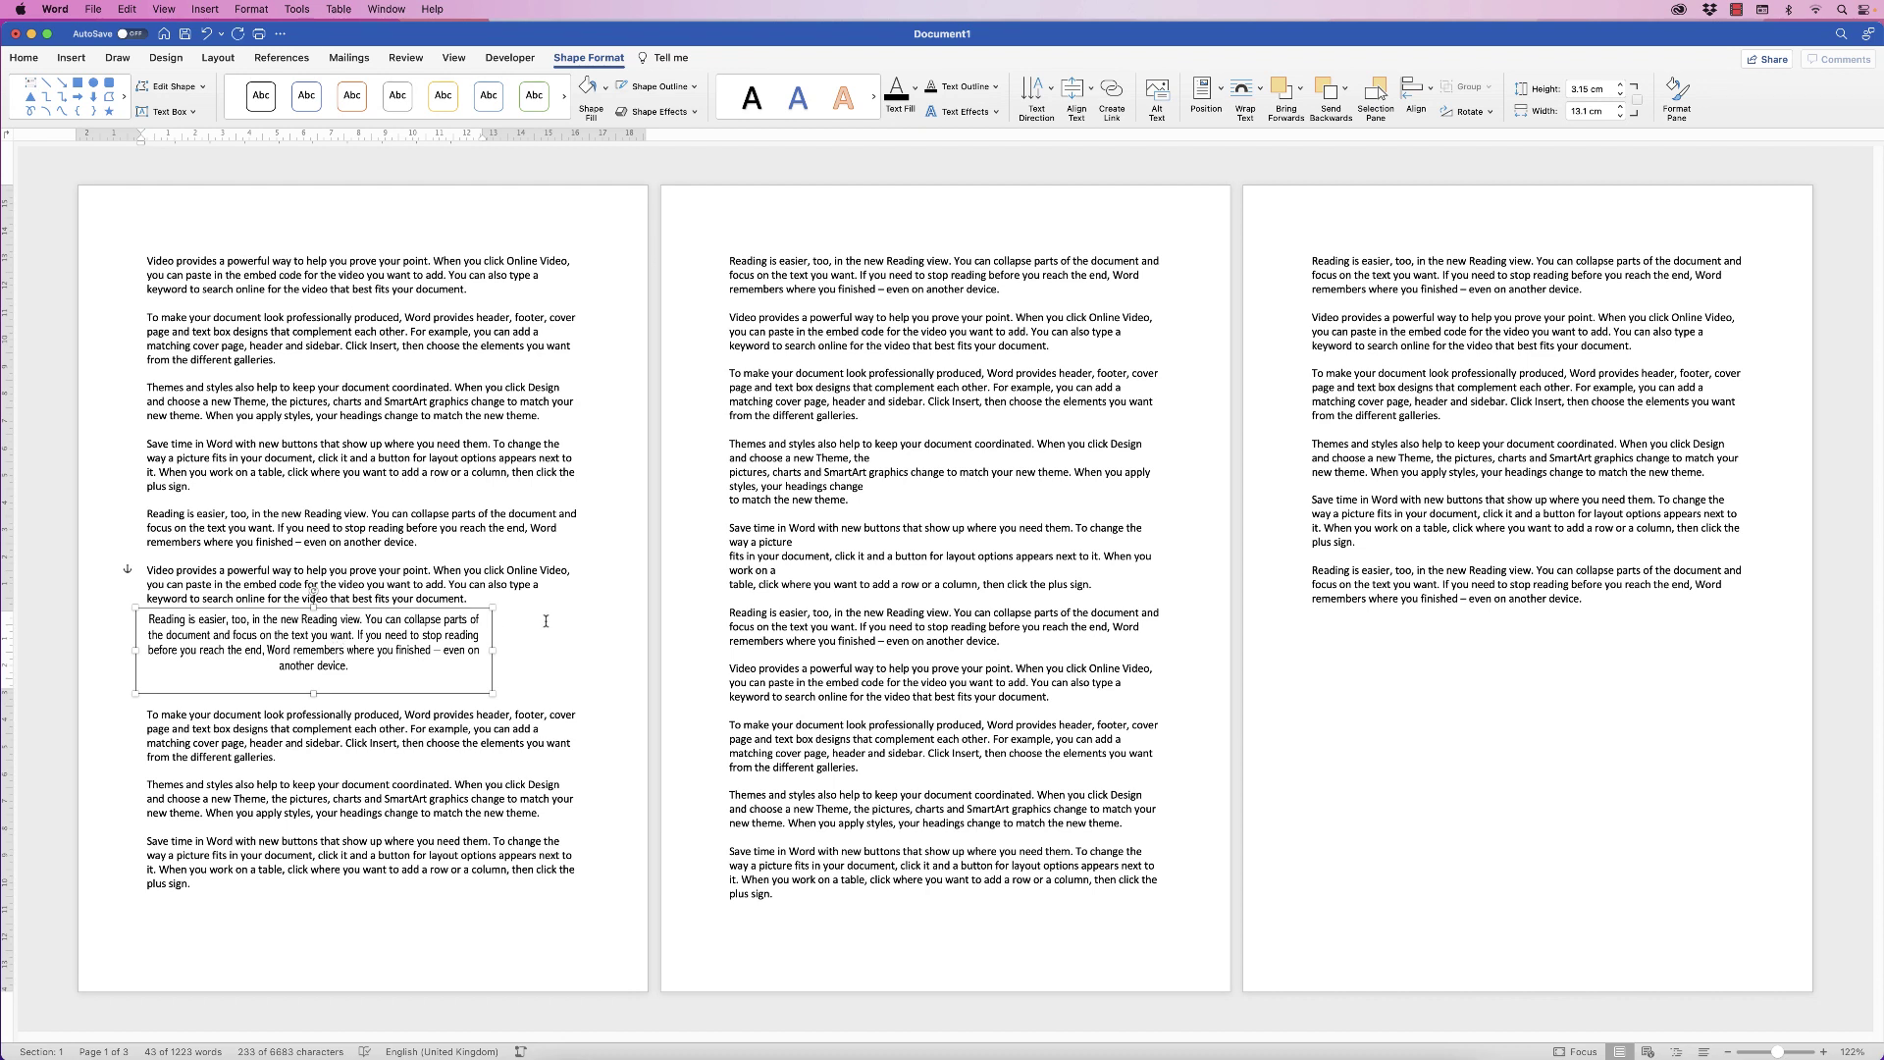
{"action": "left_click", "coordinate": [522, 623]}
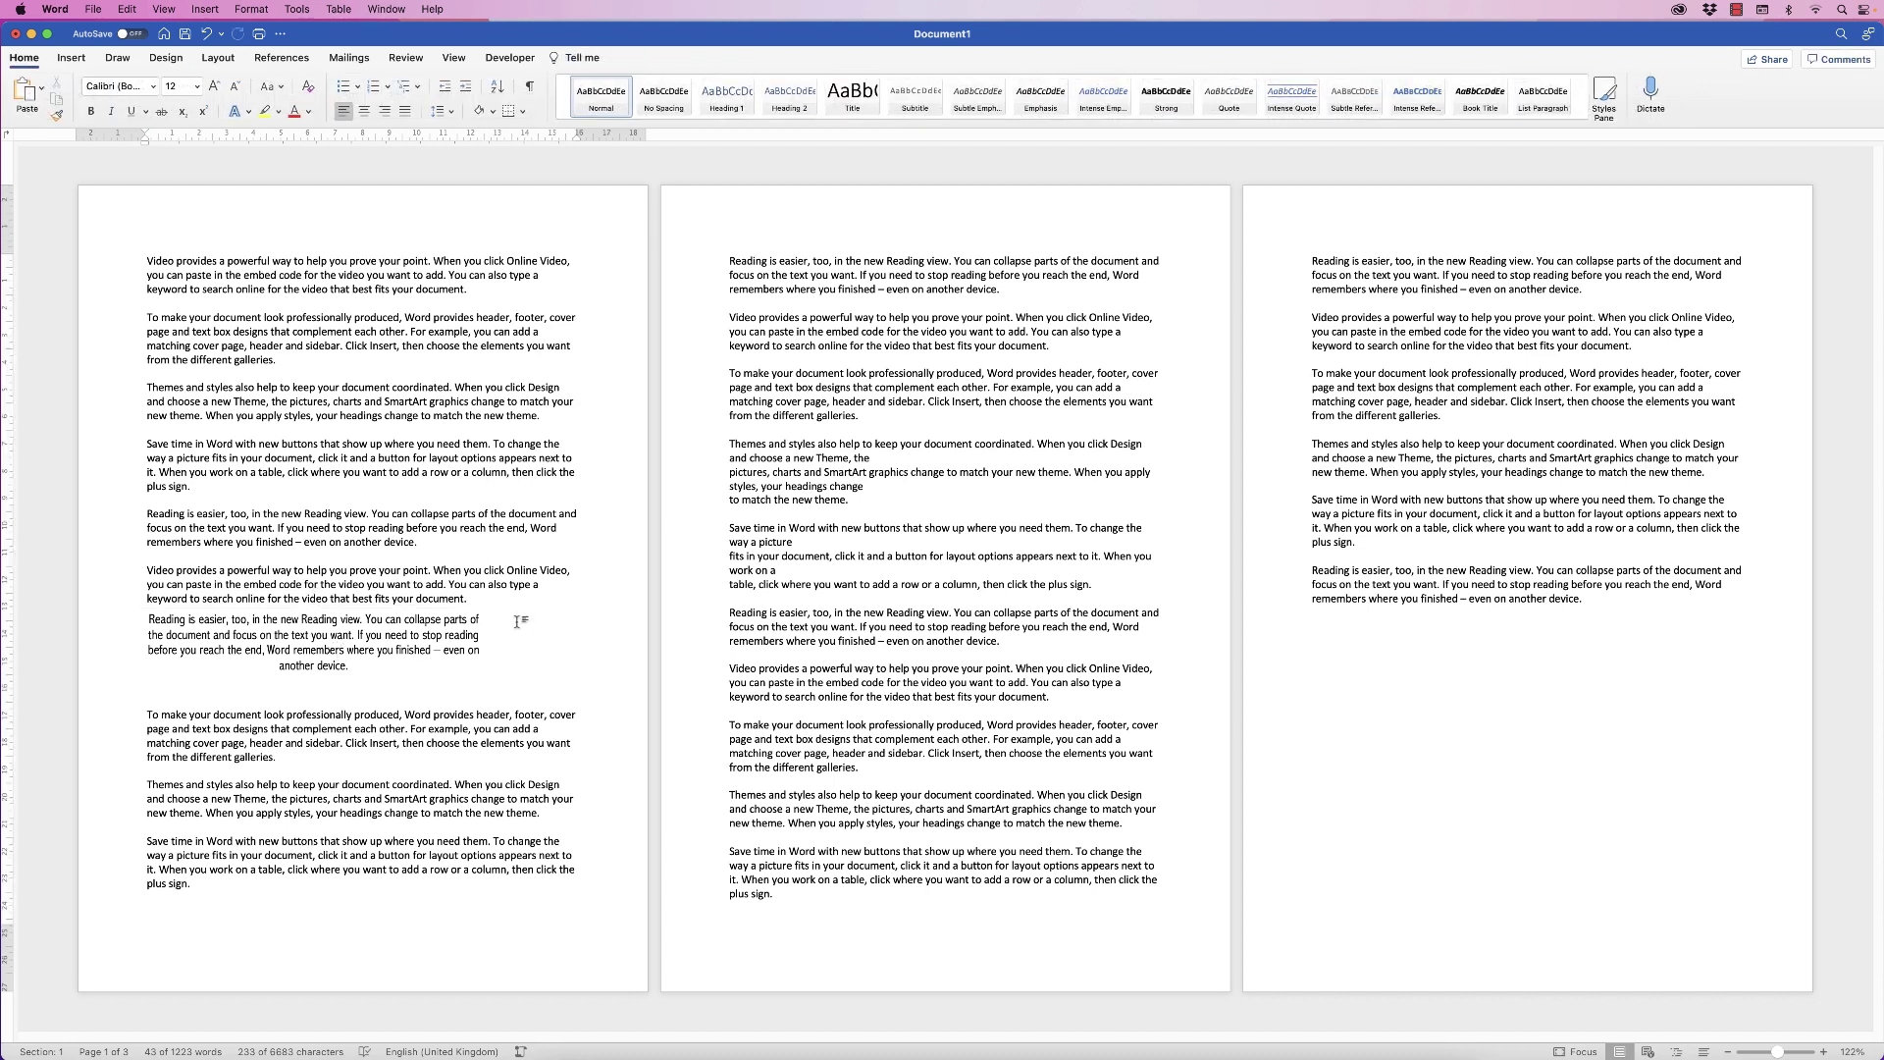
- Duplicate the text box below page 1's "Save time in Word" paragraph and make the lower box's text bold
{"action": "left_click_drag", "start_coordinate": [385, 656], "coordinate": [416, 535]}
{"action": "left_click", "coordinate": [307, 738]}
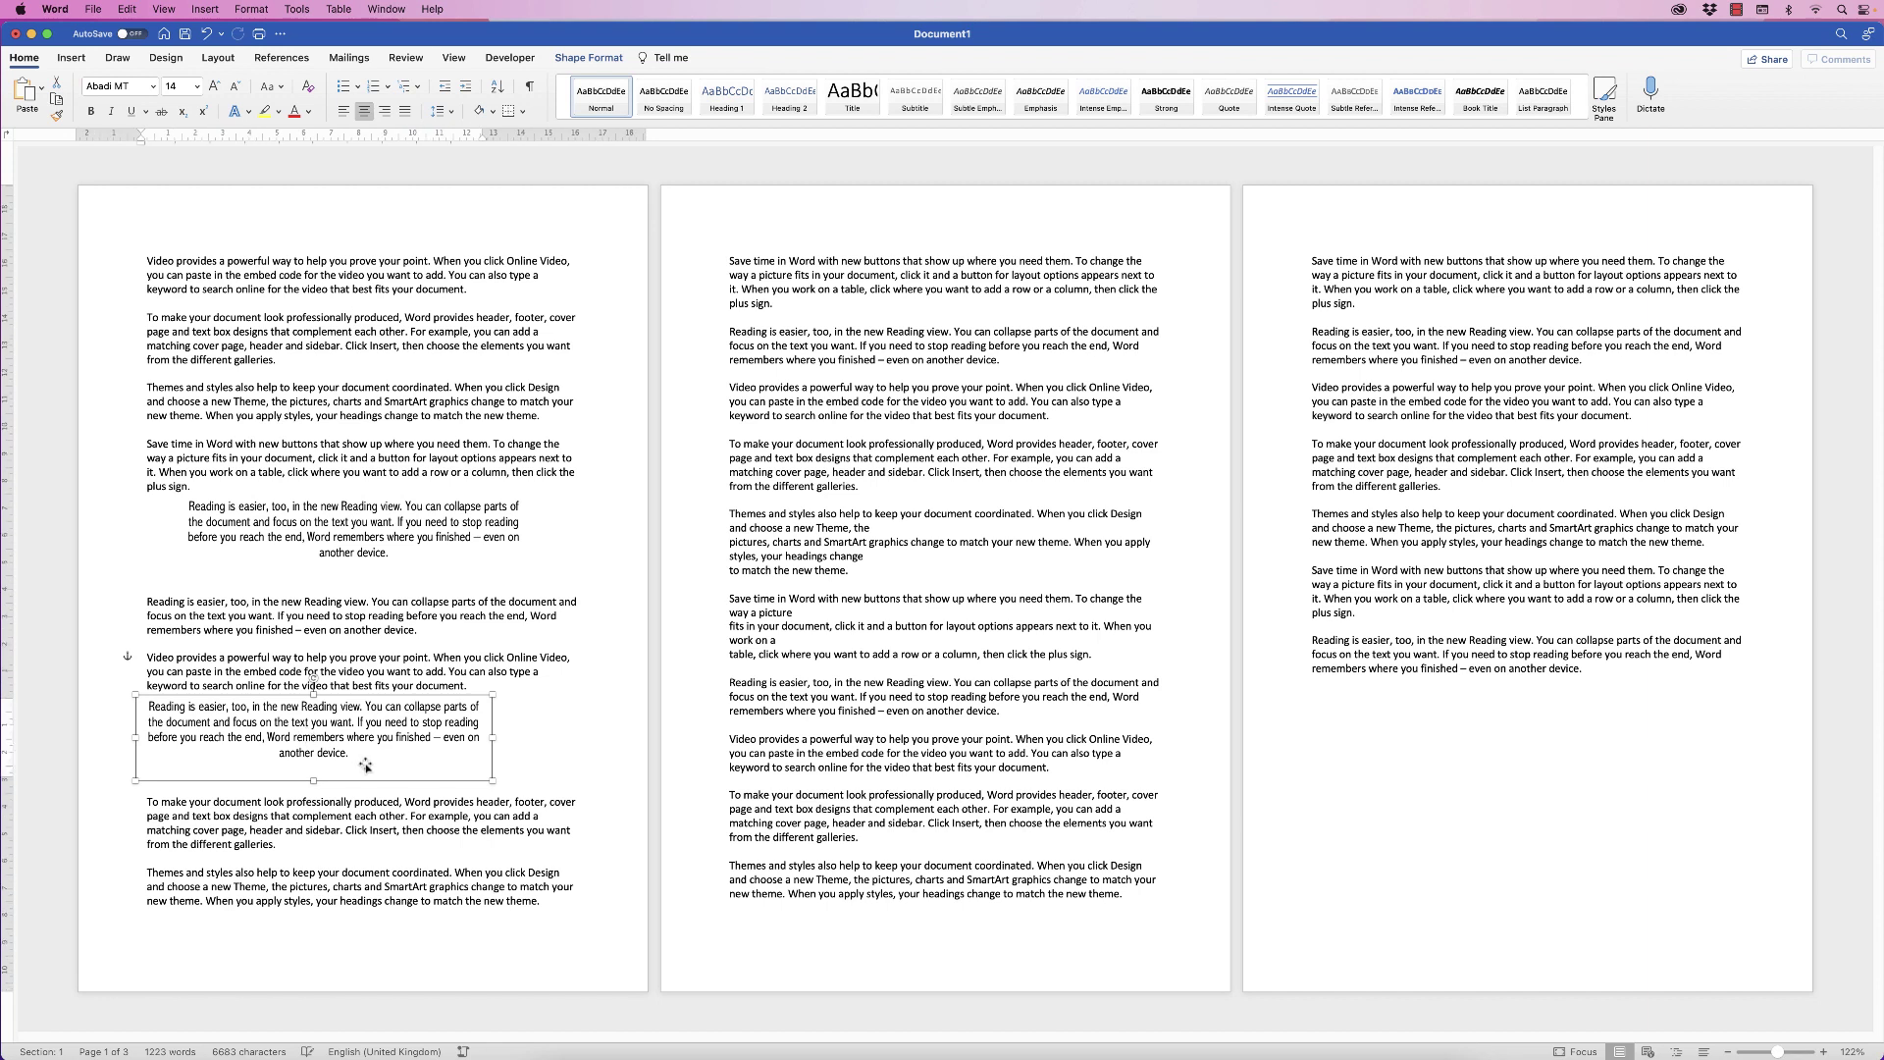
{"action": "left_click", "coordinate": [361, 755]}
{"action": "key", "text": "super+a"}
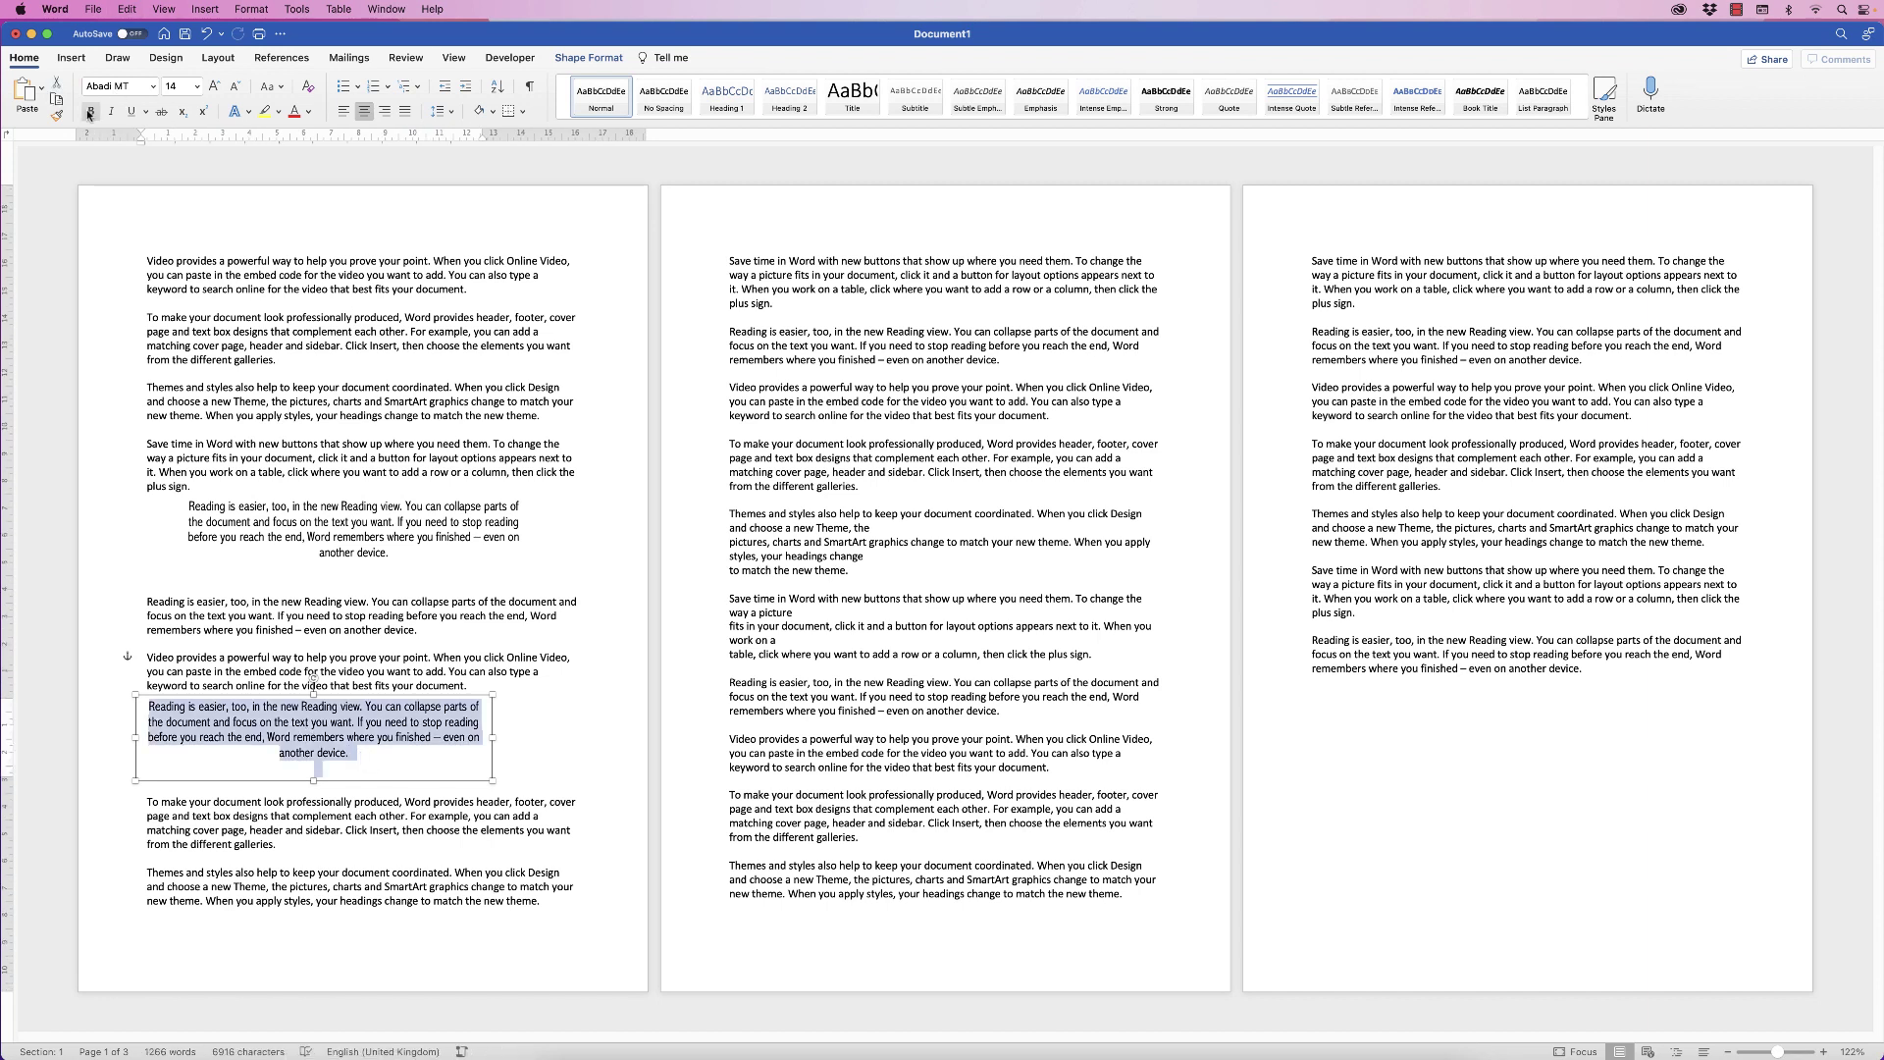
{"action": "left_click", "coordinate": [89, 112]}
- Shorten the text in the upper text box on page 1 to "Reading is easier"
{"action": "left_click", "coordinate": [406, 538]}
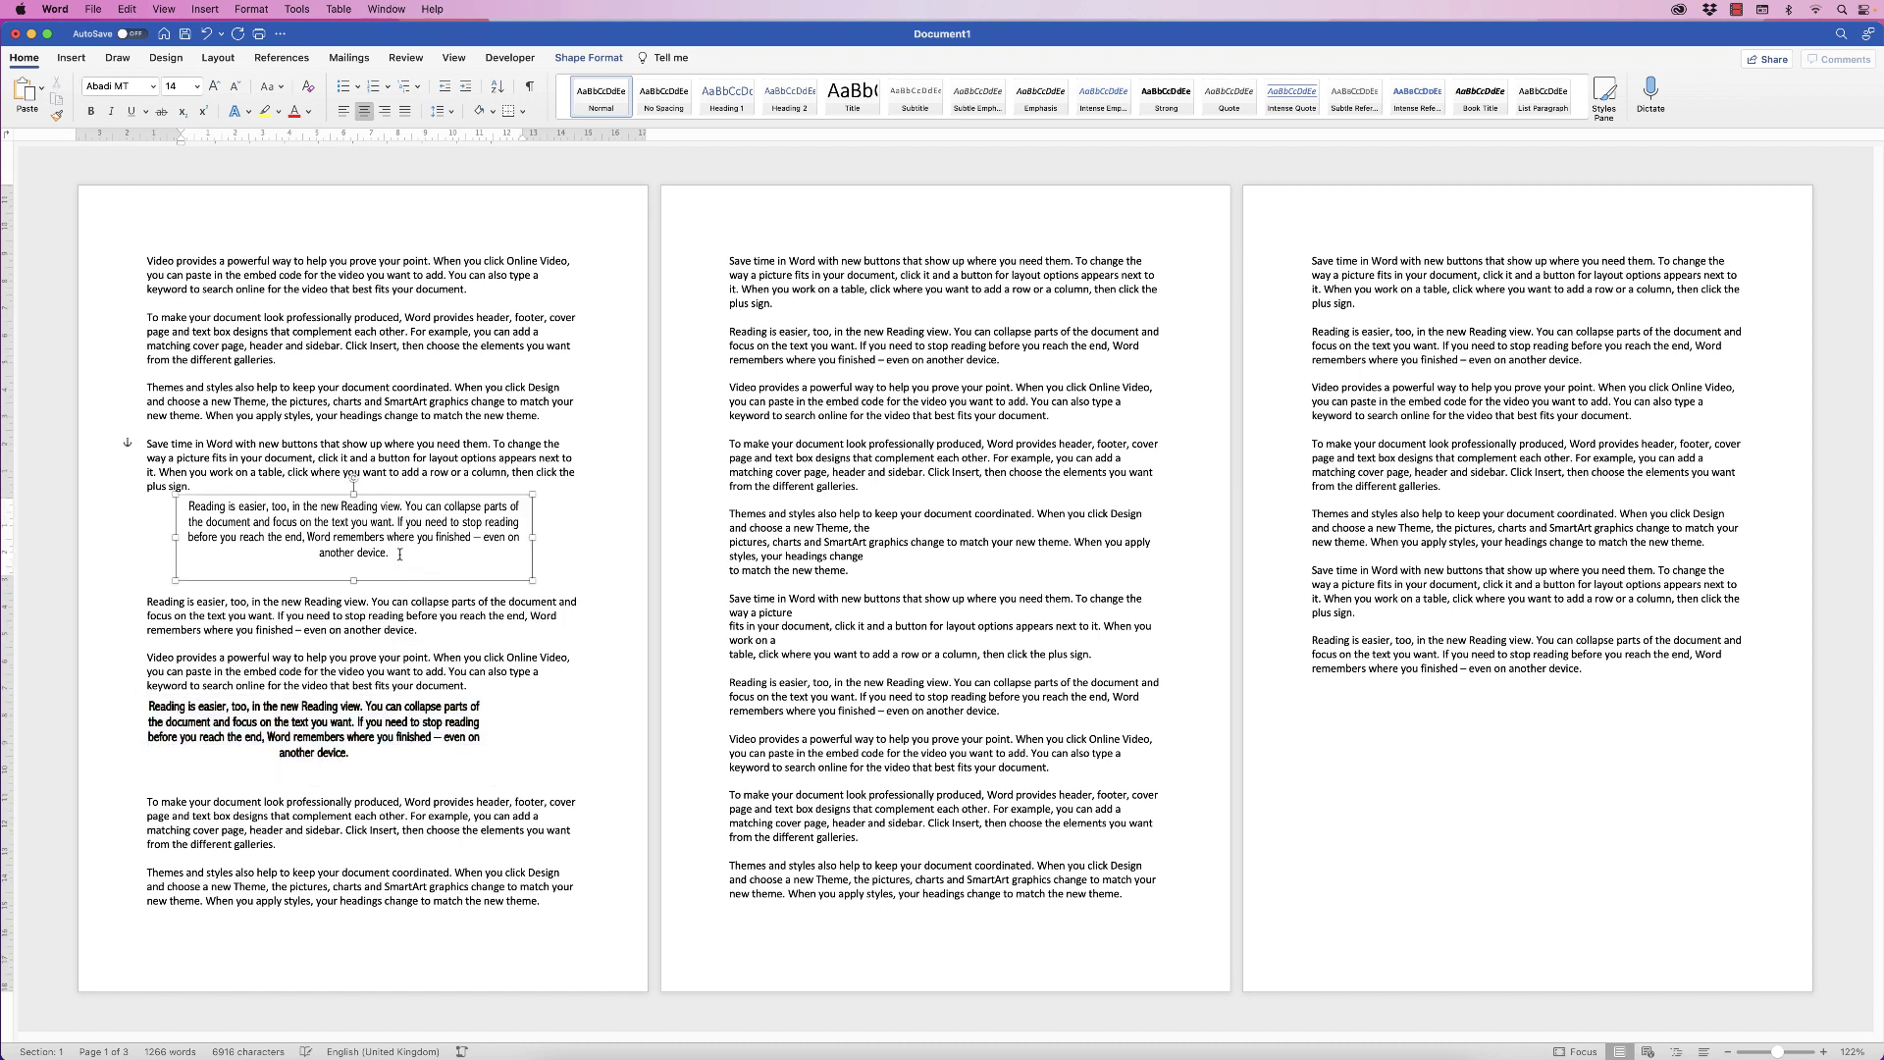
{"action": "left_click_drag", "start_coordinate": [399, 554], "coordinate": [279, 509]}
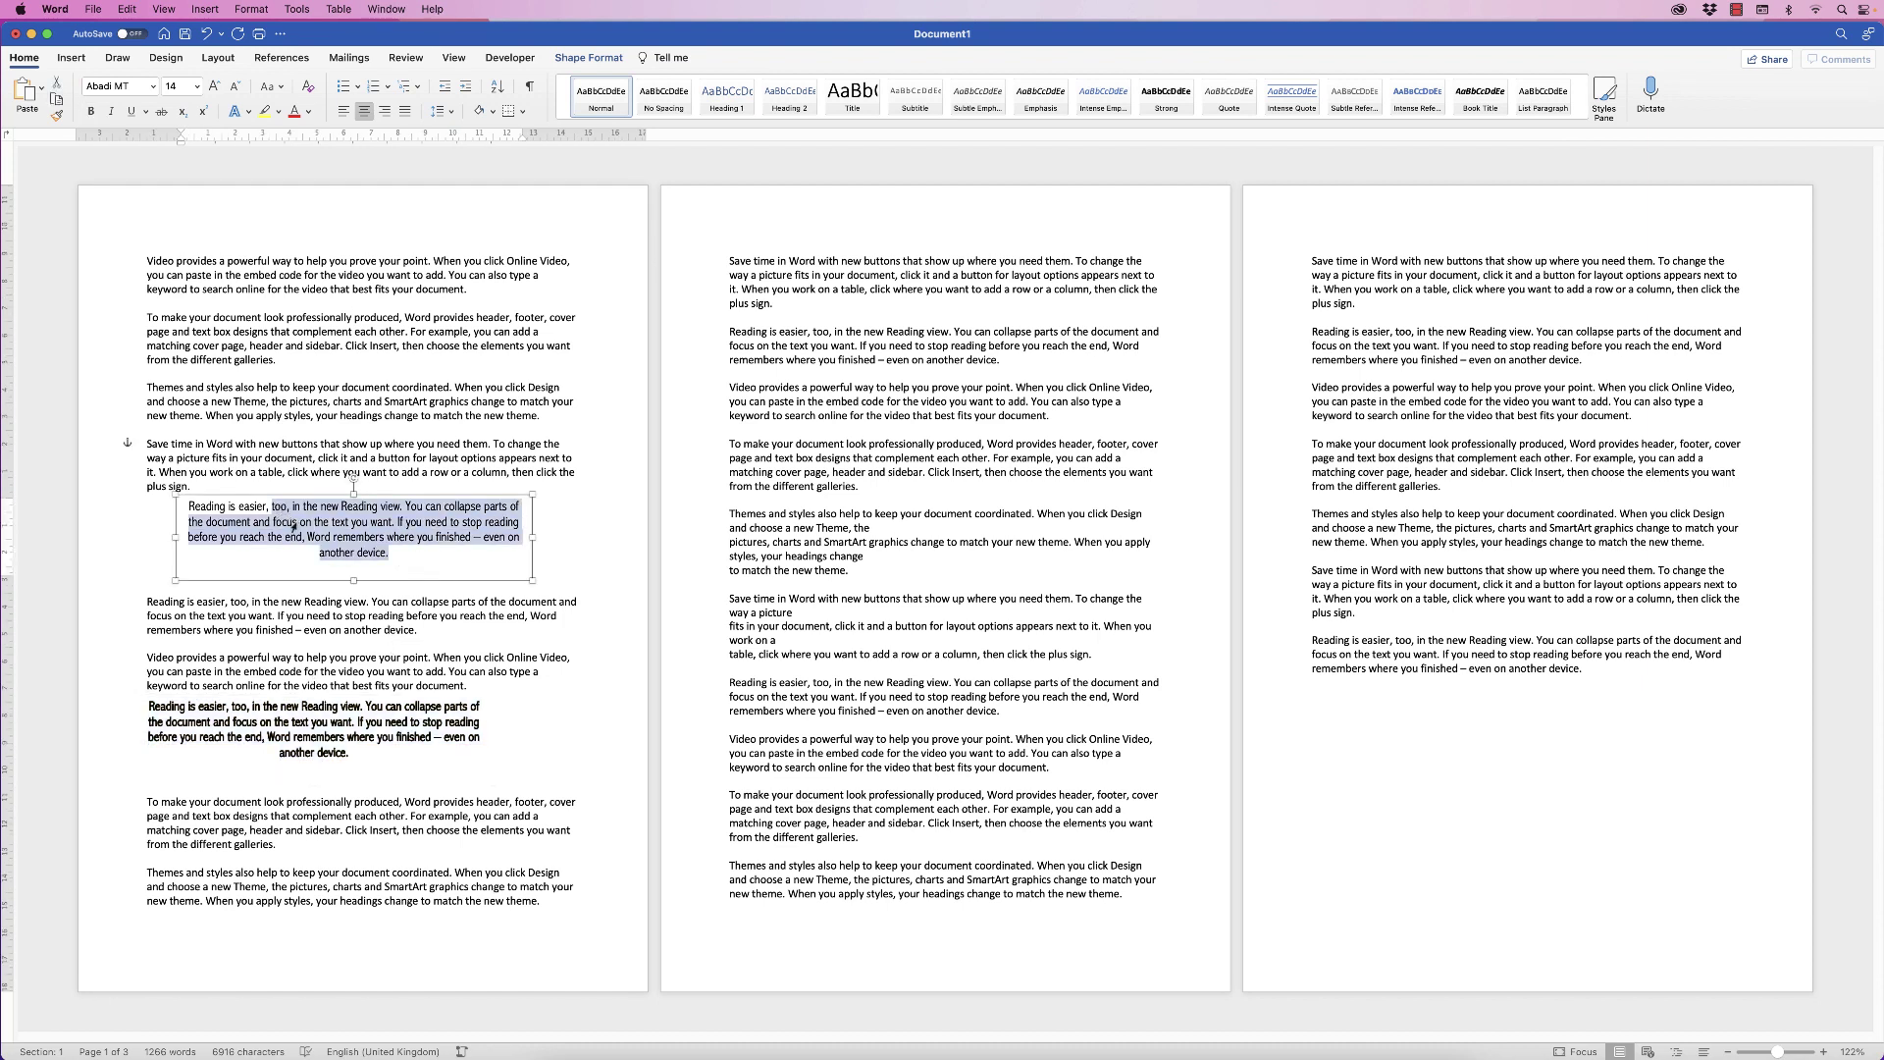
{"action": "key", "text": "BackSpace"}
{"action": "key", "text": "BackSpace"}
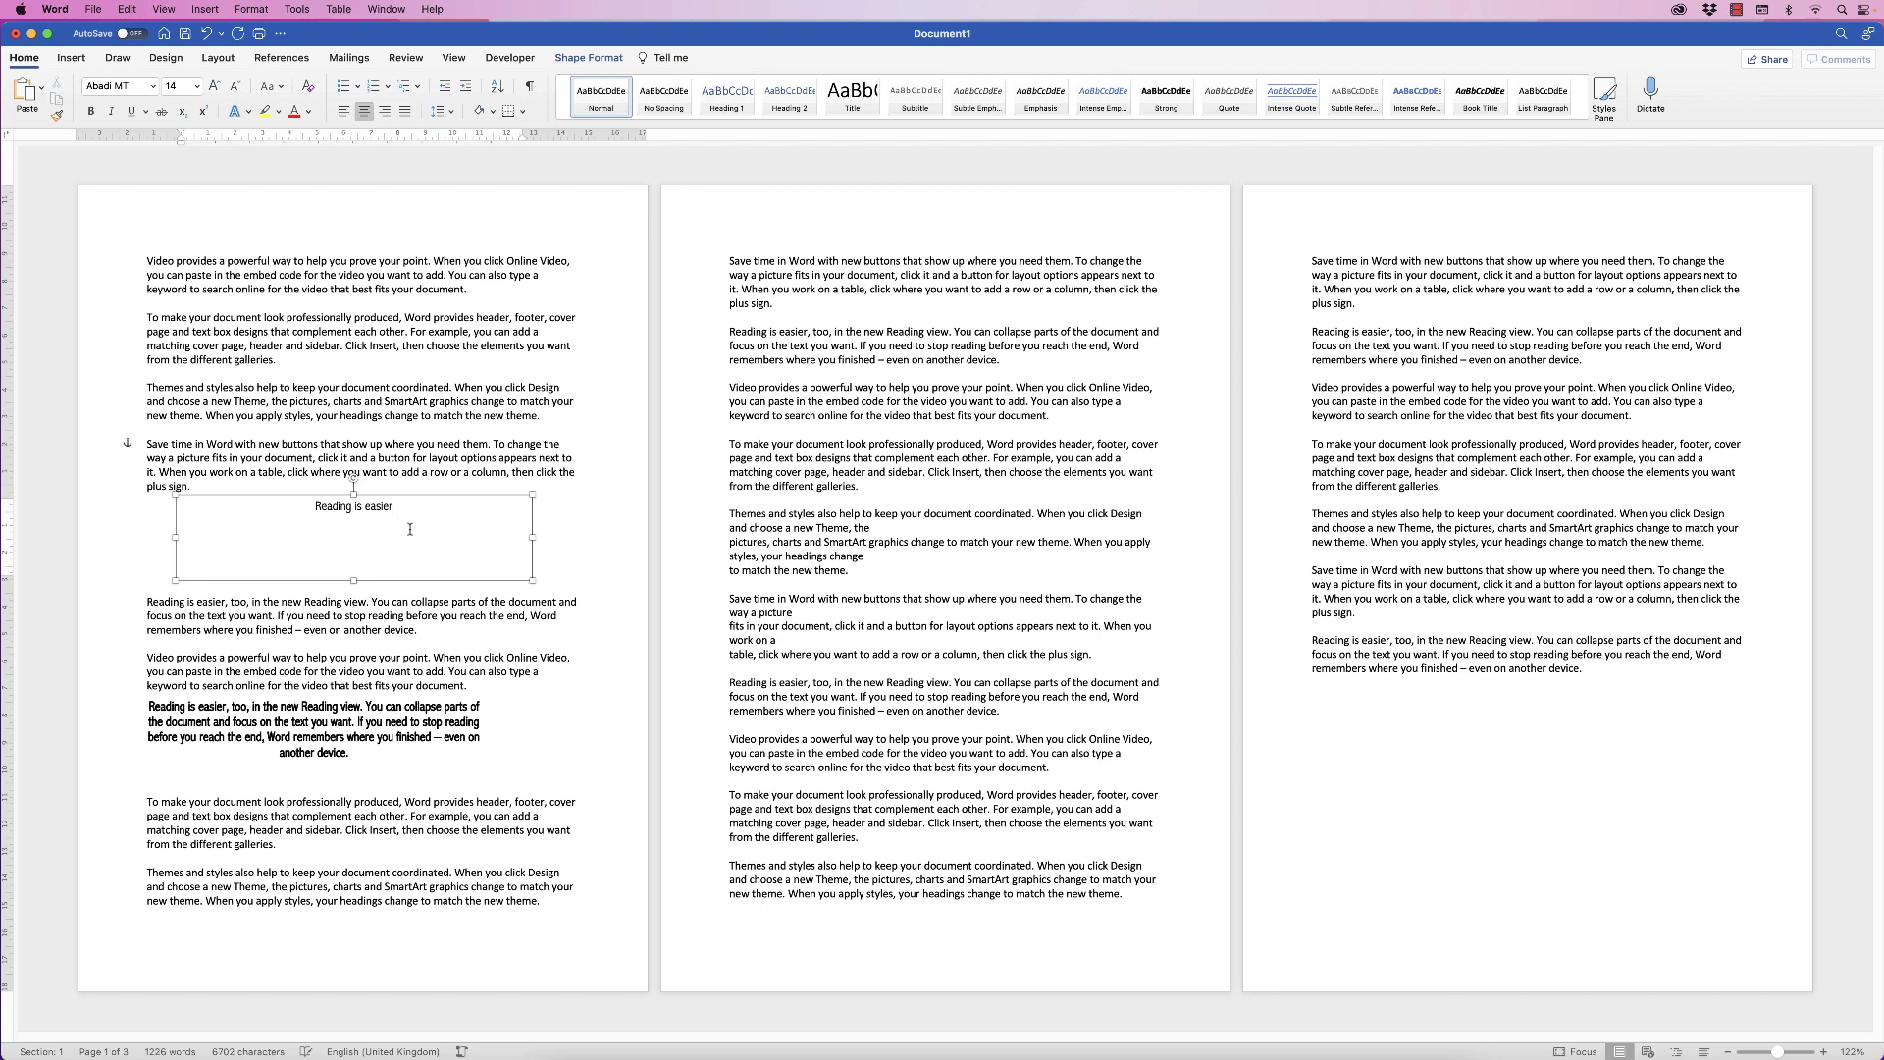
- Format "Reading is easier" in page 1's upper text box as uppercase, in the Brazilia font at size 22
{"action": "left_click_drag", "start_coordinate": [396, 506], "coordinate": [315, 506]}
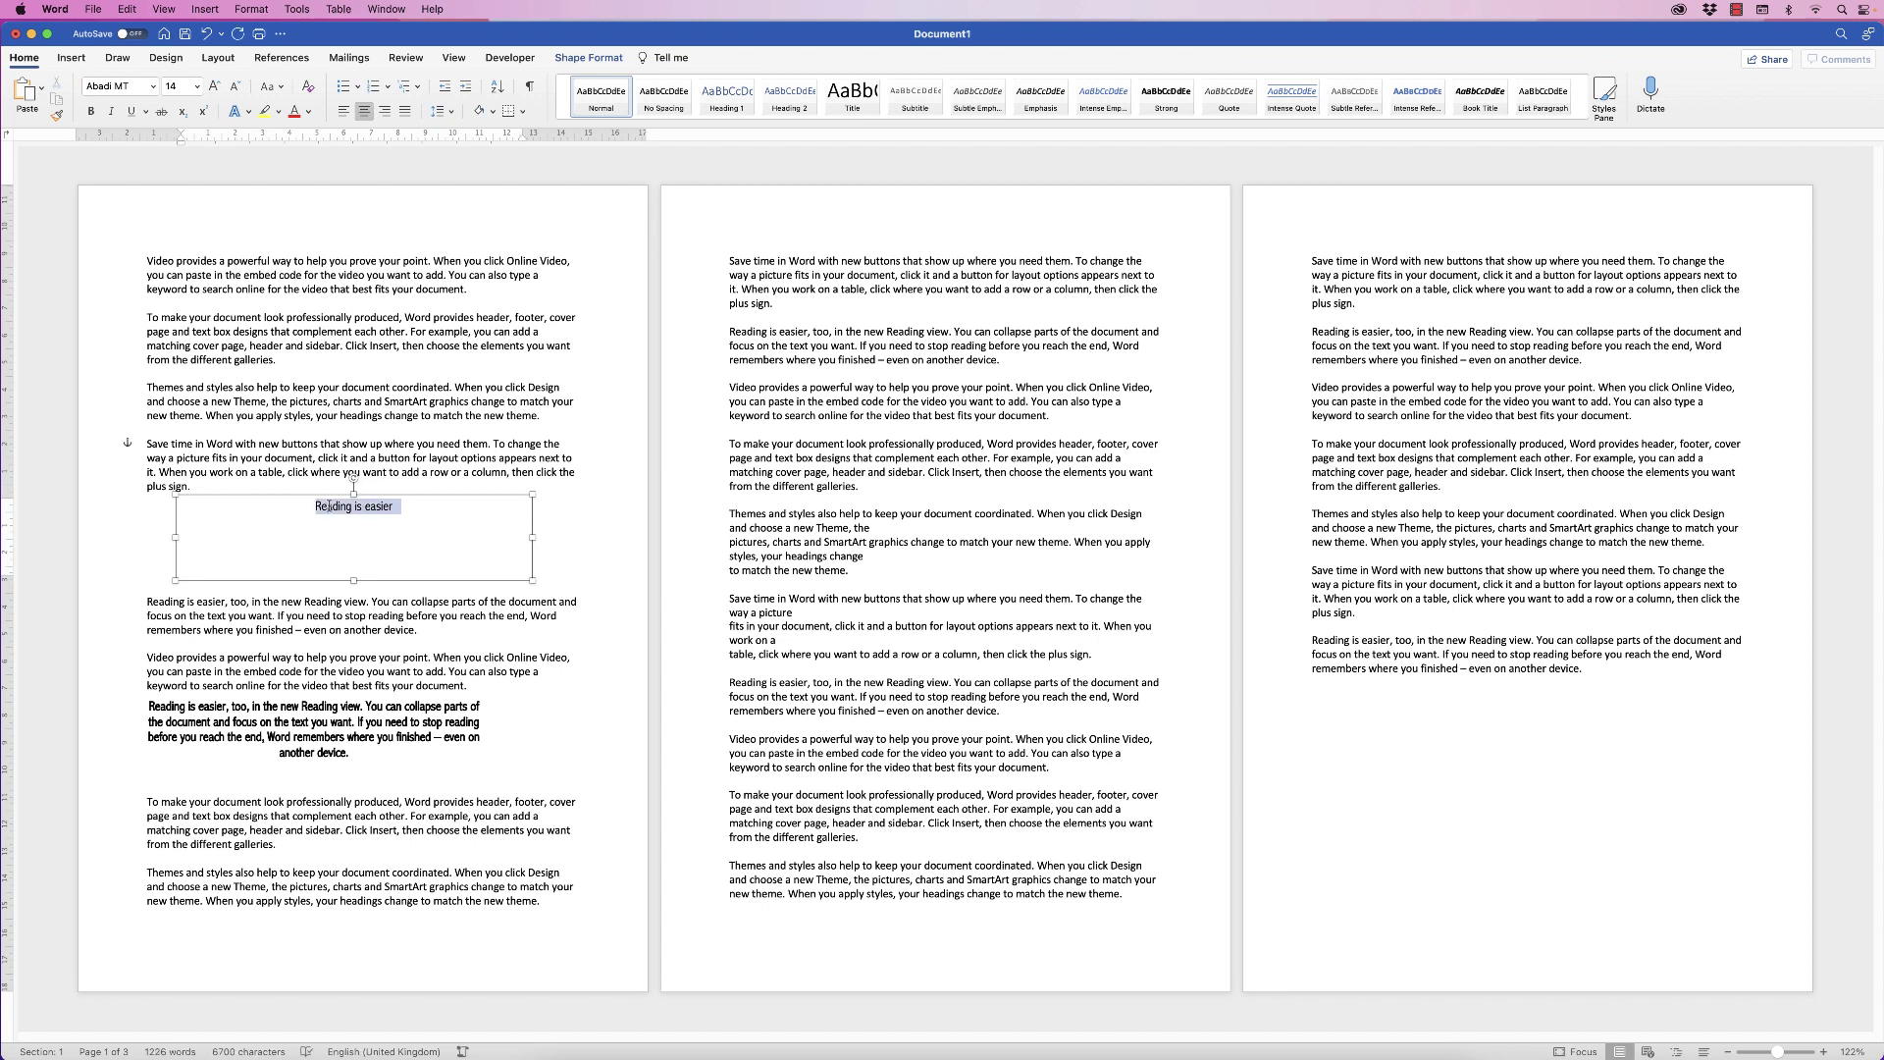
{"action": "left_click", "coordinate": [282, 90]}
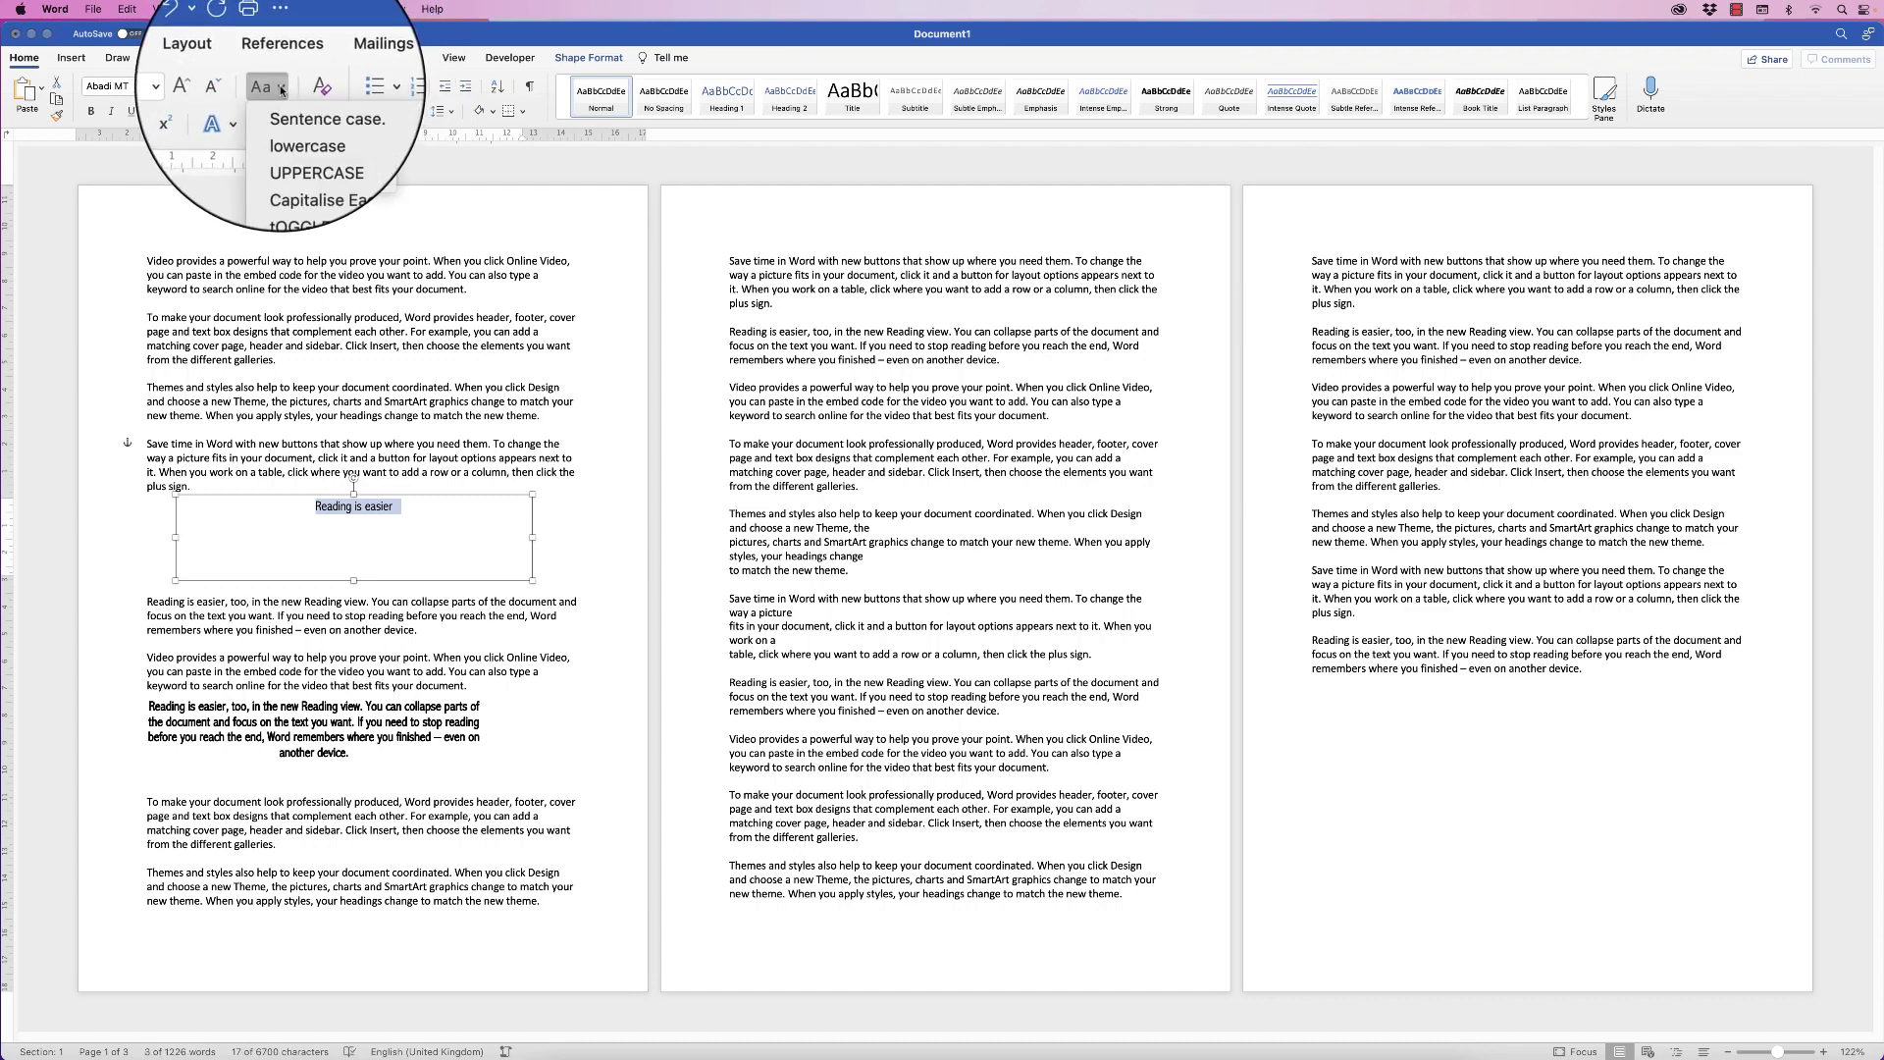
{"action": "left_click", "coordinate": [277, 147]}
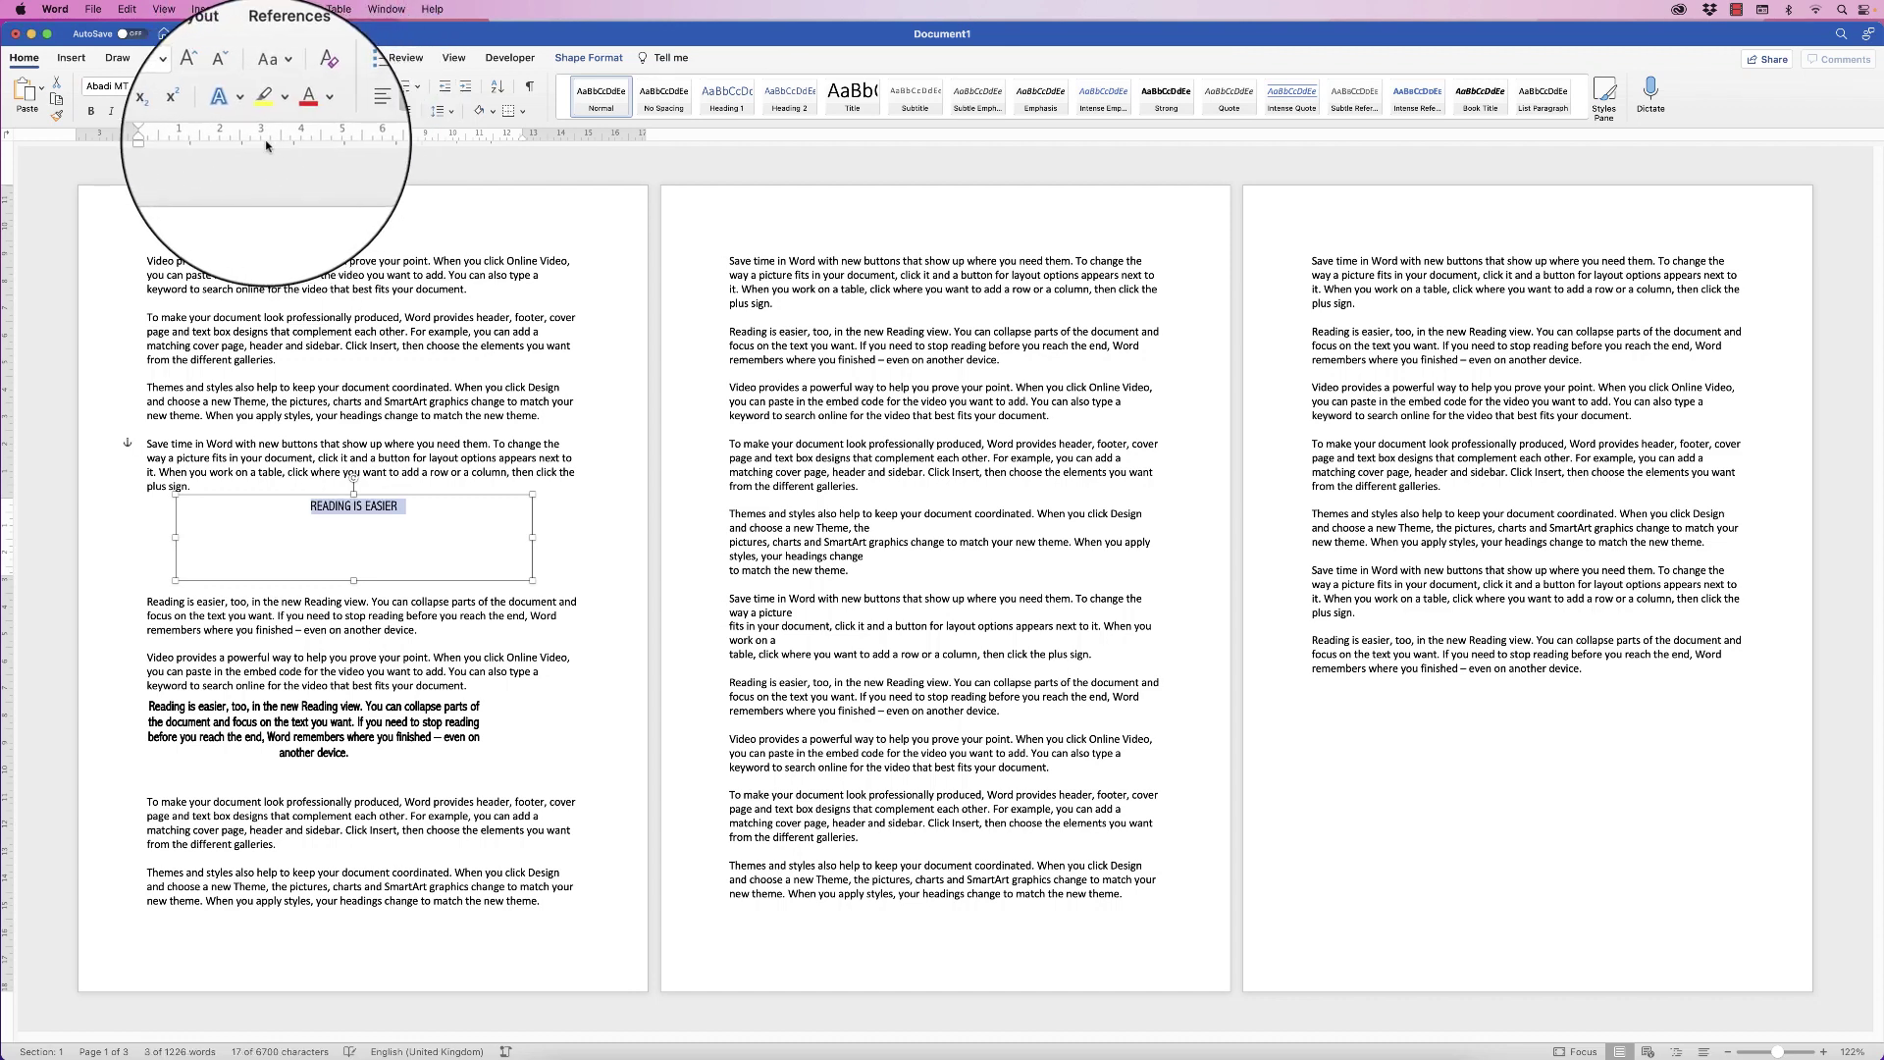
{"action": "left_click", "coordinate": [153, 86]}
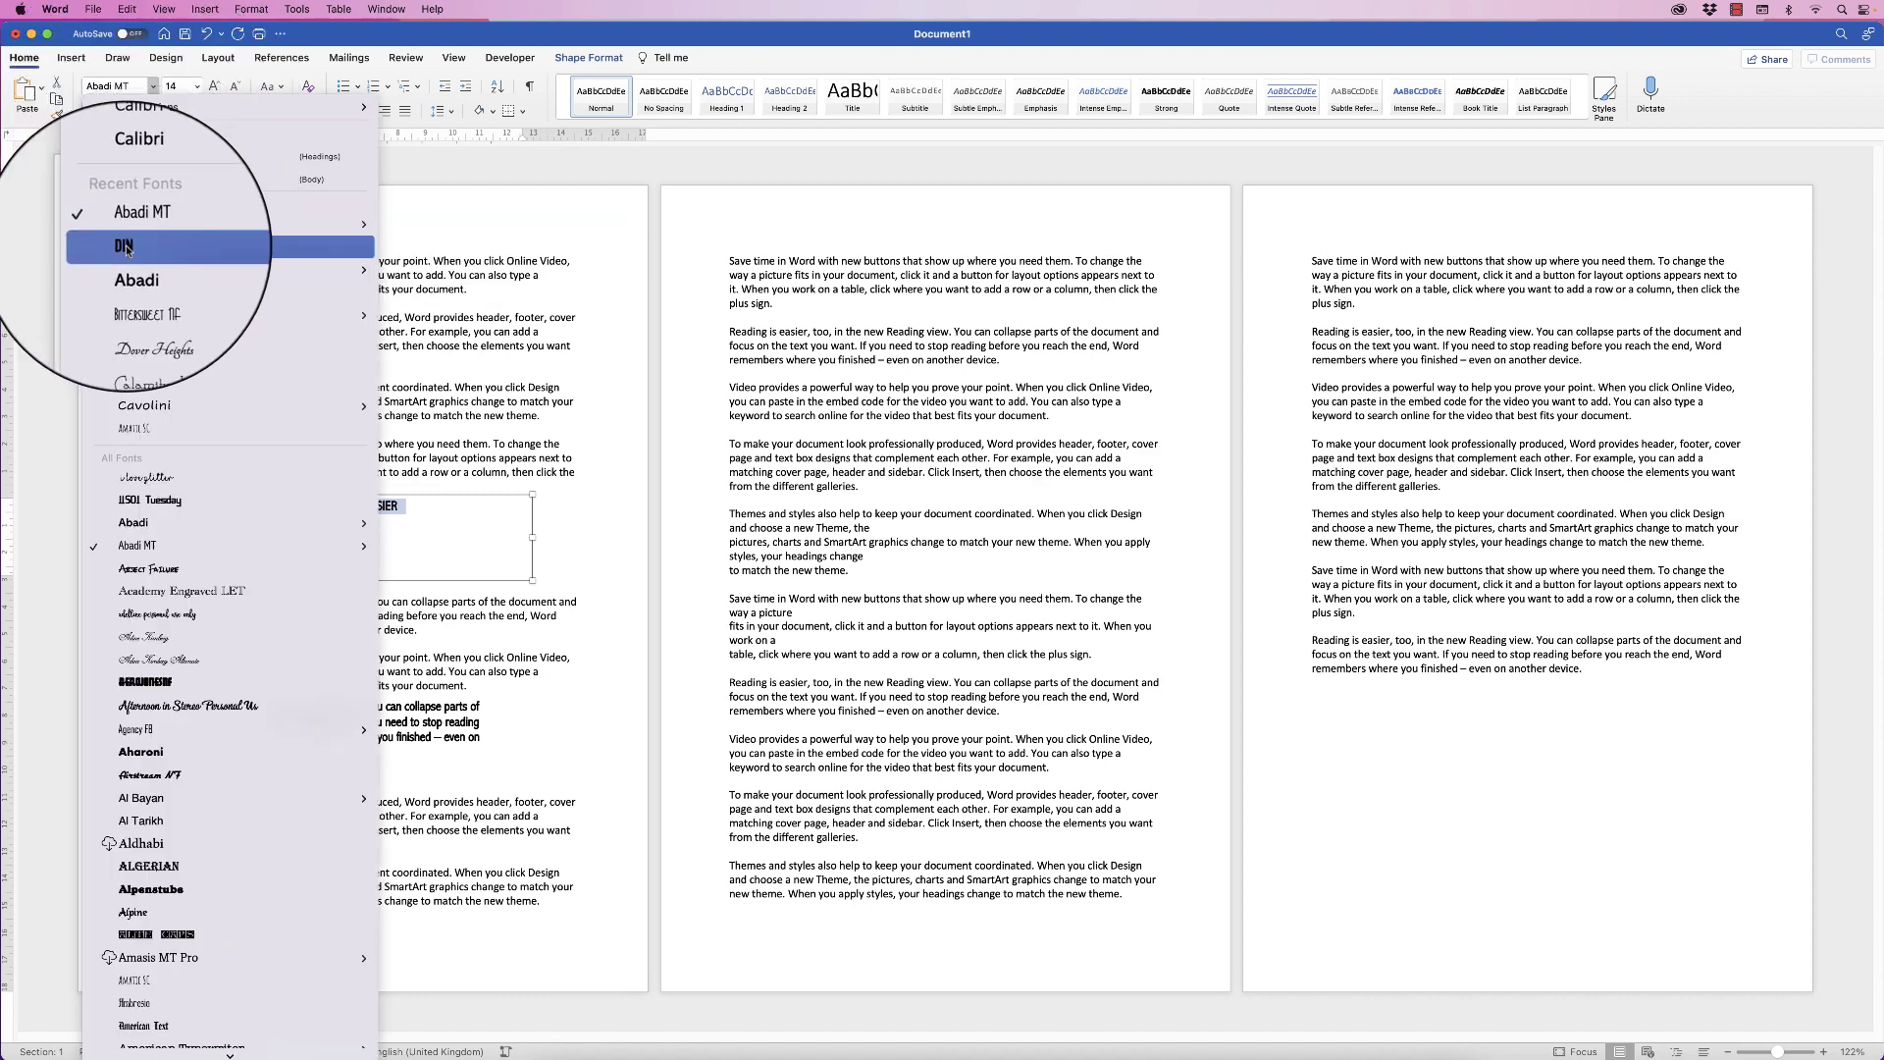
{"action": "left_click", "coordinate": [137, 382]}
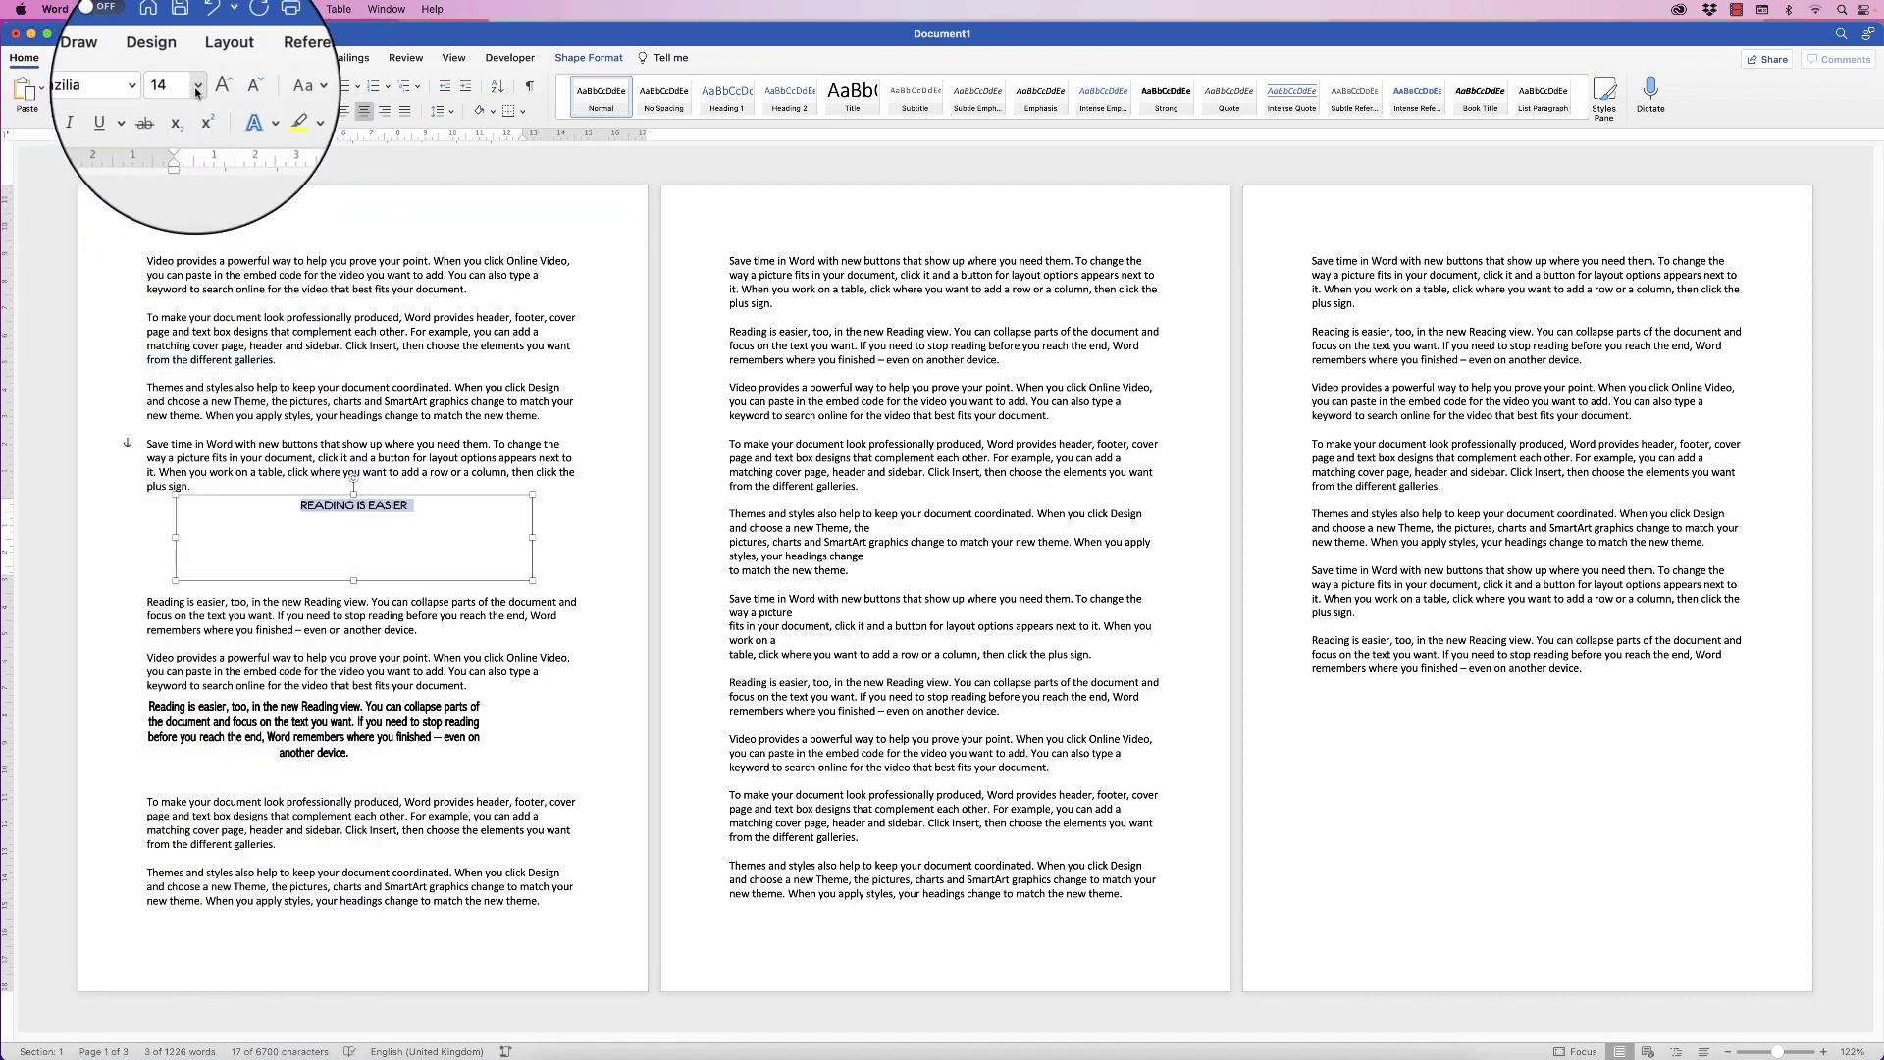
{"action": "left_click", "coordinate": [196, 87]}
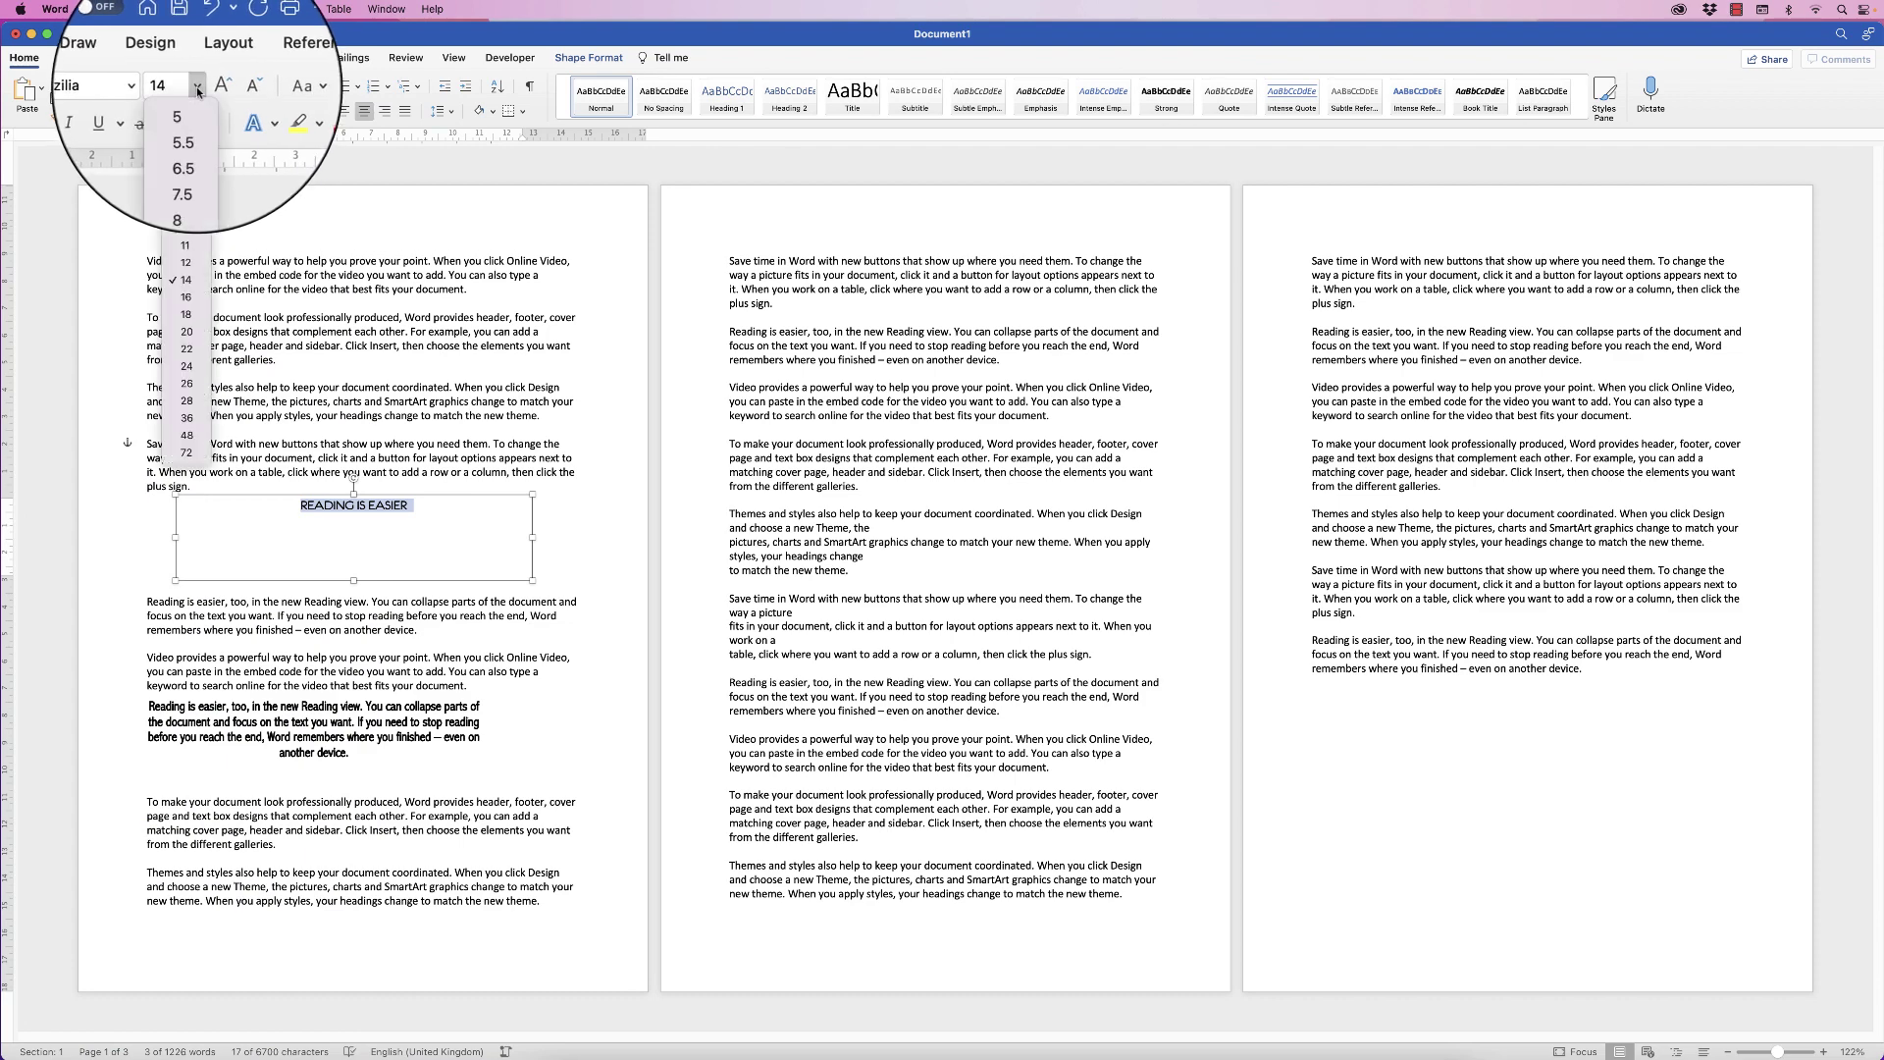
{"action": "left_click", "coordinate": [187, 348]}
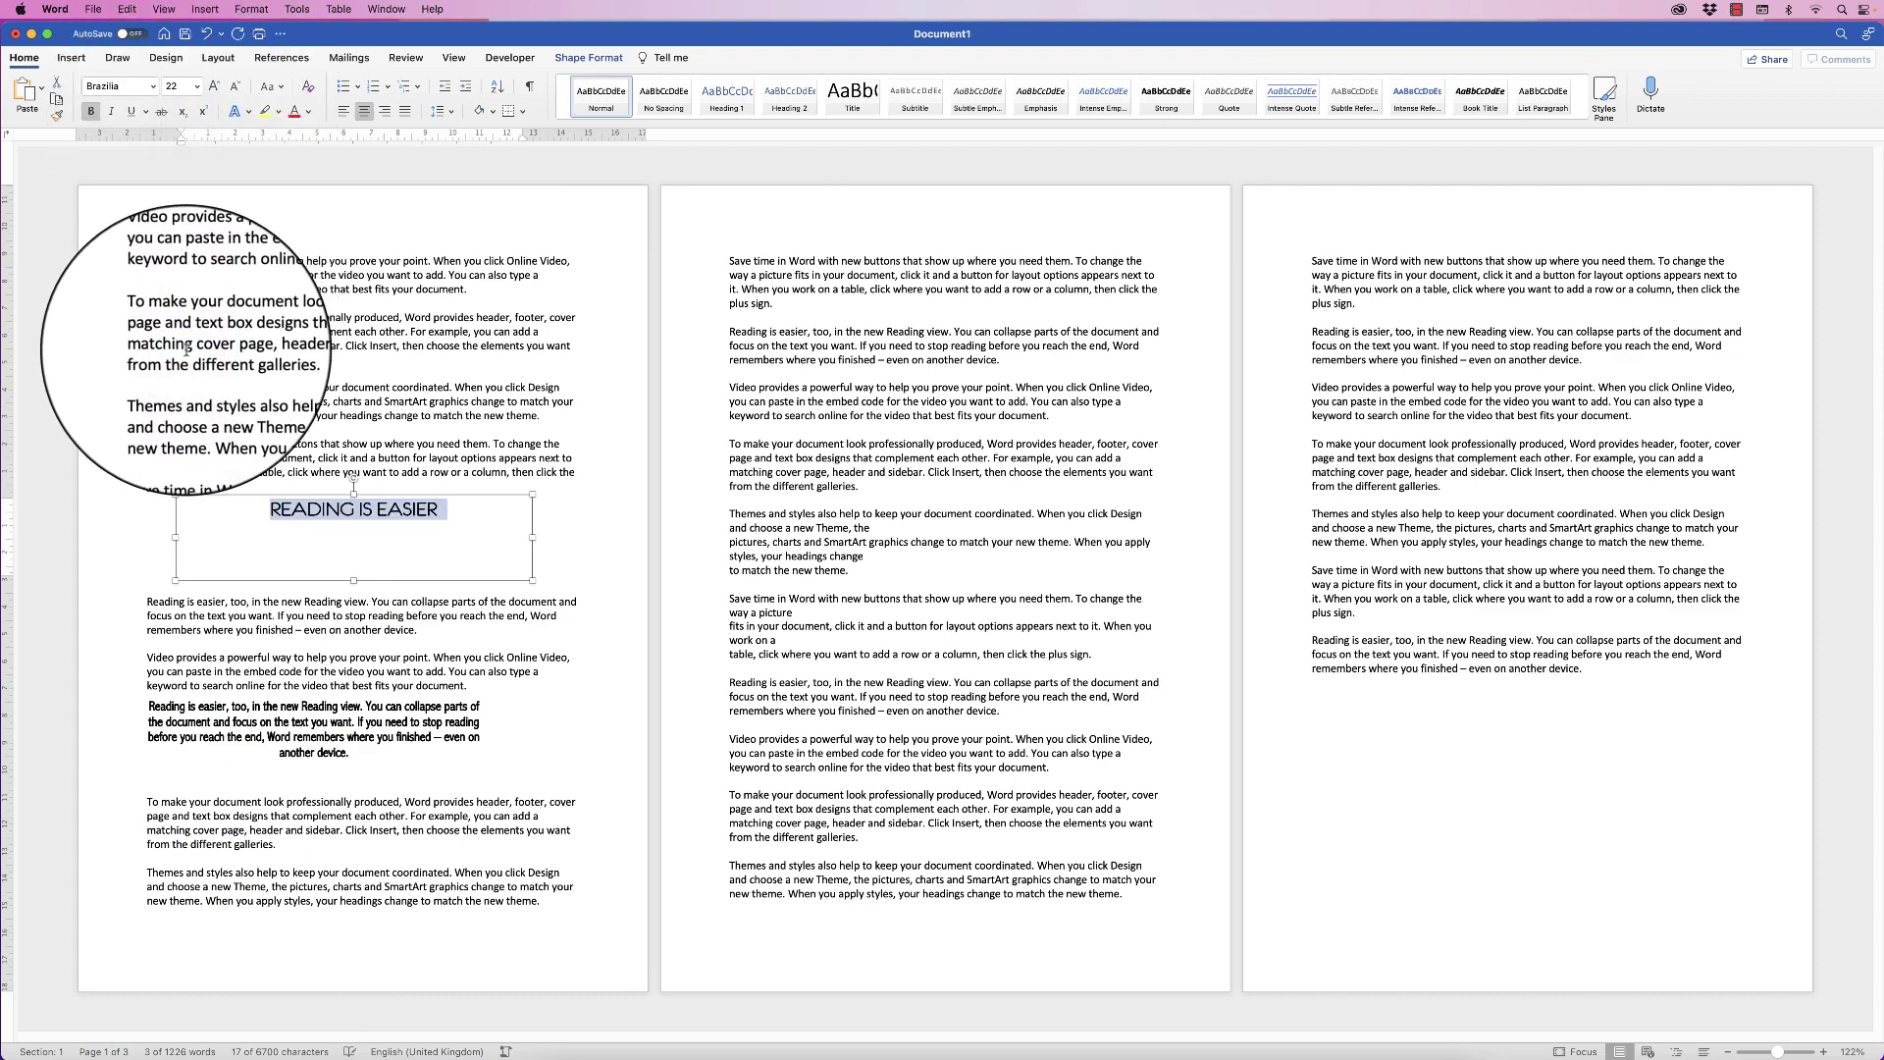
- Shrink the heading text box to about 1.3 cm high and 7.39 cm wide and place it directly above the bold text box
{"action": "left_click", "coordinate": [354, 580]}
{"action": "left_click_drag", "start_coordinate": [353, 580], "coordinate": [267, 590]}
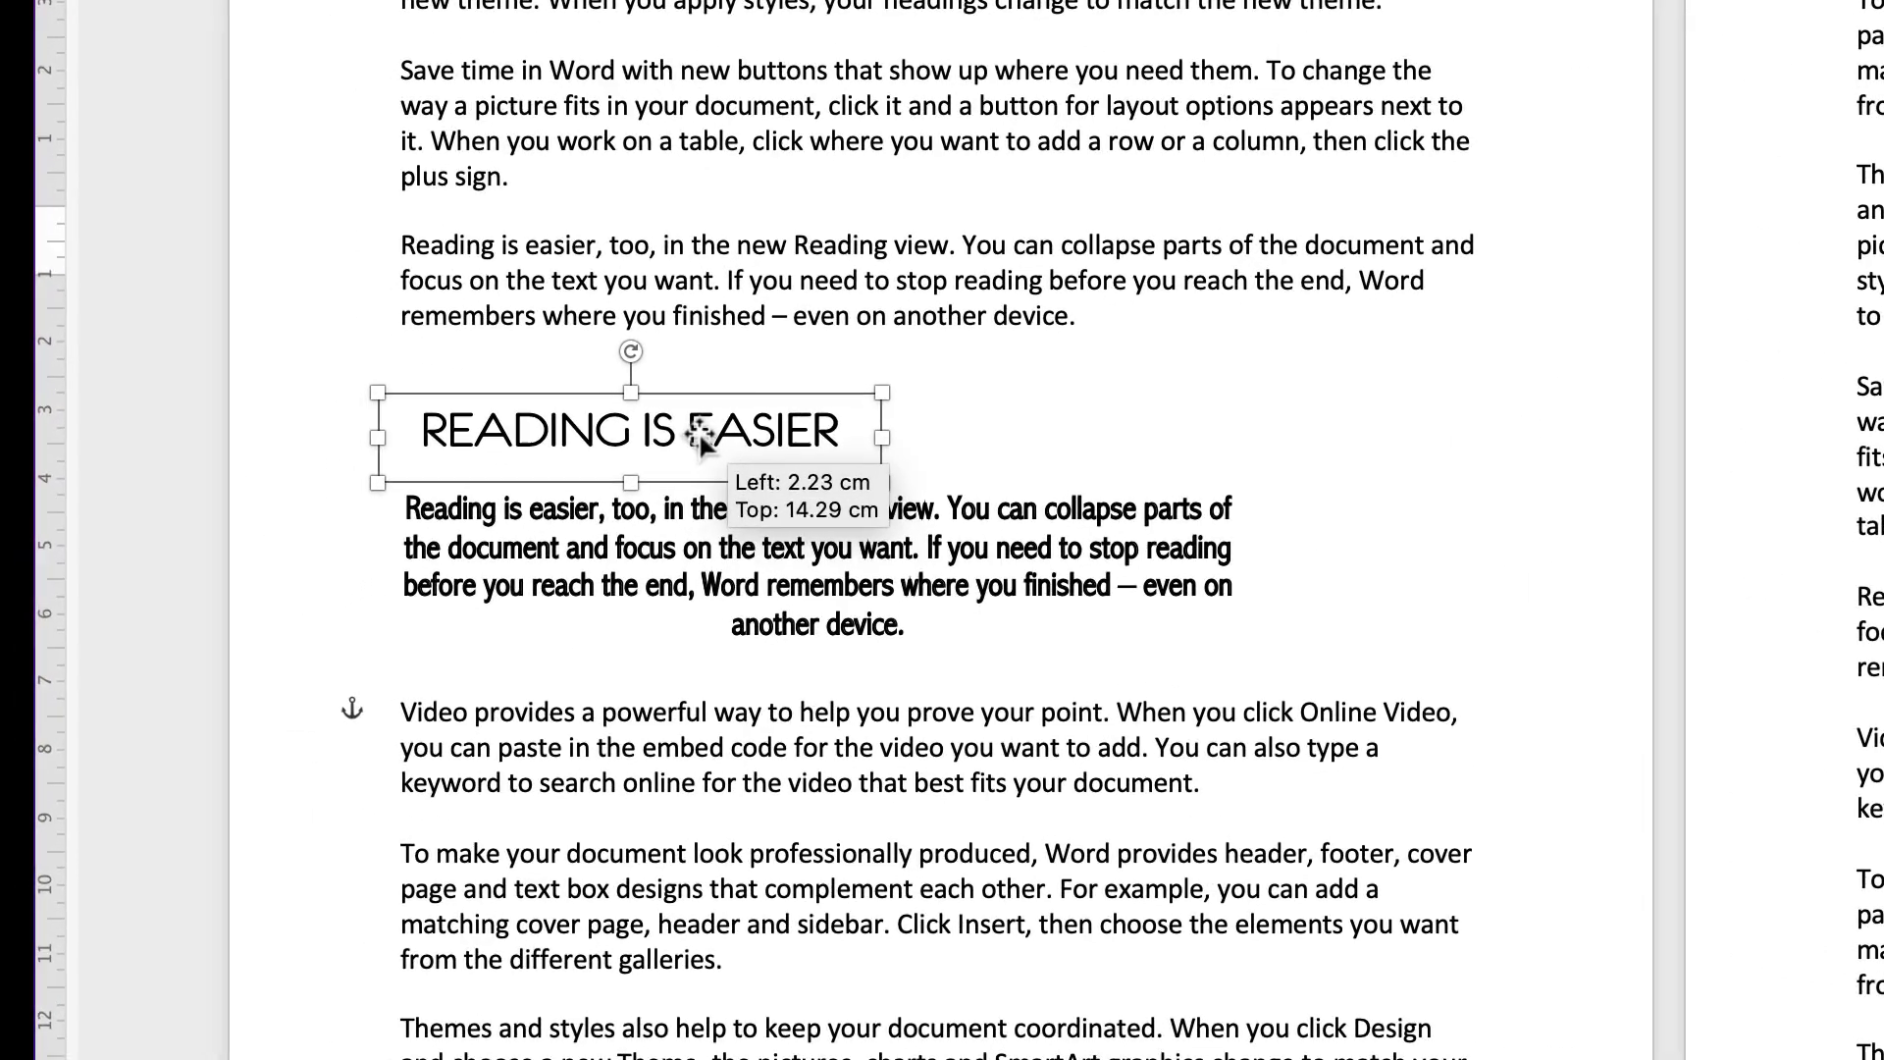
{"action": "left_click_drag", "start_coordinate": [699, 439], "coordinate": [692, 439]}
- Widen the bold text box on page 1 to about the body text's width and left-align its text
{"action": "left_click", "coordinate": [967, 559]}
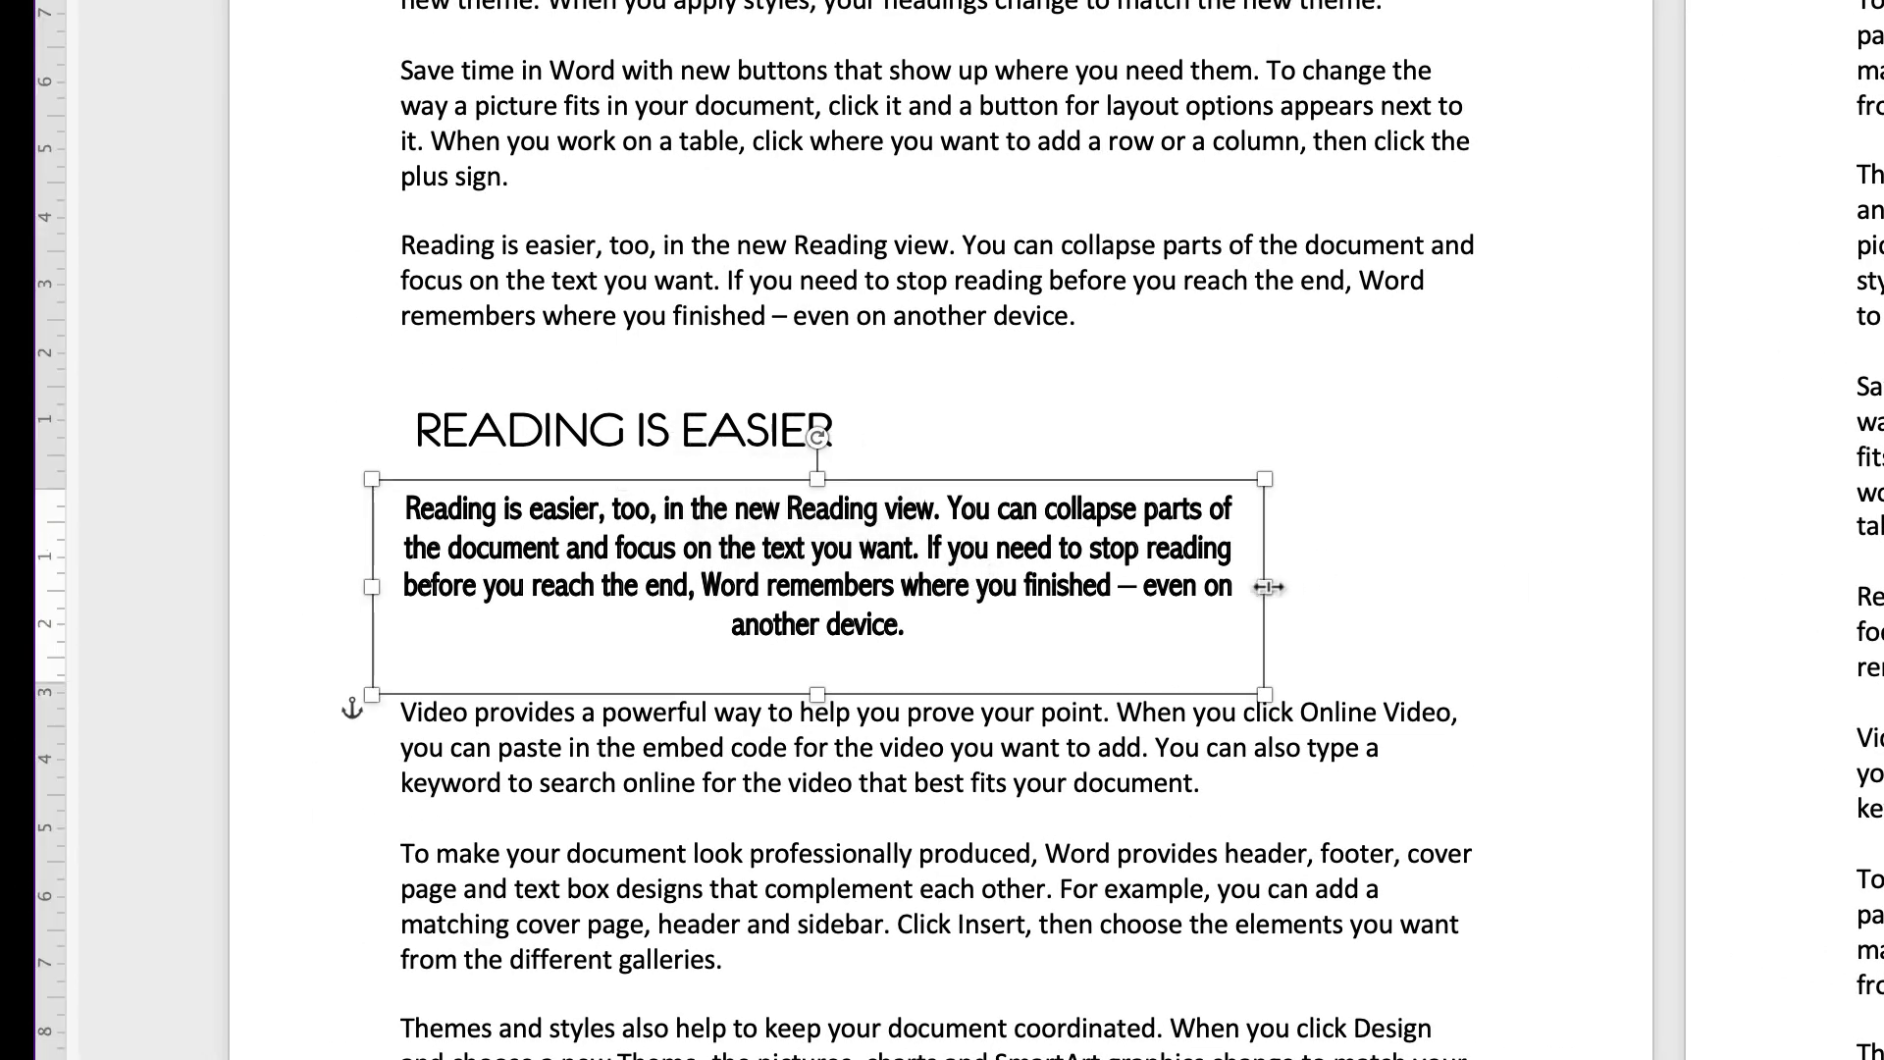
{"action": "left_click_drag", "start_coordinate": [1266, 586], "coordinate": [1411, 583]}
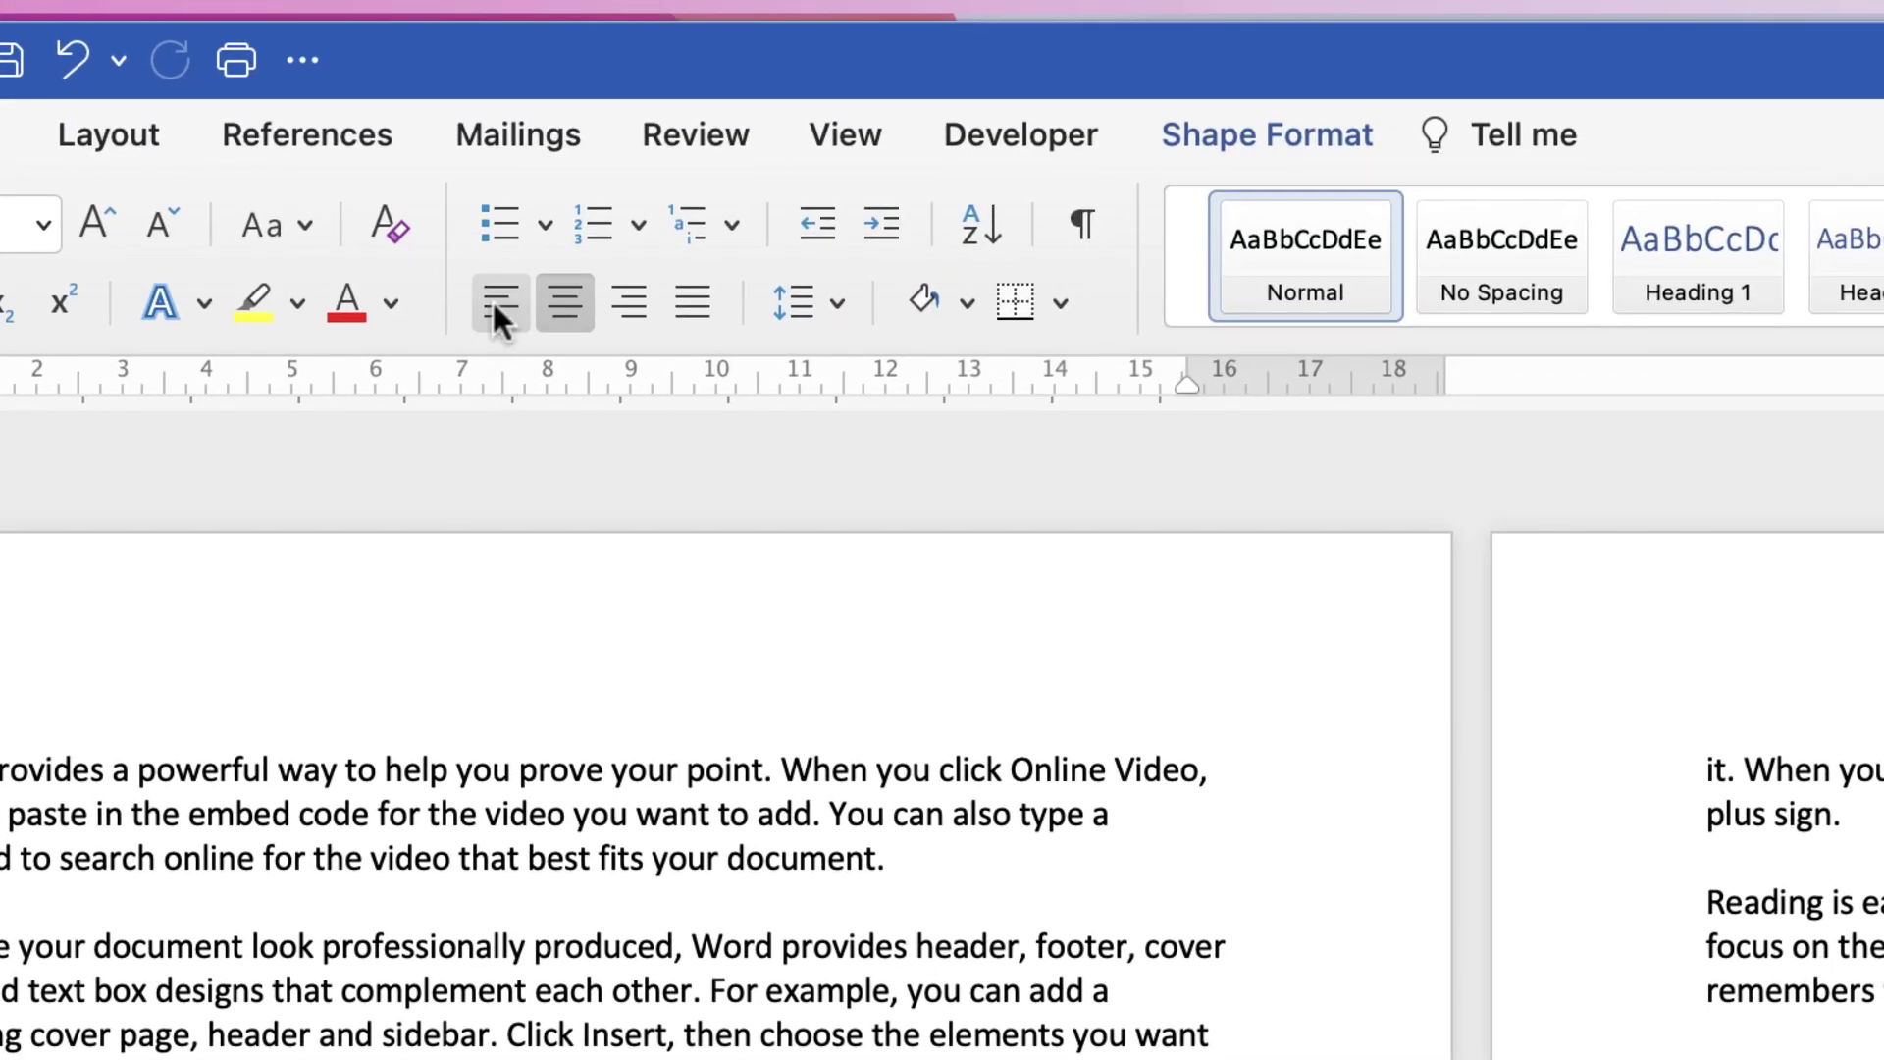
{"action": "left_click", "coordinate": [497, 298]}
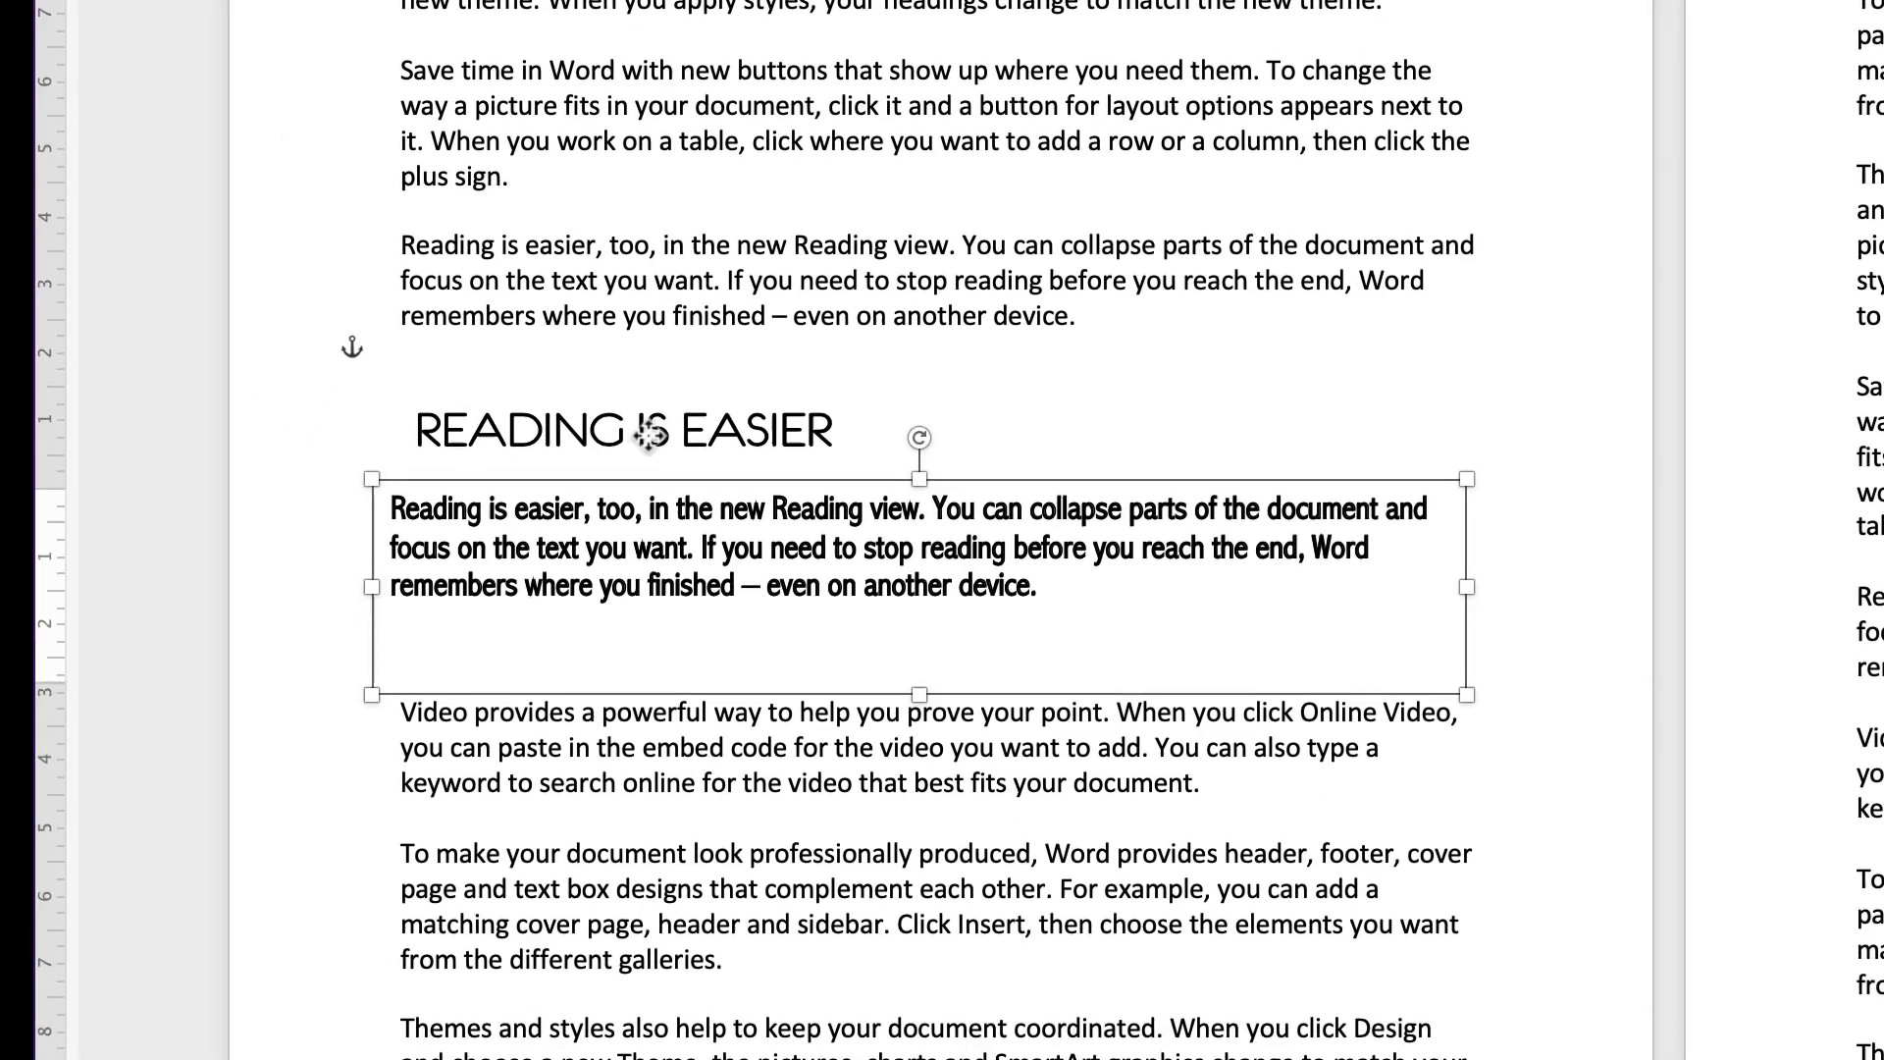
- Shift the bold text box and the heading text box so both texts line up with the body text's left edge
{"action": "left_click", "coordinate": [650, 432]}
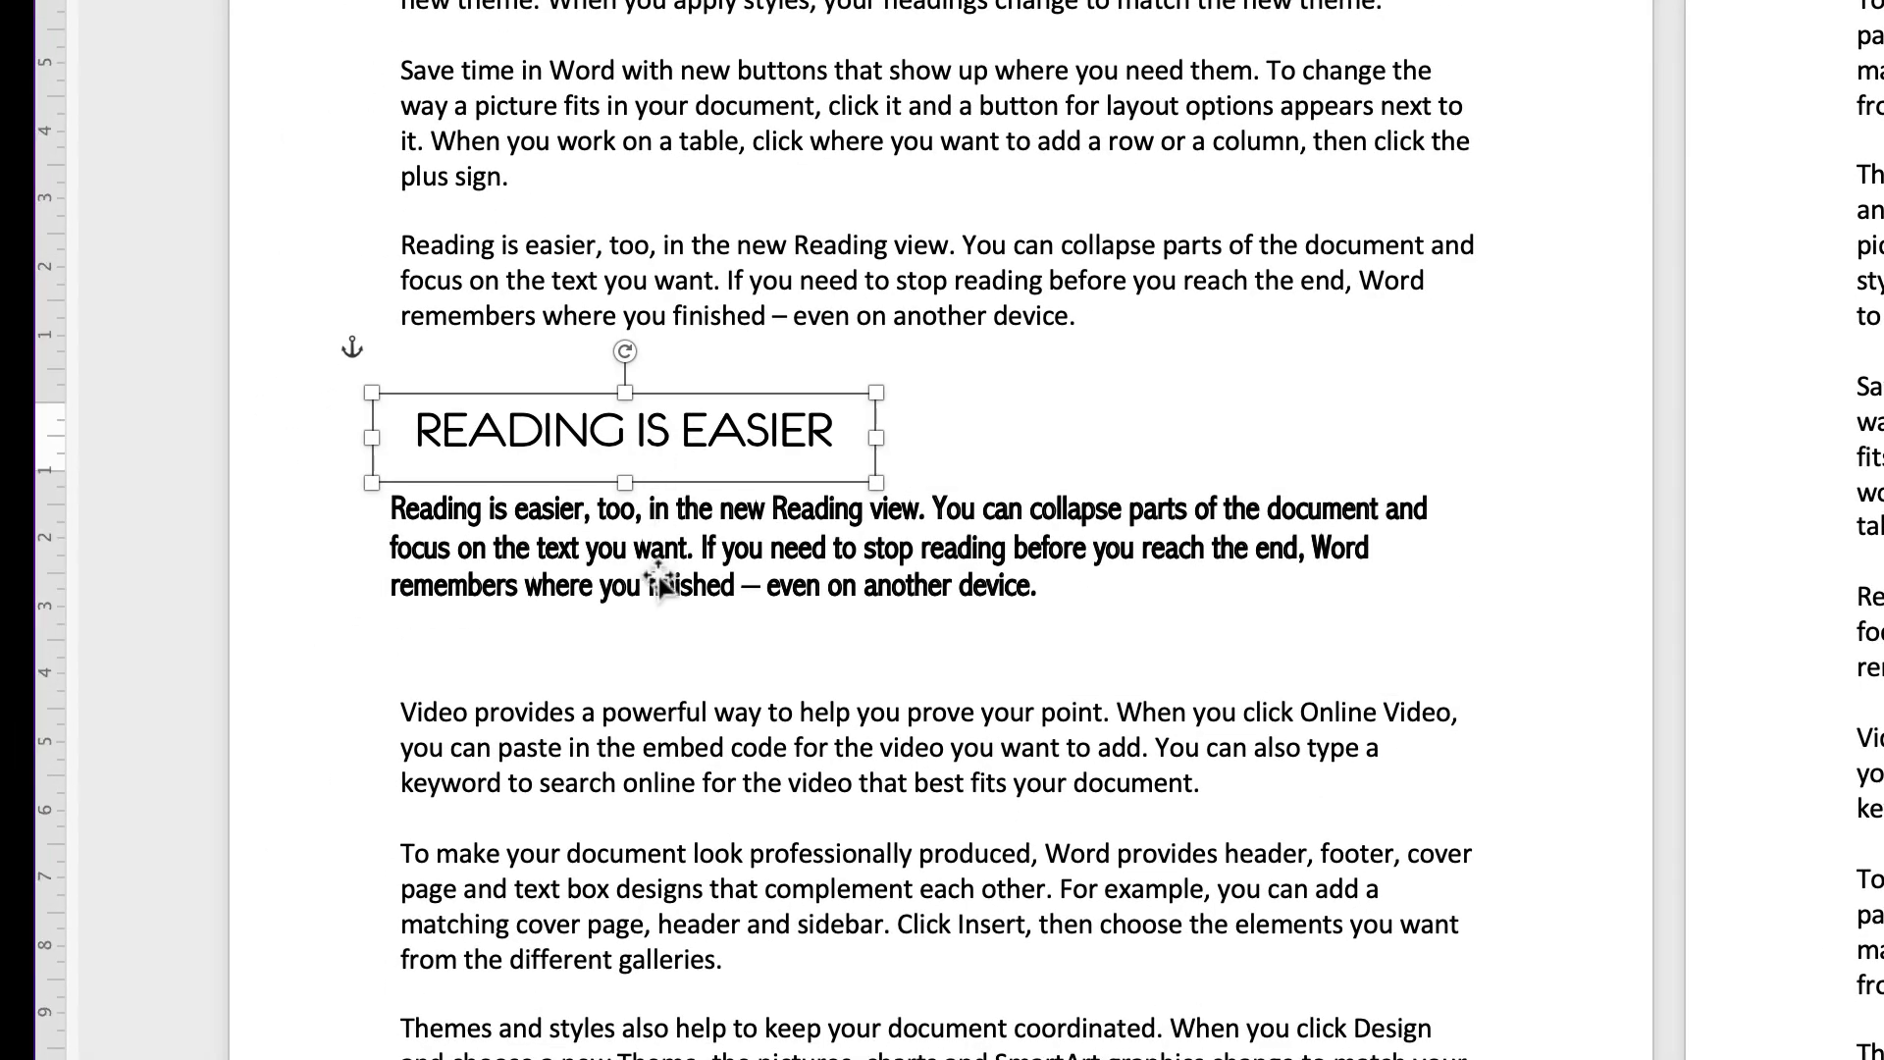
{"action": "left_click", "coordinate": [659, 576]}
{"action": "left_click_drag", "start_coordinate": [659, 576], "coordinate": [671, 575]}
{"action": "left_click", "coordinate": [643, 440]}
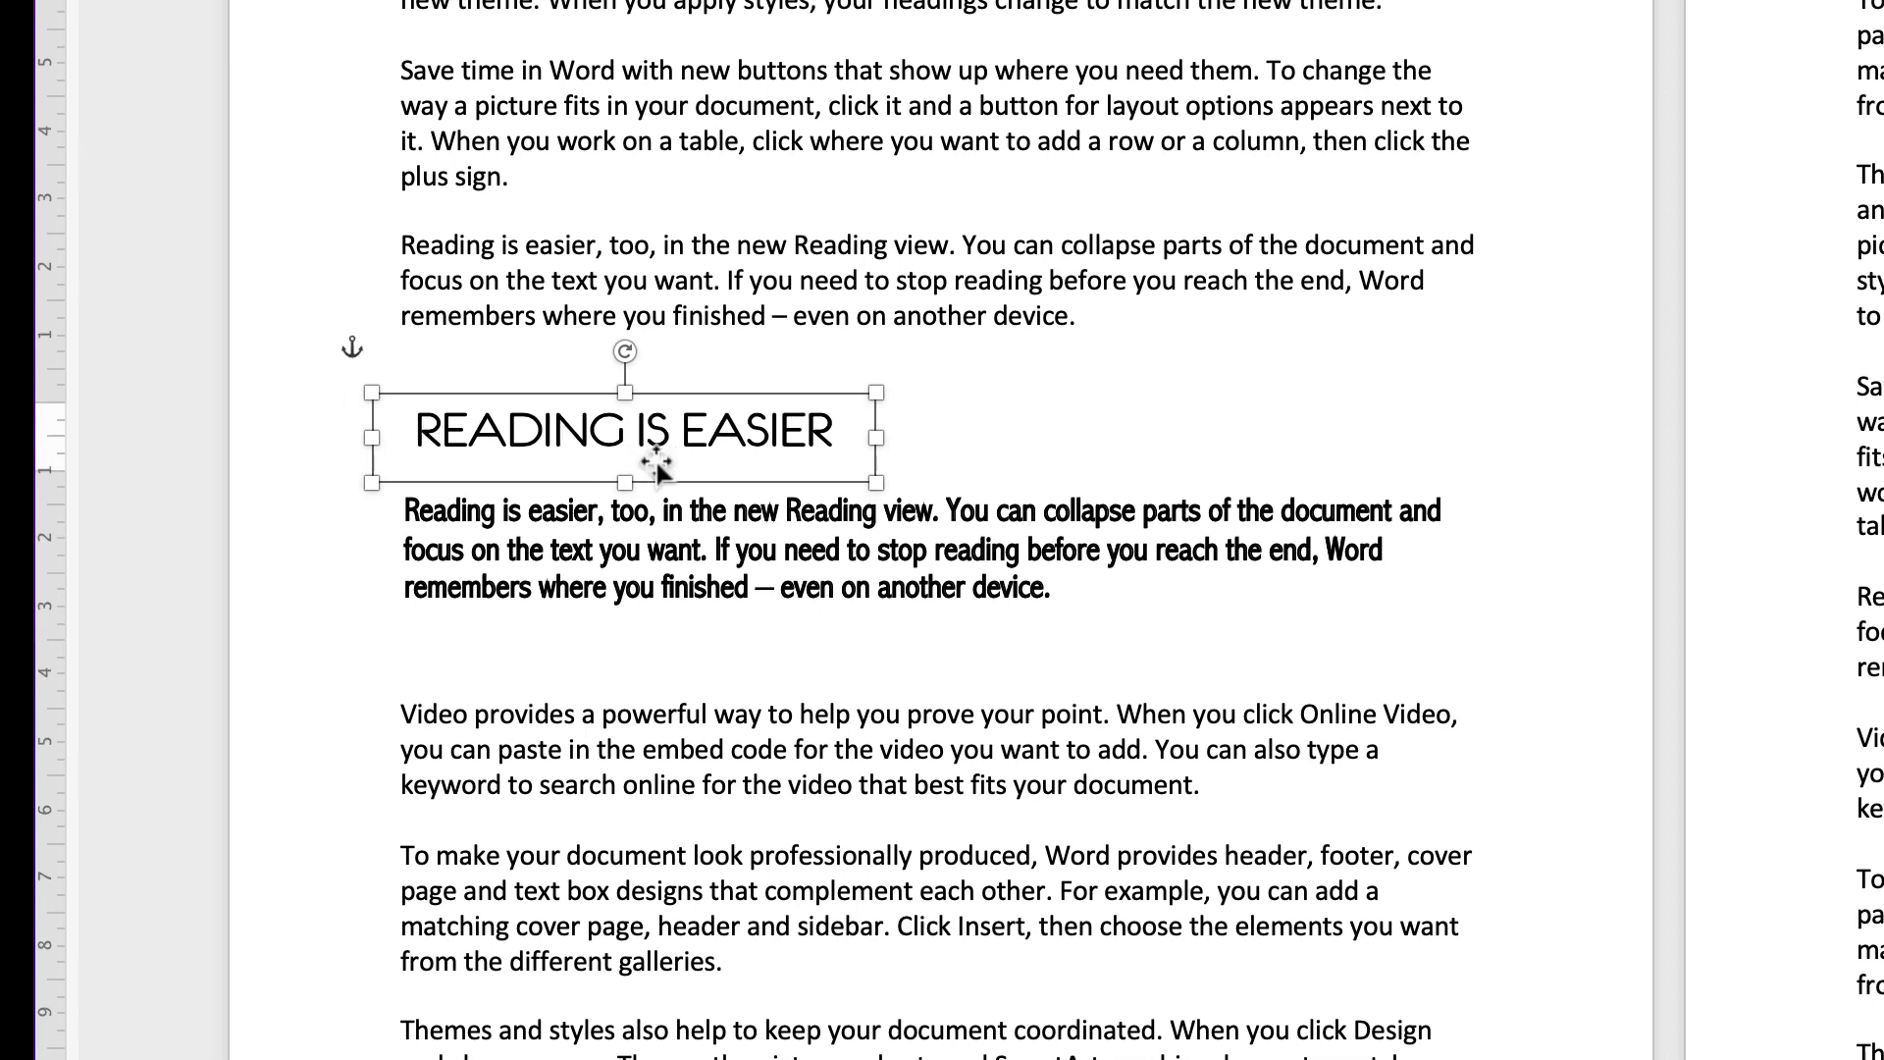
{"action": "left_click_drag", "start_coordinate": [656, 461], "coordinate": [654, 462]}
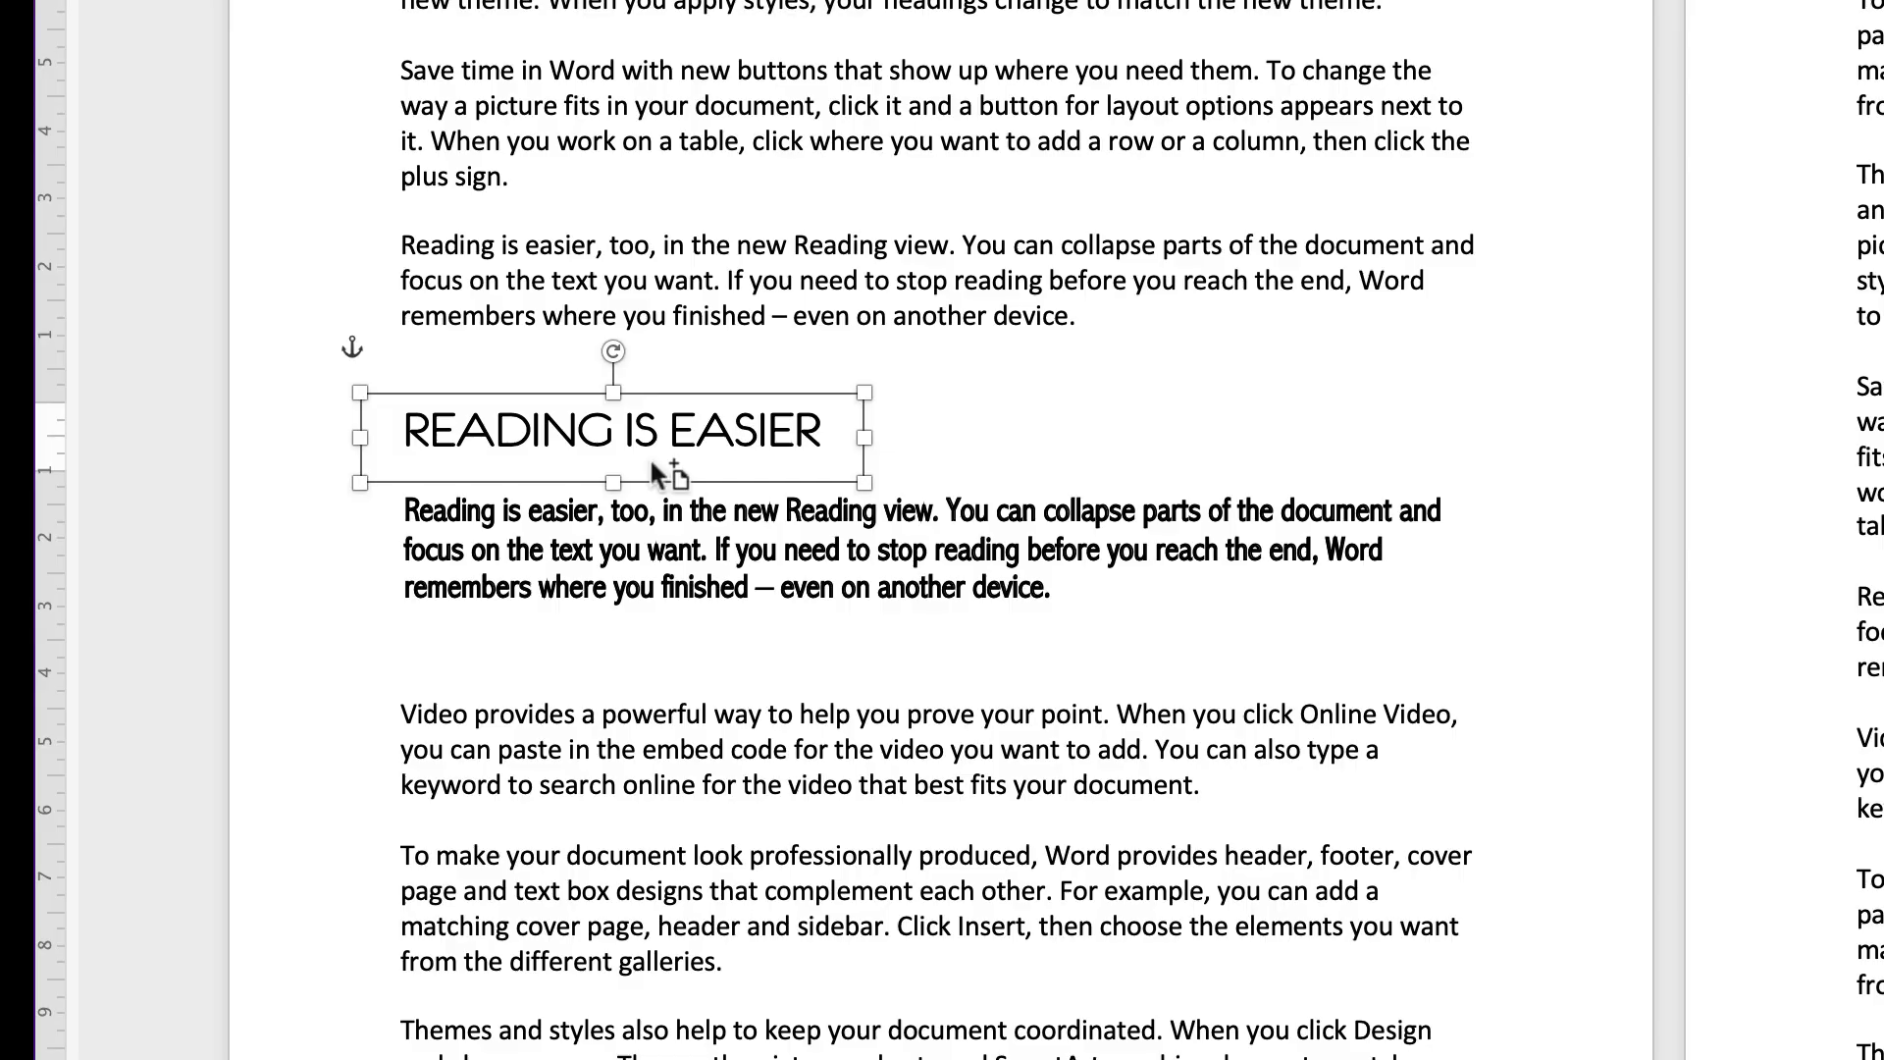
{"action": "left_click", "coordinate": [1293, 365]}
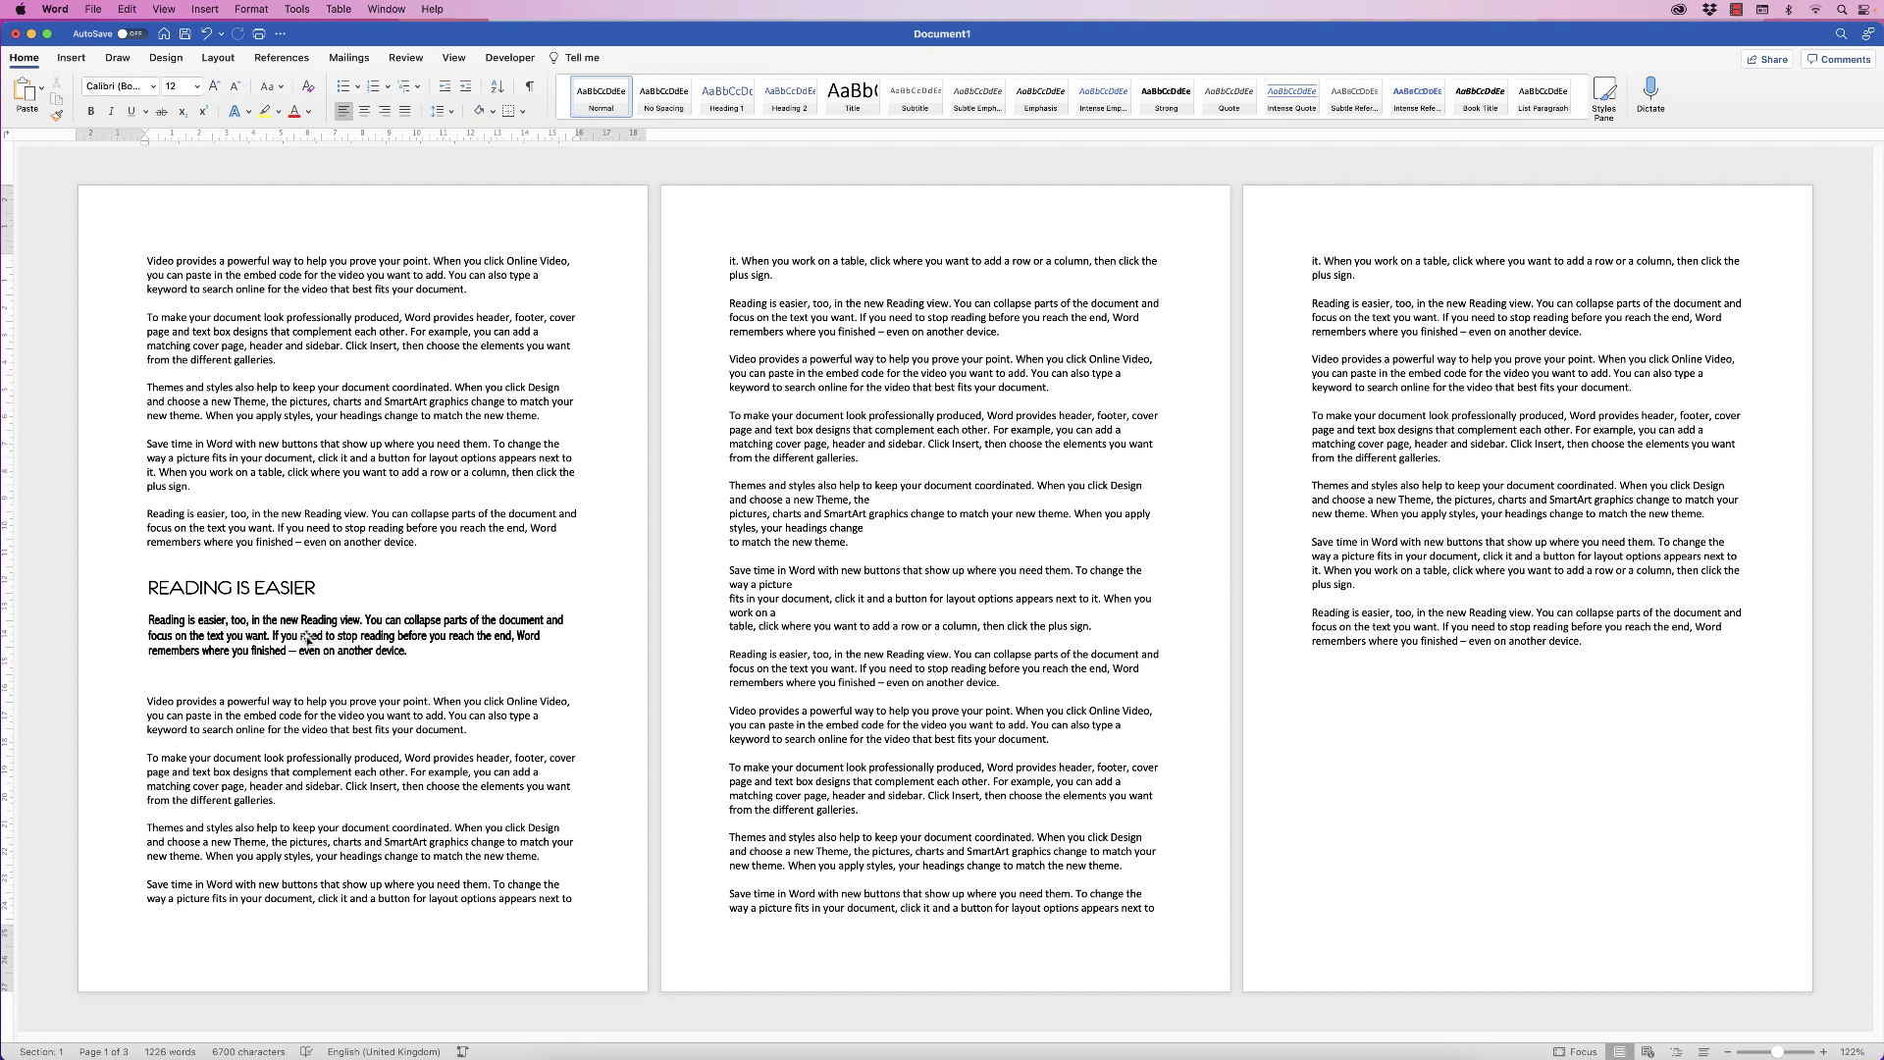
- Duplicate the bold text box onto page 2 at the left margin and resize it to about 4.9 cm high and 6.12 cm wide
{"action": "left_click", "coordinate": [307, 633]}
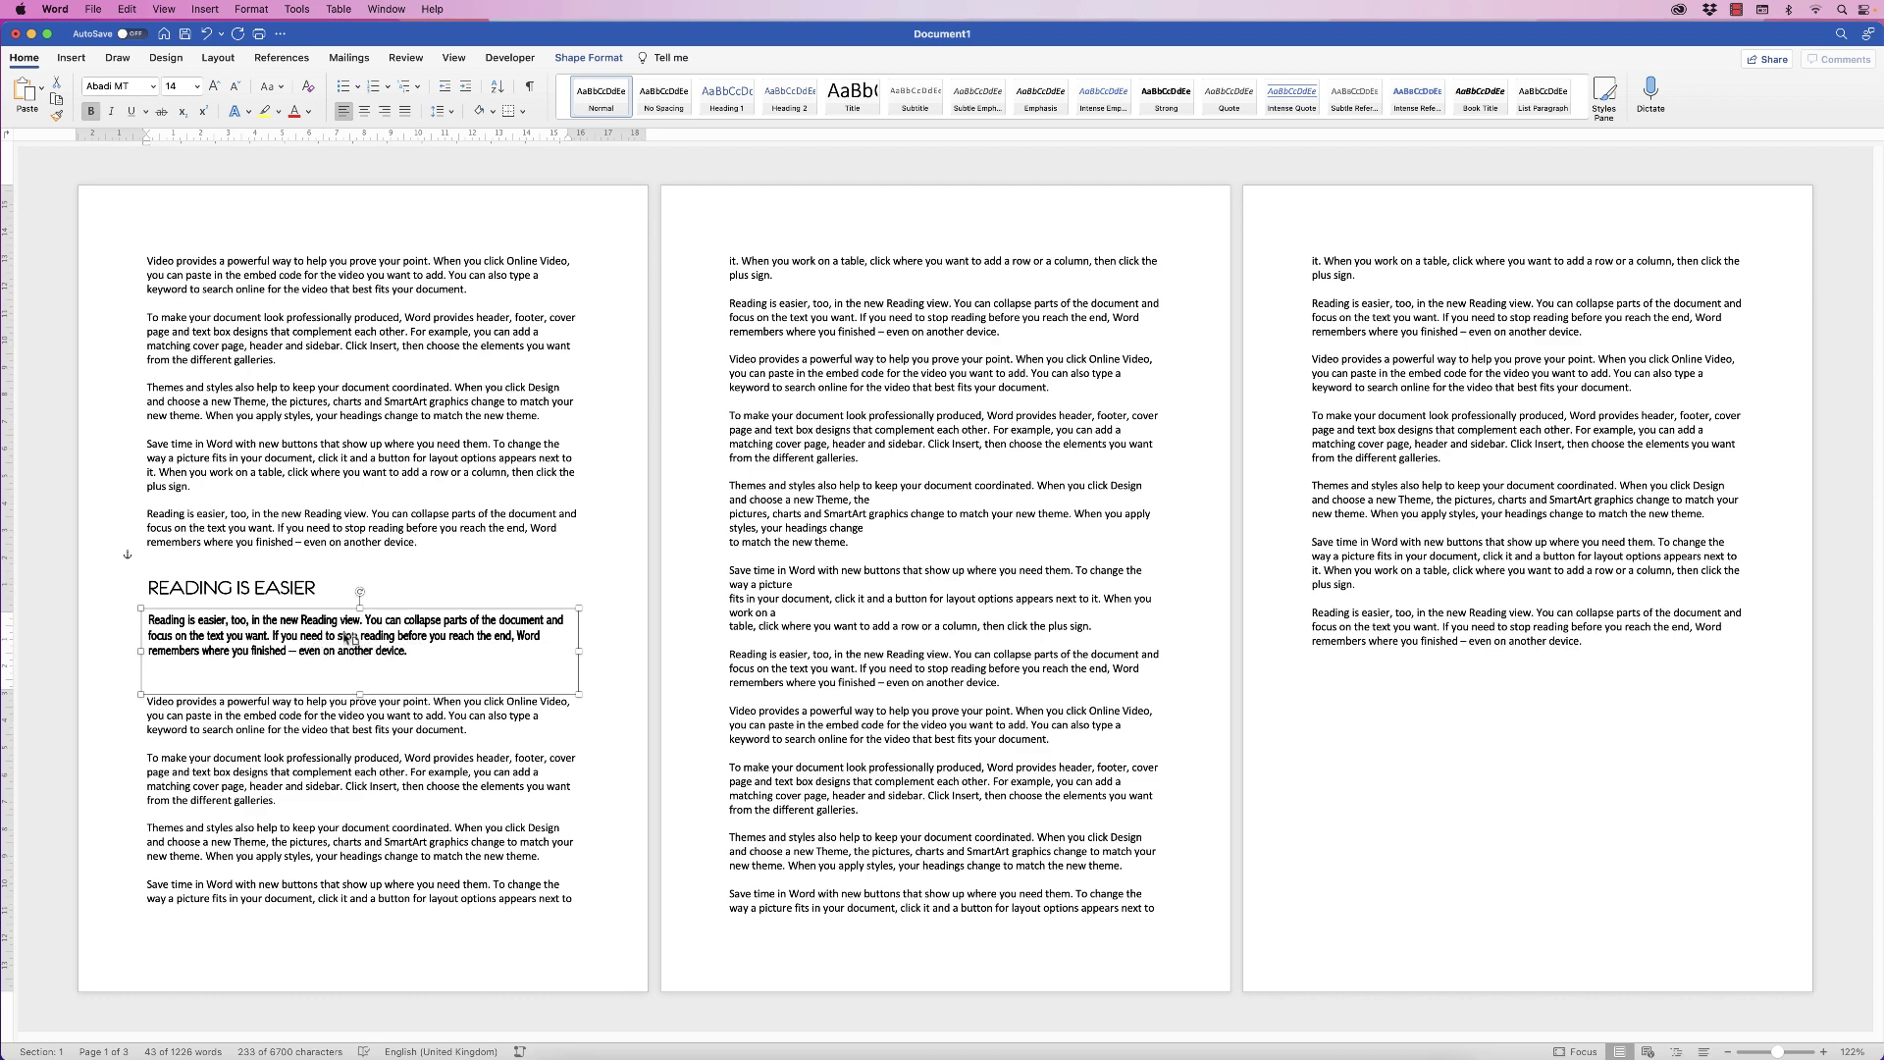
{"action": "left_click_drag", "start_coordinate": [350, 637], "coordinate": [823, 550]}
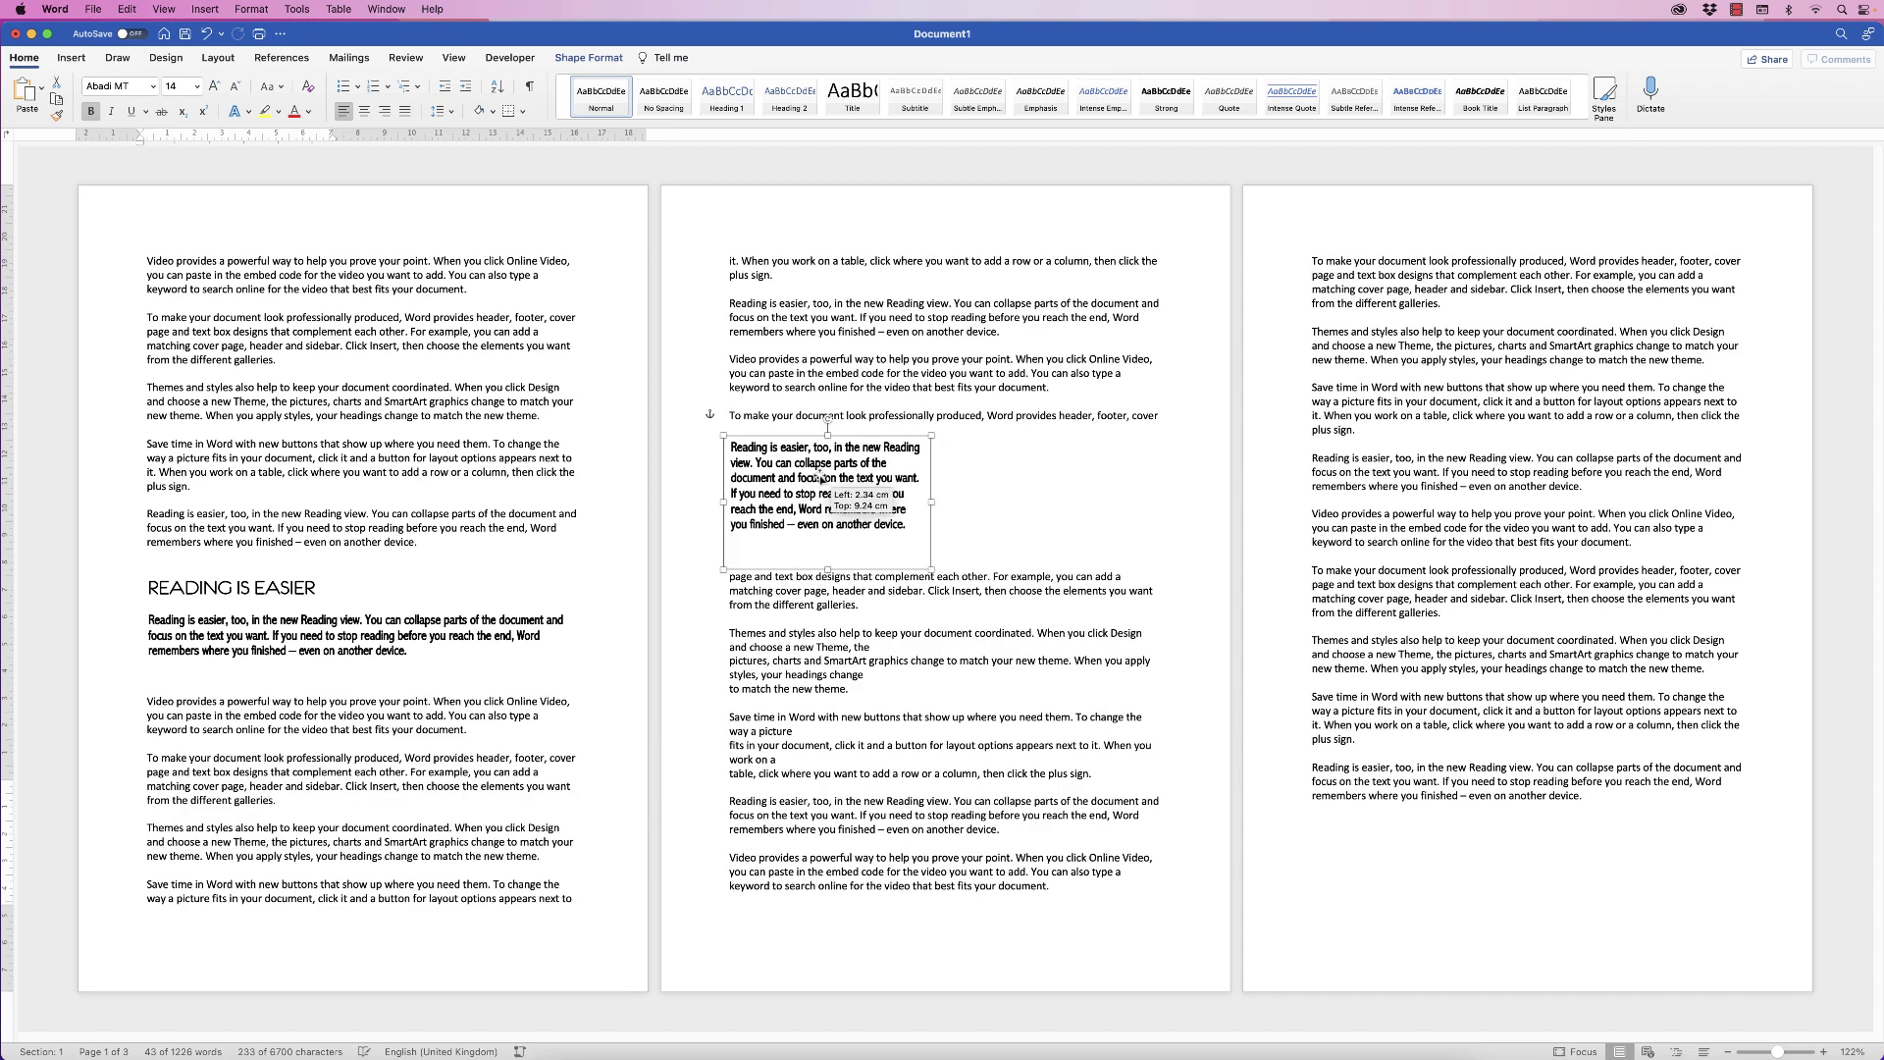
{"action": "left_click_drag", "start_coordinate": [930, 501], "coordinate": [891, 502]}
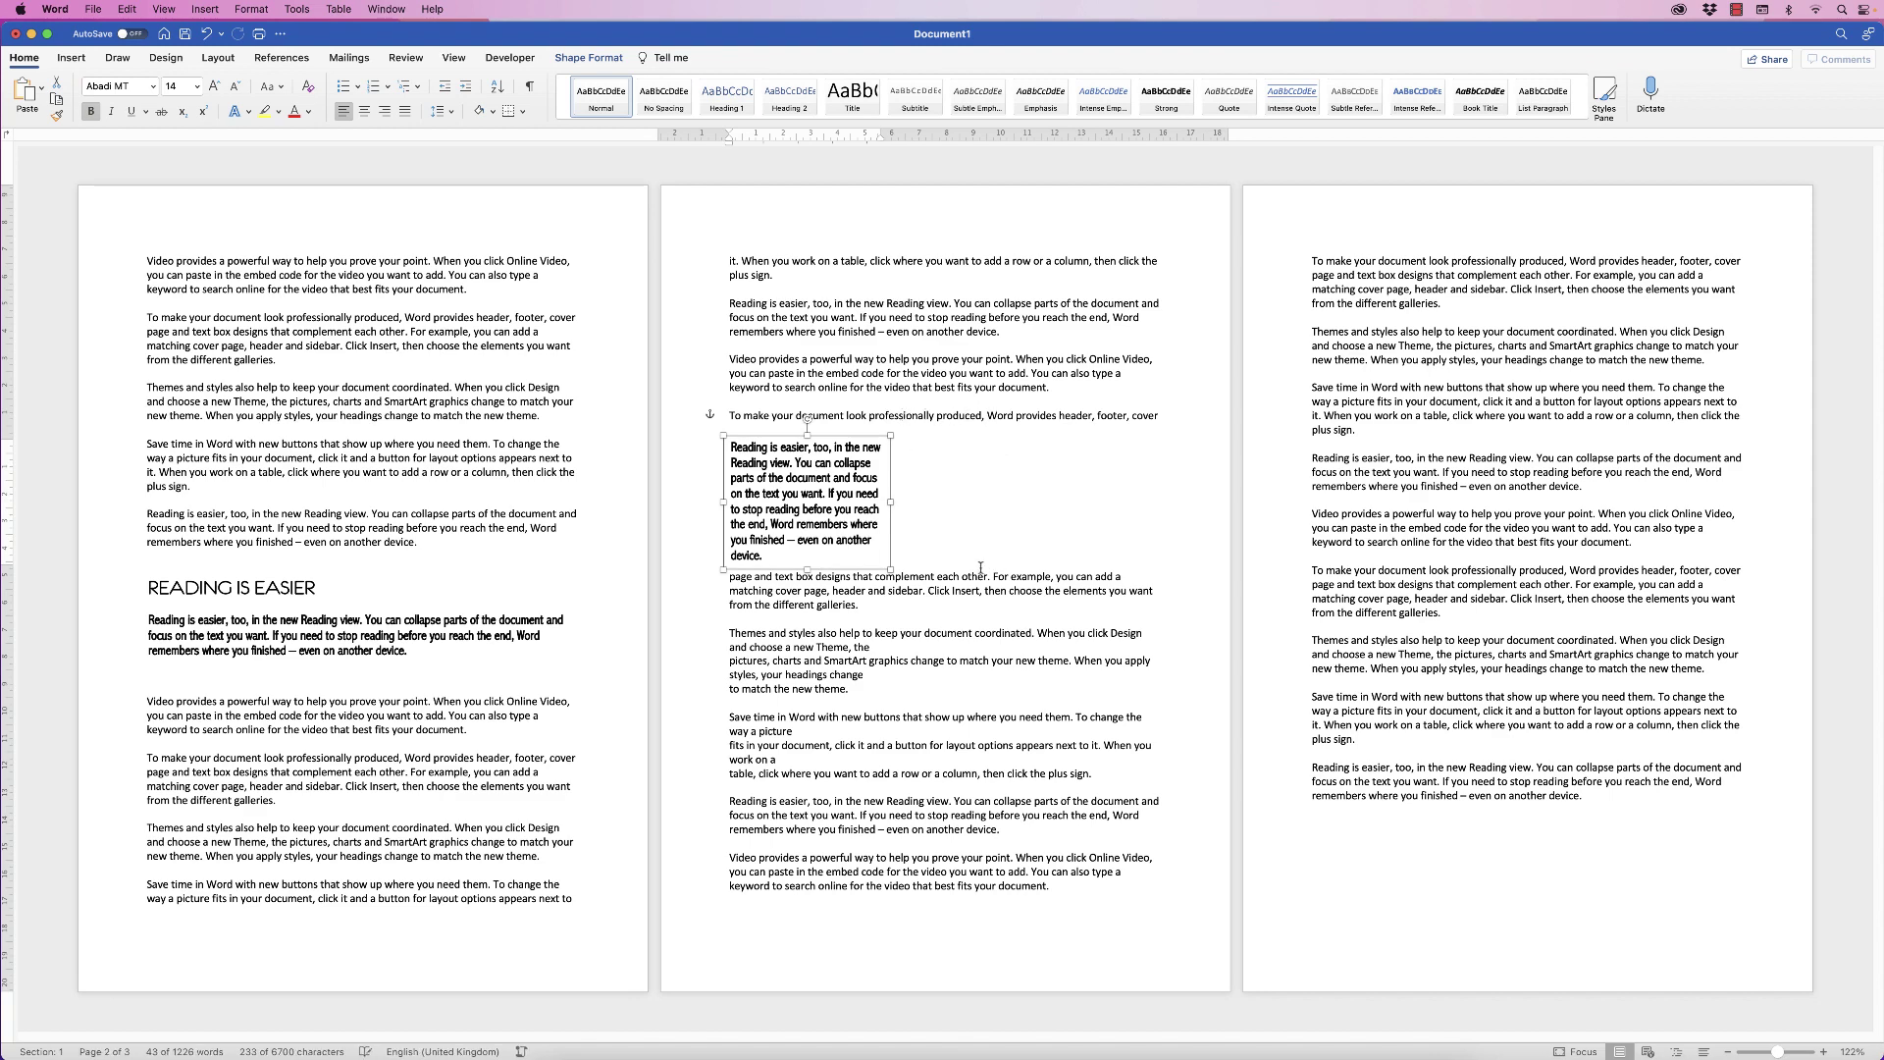
- Set the page 2 text box's wrapping to Tight and move it up beside the "To make your document look" paragraph
{"action": "left_click", "coordinate": [589, 57]}
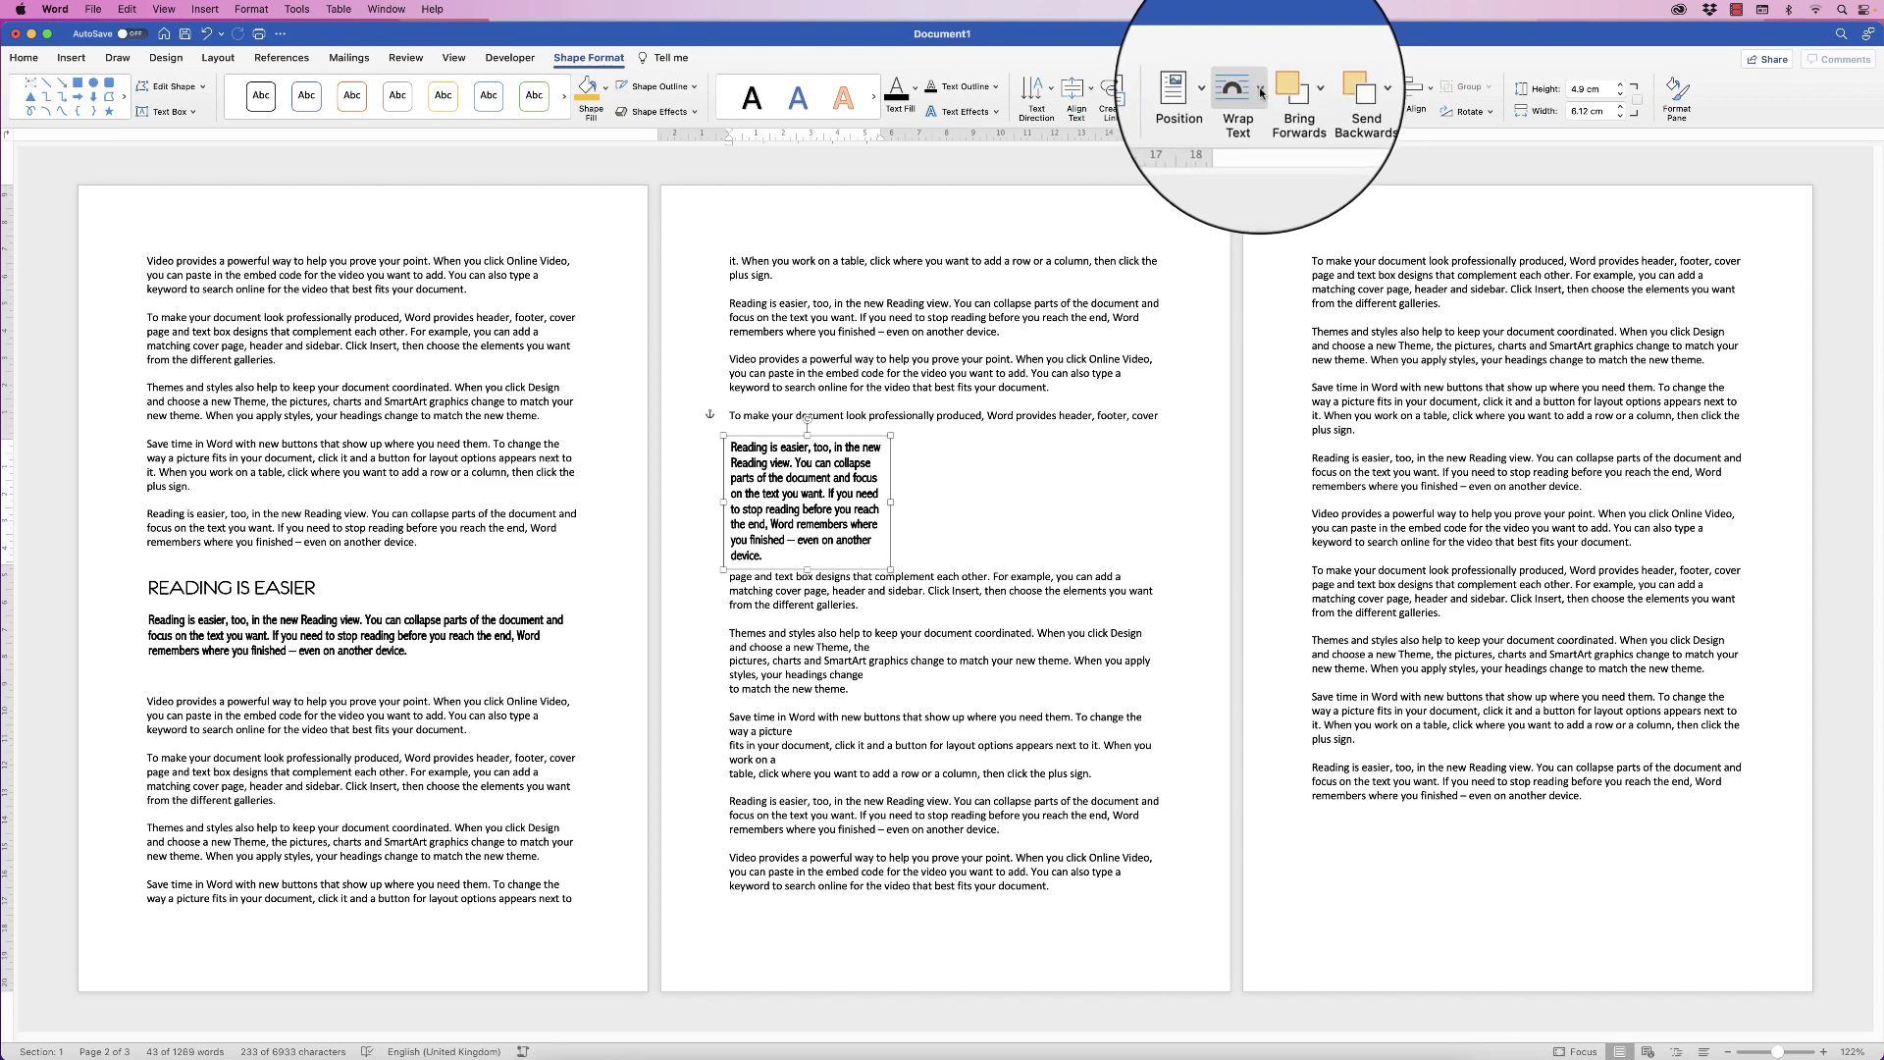
{"action": "left_click", "coordinate": [1235, 97]}
{"action": "left_click", "coordinate": [1268, 160]}
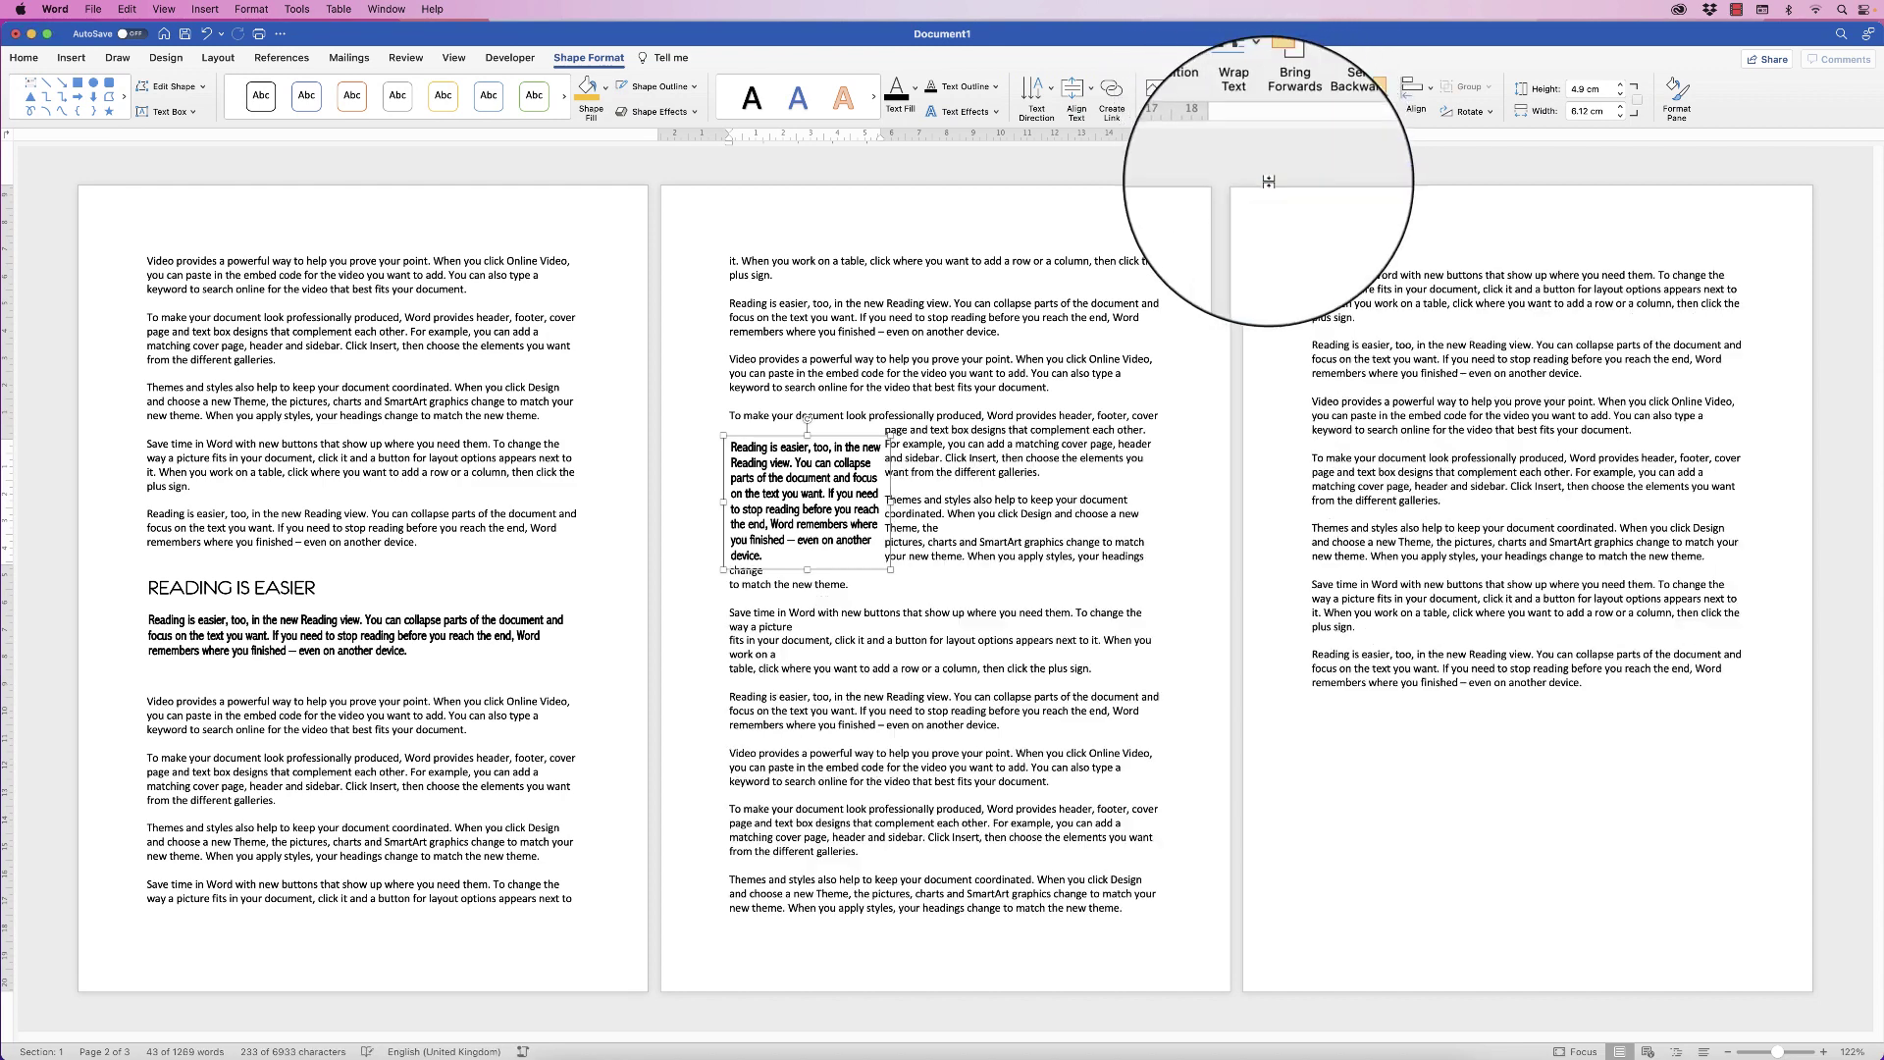
{"action": "mouse_move", "coordinate": [797, 518]}
{"action": "left_mouse_down"}
{"action": "mouse_move", "coordinate": [797, 490]}
{"action": "mouse_move", "coordinate": [854, 527]}
{"action": "mouse_move", "coordinate": [795, 489]}
{"action": "left_mouse_up"}
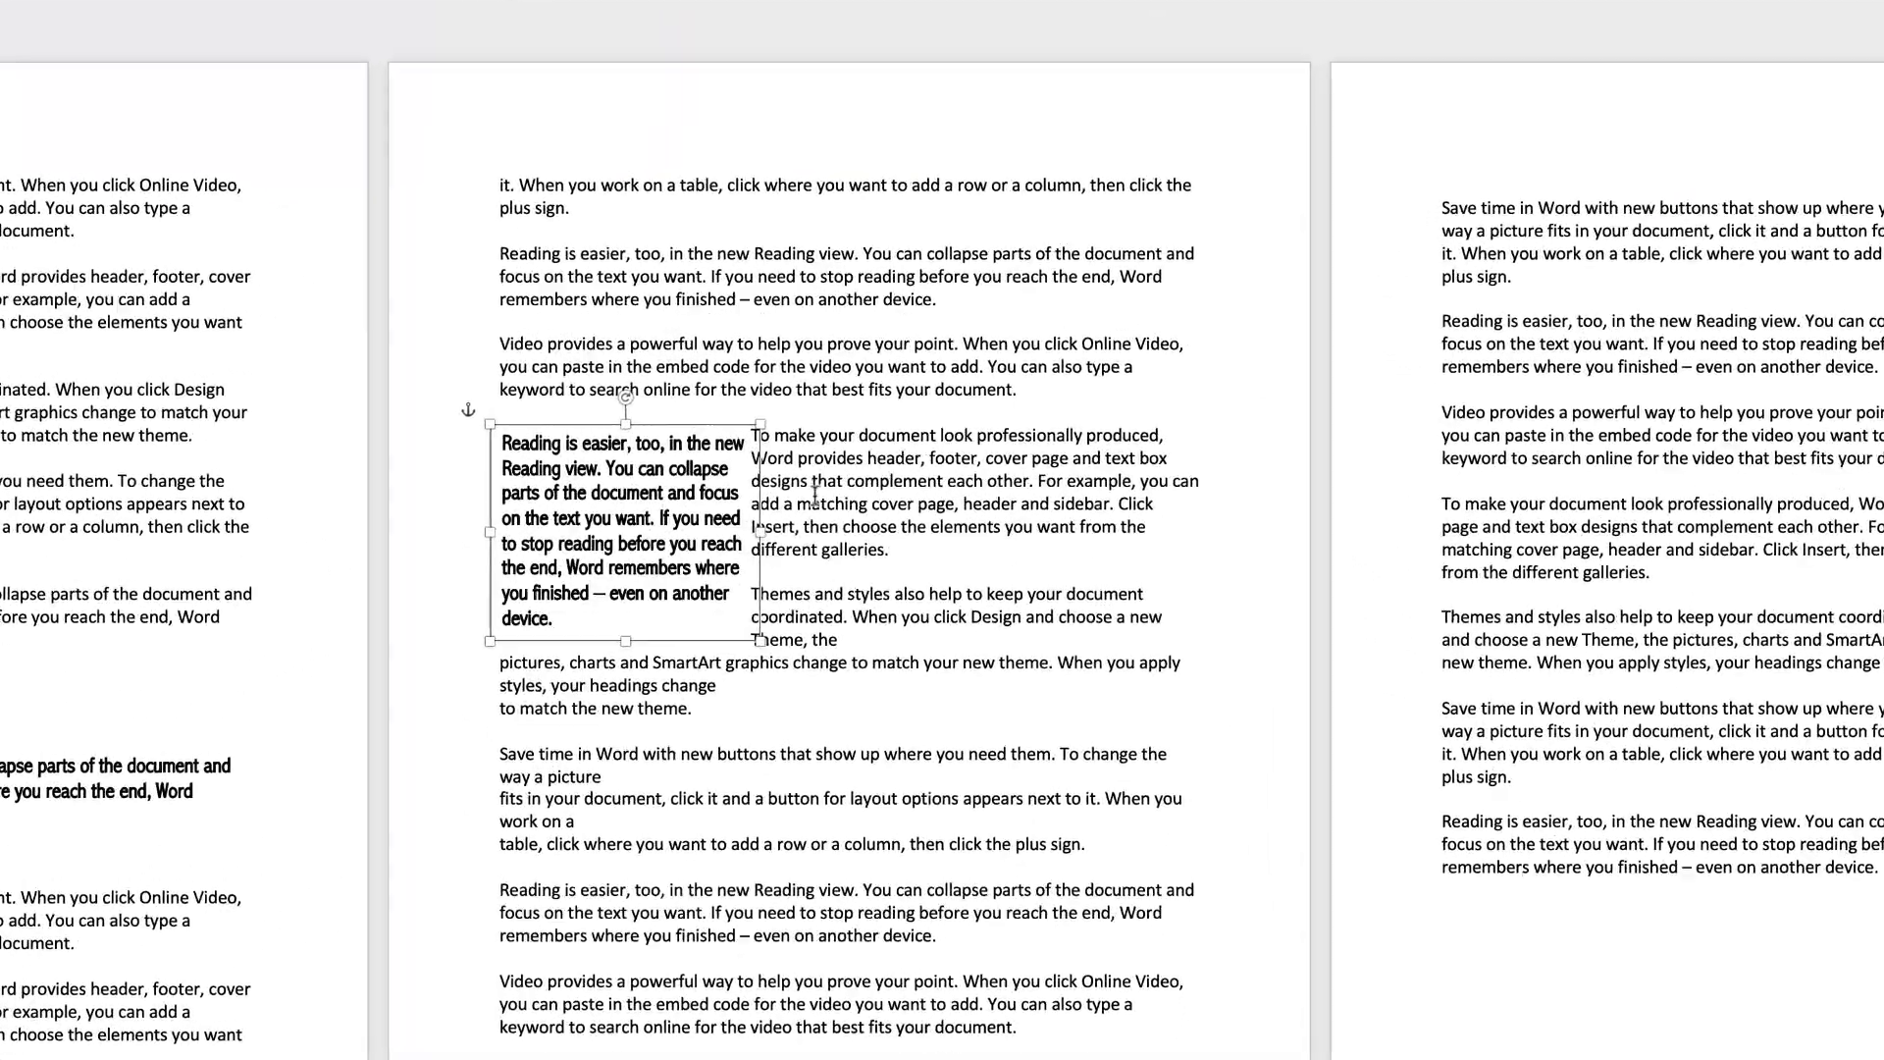
{"action": "left_click", "coordinate": [862, 480]}
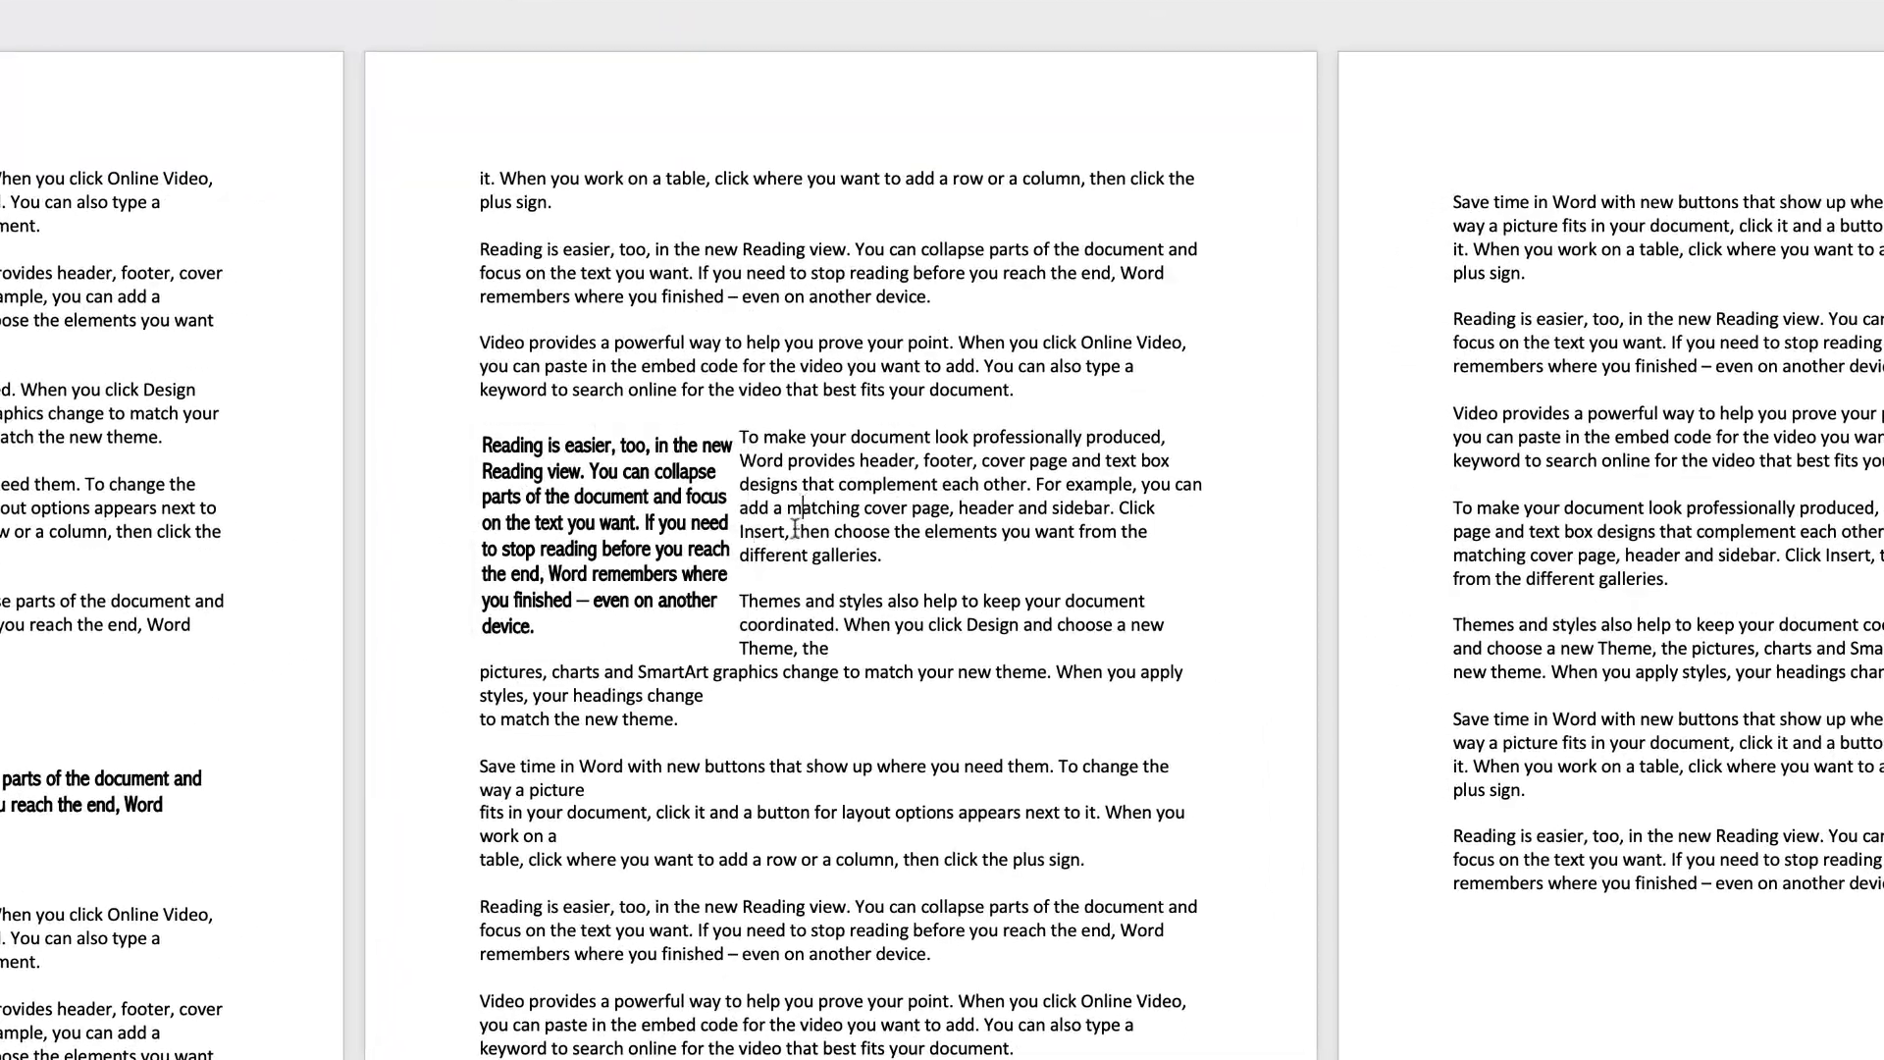
- Set the page 2 text box's left and right distance from text to 1 cm and move it to the page's right margin
{"action": "left_click", "coordinate": [655, 512]}
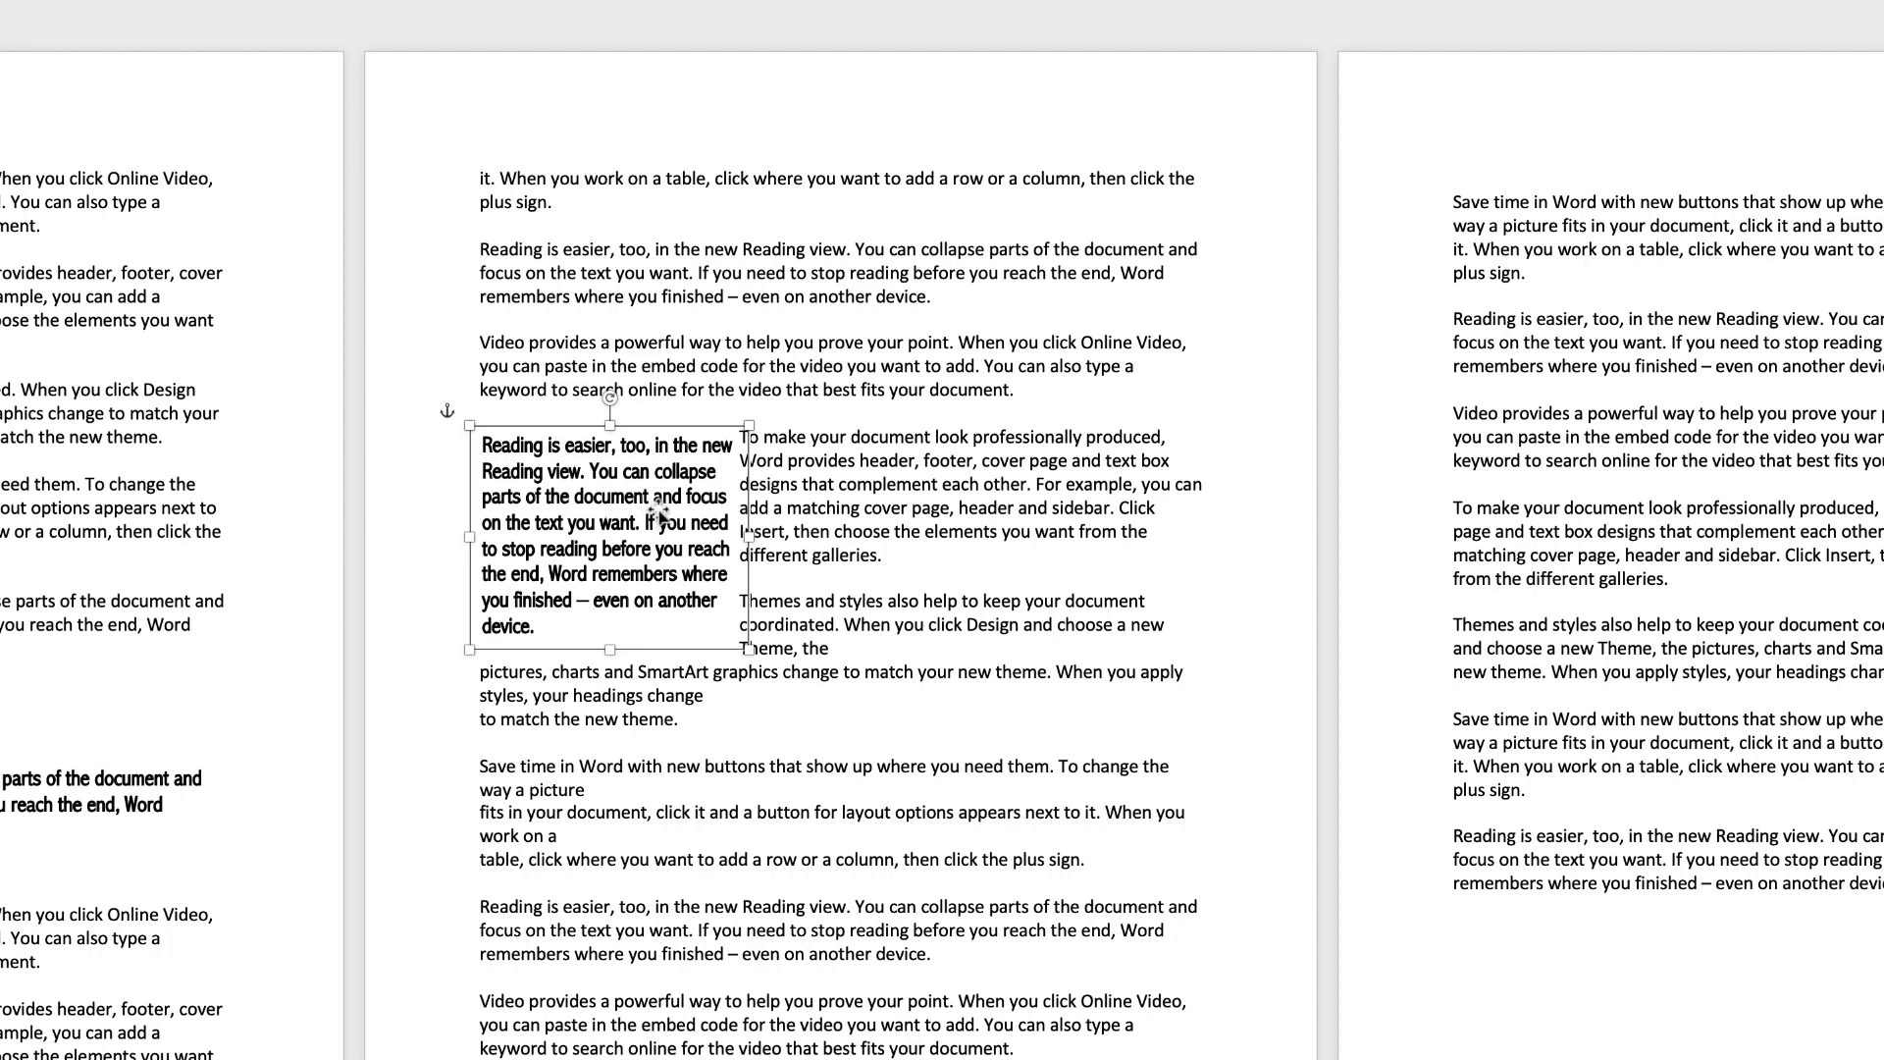
{"action": "right_click", "coordinate": [608, 527]}
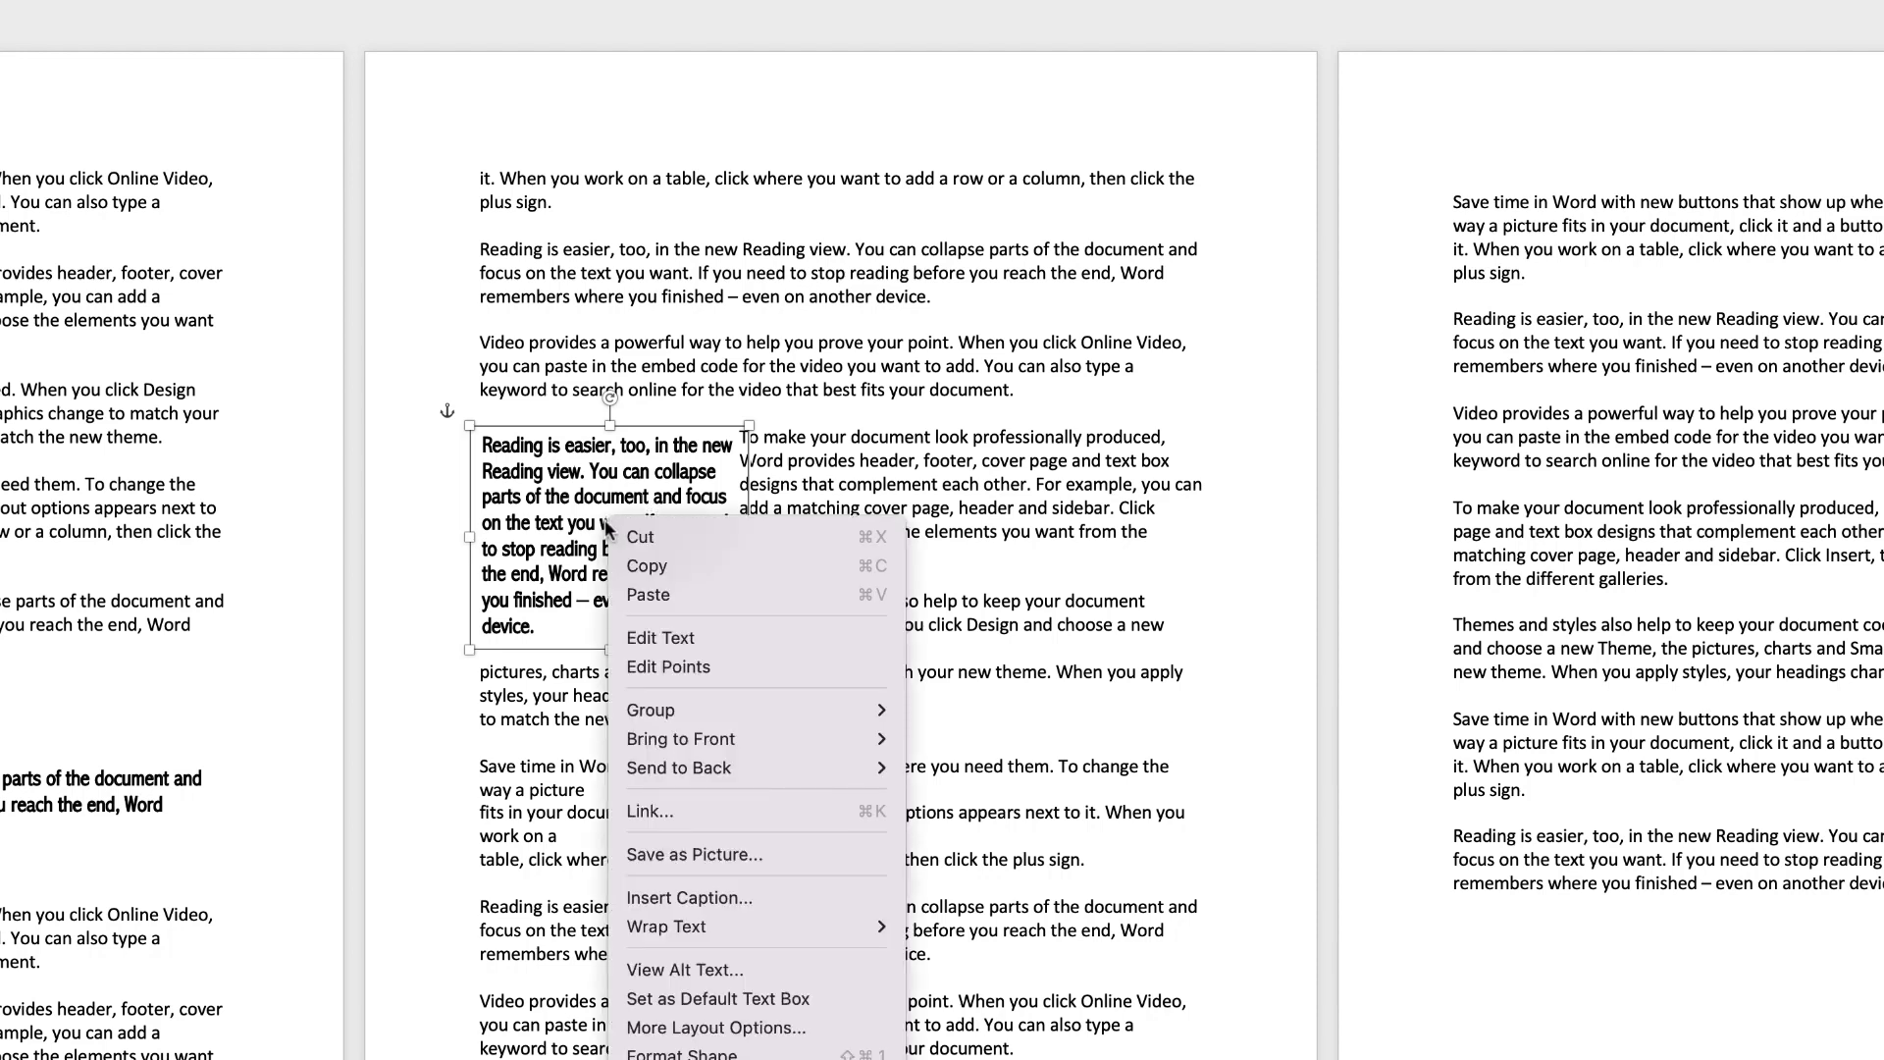
{"action": "mouse_move", "coordinate": [866, 937]}
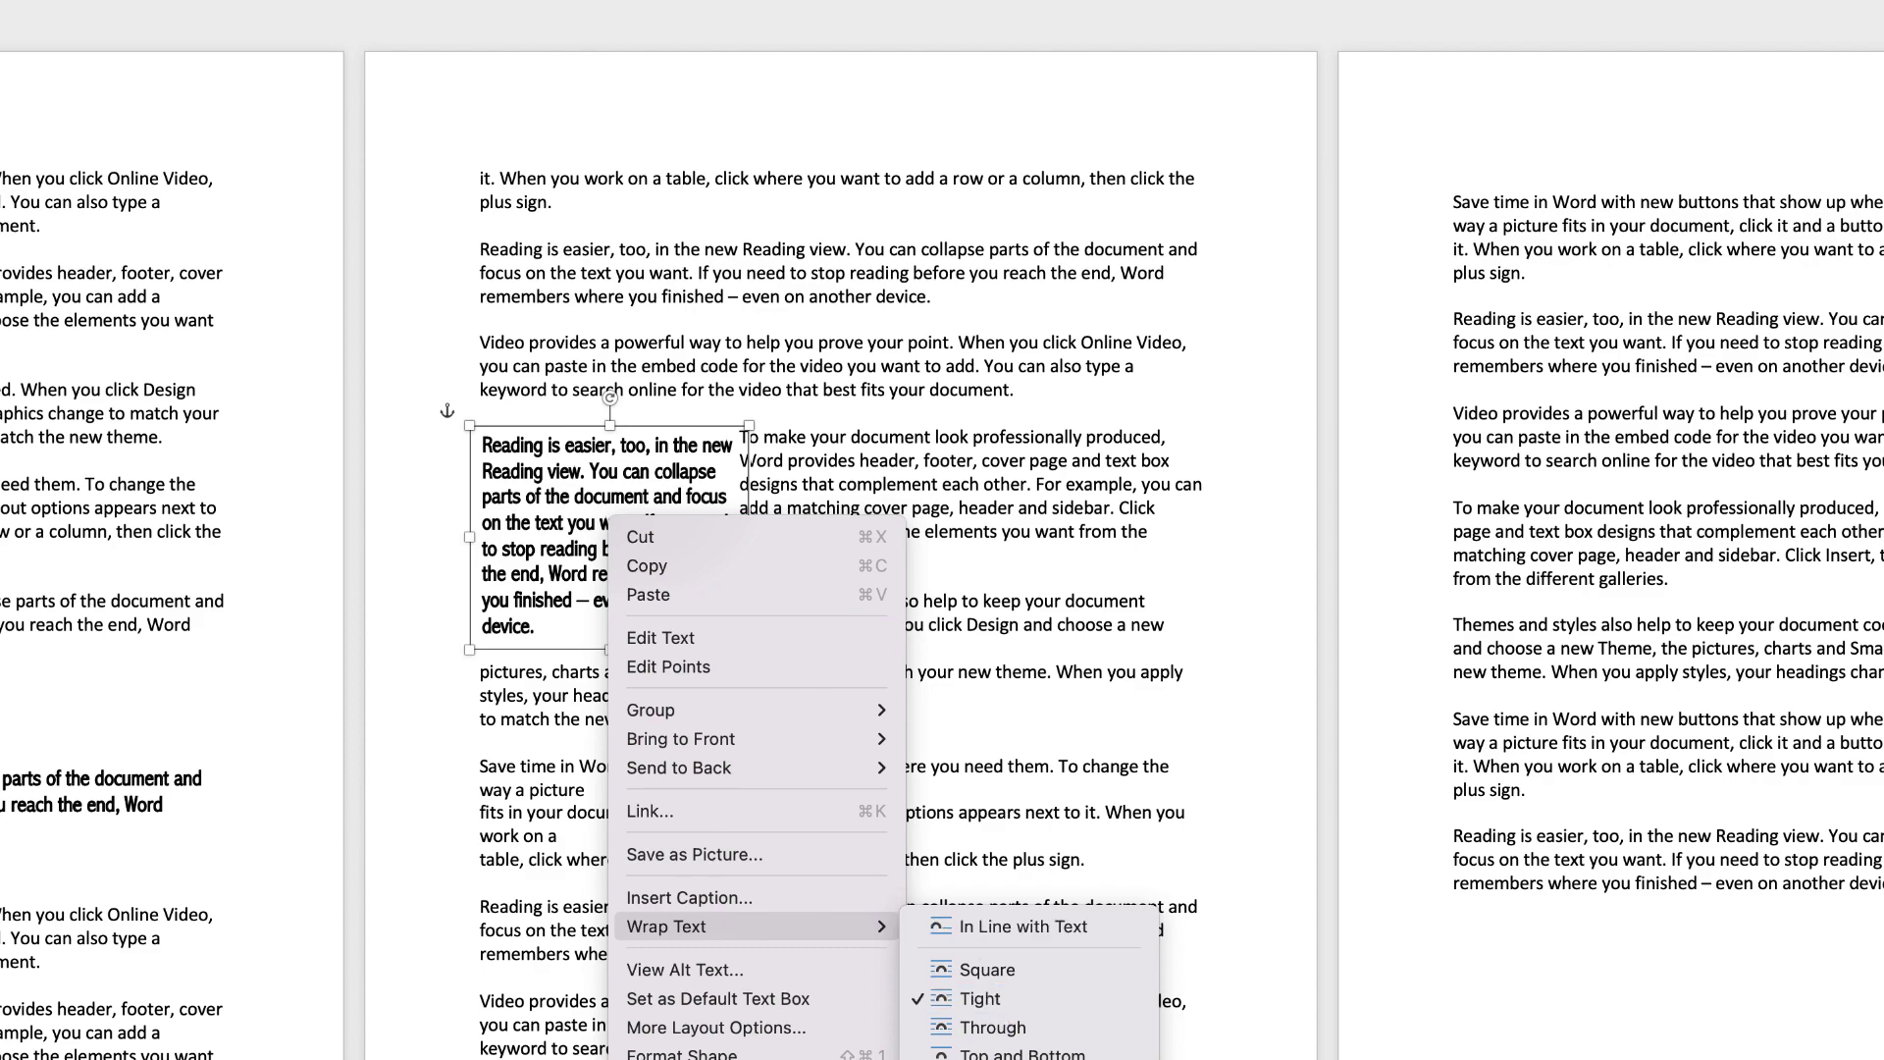
{"action": "left_click", "coordinate": [716, 1028]}
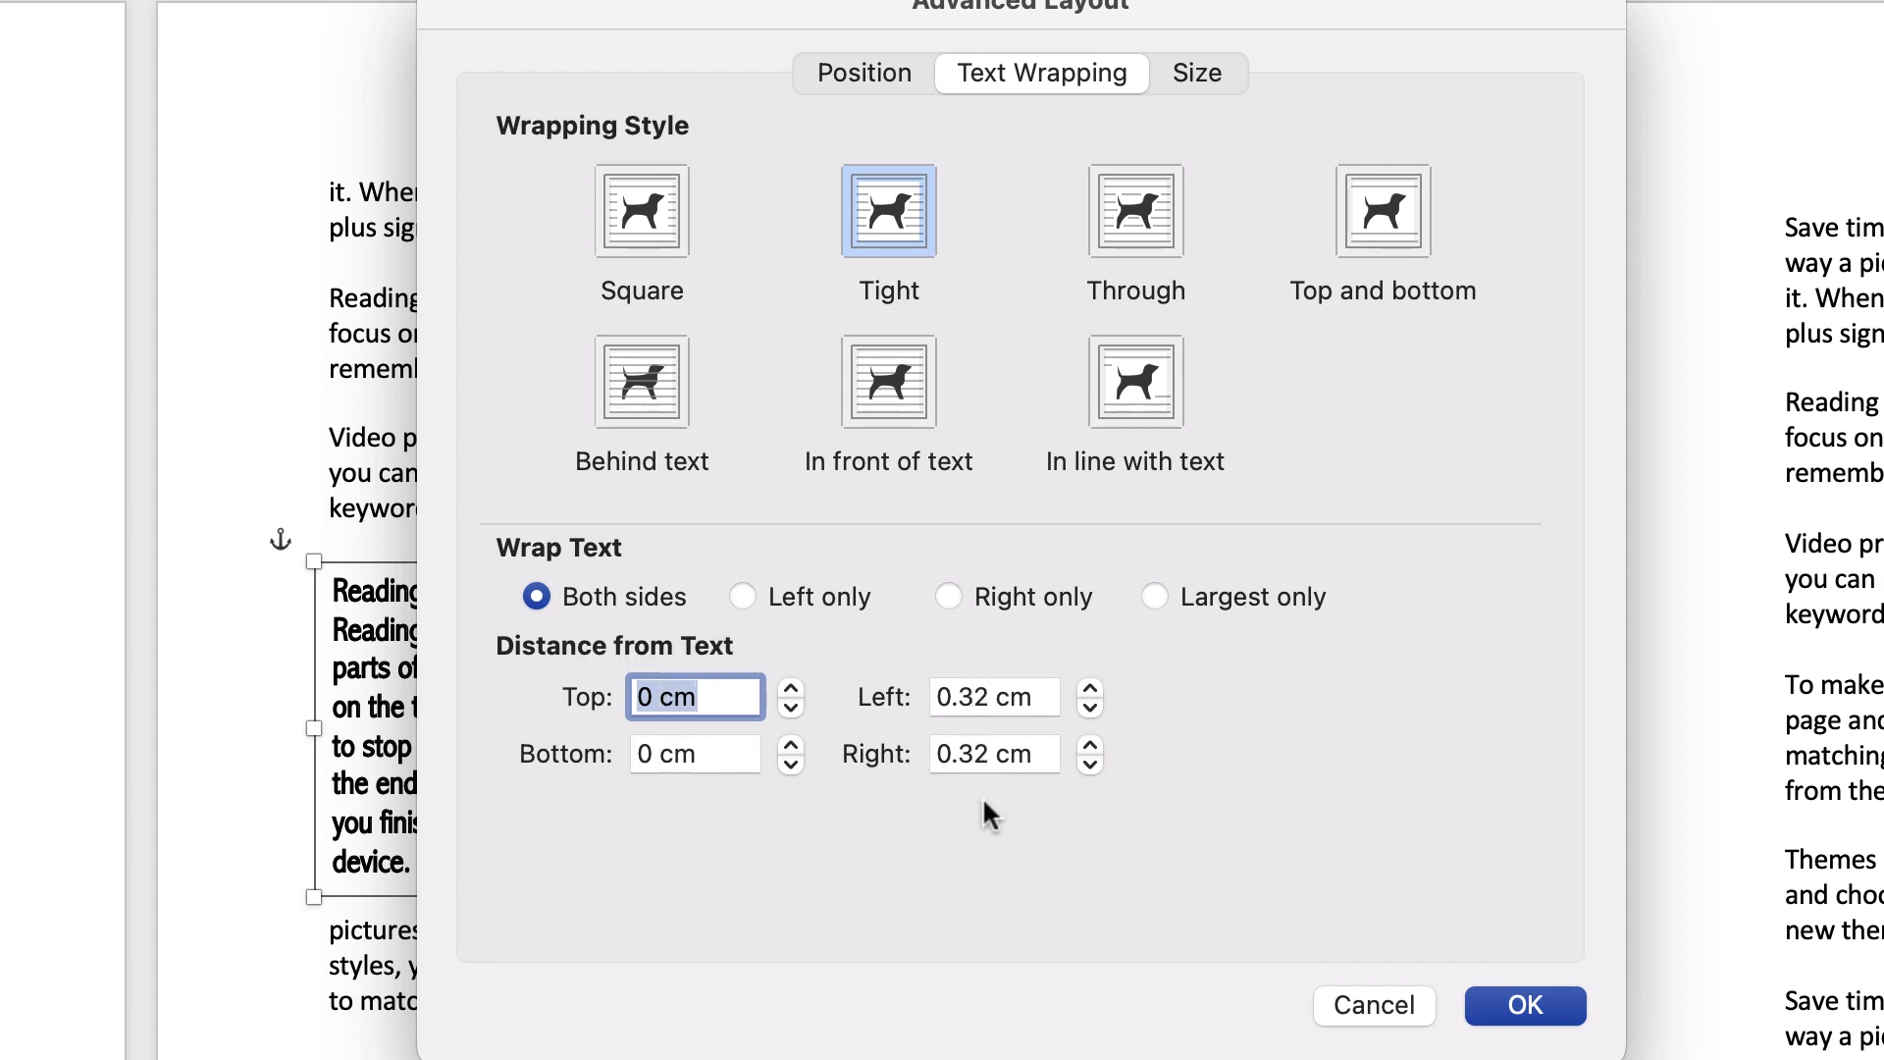
{"action": "double_click", "coordinate": [989, 697]}
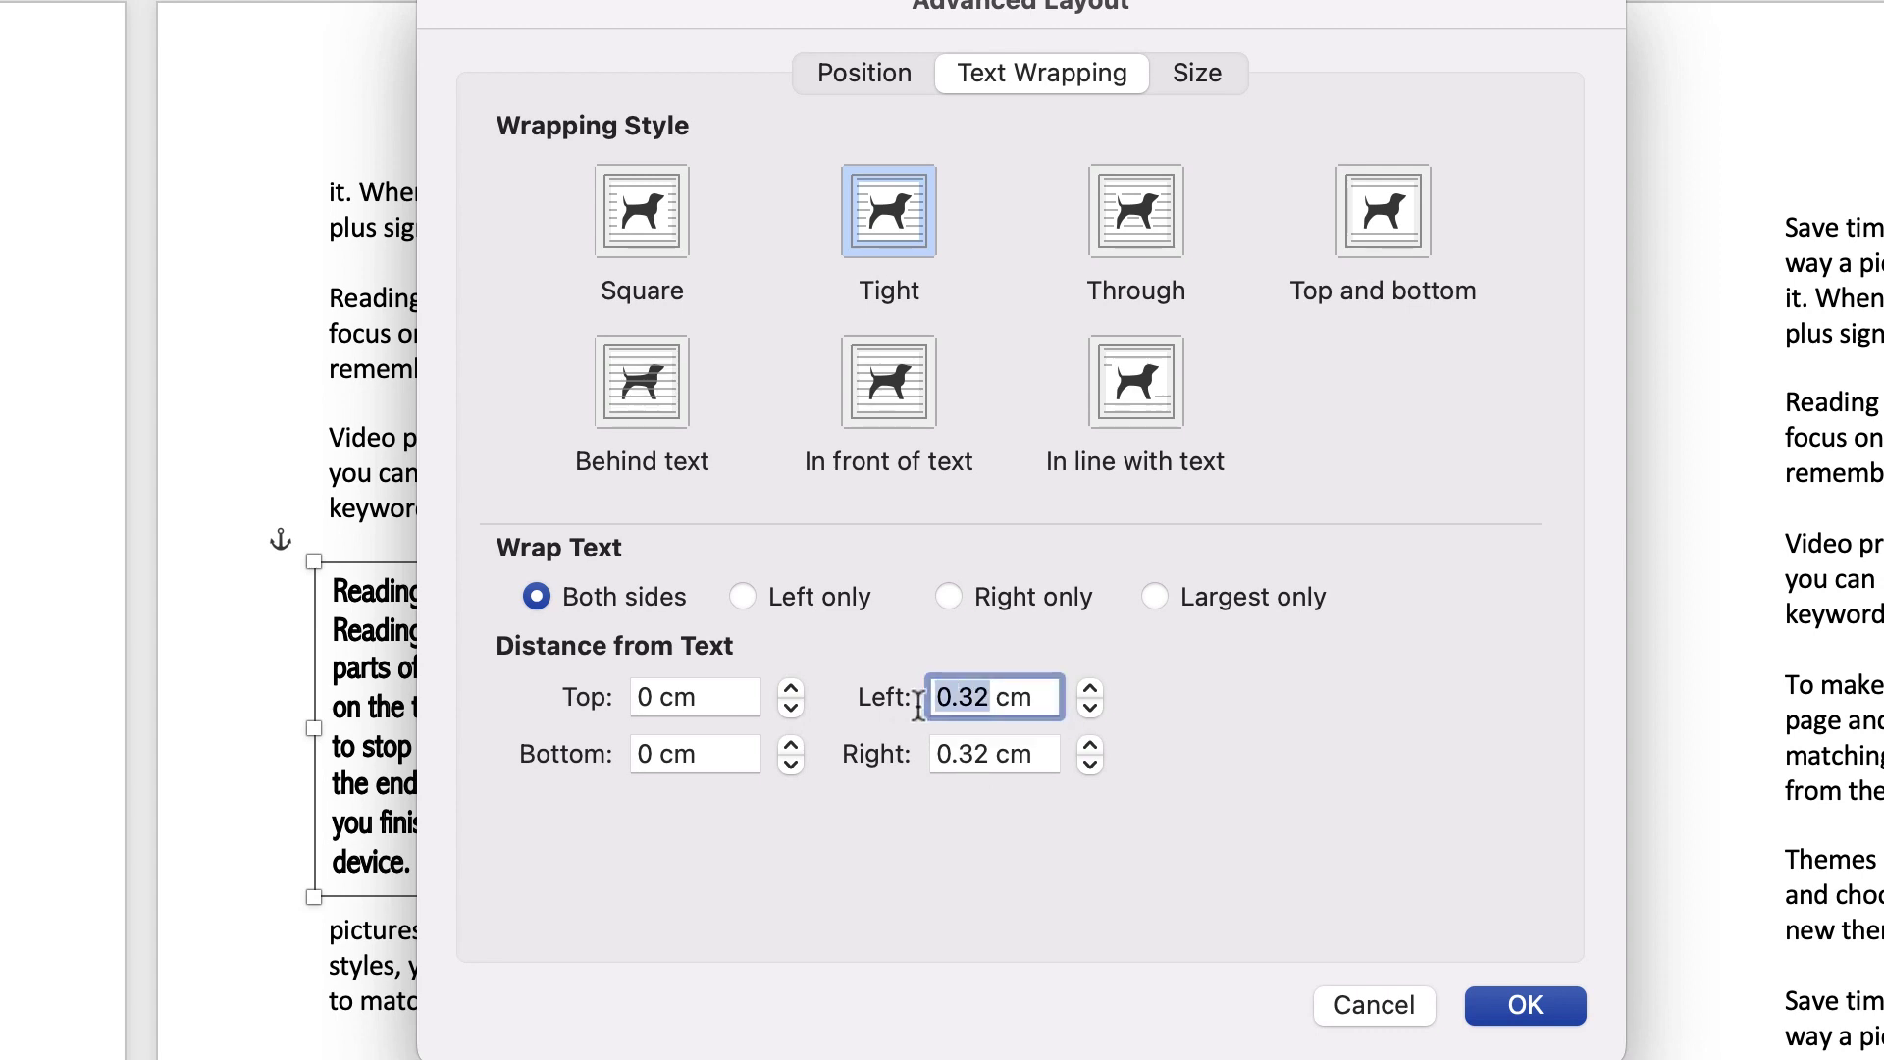
{"action": "type", "text": "1"}
{"action": "double_click", "coordinate": [984, 754]}
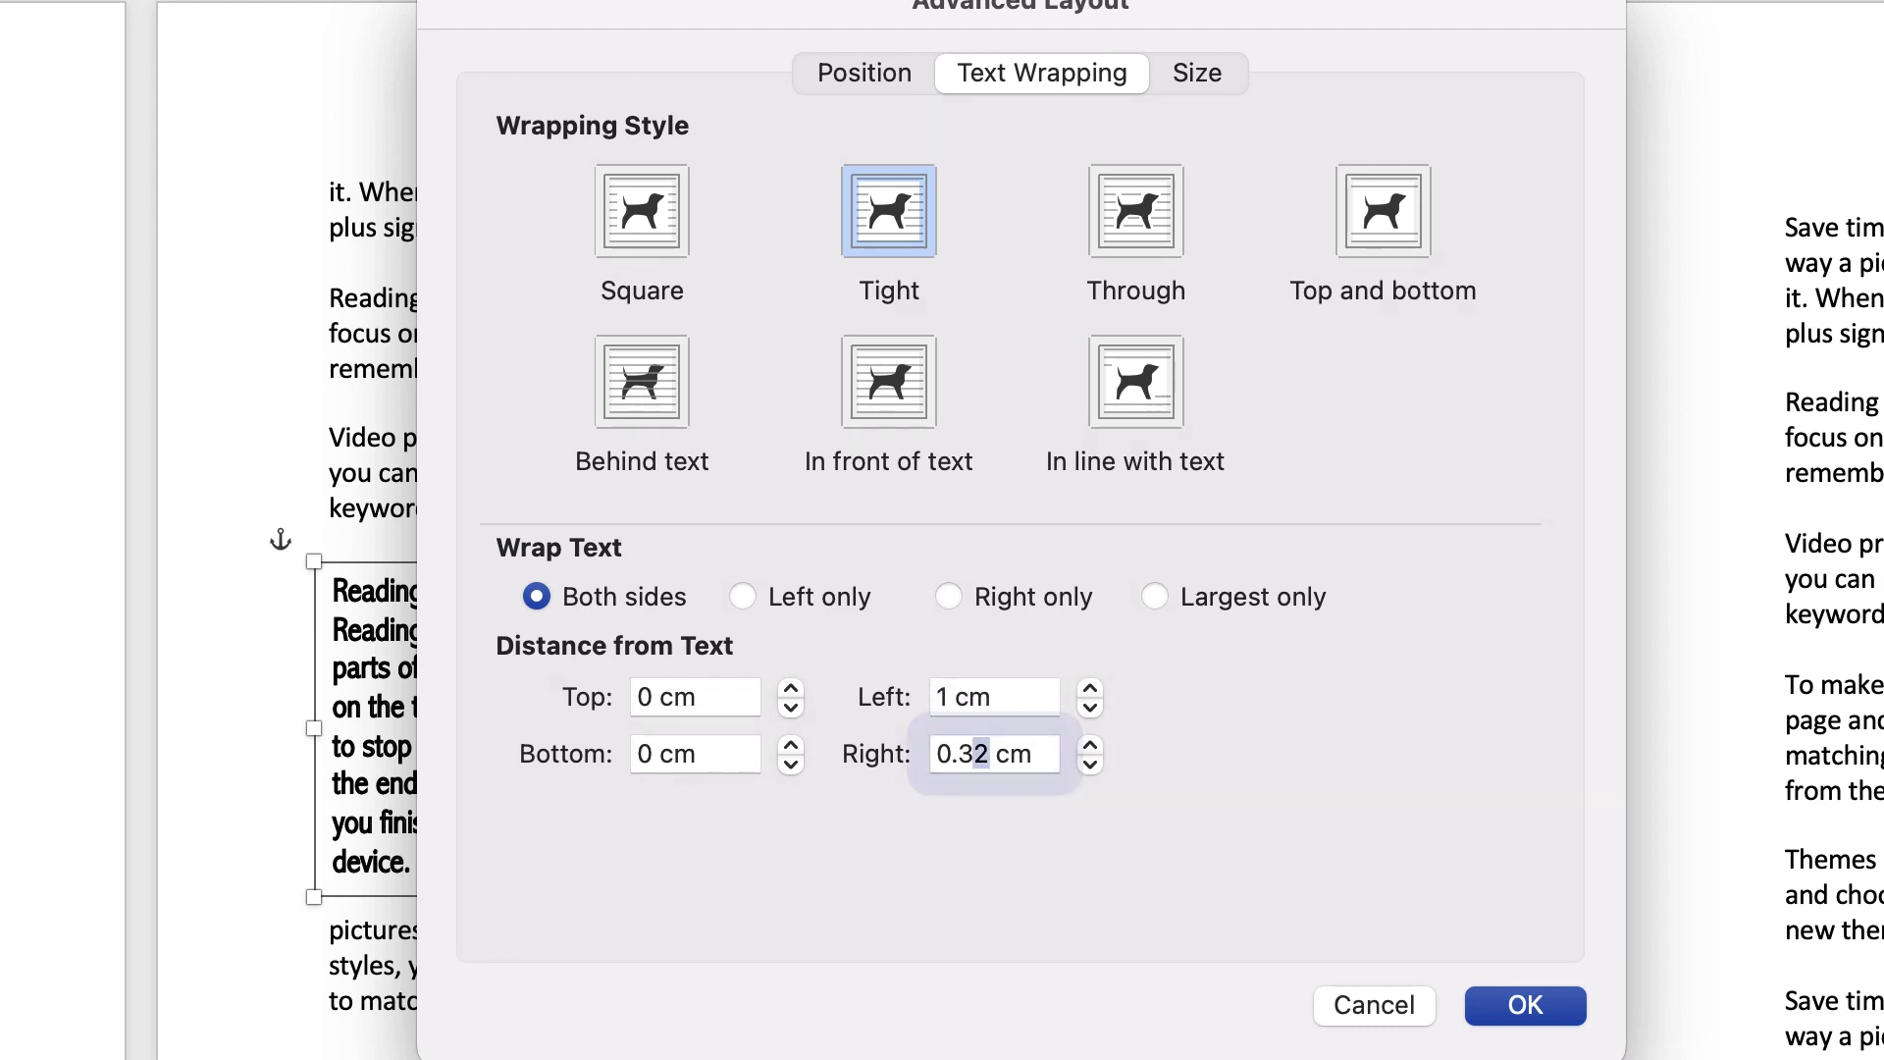
{"action": "type", "text": "1"}
{"action": "key", "text": "Return"}
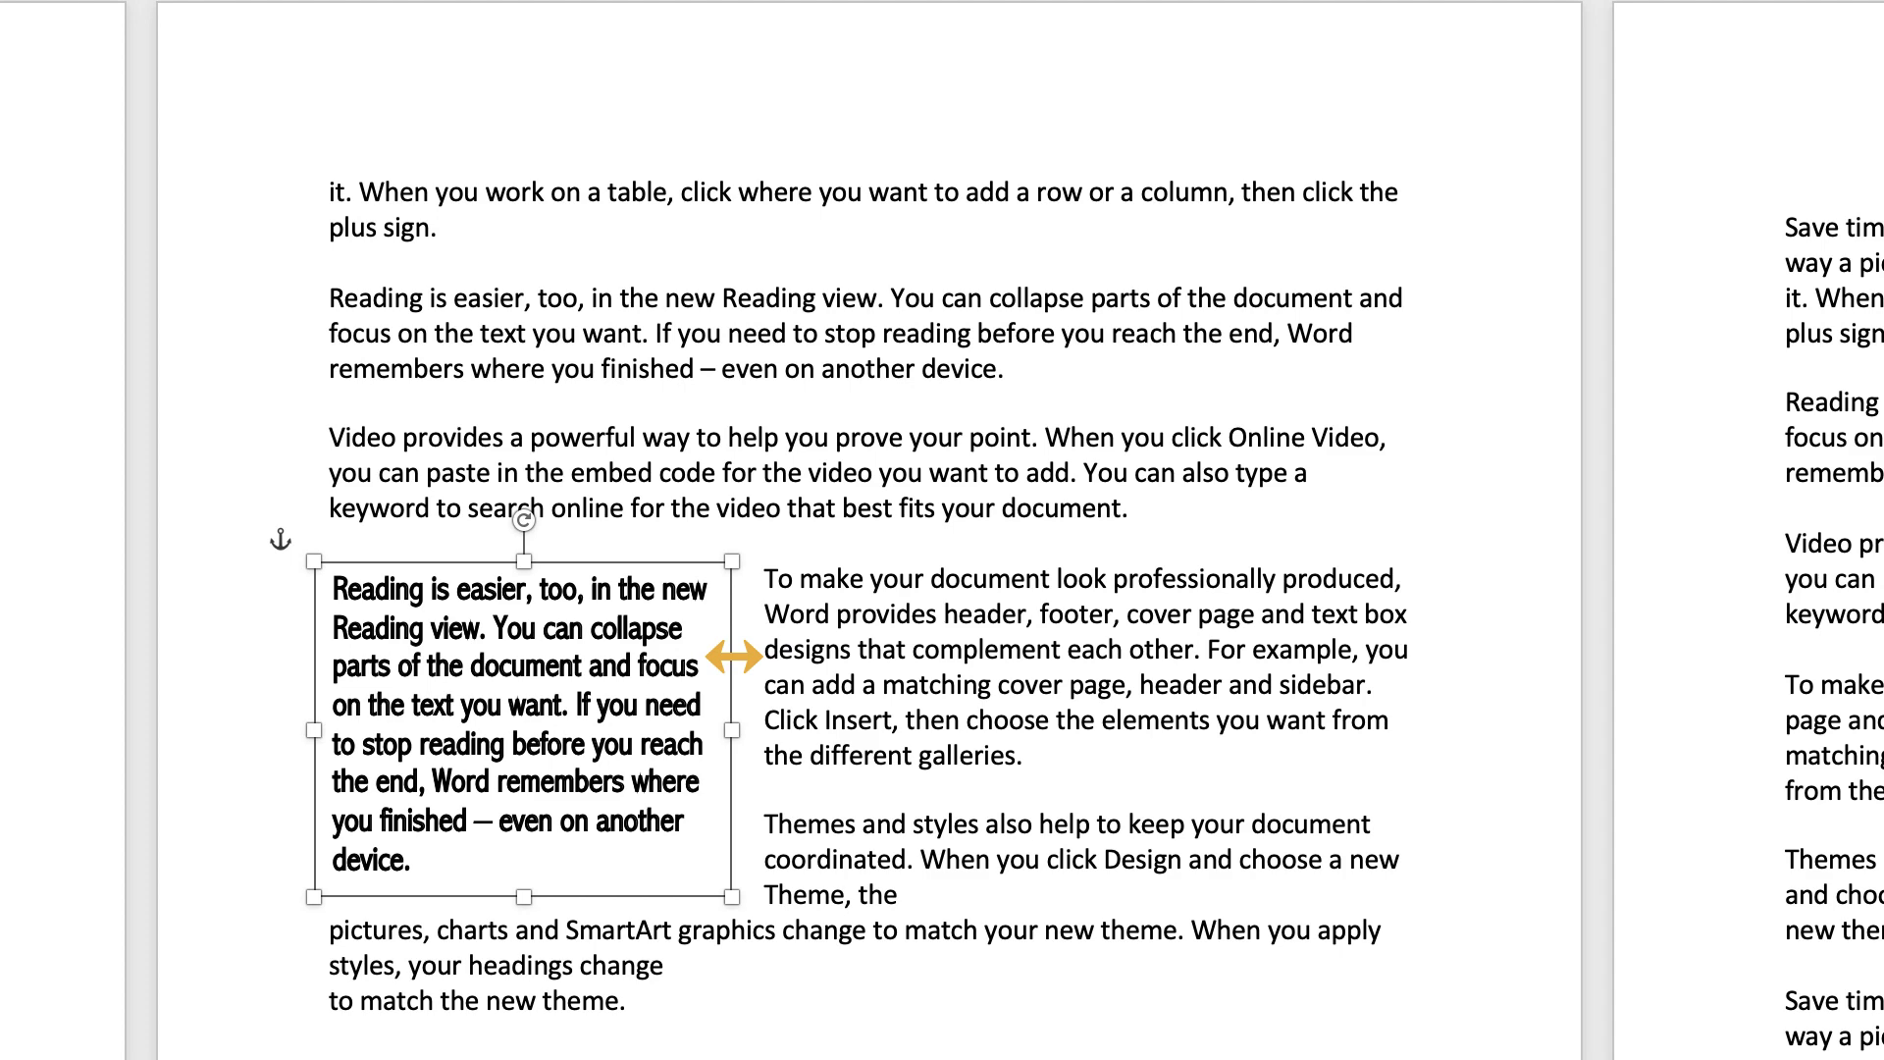
{"action": "key", "text": "Escape"}
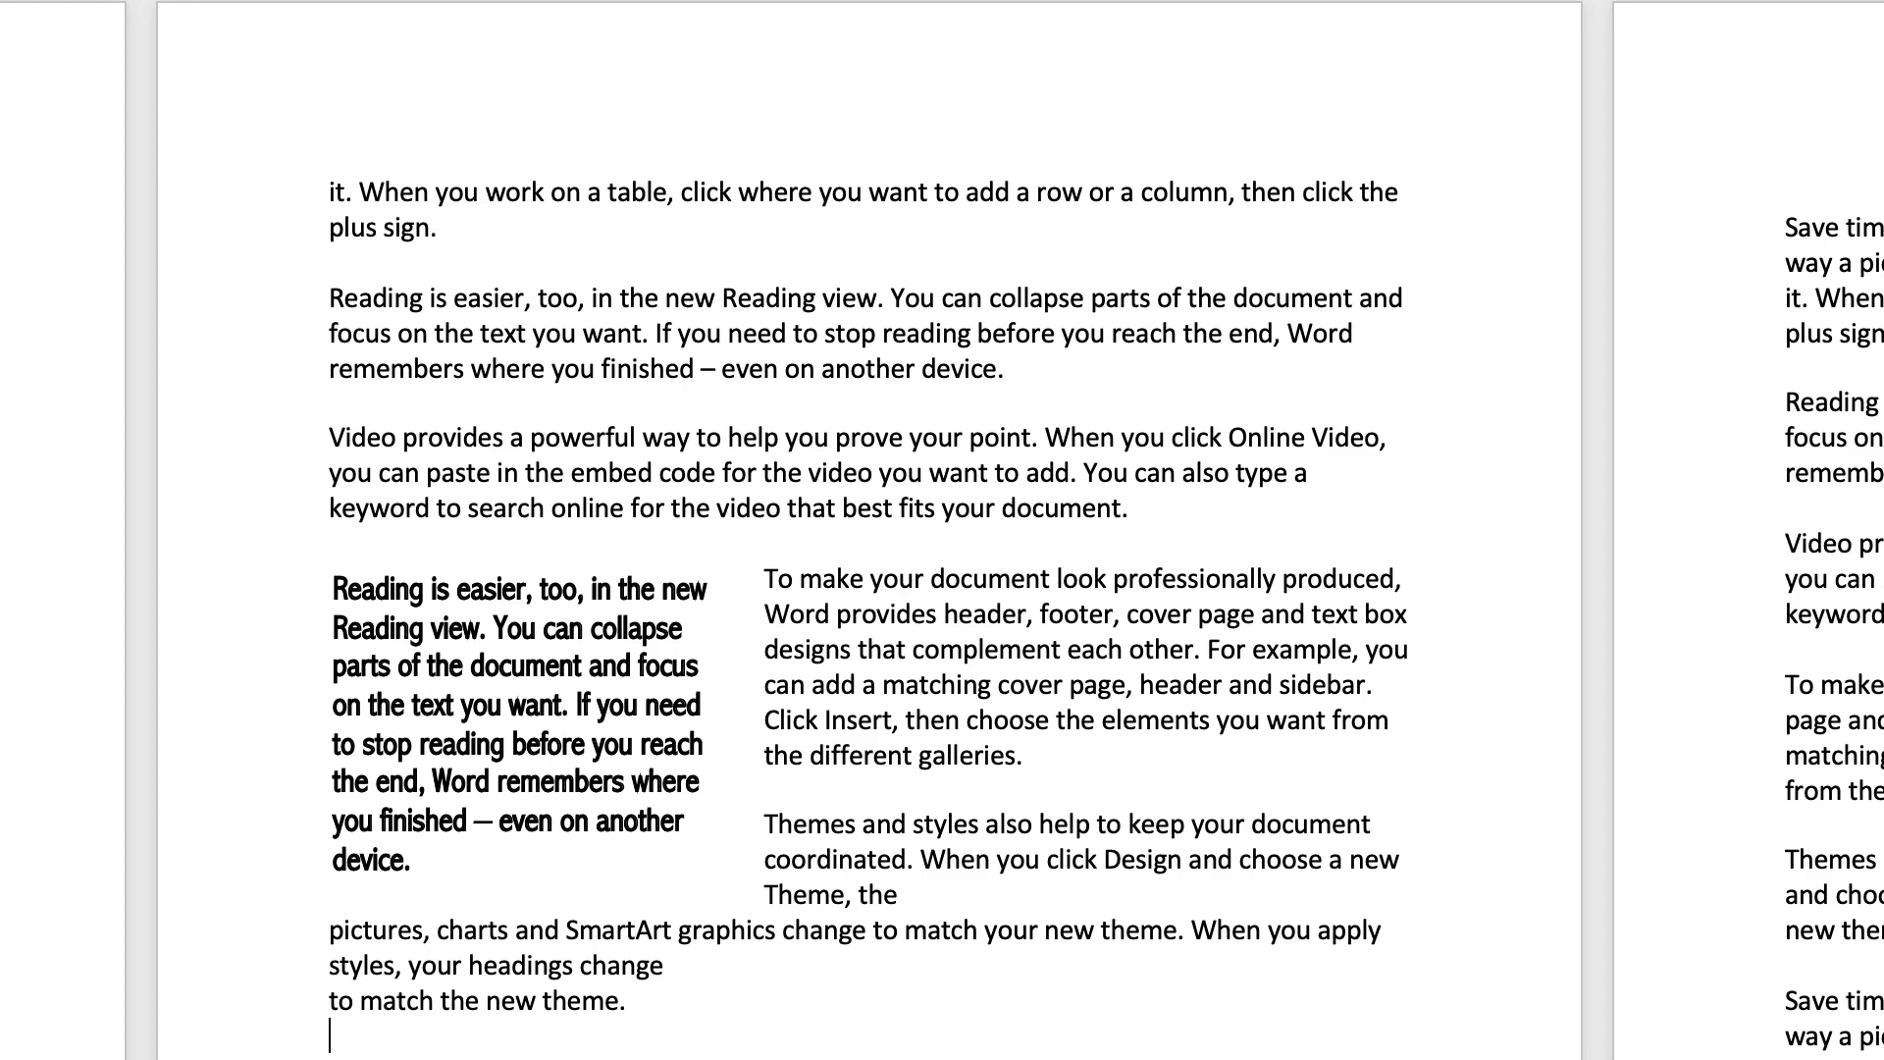
{"action": "left_click_drag", "start_coordinate": [574, 863], "coordinate": [1278, 767]}
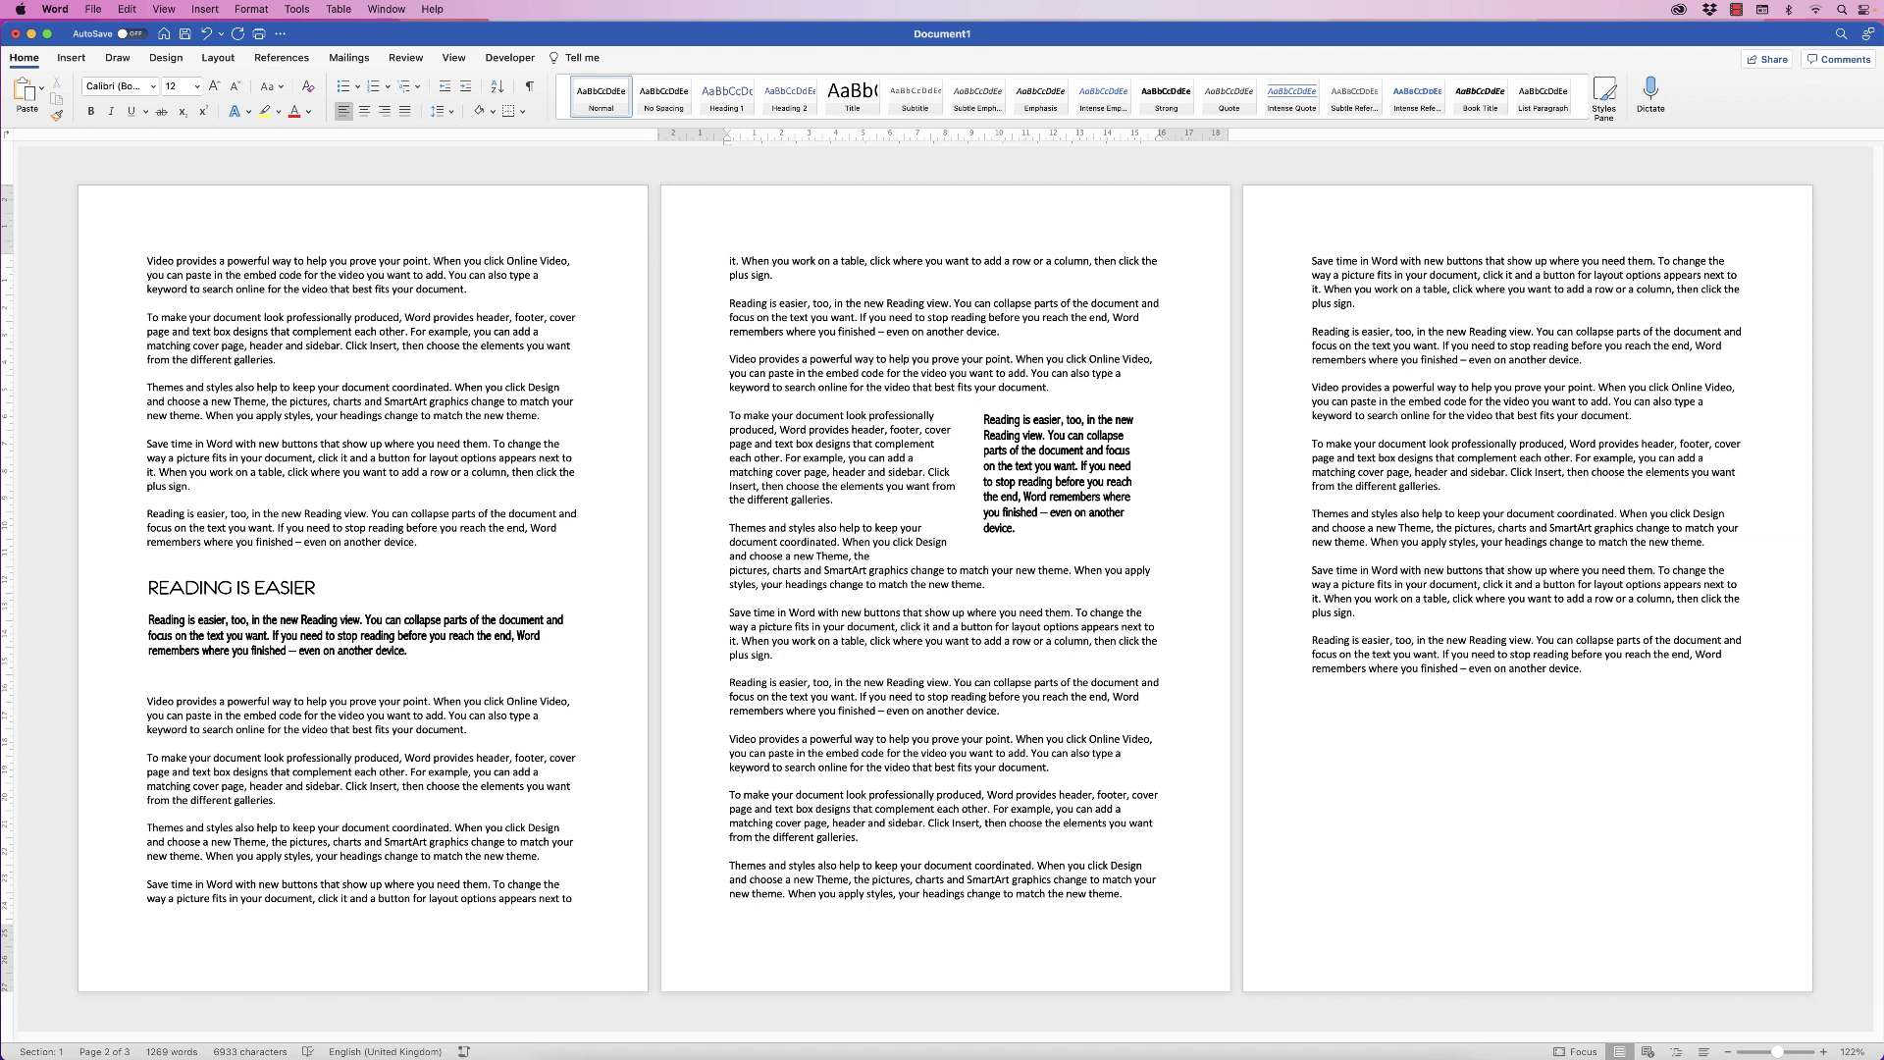
- Duplicate the "READING IS EASIER" text box to the foot of page 1 and set the copy's wrapping to In Front of Text
{"action": "left_click", "coordinate": [232, 587]}
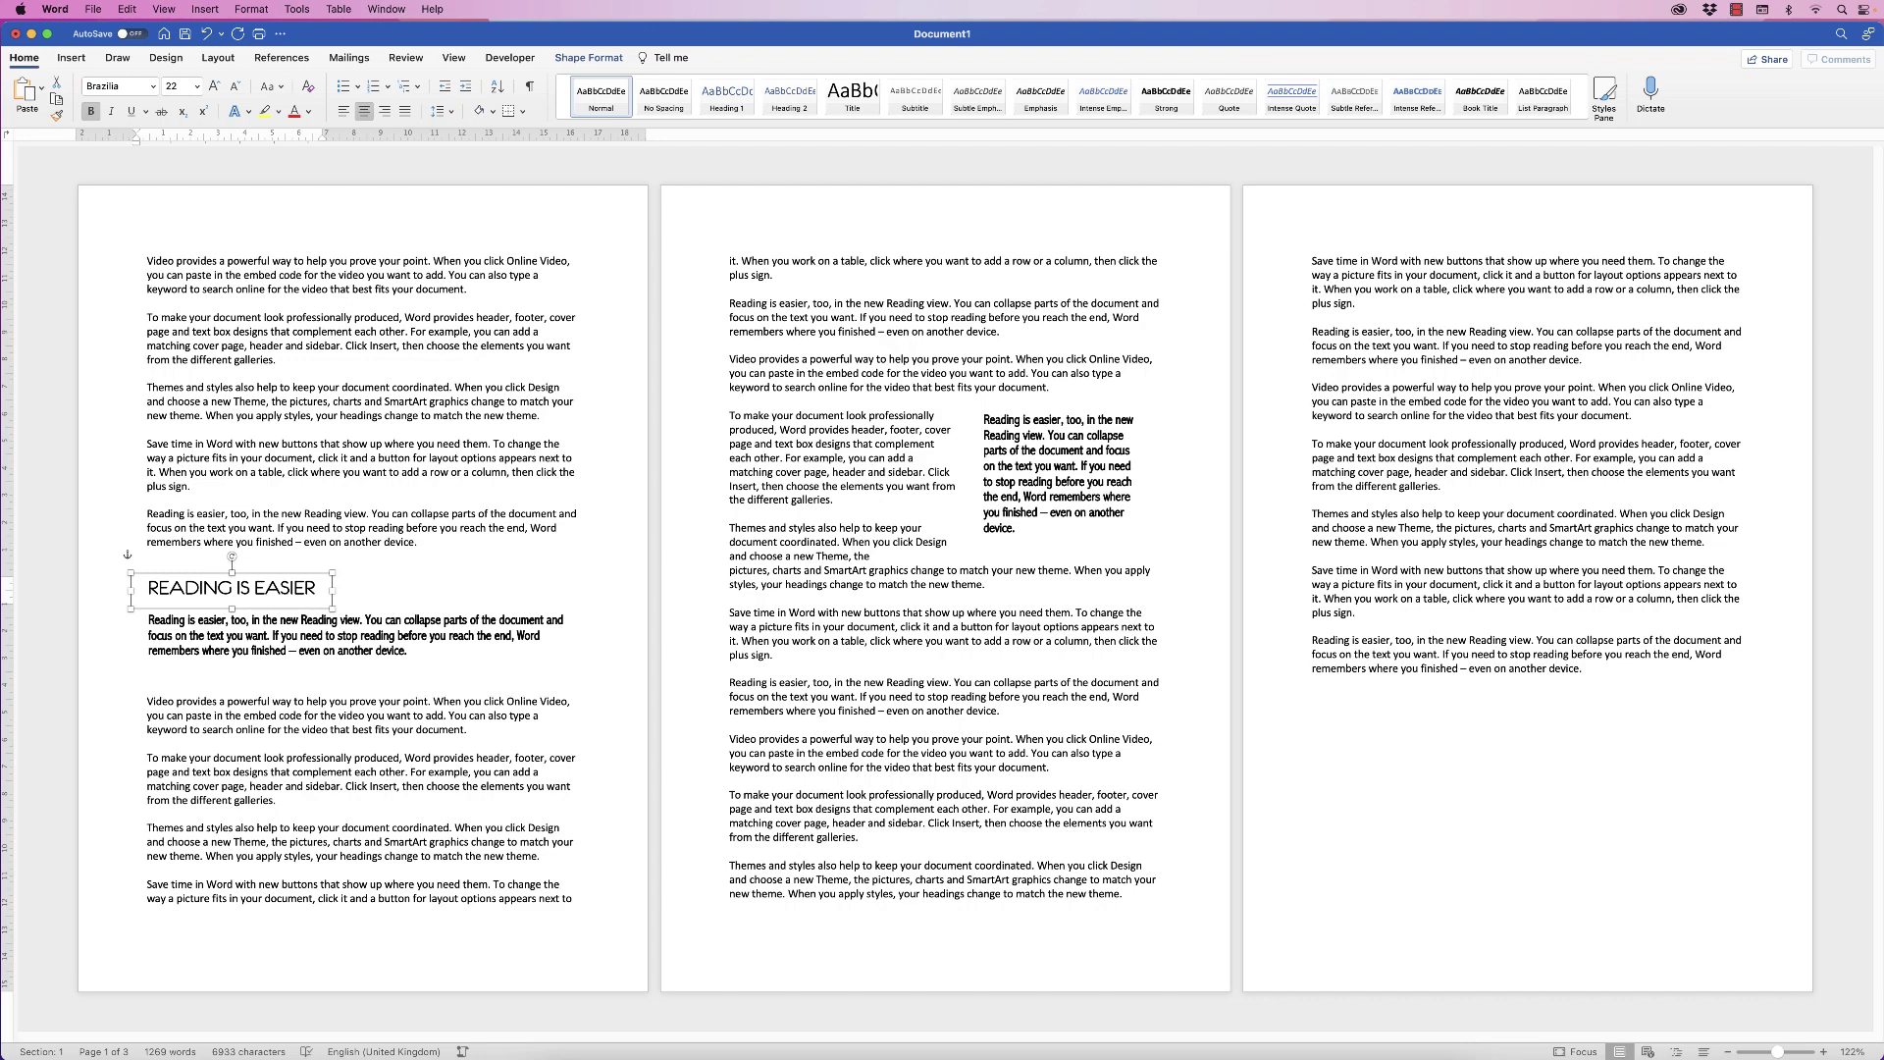
{"action": "left_click_drag", "start_coordinate": [261, 589], "coordinate": [306, 908]}
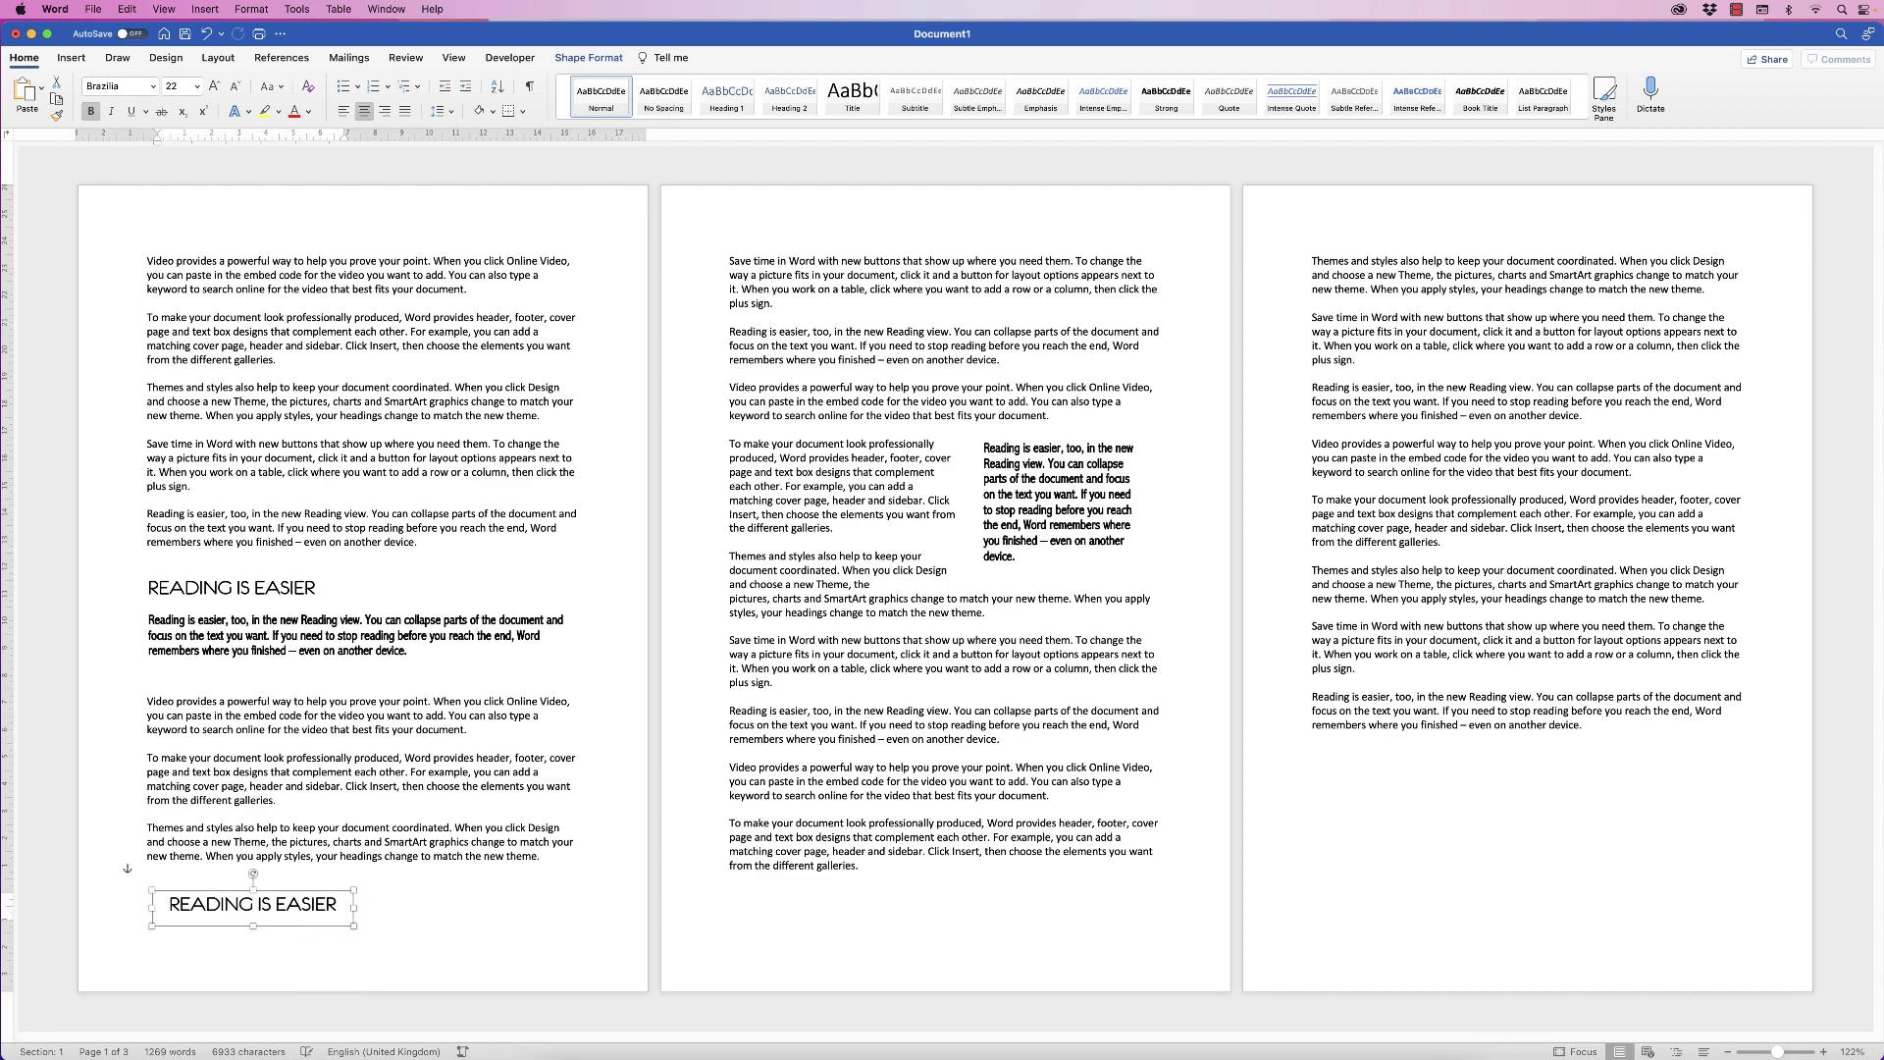
{"action": "left_click", "coordinate": [589, 57]}
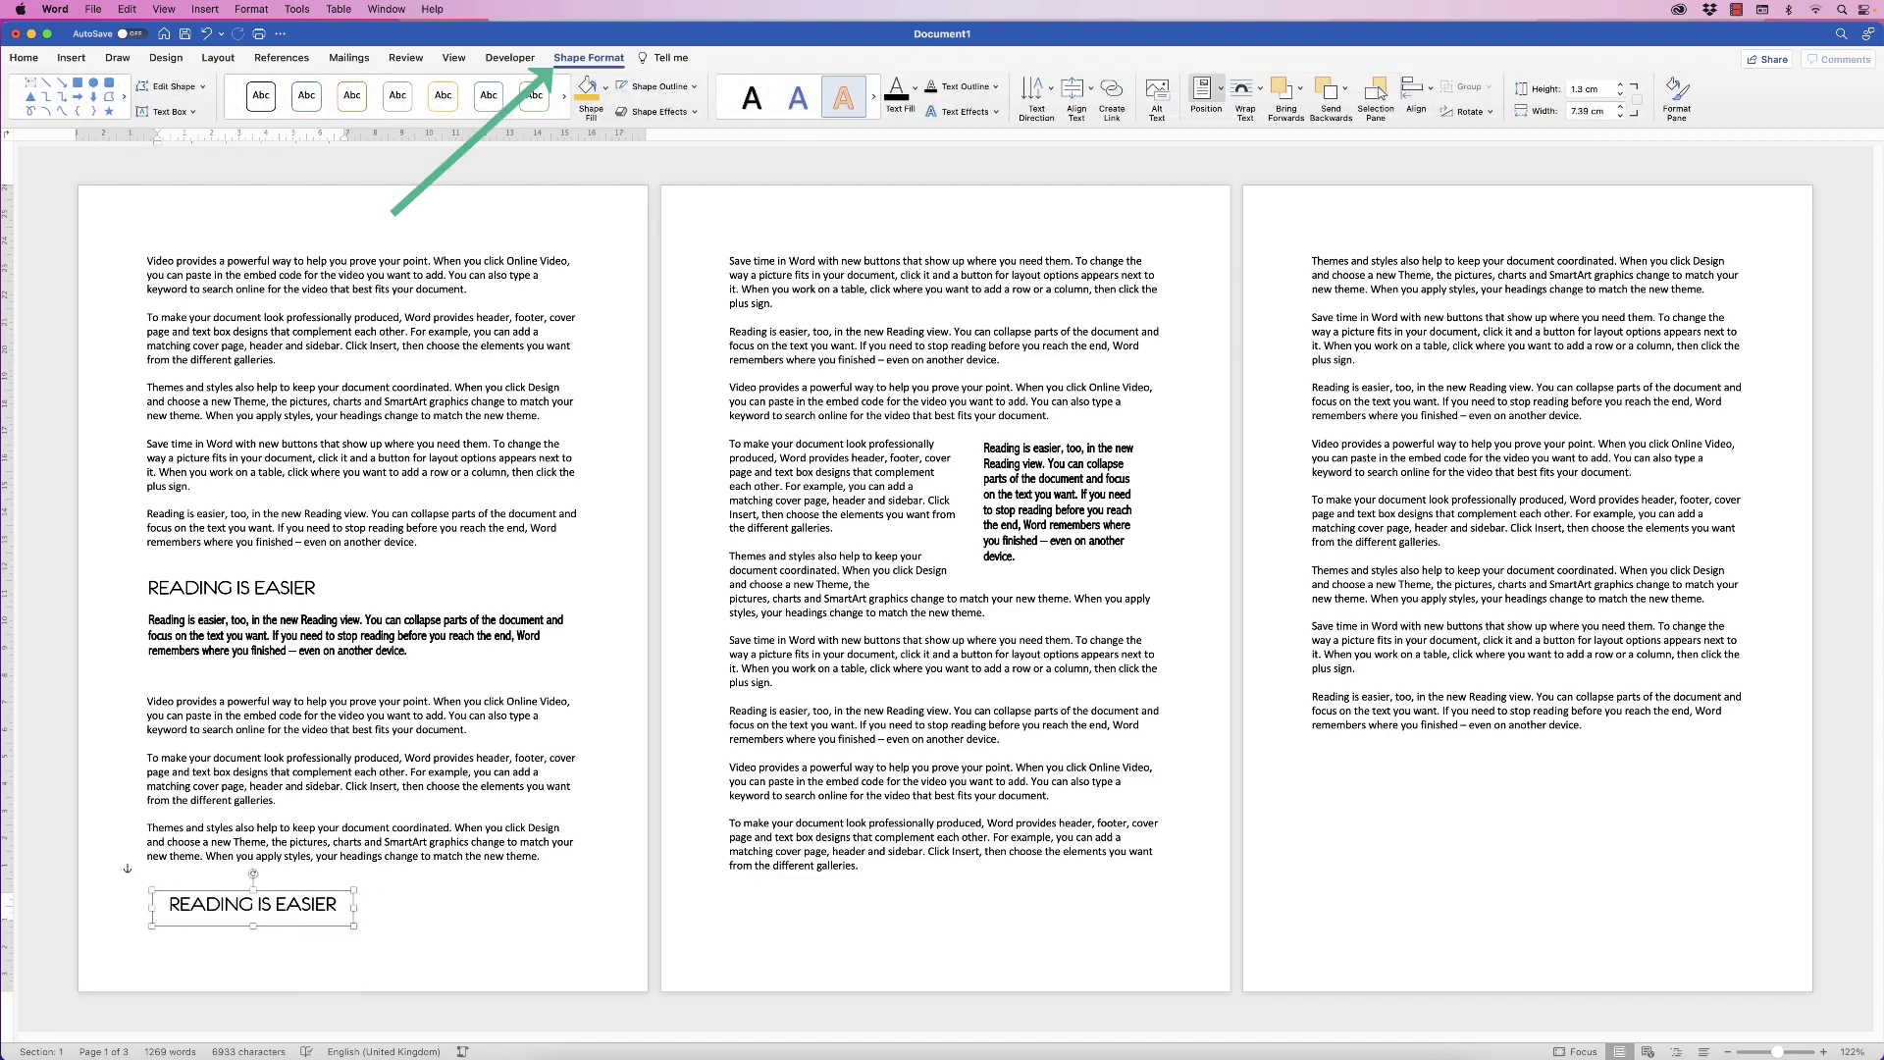
{"action": "left_click", "coordinate": [1245, 88]}
{"action": "key", "text": "Down"}
{"action": "key", "text": "Down"}
{"action": "key", "text": "Down"}
{"action": "key", "text": "Down"}
{"action": "key", "text": "Down"}
{"action": "key", "text": "Down"}
{"action": "key", "text": "Down"}
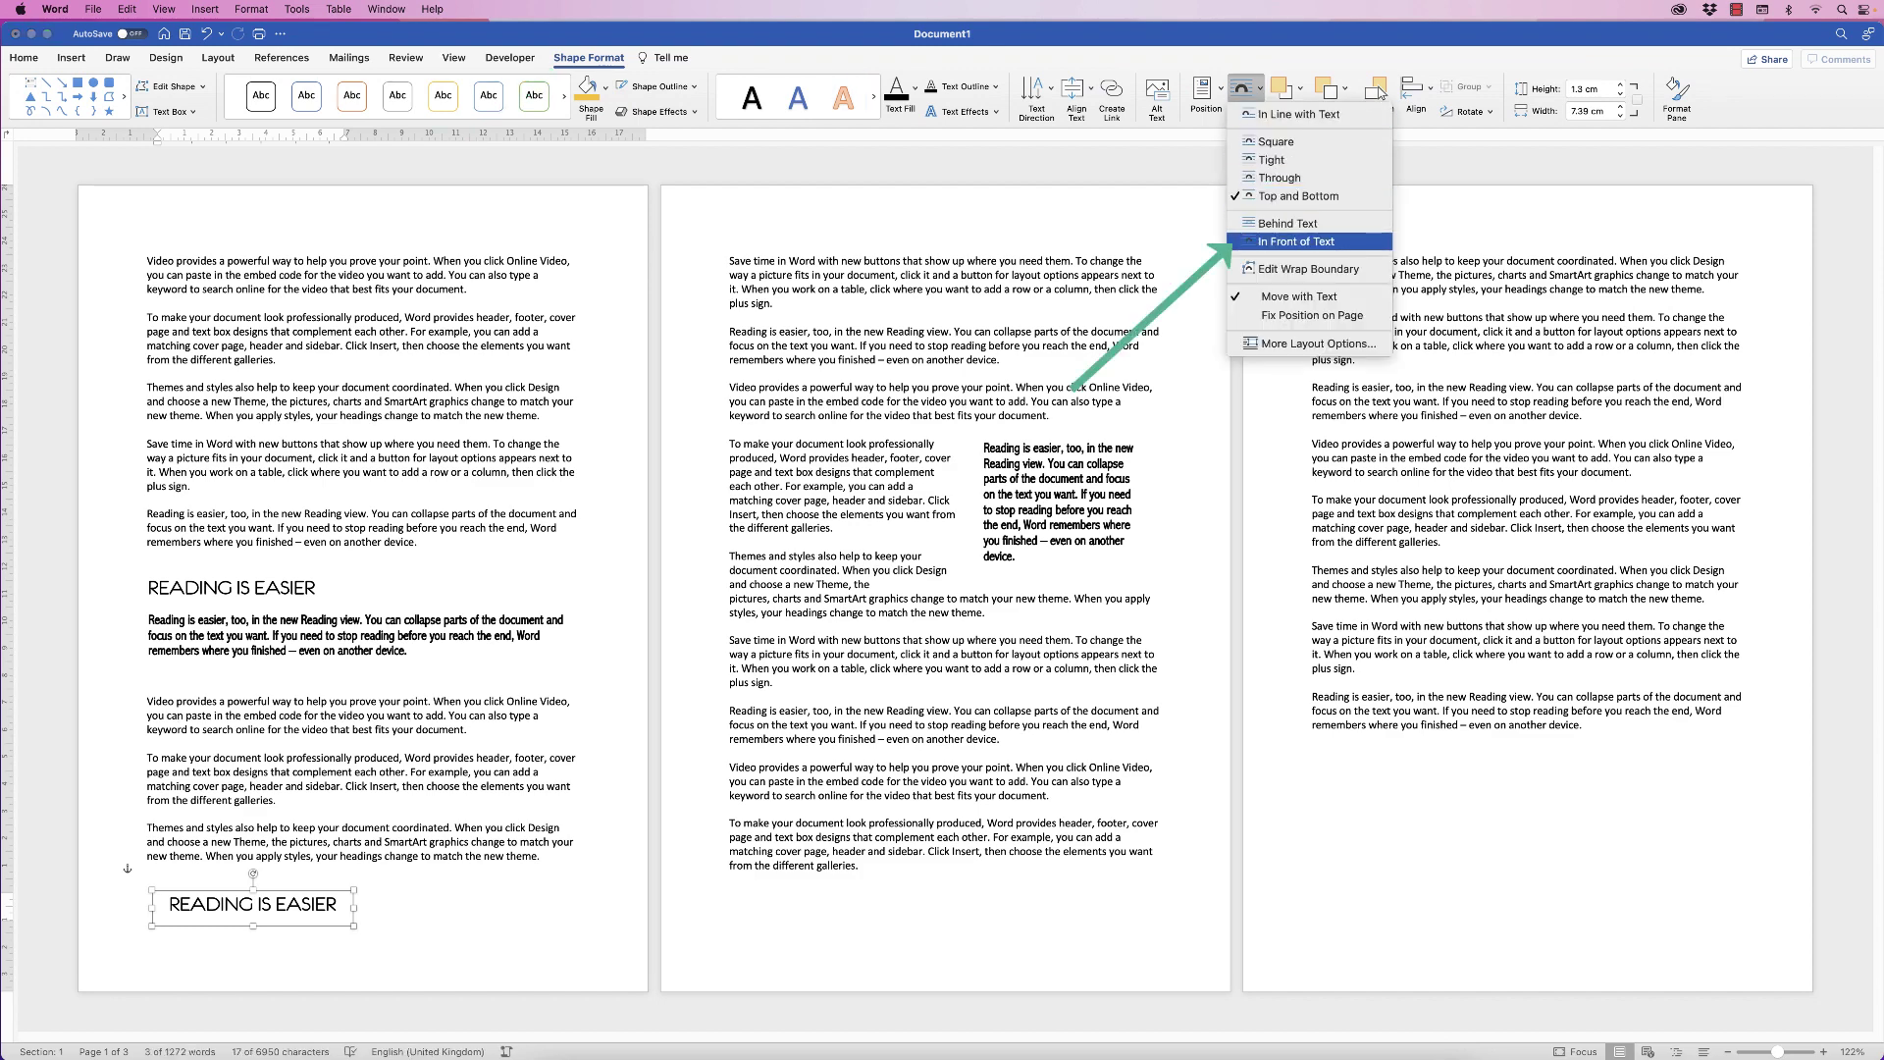
{"action": "key", "text": "Return"}
- Move the copied text box into page 1's bottom margin, replace its text with "Page 101" and narrow it to about 4.65 cm
{"action": "left_click_drag", "start_coordinate": [284, 915], "coordinate": [228, 978]}
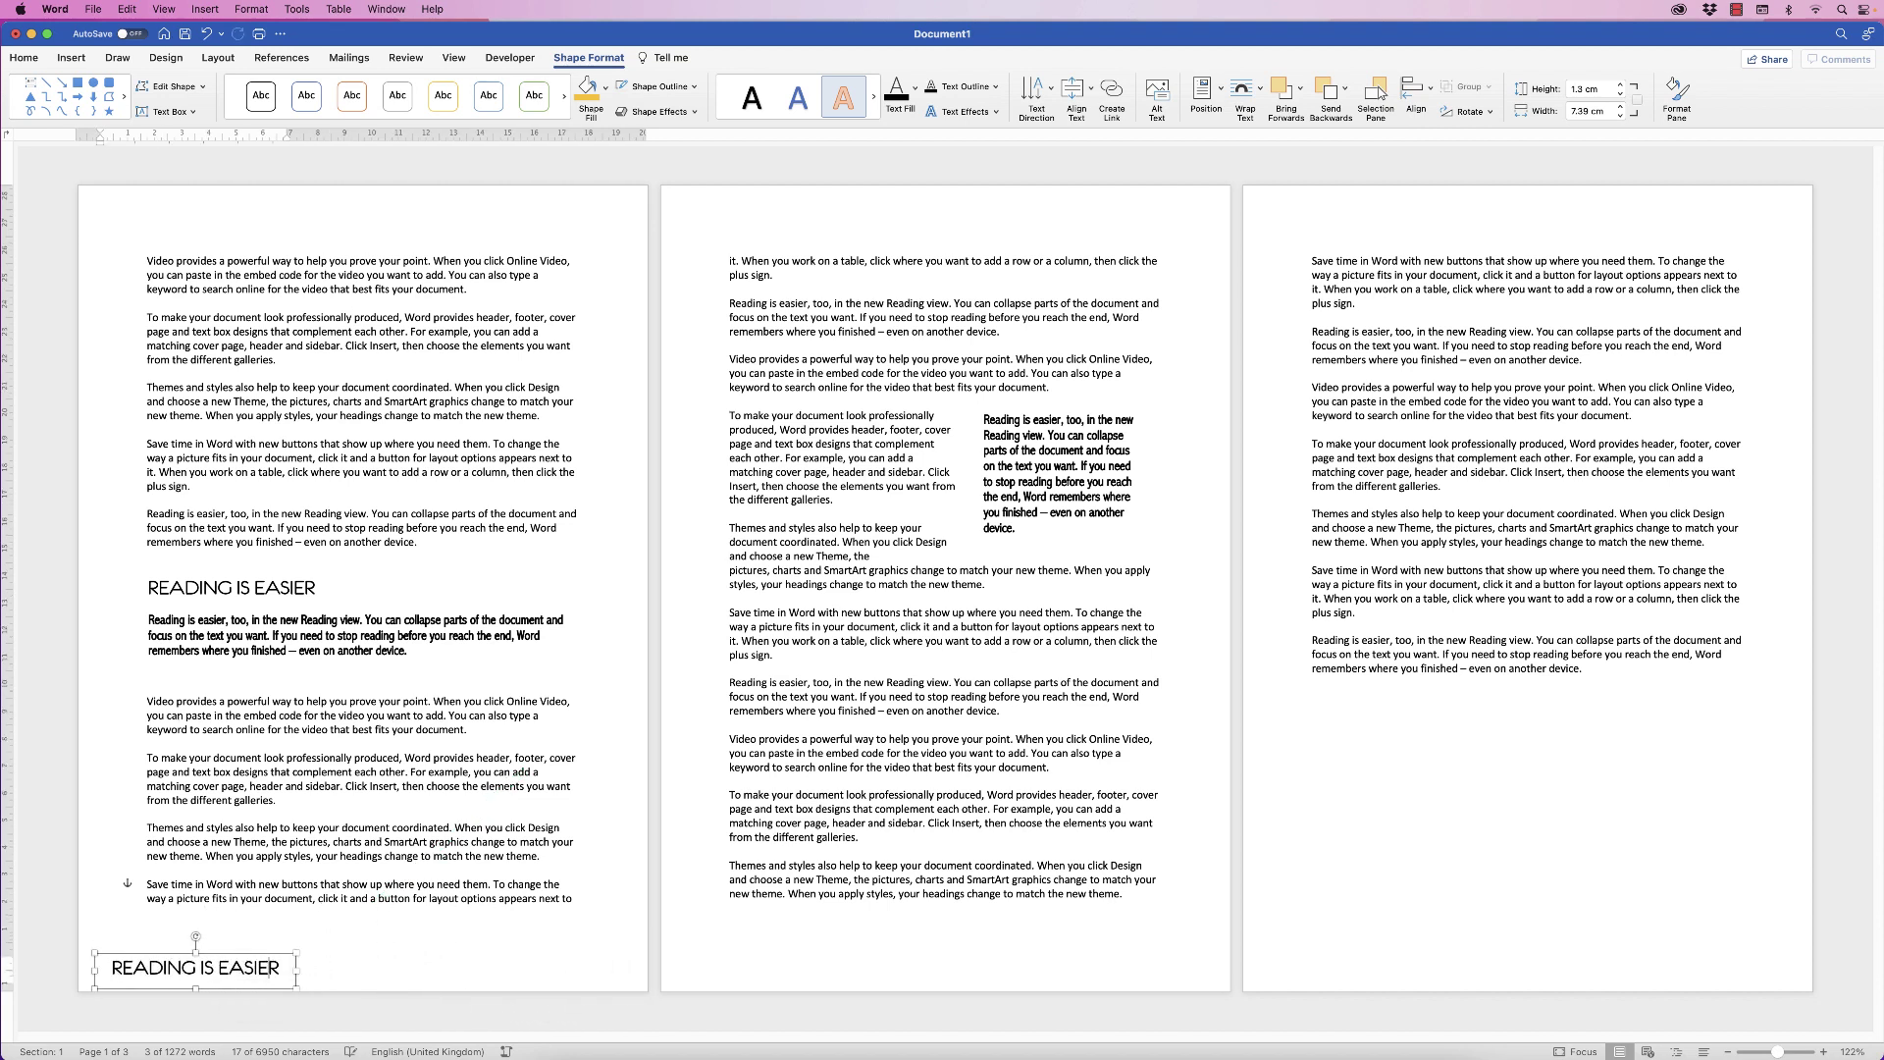
{"action": "key", "text": "alt+shift+Left"}
{"action": "key", "text": "alt+shift+Left"}
{"action": "key", "text": "alt+shift+Left"}
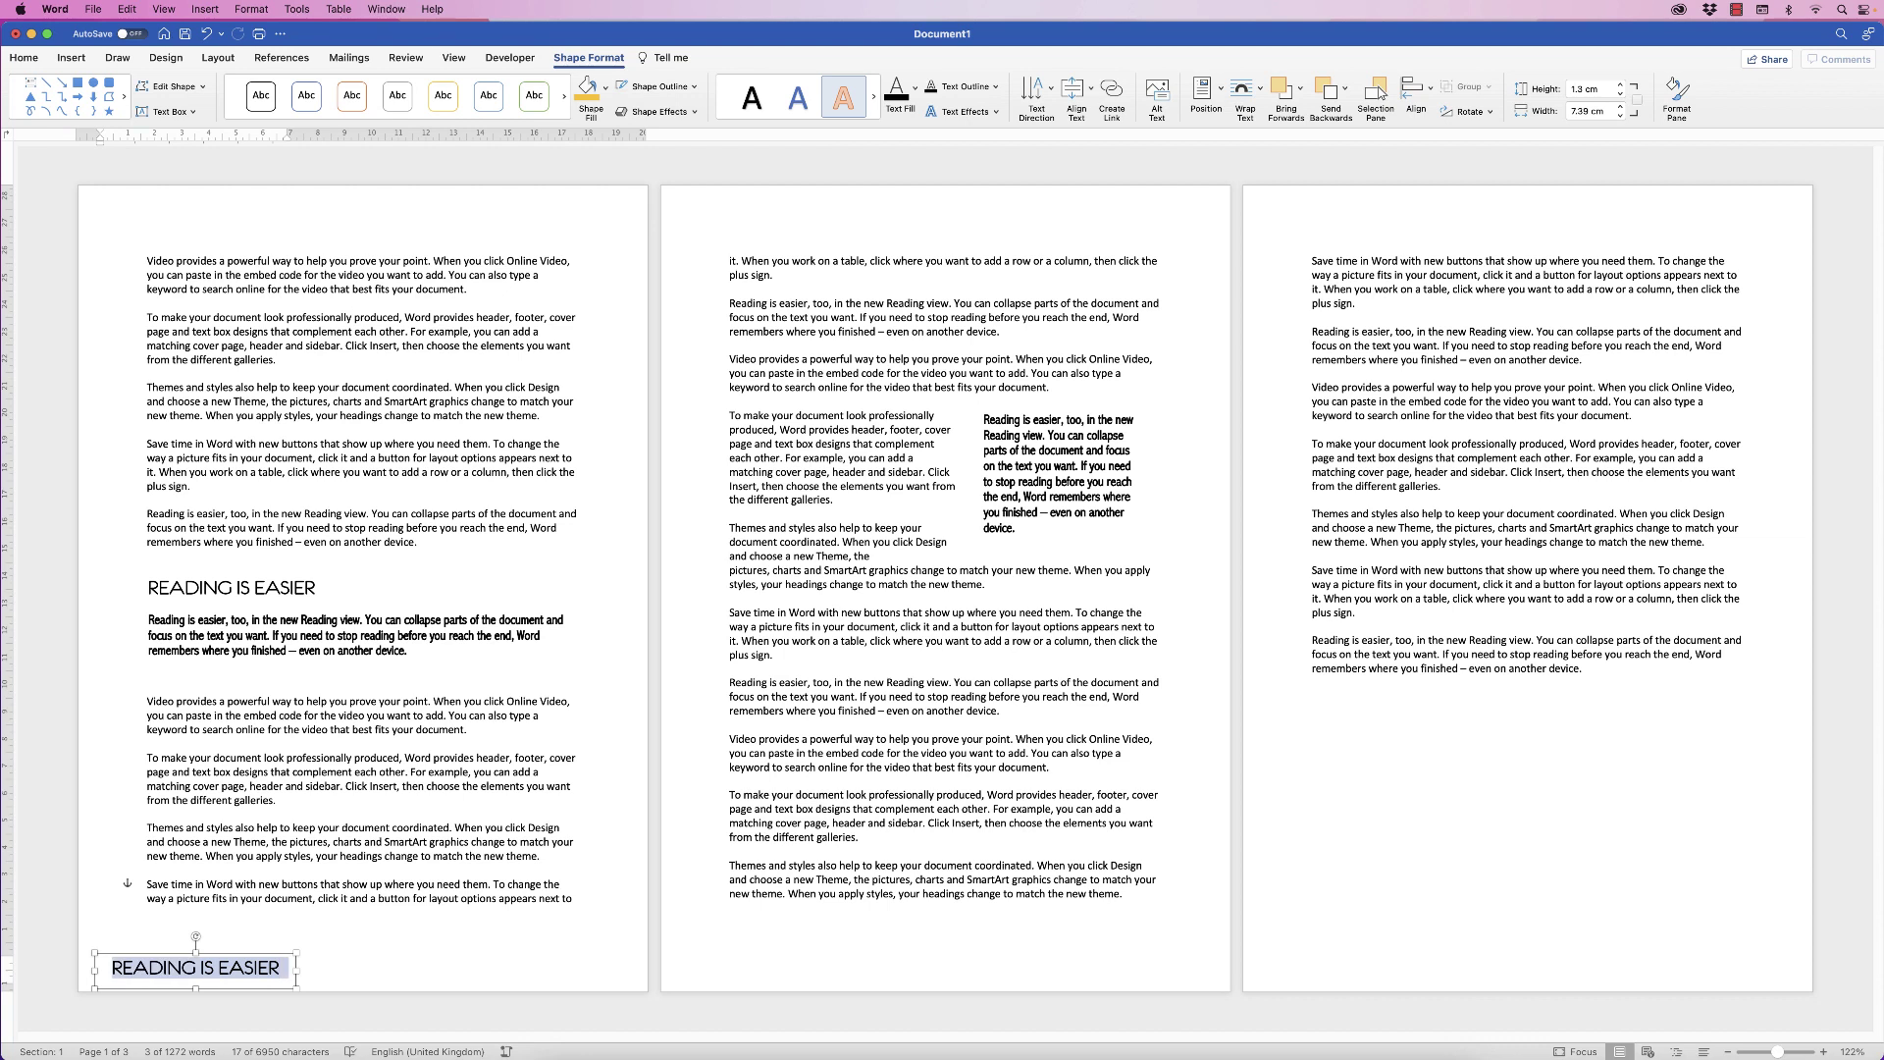
{"action": "type", "text": "page"}
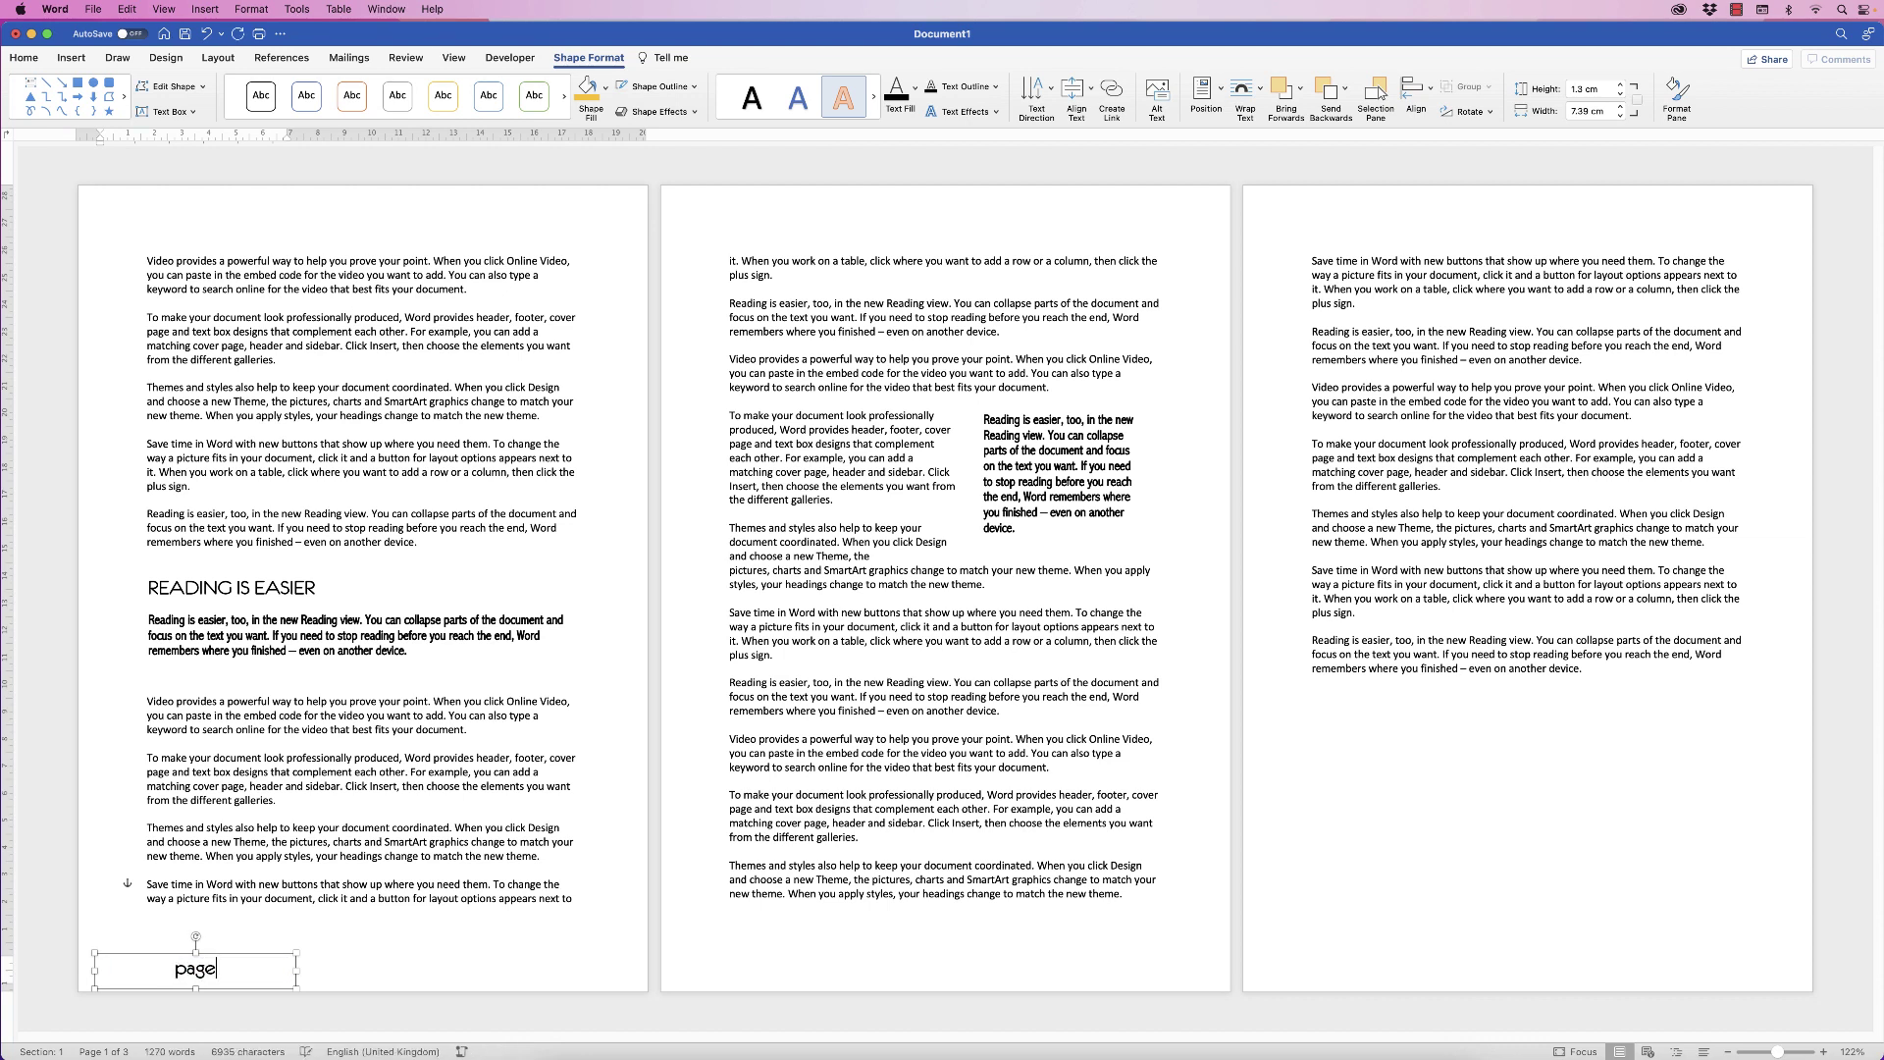
{"action": "type", "text": " 101"}
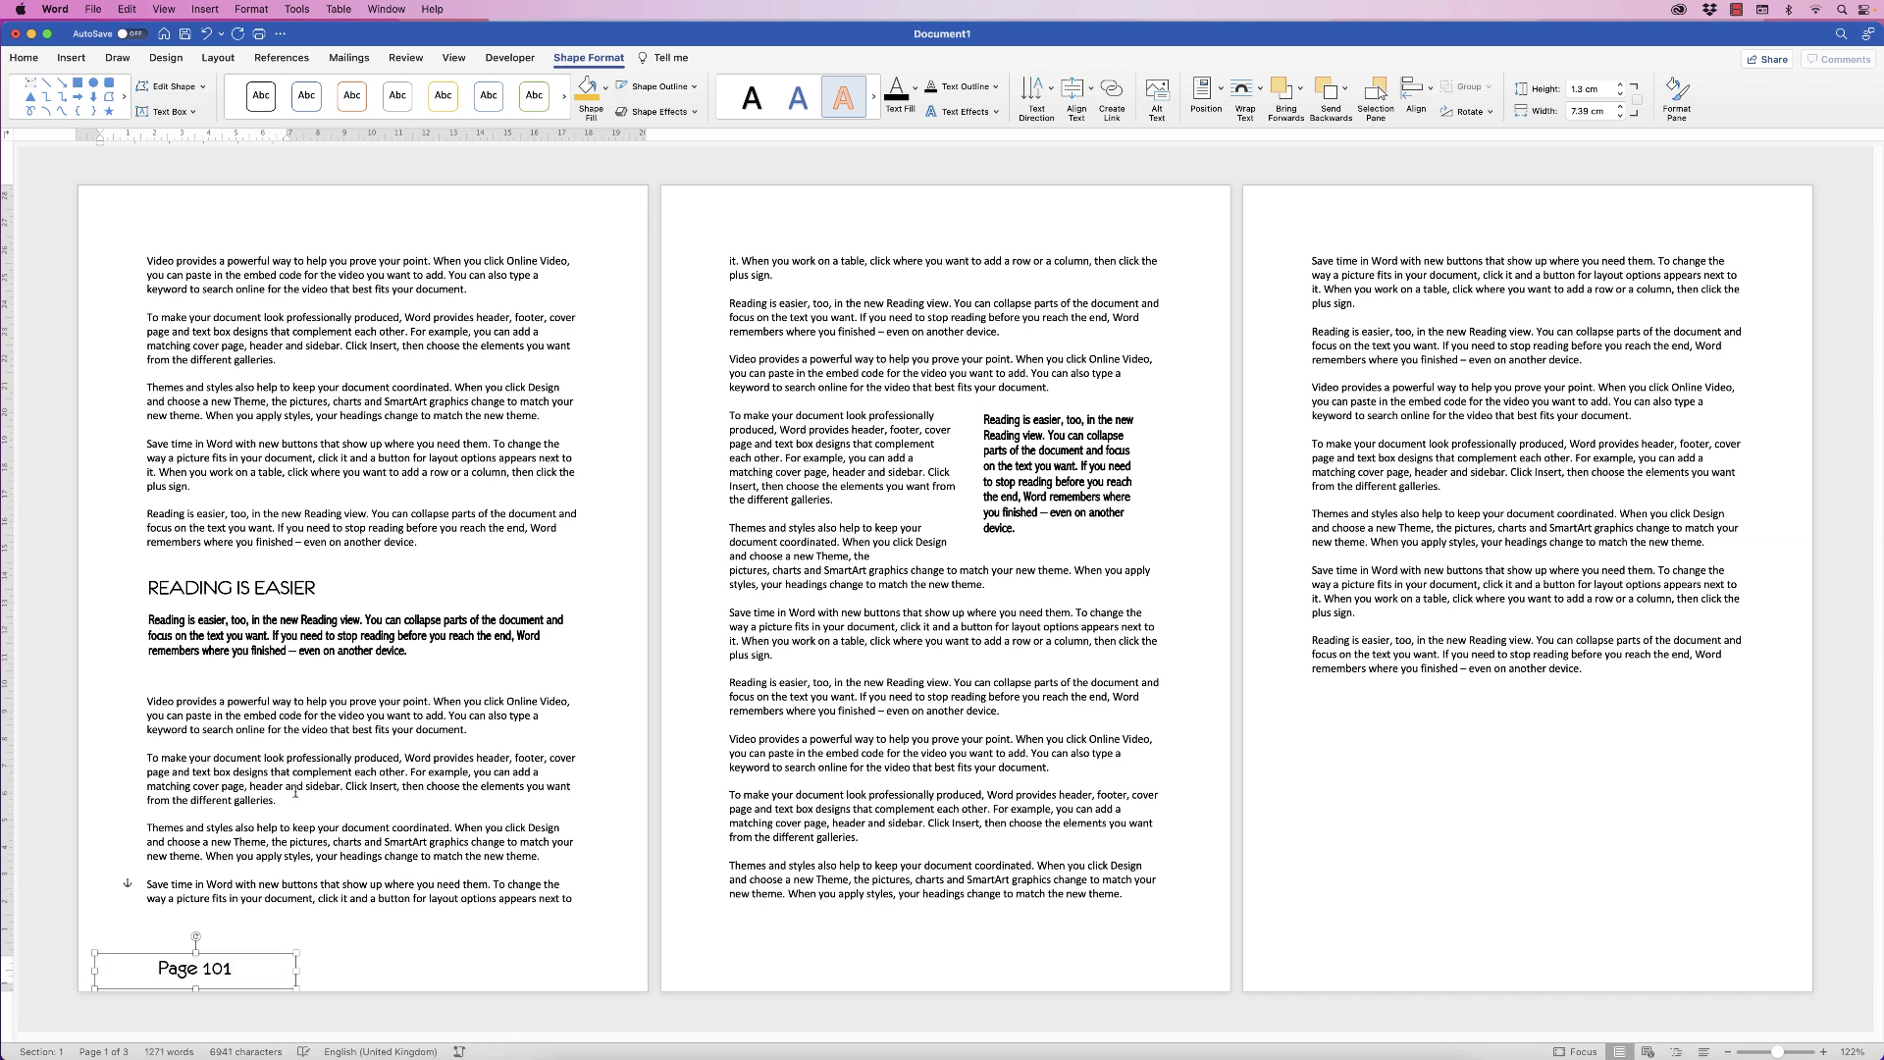
{"action": "left_click_drag", "start_coordinate": [294, 951], "coordinate": [191, 975]}
{"action": "left_click", "coordinate": [315, 965]}
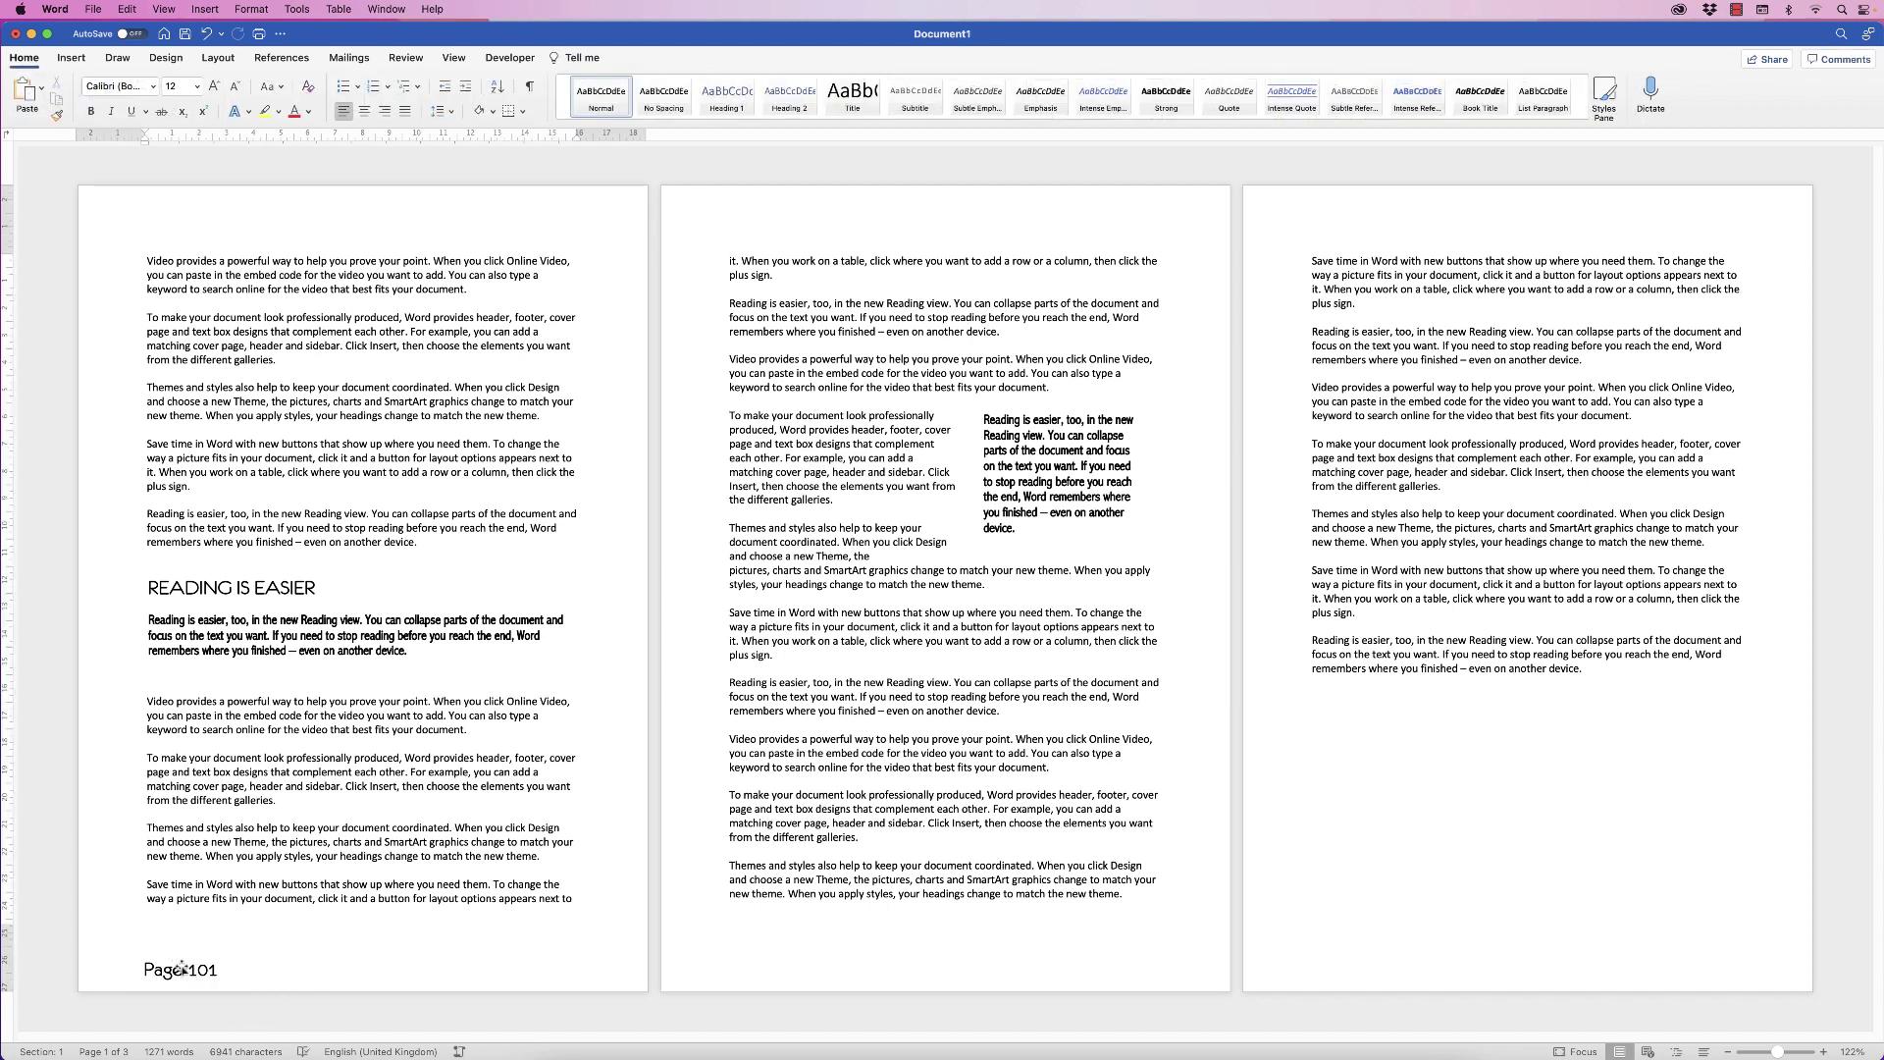
- Duplicate the "Page 101" text box into the top margin of page 2, aligned with the body text's left edge
{"action": "left_click_drag", "start_coordinate": [177, 971], "coordinate": [778, 207]}
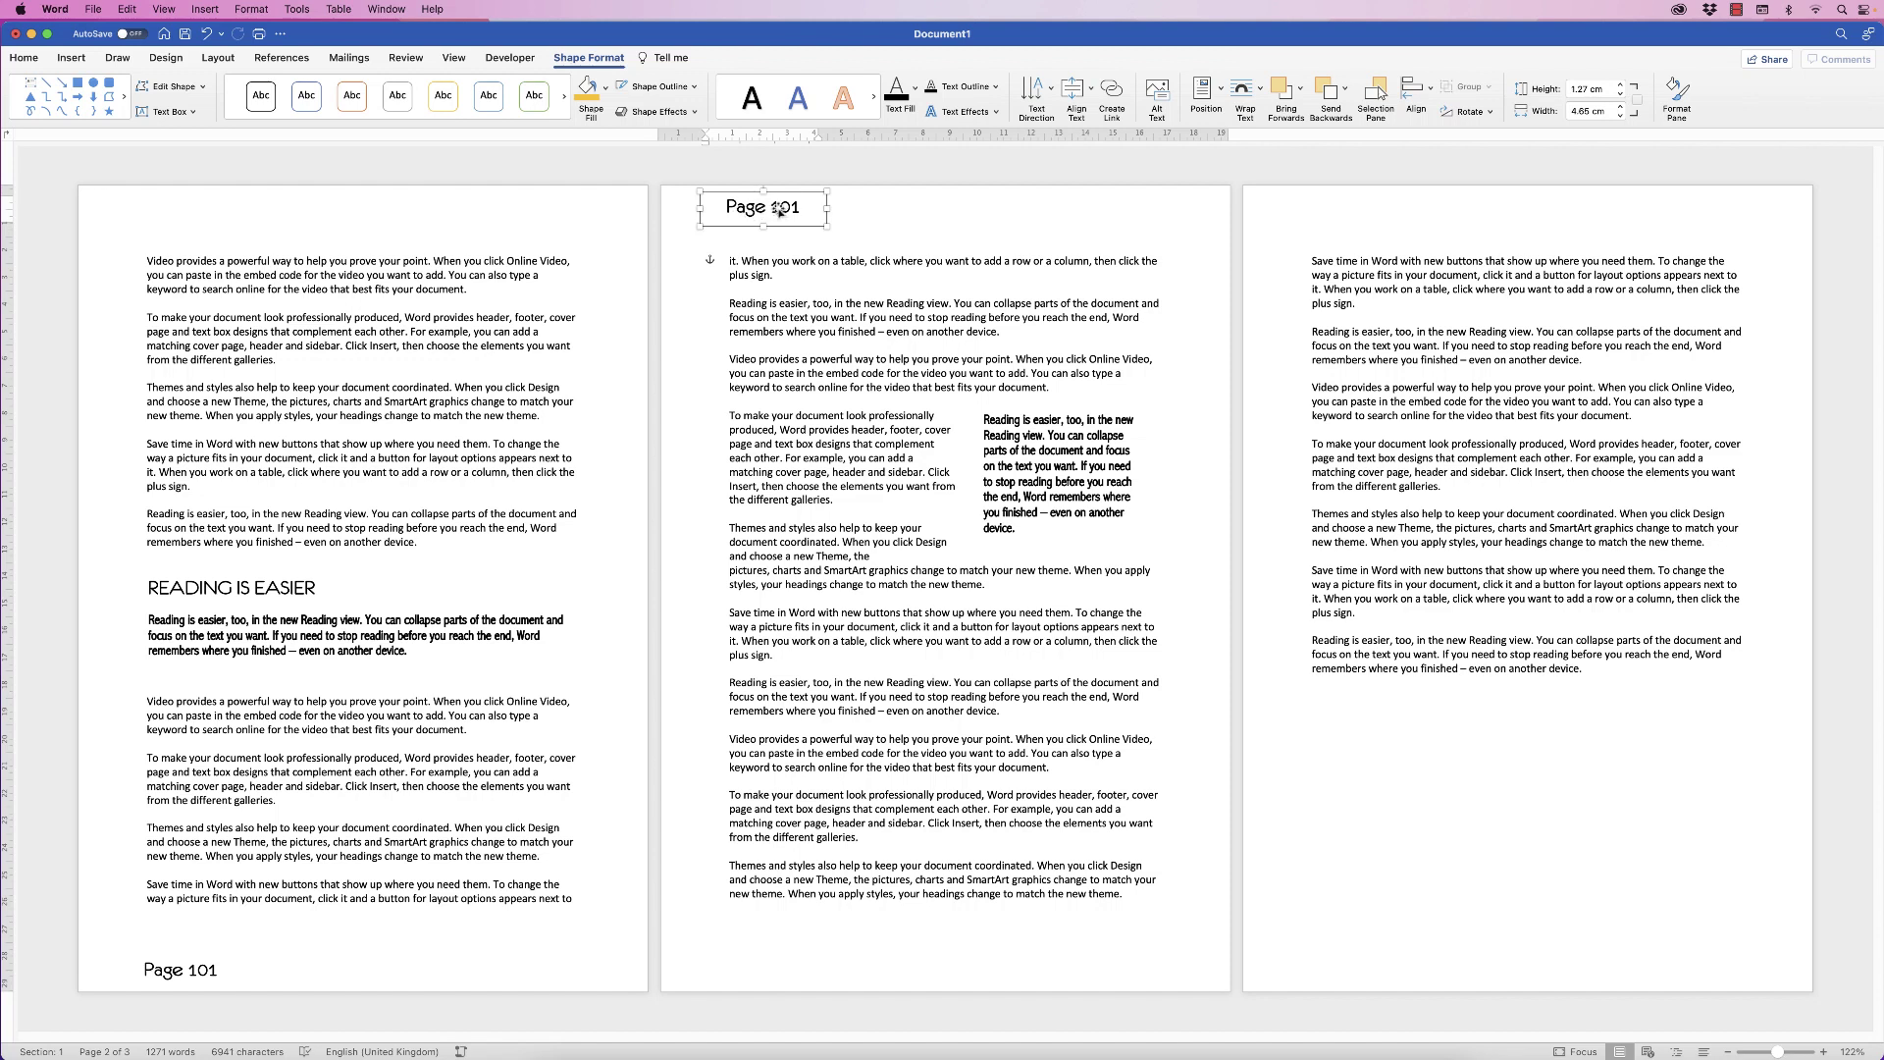
{"action": "left_click_drag", "start_coordinate": [782, 211], "coordinate": [784, 211]}
{"action": "key", "text": "super+z"}
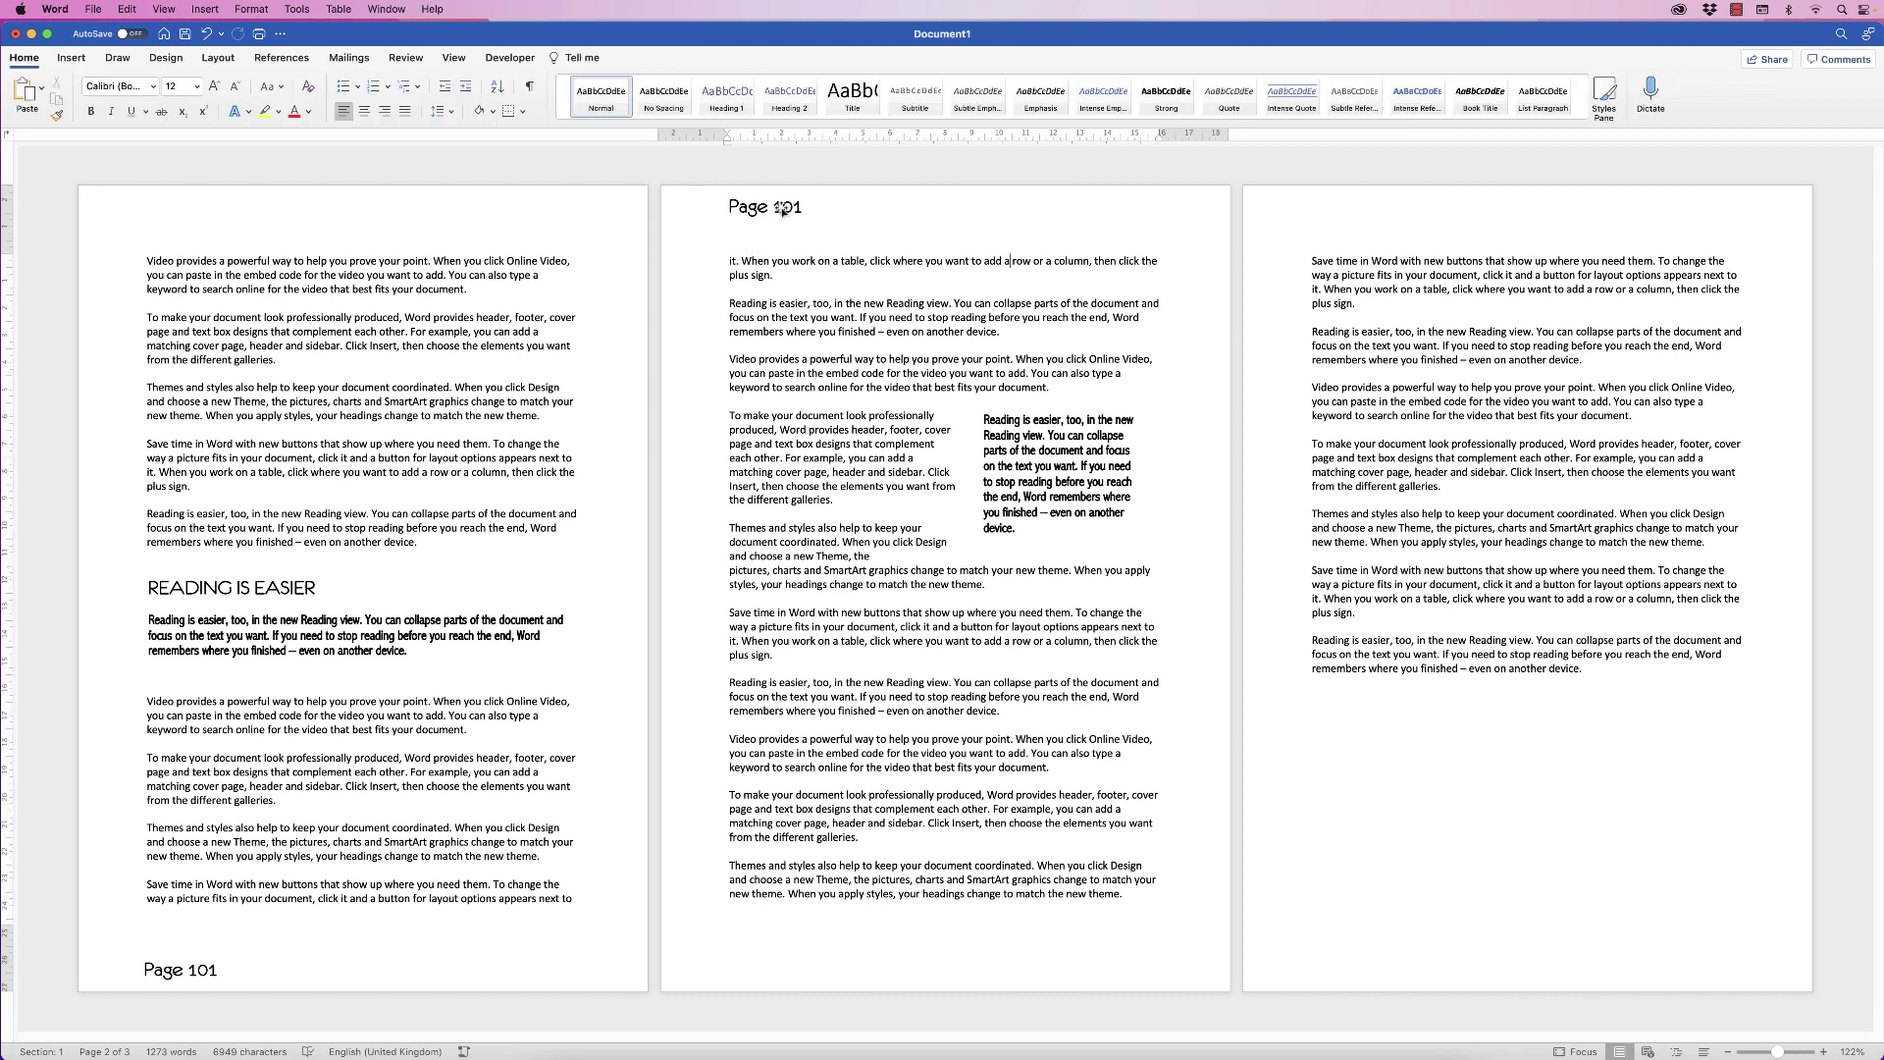
- Duplicate page 2's "Page 101" box into the left margin, about 3.32 cm high and 3.39 cm wide, with the text "Little bit of text"
{"action": "left_click_drag", "start_coordinate": [782, 211], "coordinate": [684, 292]}
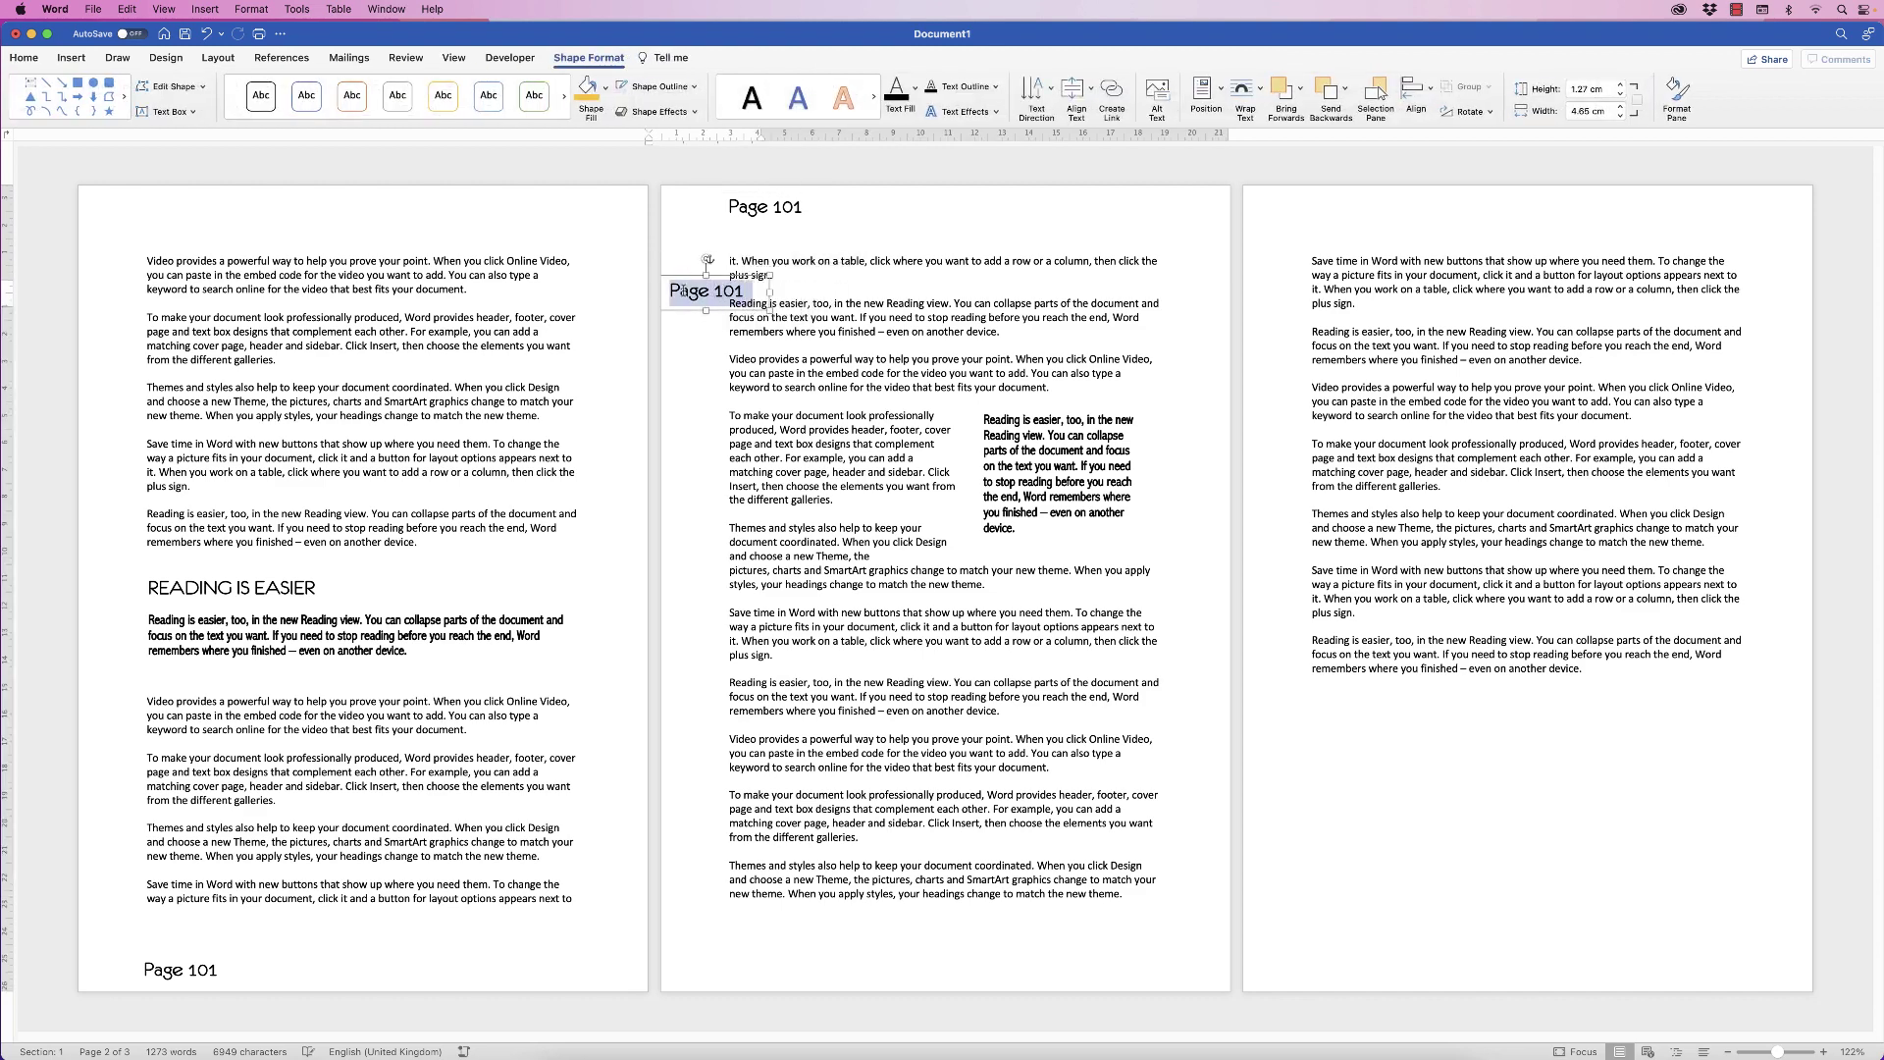
{"action": "type", "text": "little bit of text"}
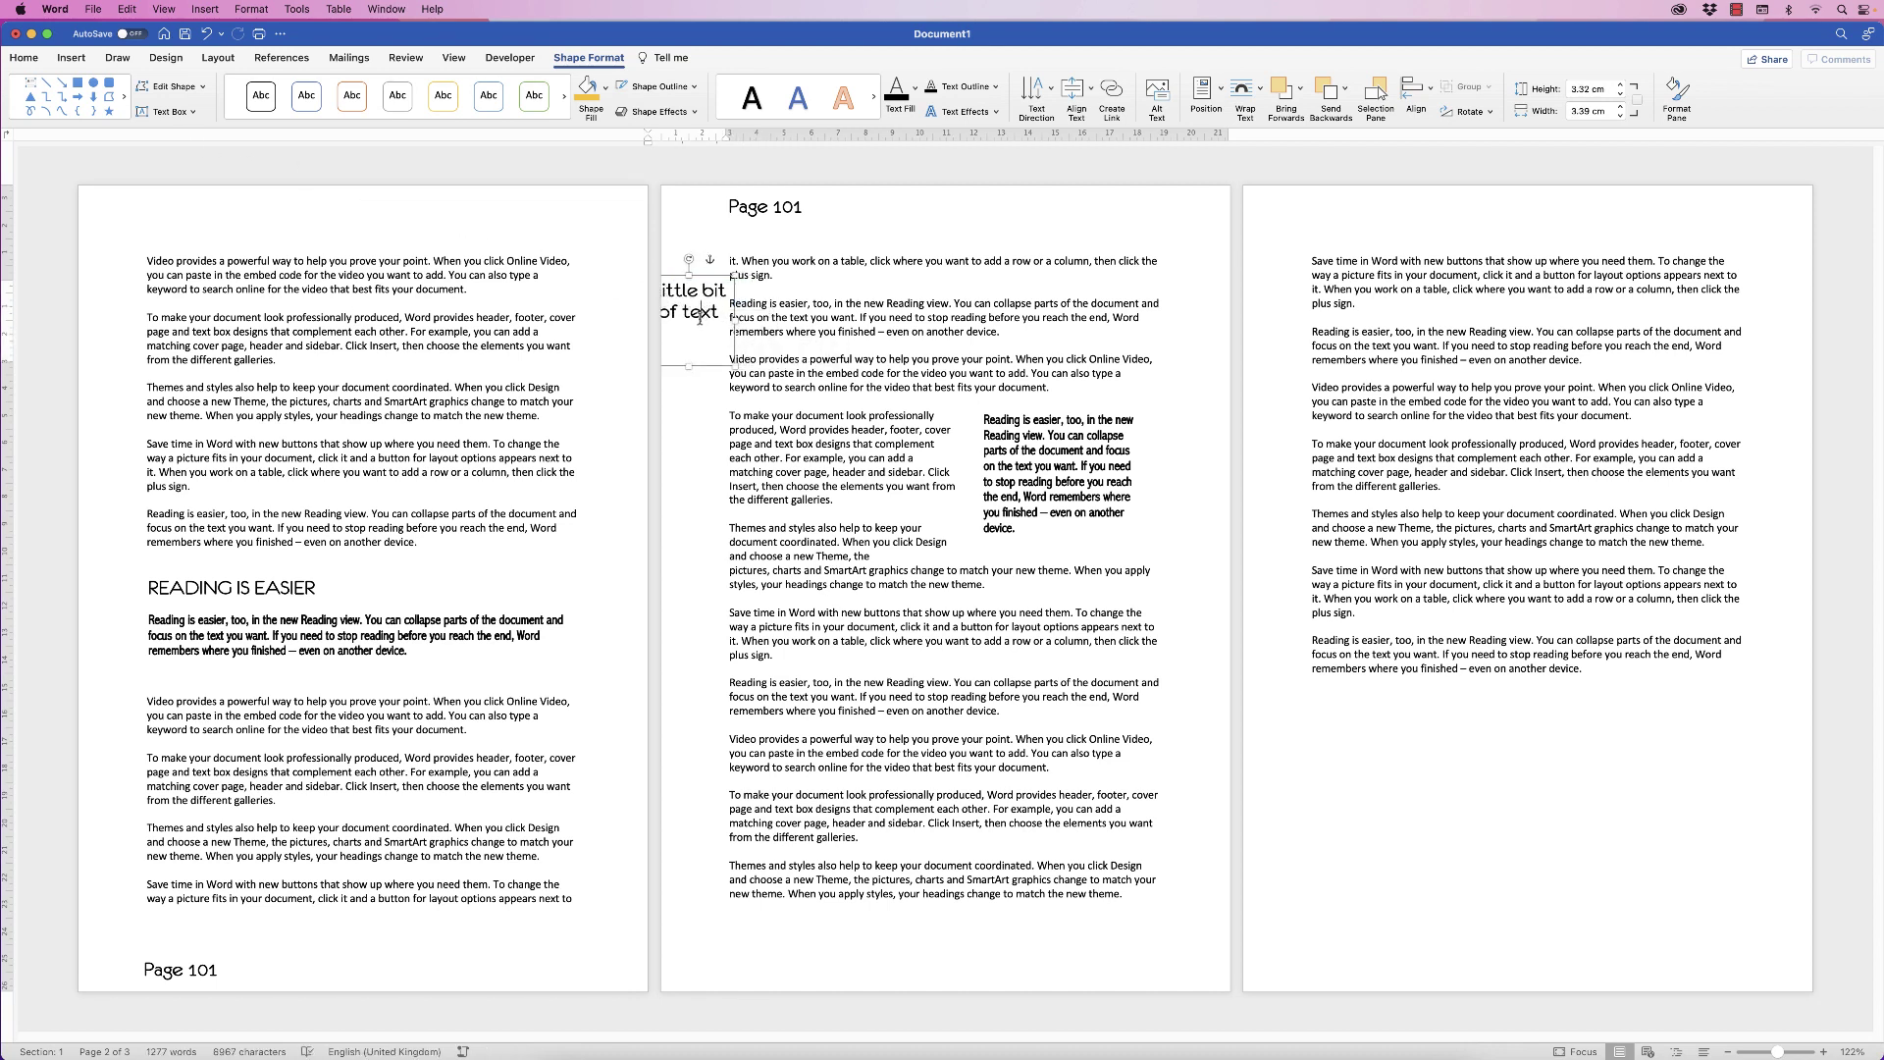
- Format all text in the "Little bit of text" box as 10 pt Calibri (Body)
{"action": "key", "text": "super+a"}
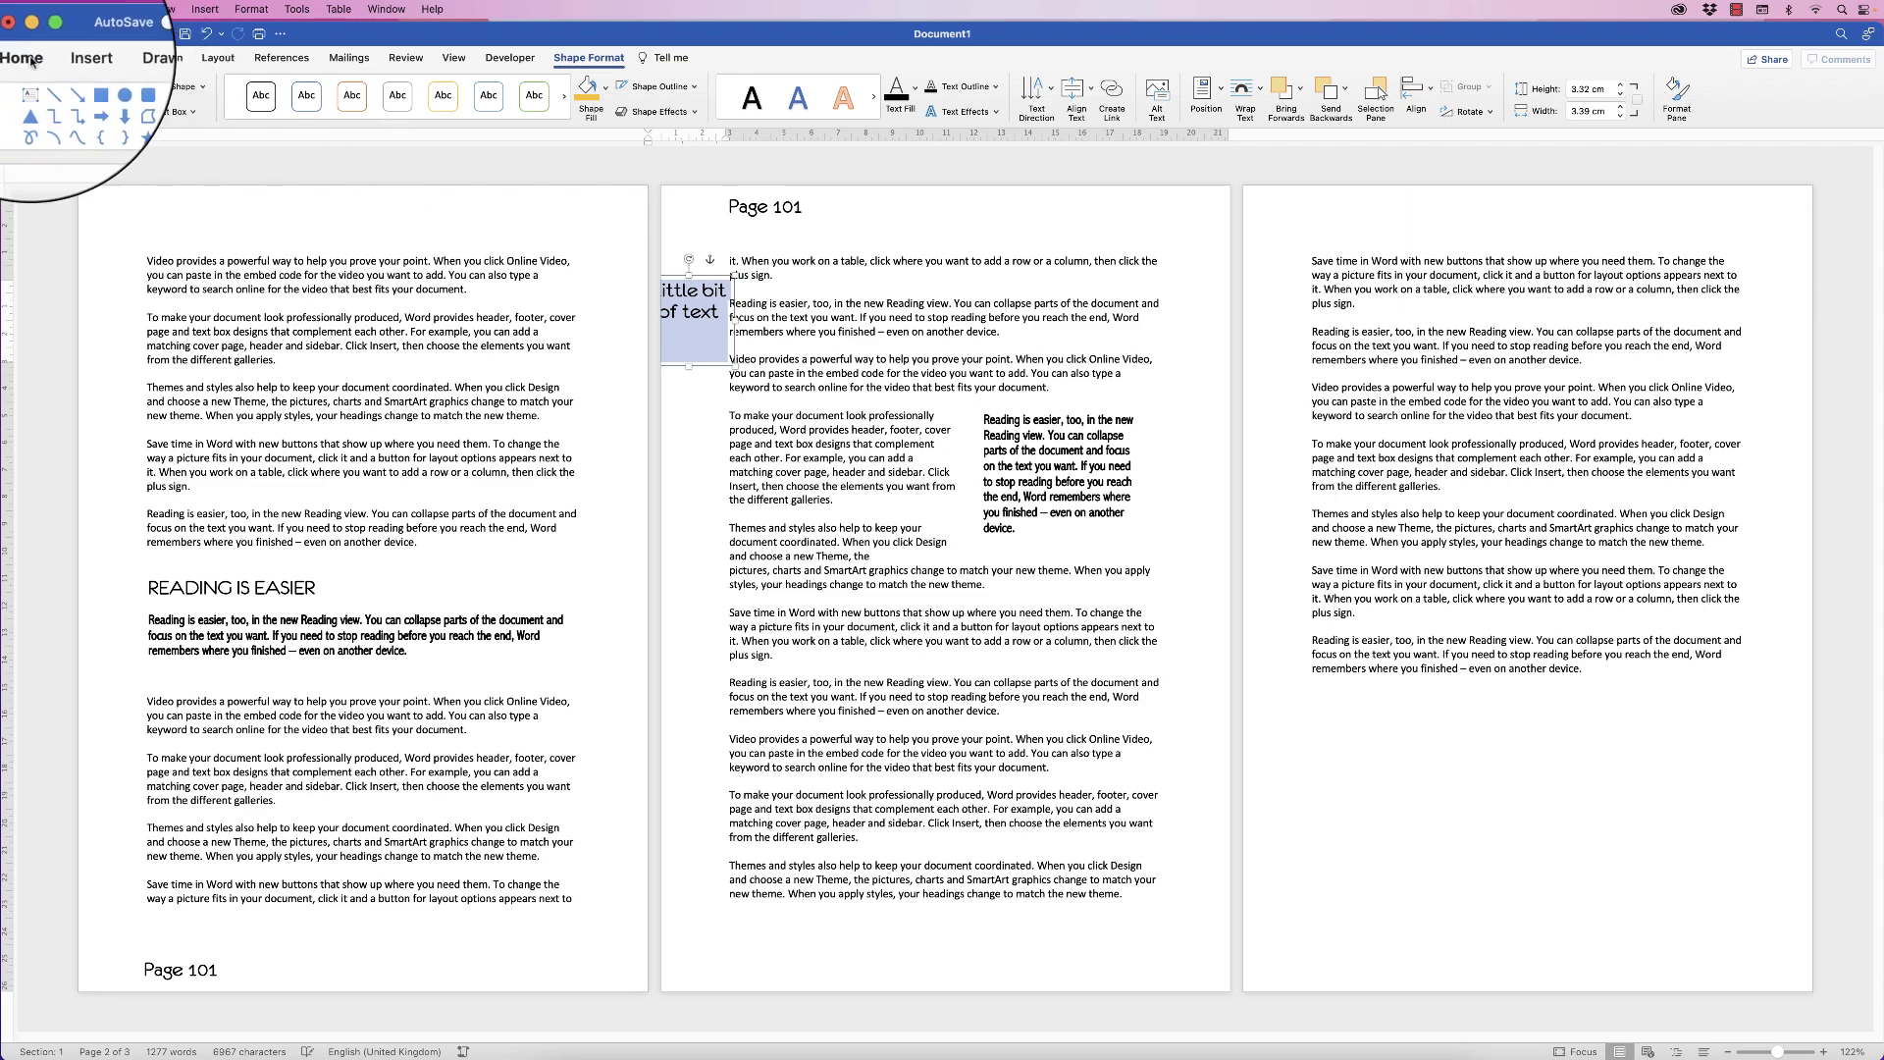
{"action": "left_click", "coordinate": [32, 61]}
{"action": "left_click", "coordinate": [191, 87]}
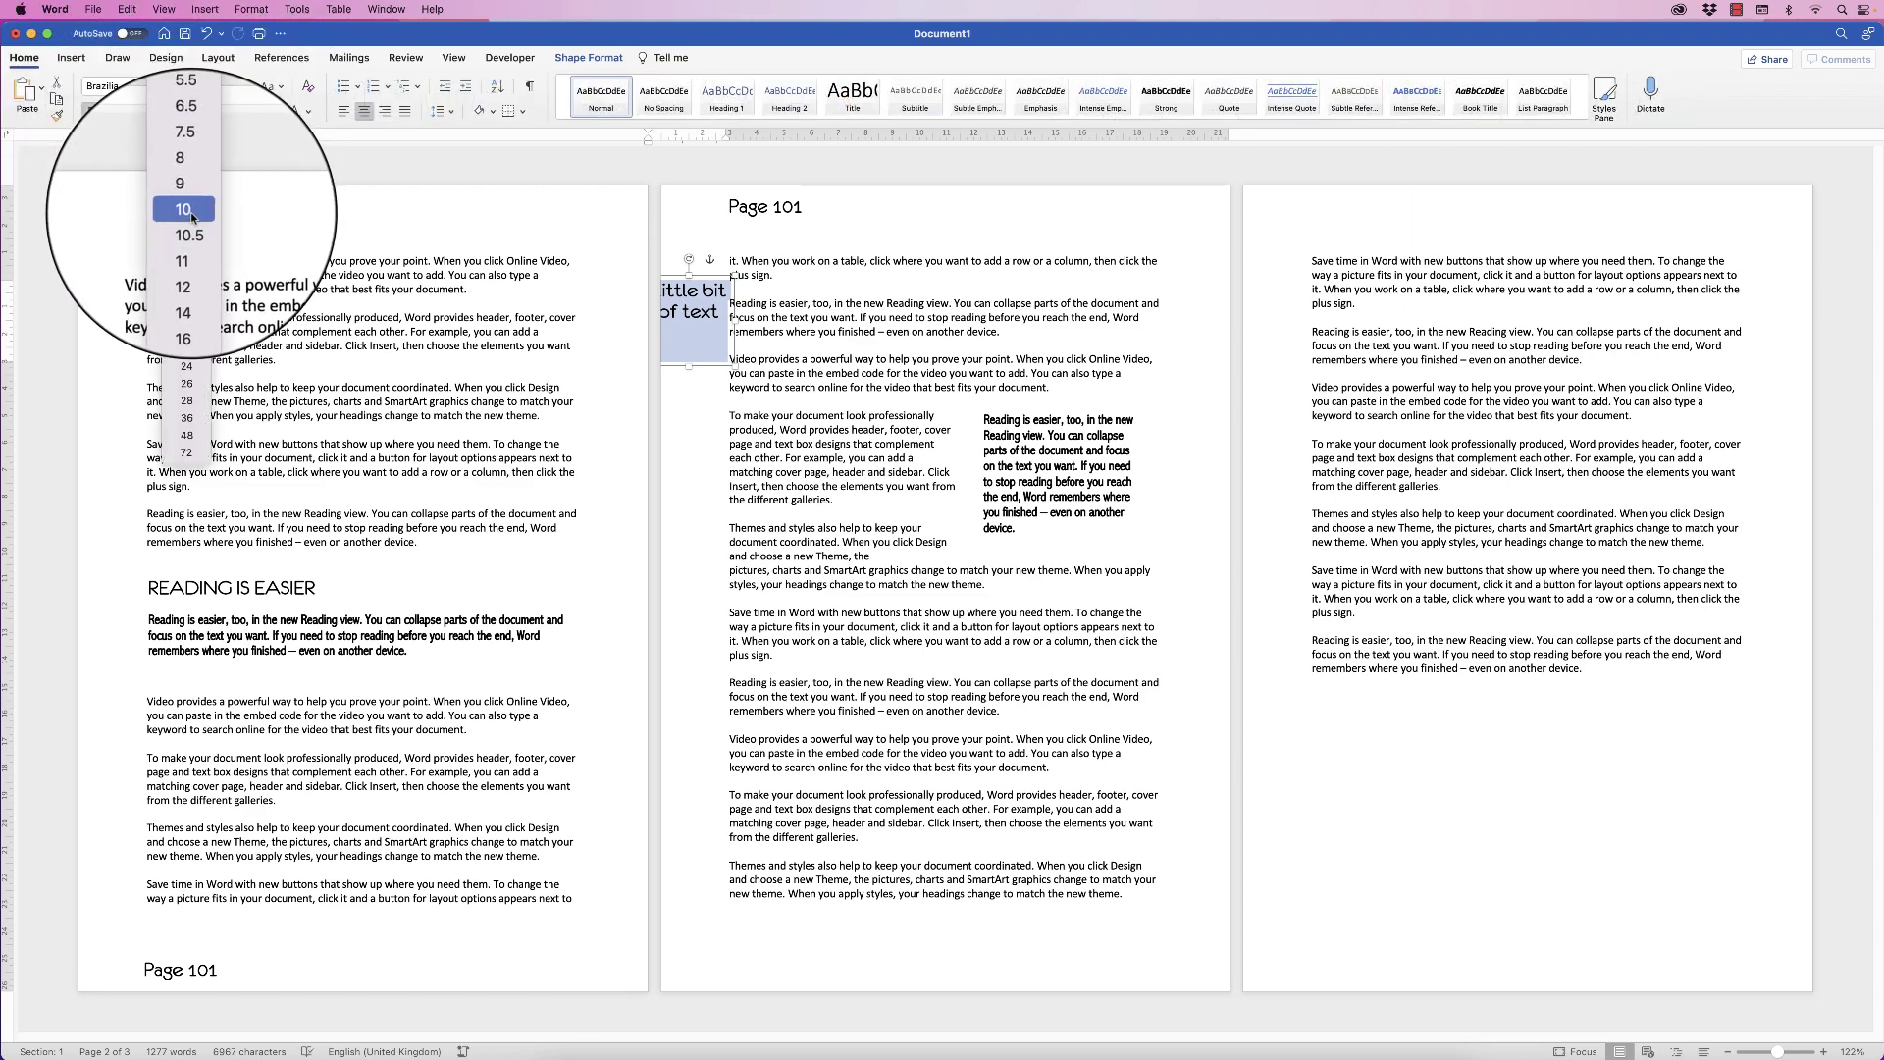
{"action": "left_click", "coordinate": [192, 214]}
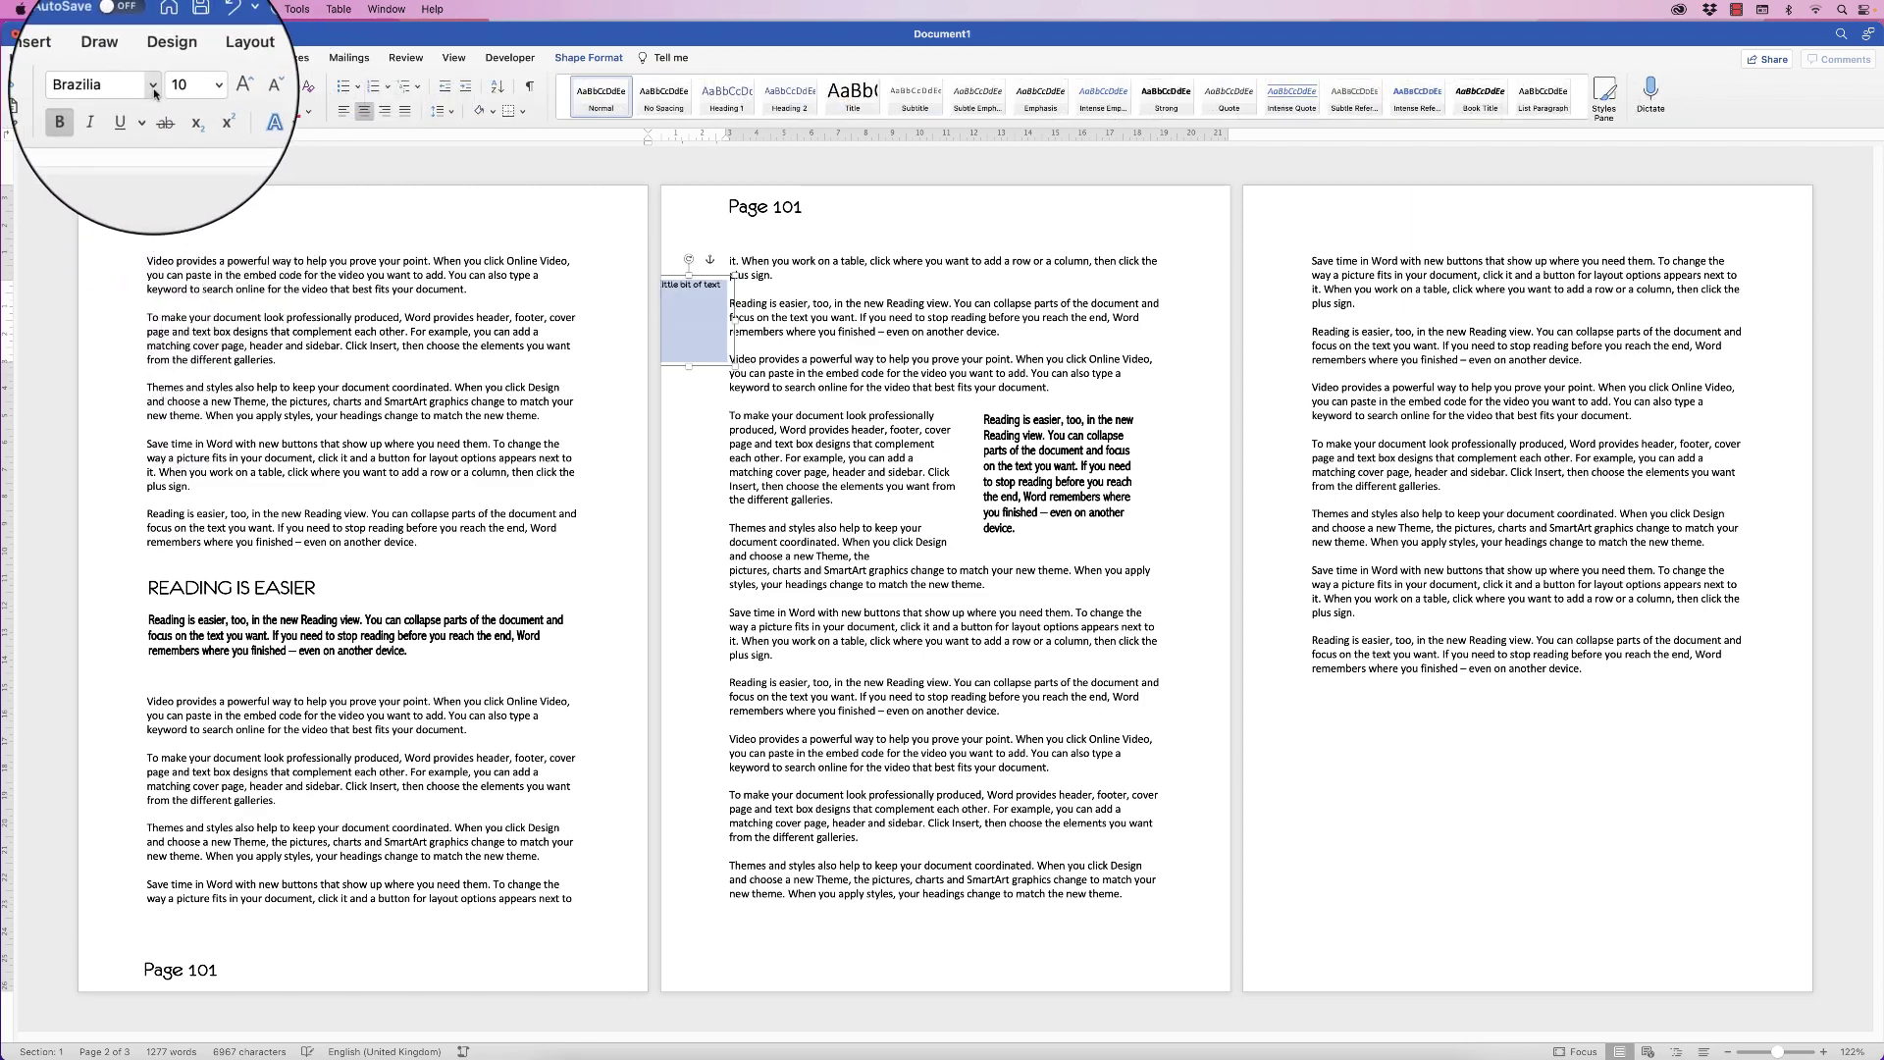
{"action": "left_click", "coordinate": [154, 90]}
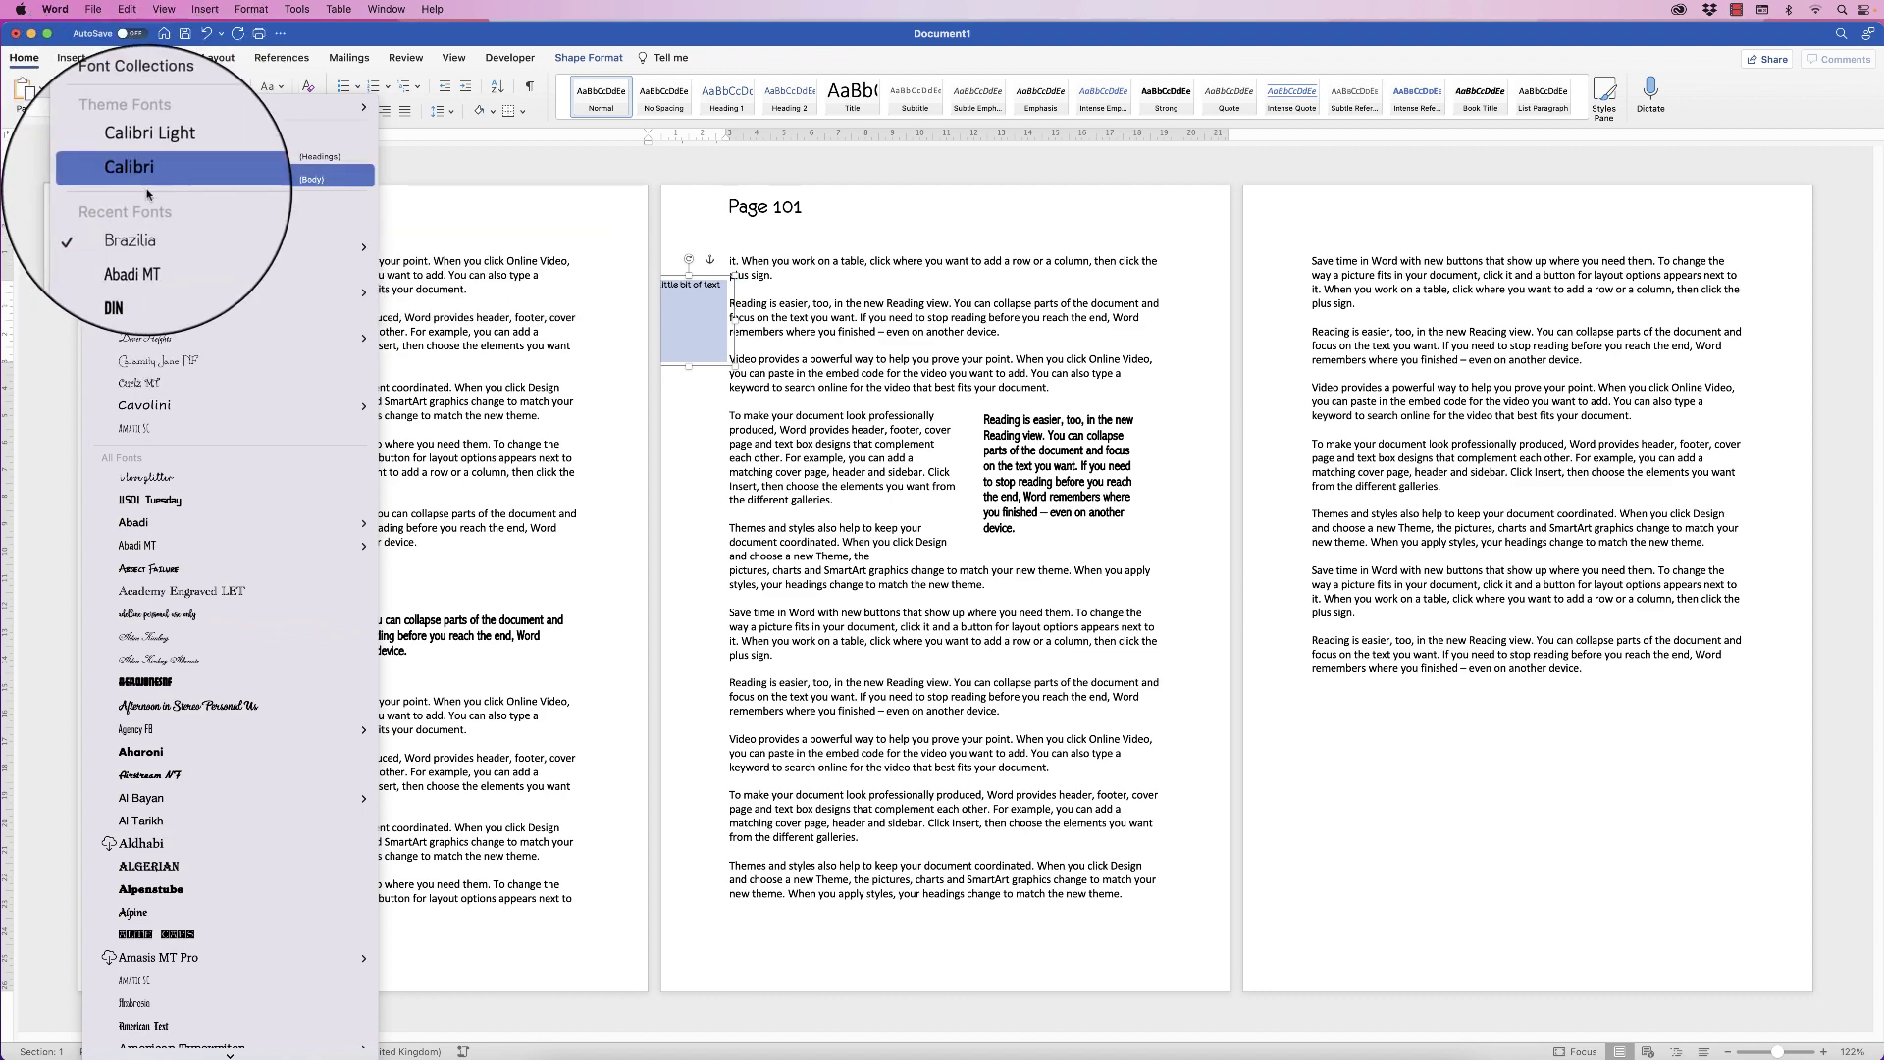
{"action": "left_click", "coordinate": [147, 179]}
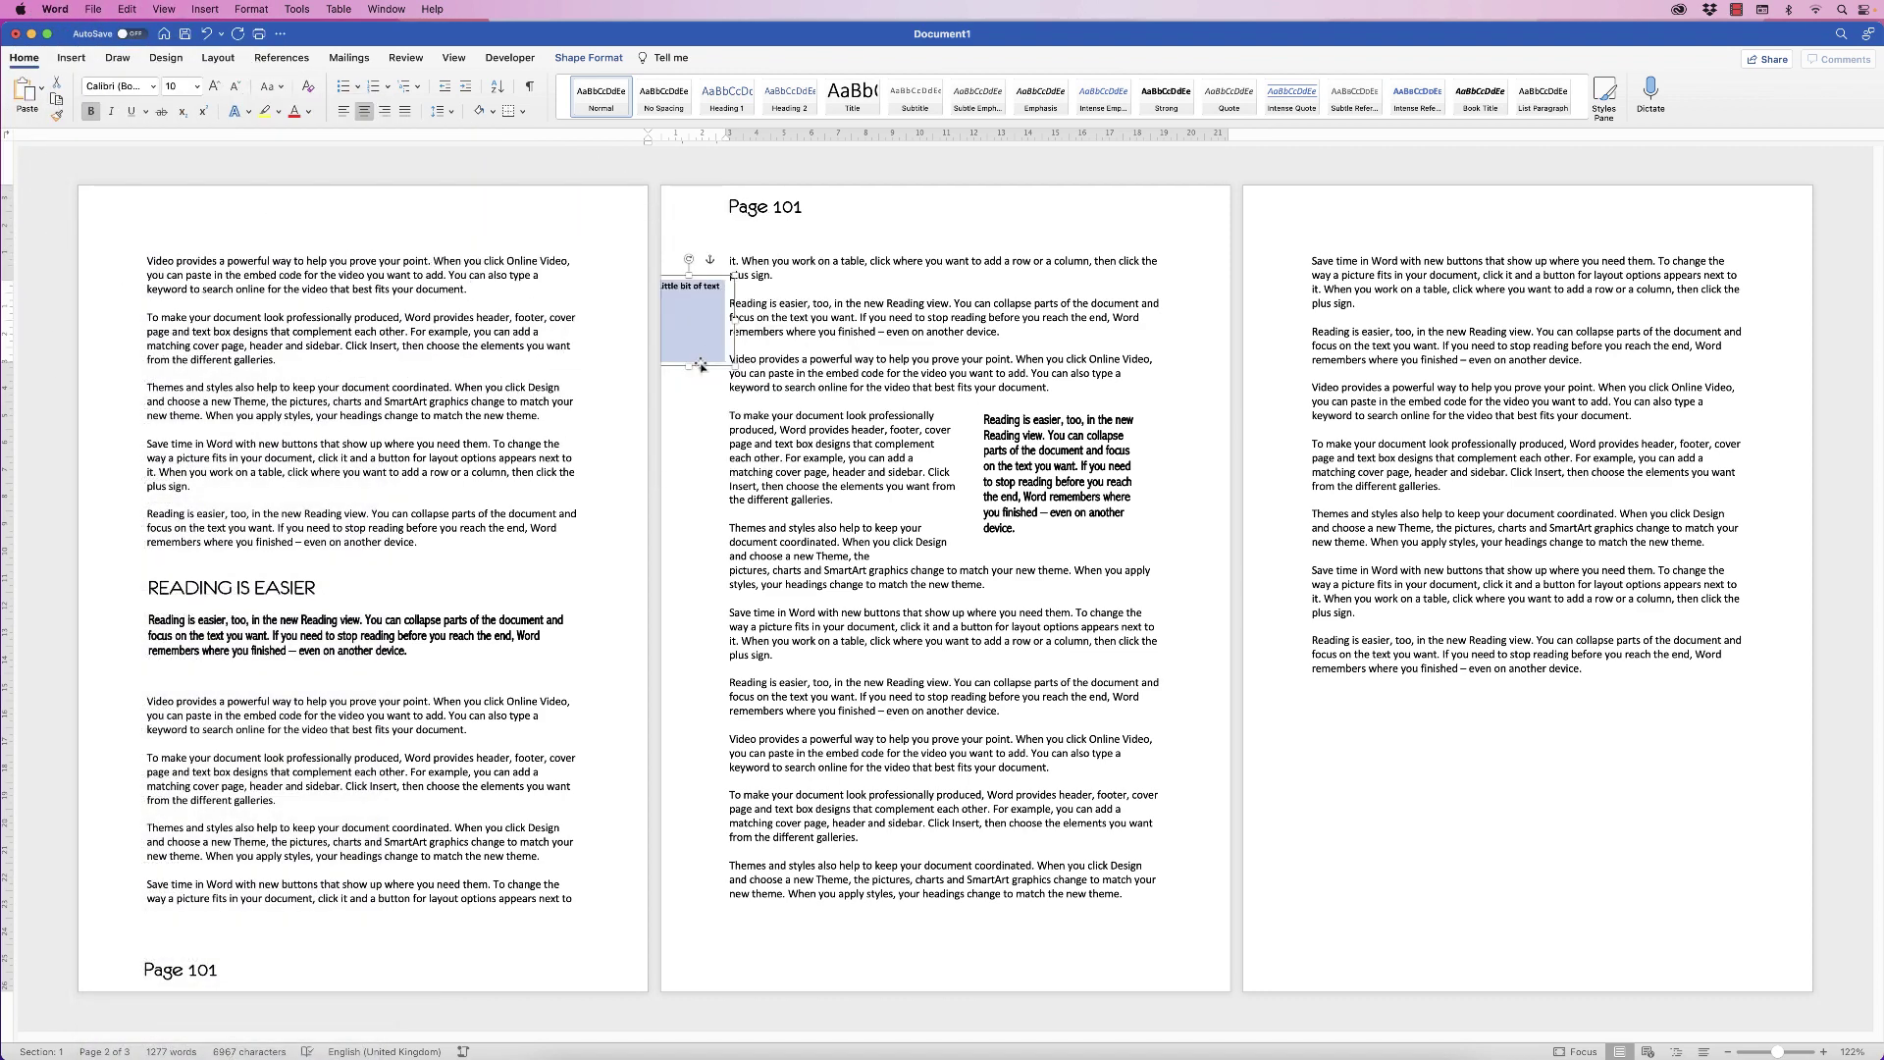
- Shrink the "Little bit of text" box to fit page 2's left margin and place it about 0.21 cm from the left and 7.3 cm down
{"action": "left_click", "coordinate": [734, 317]}
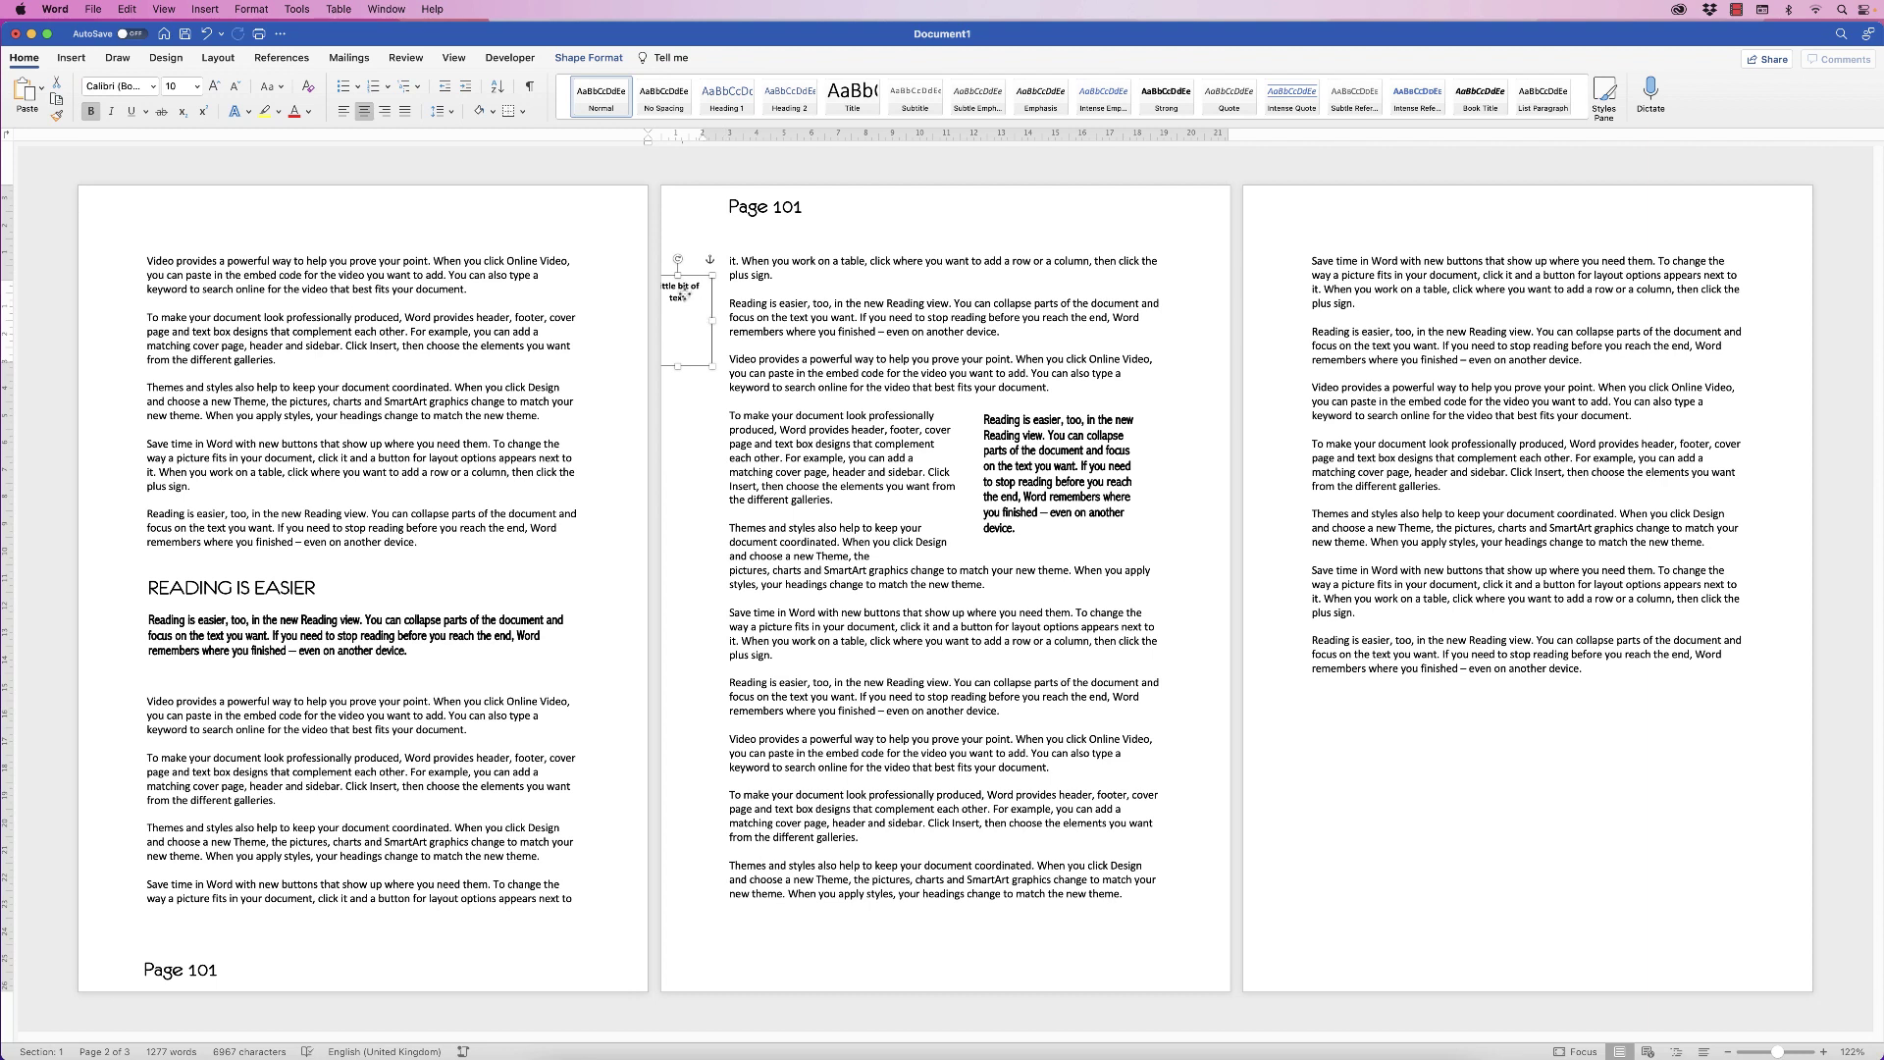
{"action": "left_click_drag", "start_coordinate": [696, 297], "coordinate": [702, 333]}
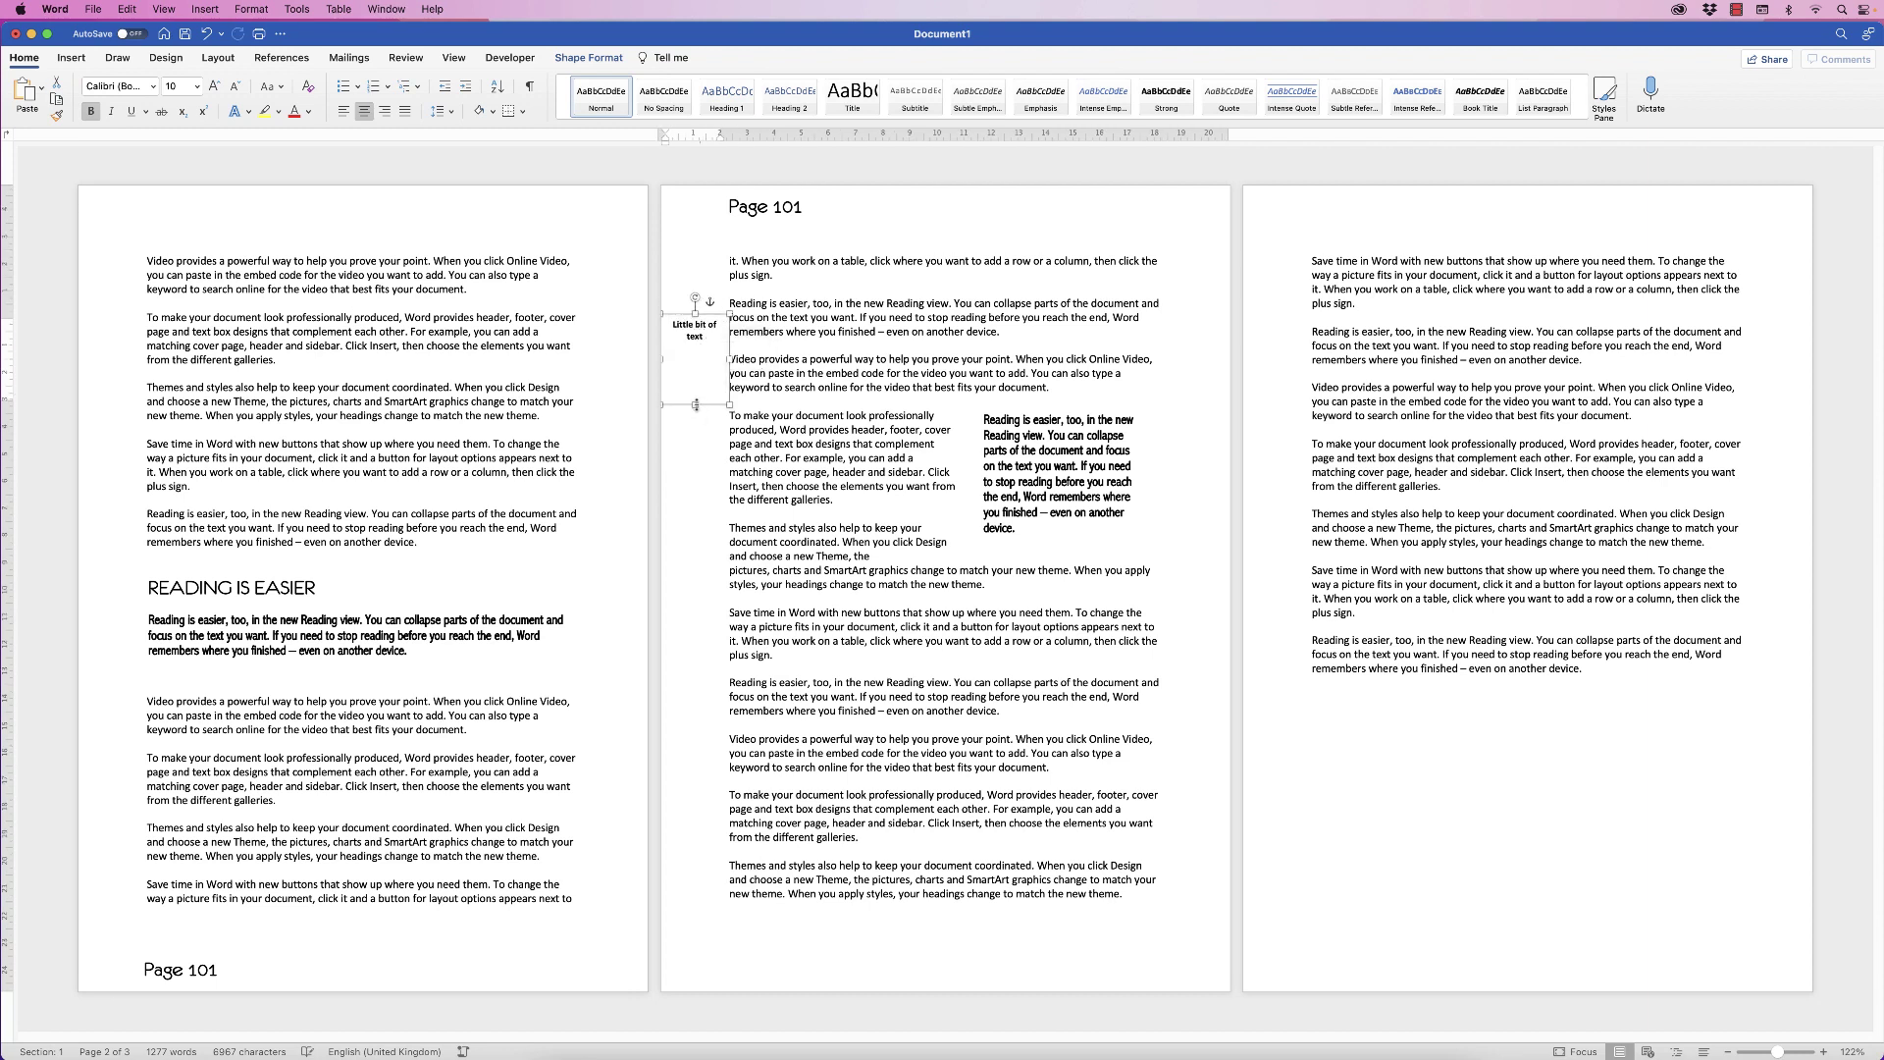
{"action": "mouse_move", "coordinate": [696, 404]}
{"action": "left_mouse_down"}
{"action": "mouse_move", "coordinate": [718, 335]}
{"action": "mouse_move", "coordinate": [699, 344]}
{"action": "mouse_move", "coordinate": [701, 406]}
{"action": "left_mouse_up"}
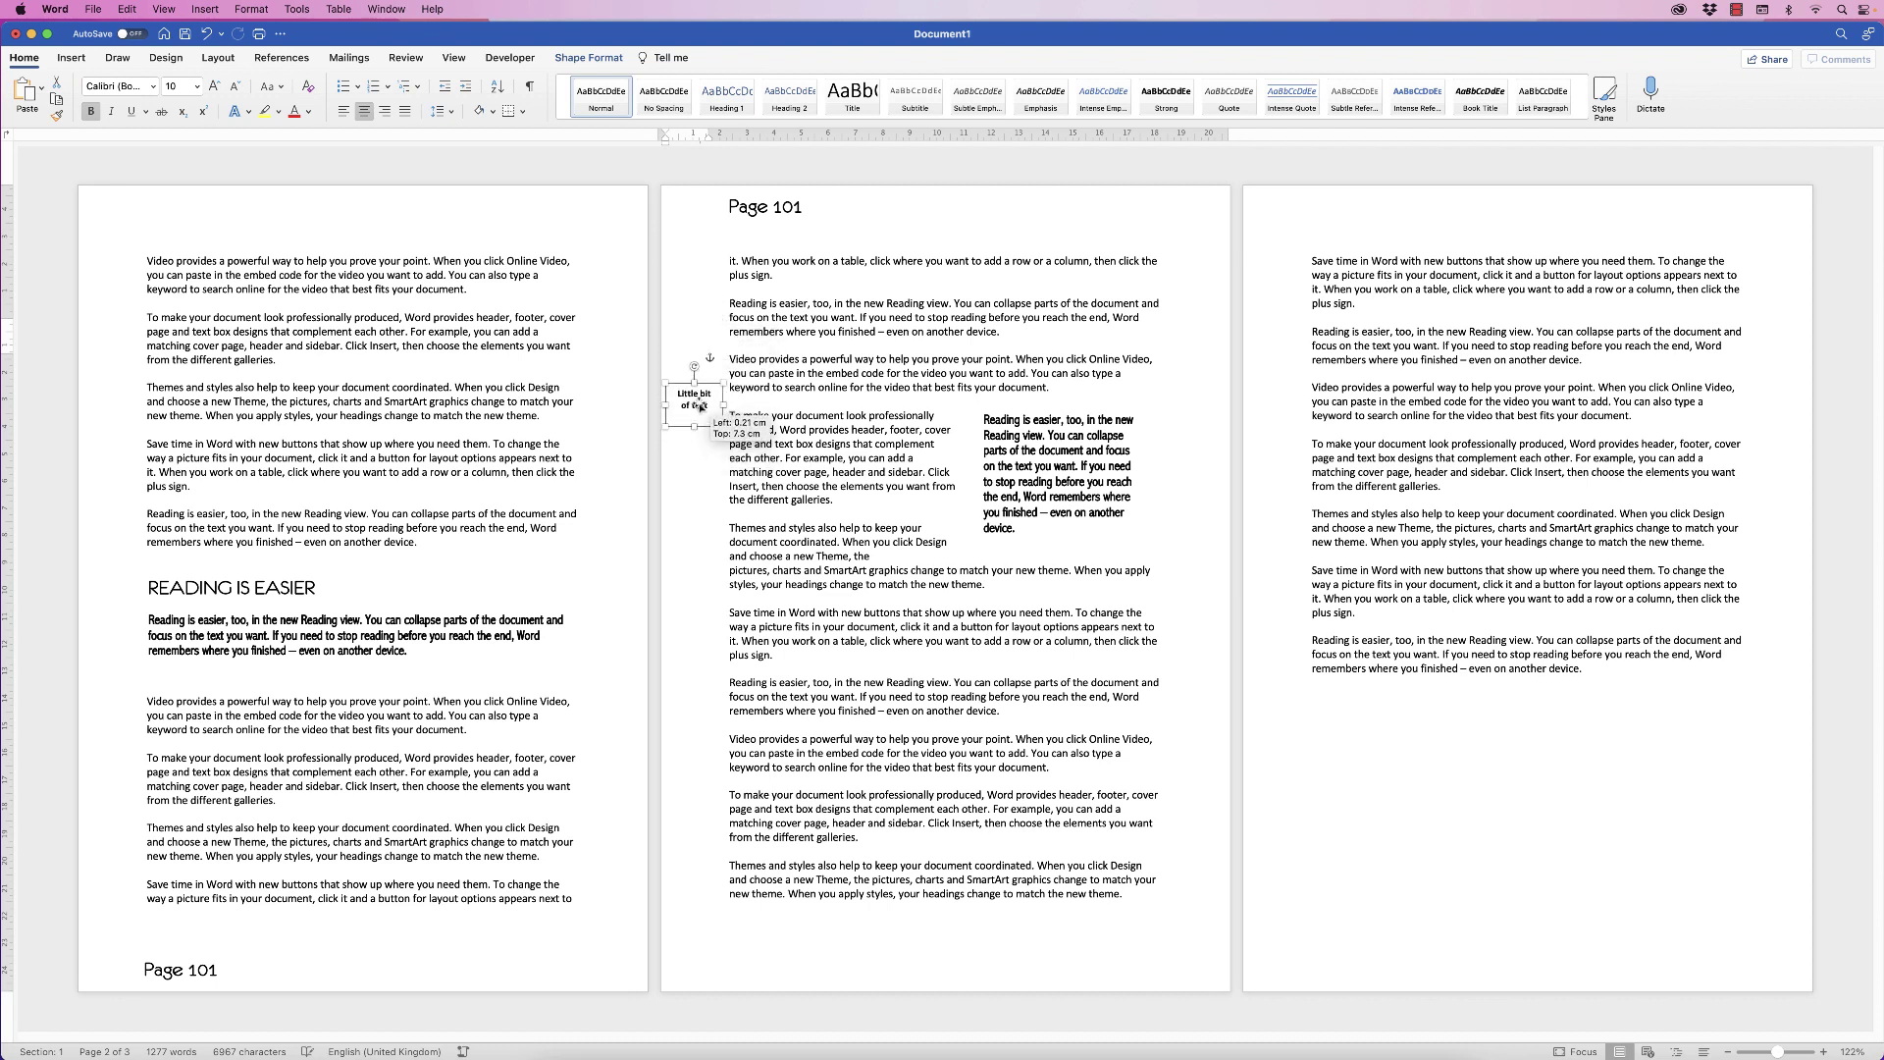
{"action": "left_click", "coordinate": [692, 517]}
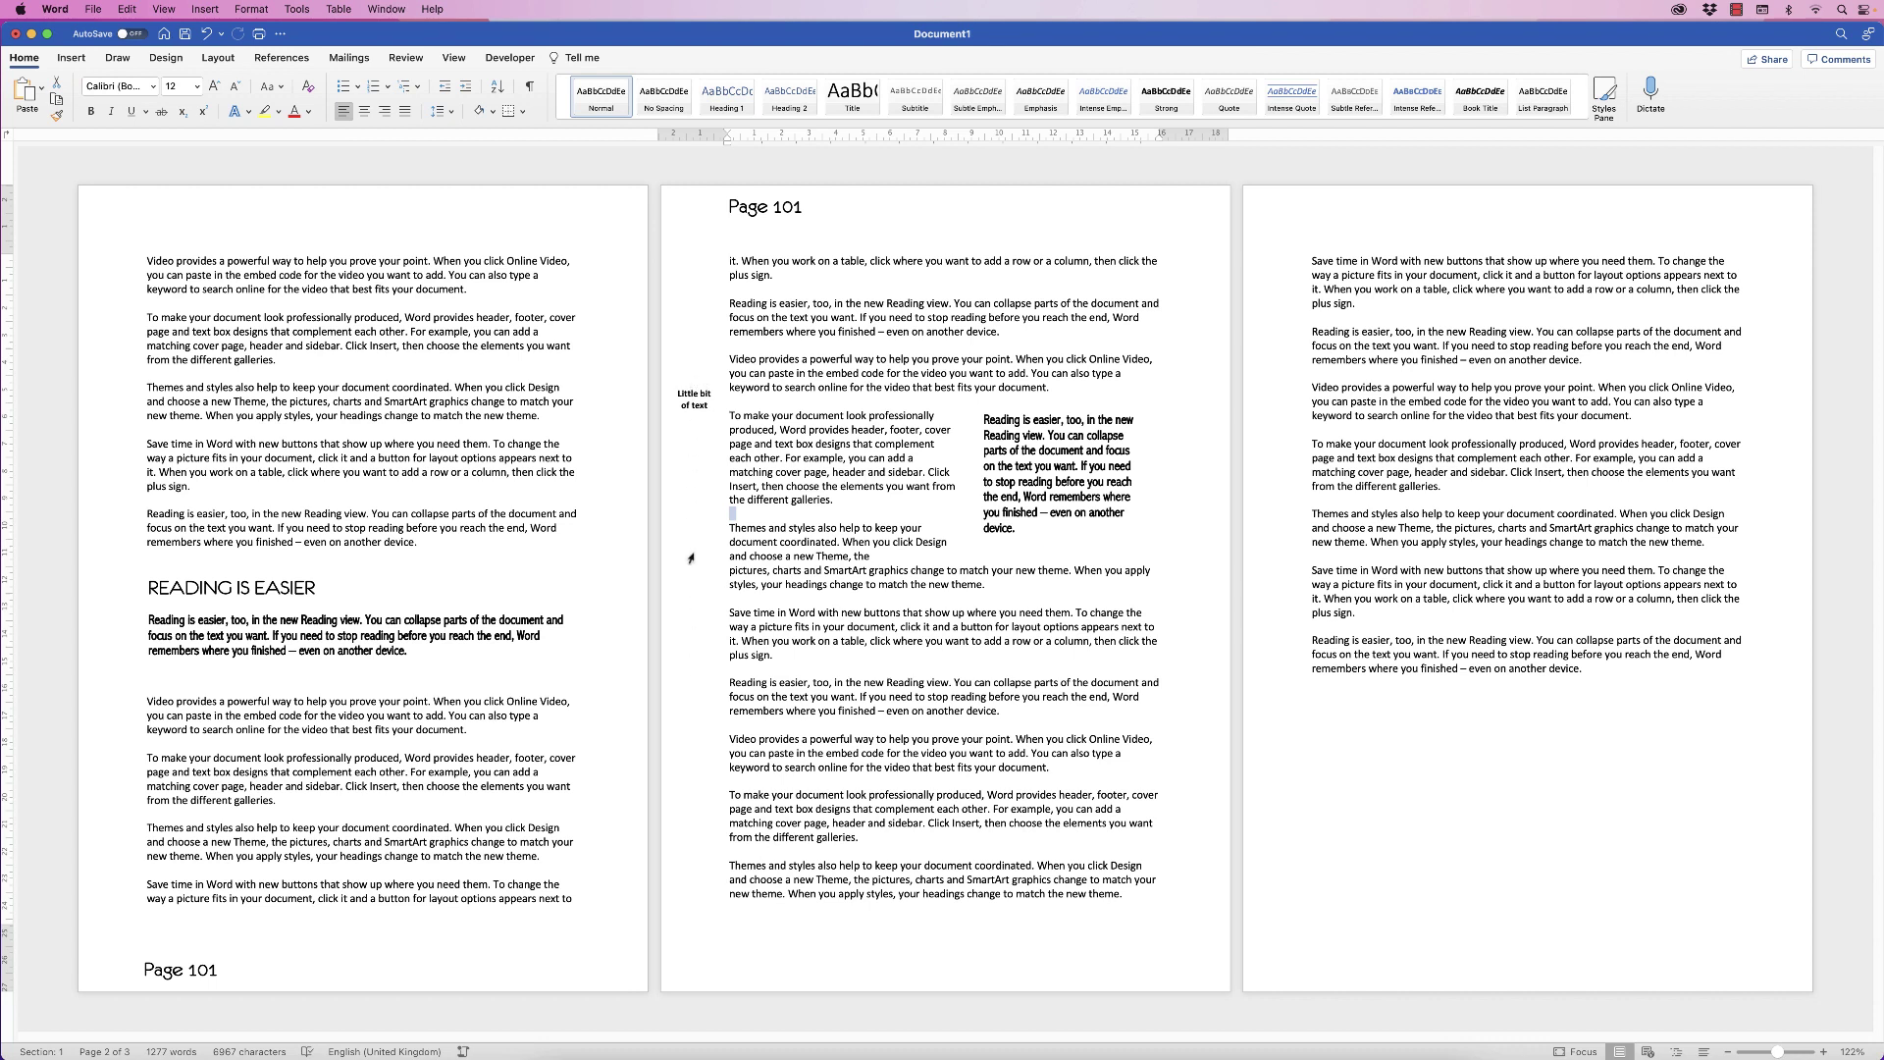
- Colour the "Little bit of text" box's text red and move it level with the start of the "To make your document look" paragraph
{"action": "left_click", "coordinate": [694, 399]}
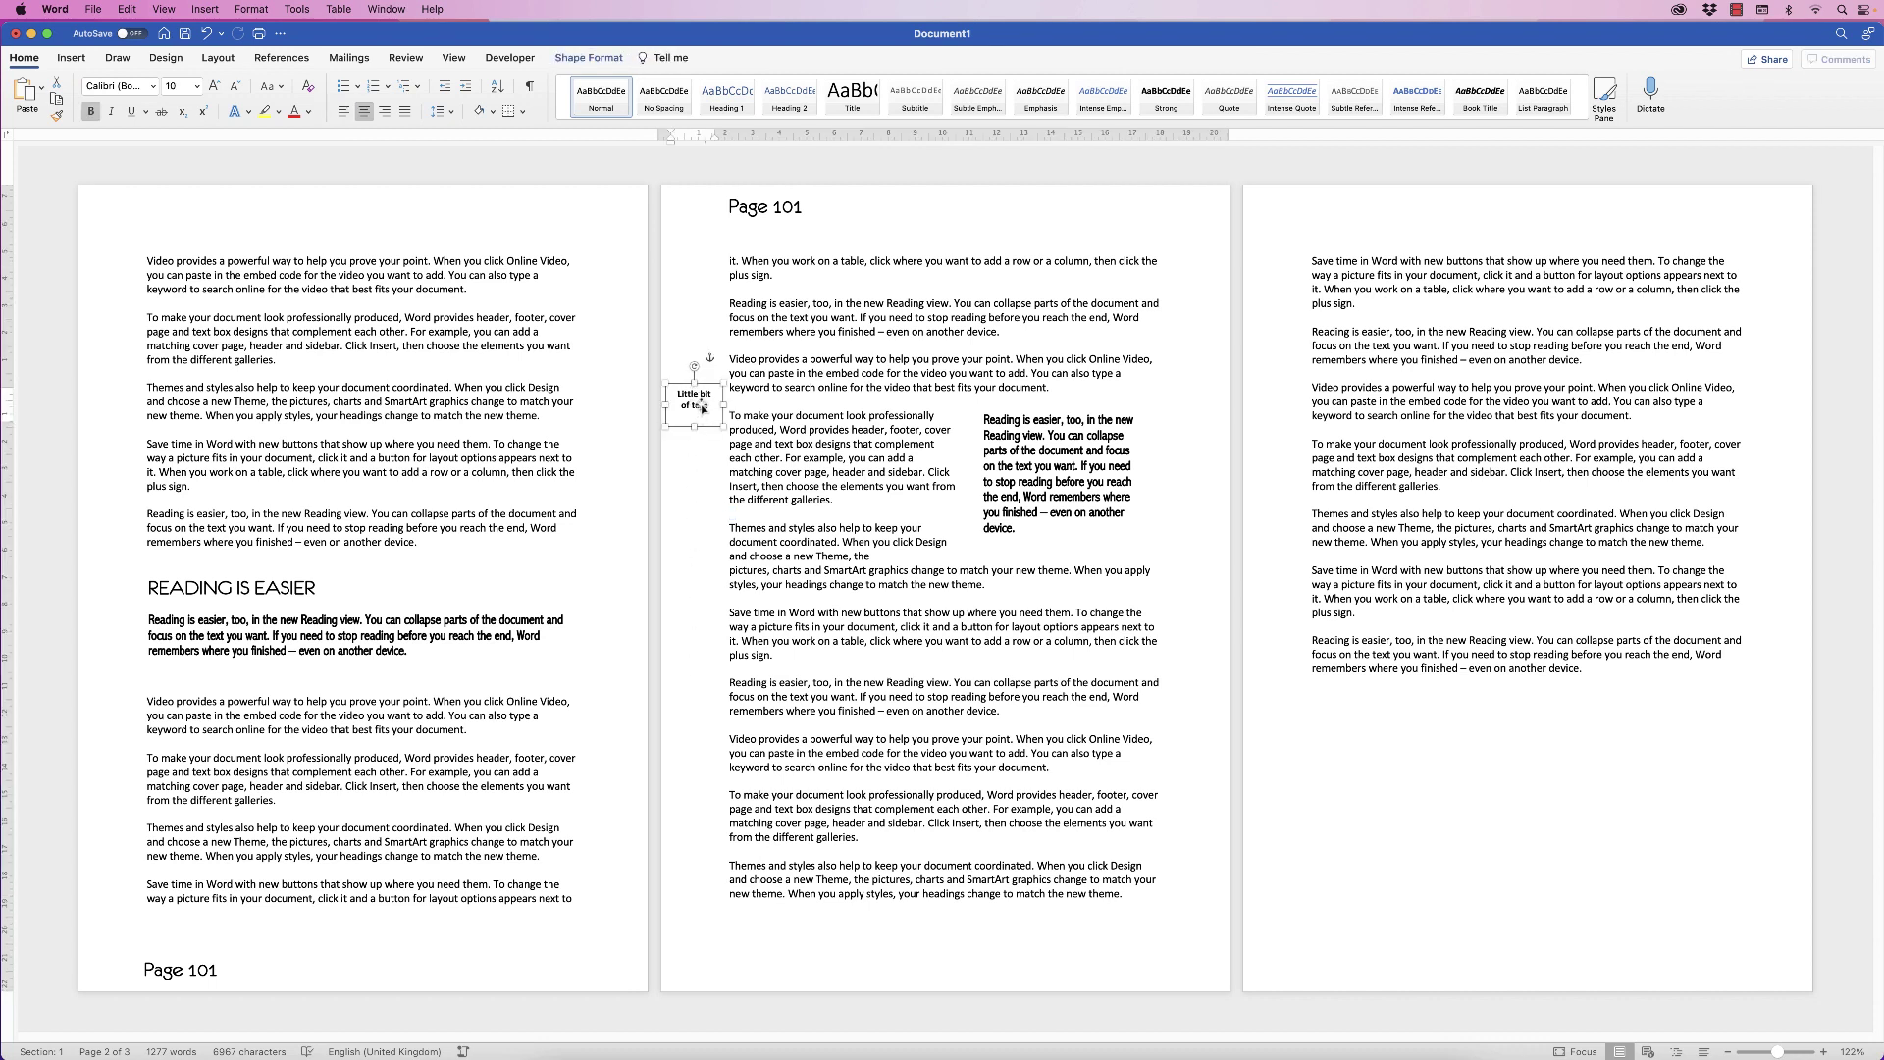
{"action": "left_click_drag", "start_coordinate": [710, 407], "coordinate": [684, 399]}
{"action": "left_click", "coordinate": [294, 111]}
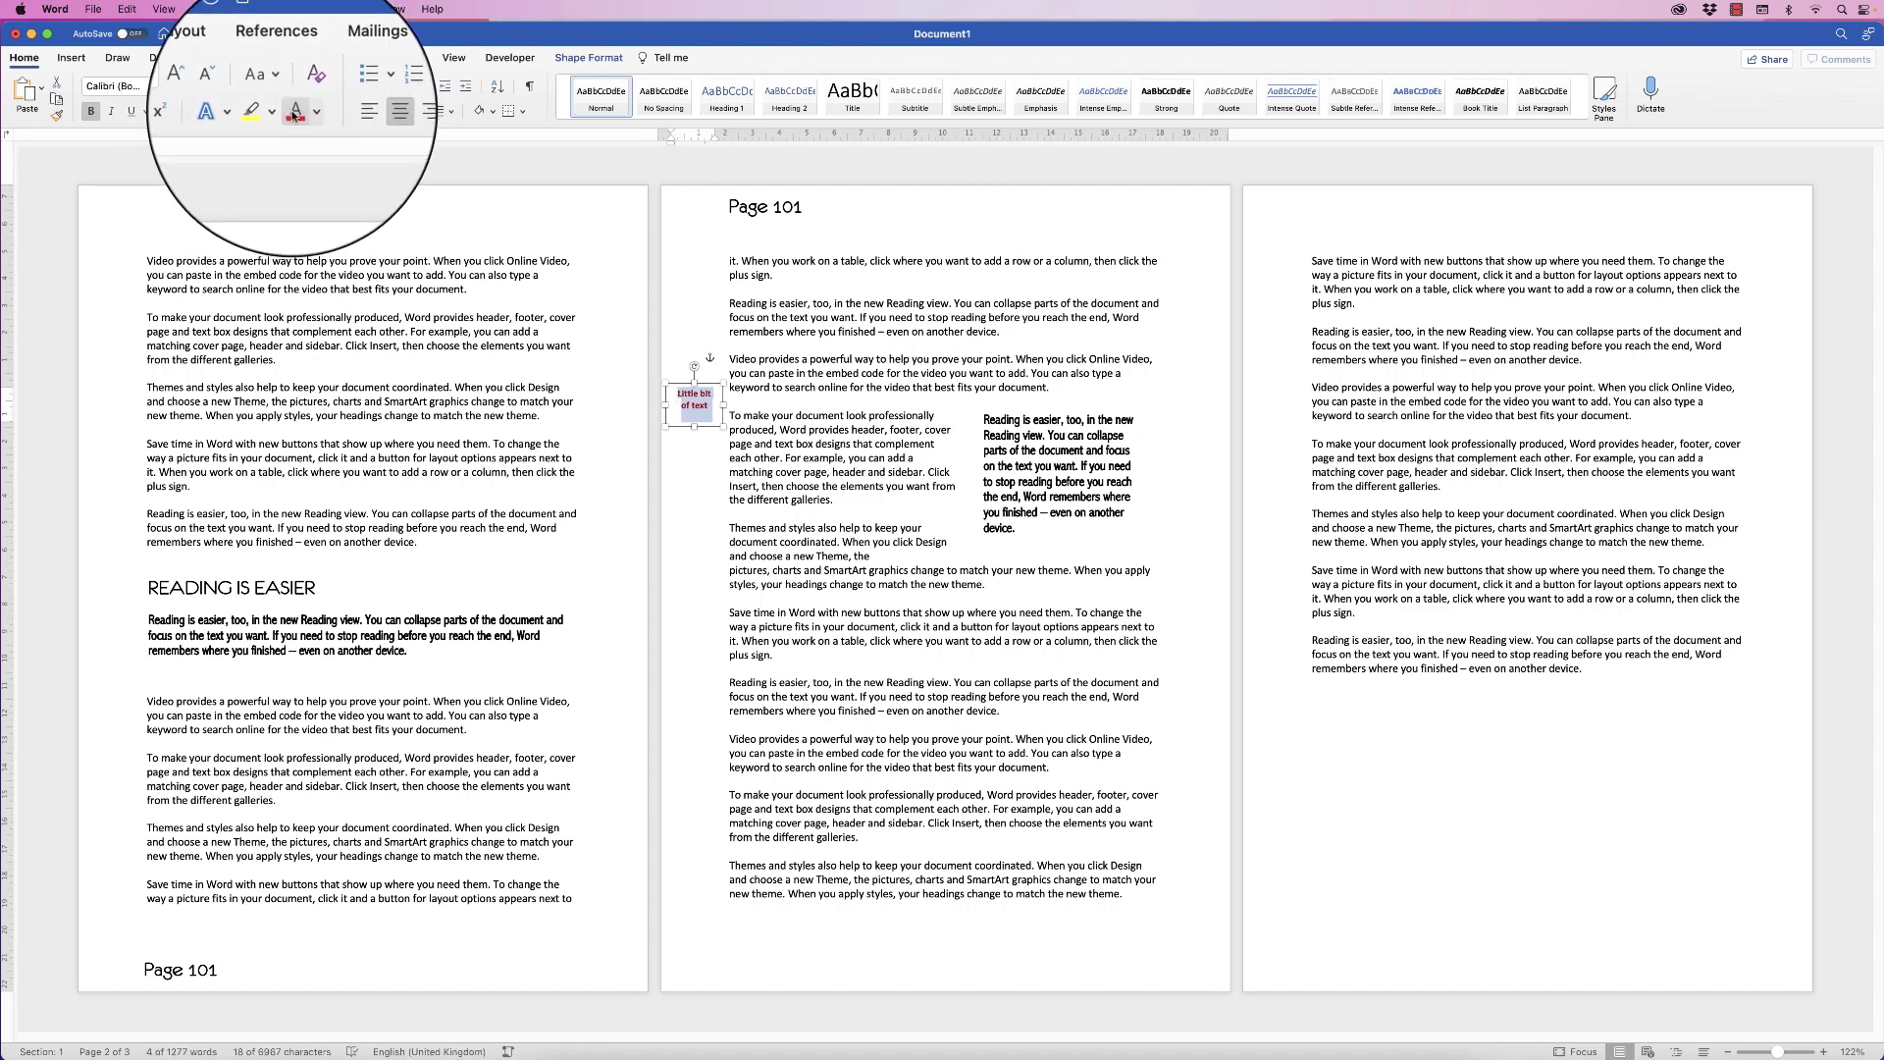
{"action": "left_click_drag", "start_coordinate": [698, 410], "coordinate": [699, 430]}
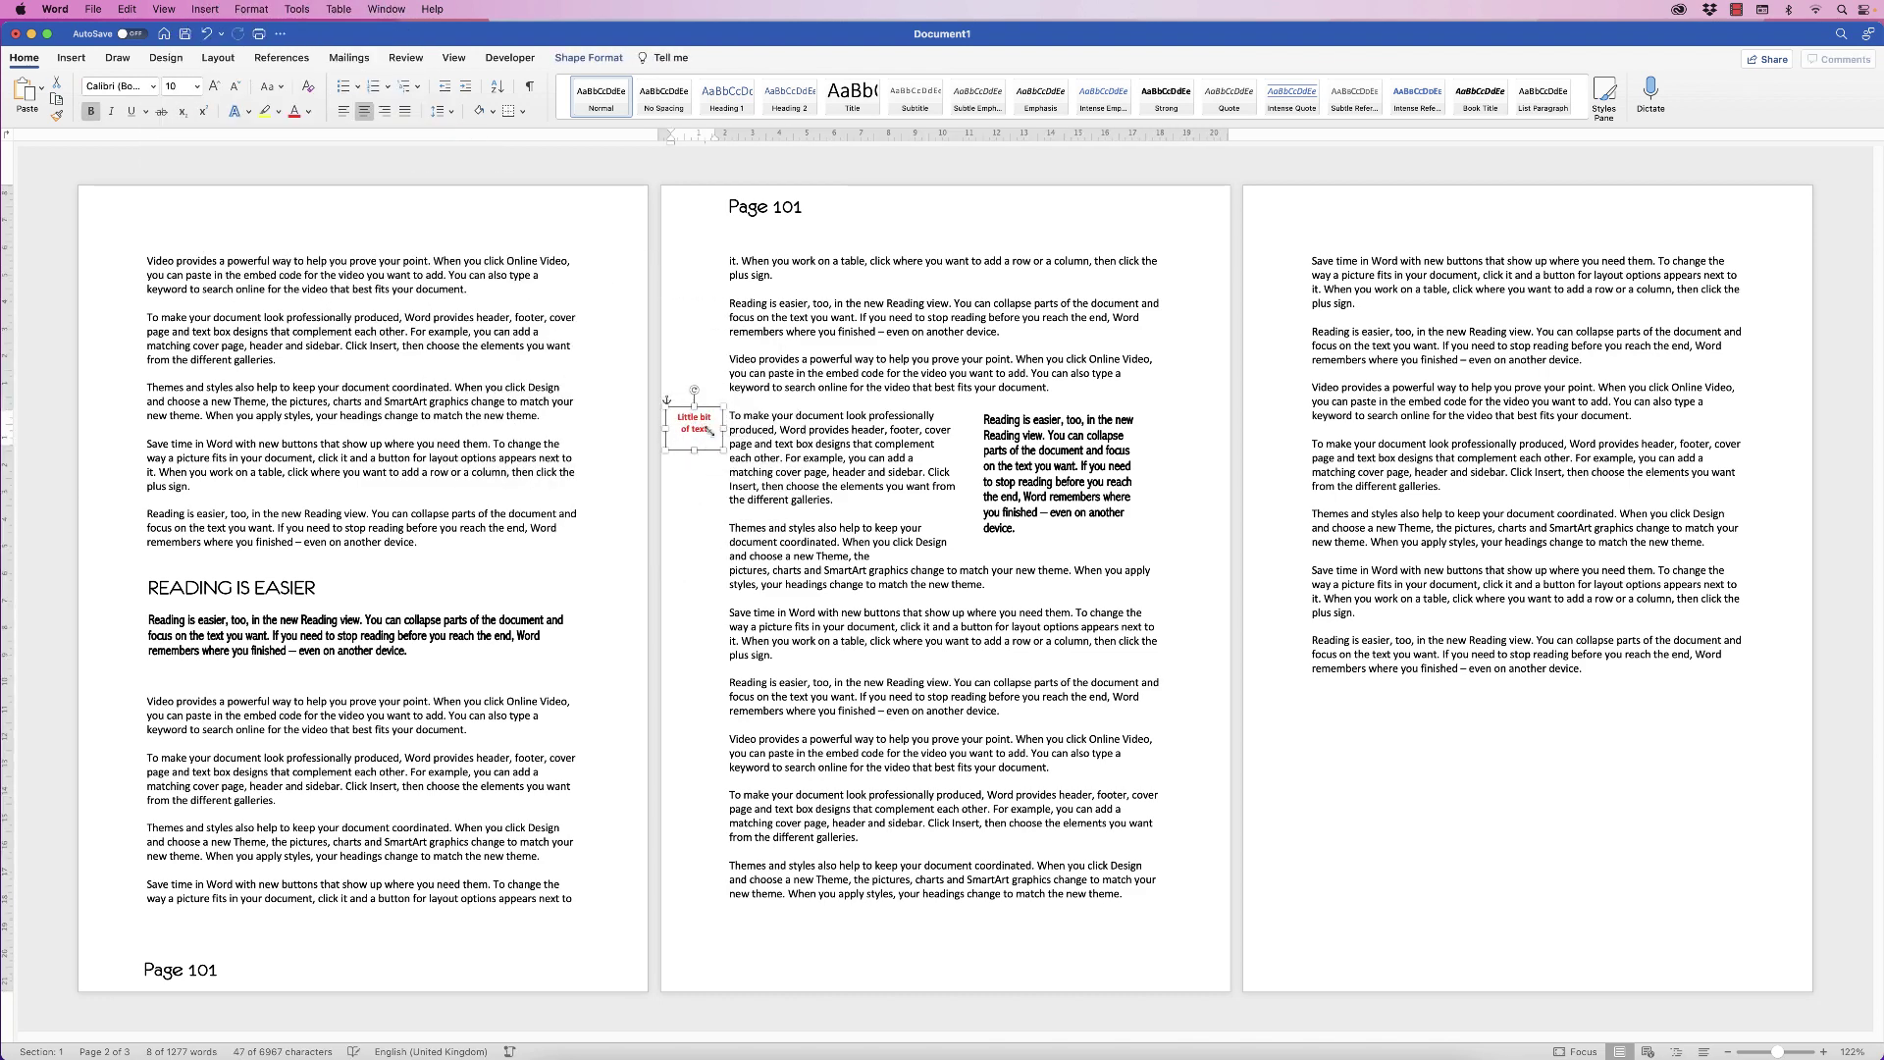
{"action": "left_click", "coordinate": [712, 537]}
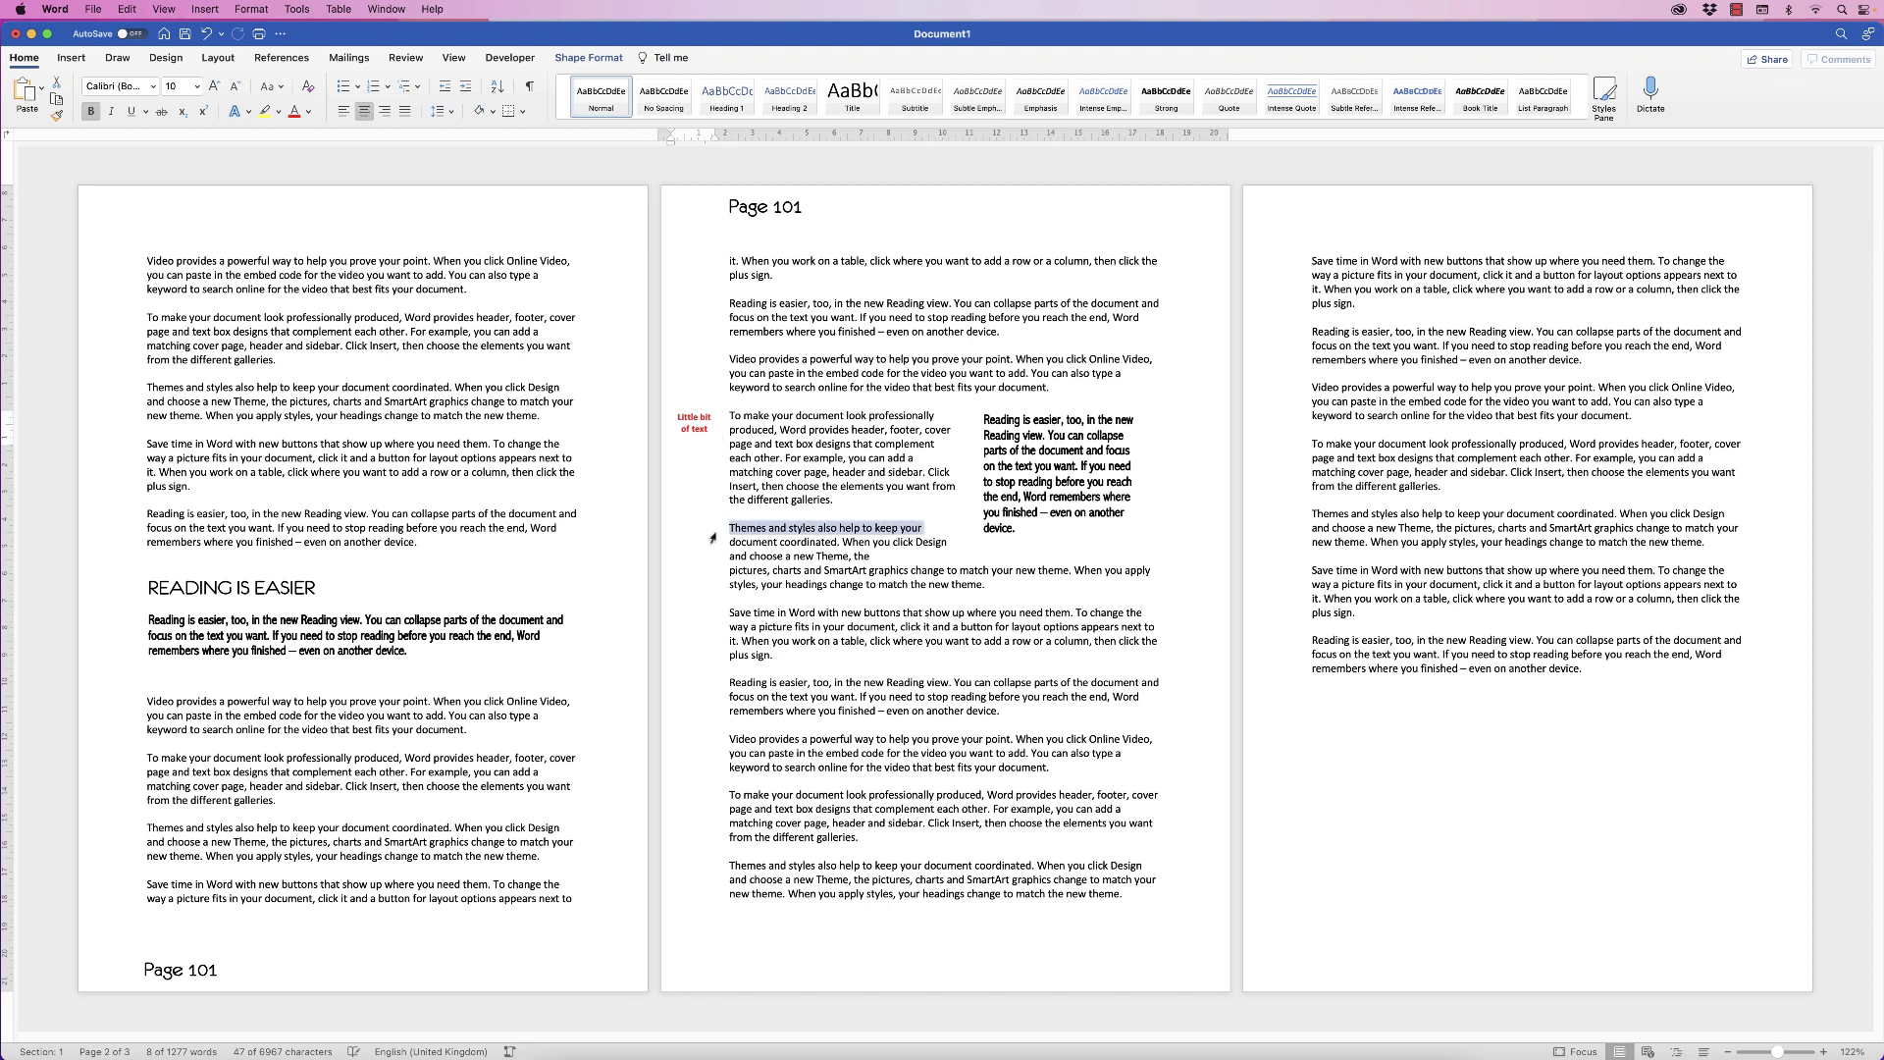